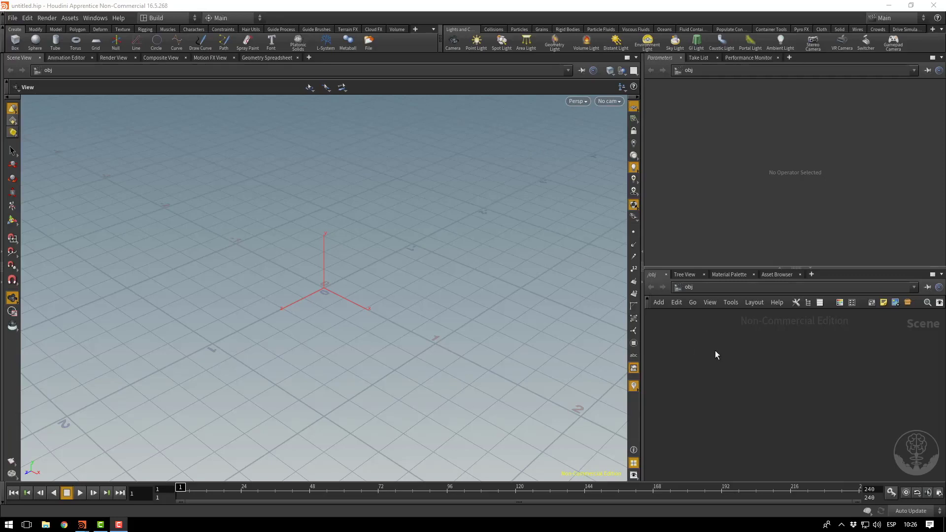
# Add a Geometry object to the scene network.
pyautogui.press('Tab')
pyautogui.write('geo')
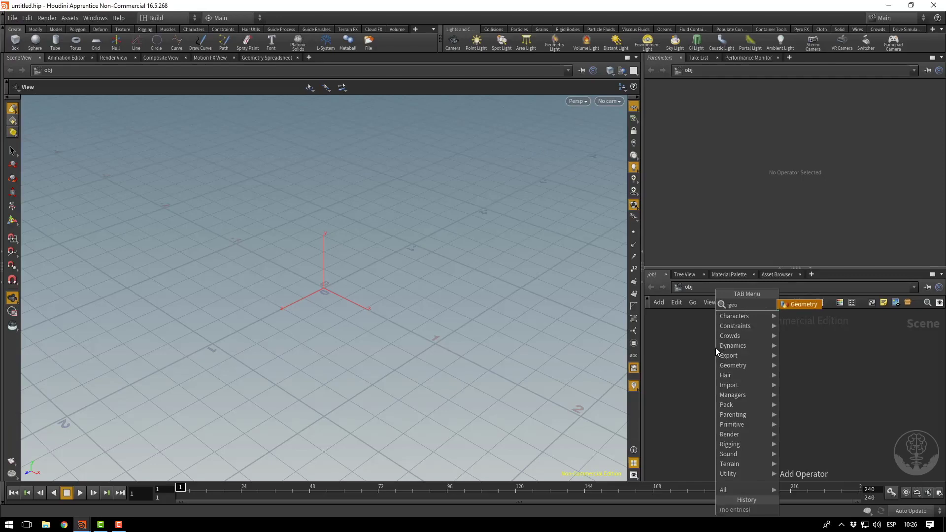
pyautogui.press('Return')
pyautogui.click(715, 348)
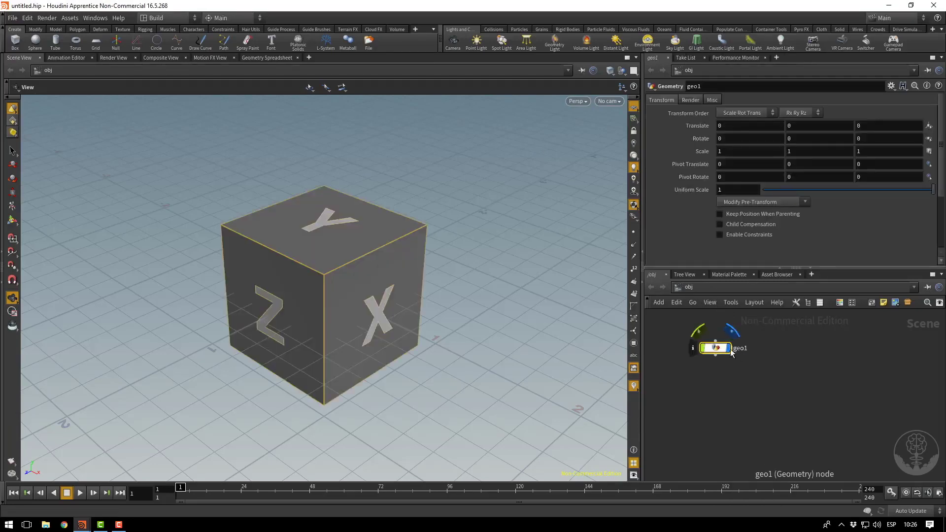
# Rename the Geometry object to Particles and, inside its network, move the default file node up and away from the centre.
pyautogui.doubleClick(738, 349)
pyautogui.write('Particles')
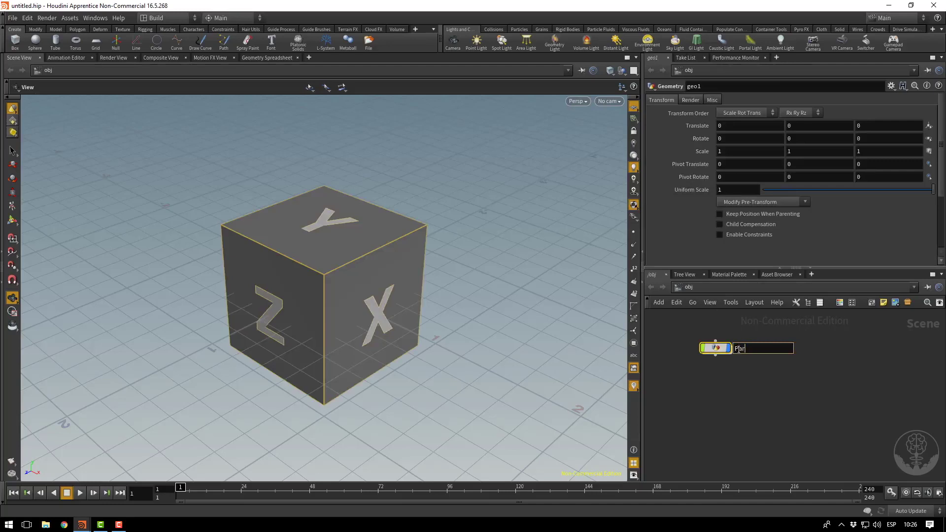
pyautogui.press('Return')
pyautogui.press('Return')
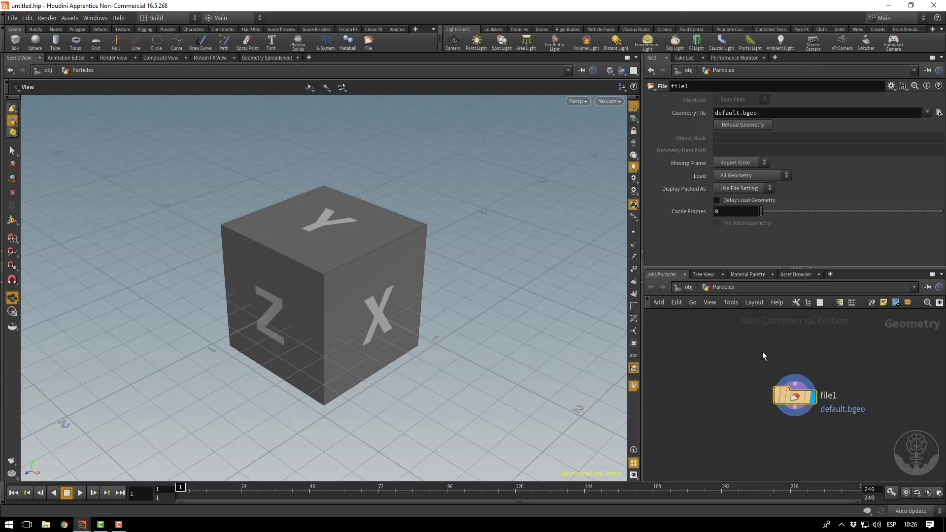
pyautogui.moveTo(792, 397); pyautogui.dragTo(721, 353)
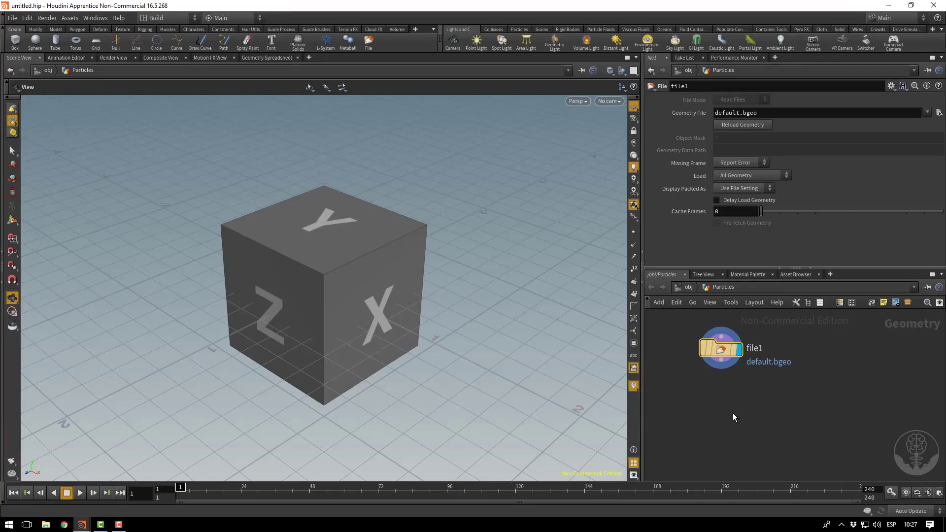
# Add a DOP Network node below the file node and go inside it.
pyautogui.press('Tab')
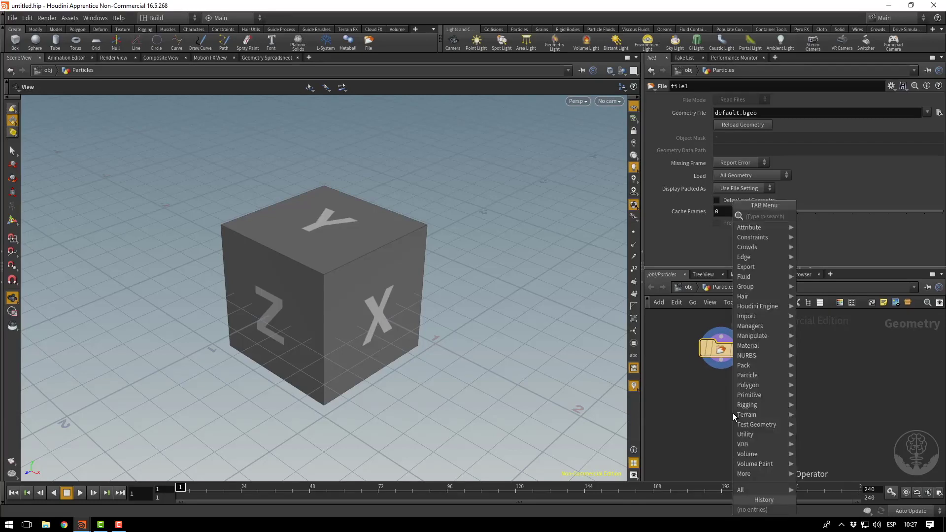
pyautogui.write('dop')
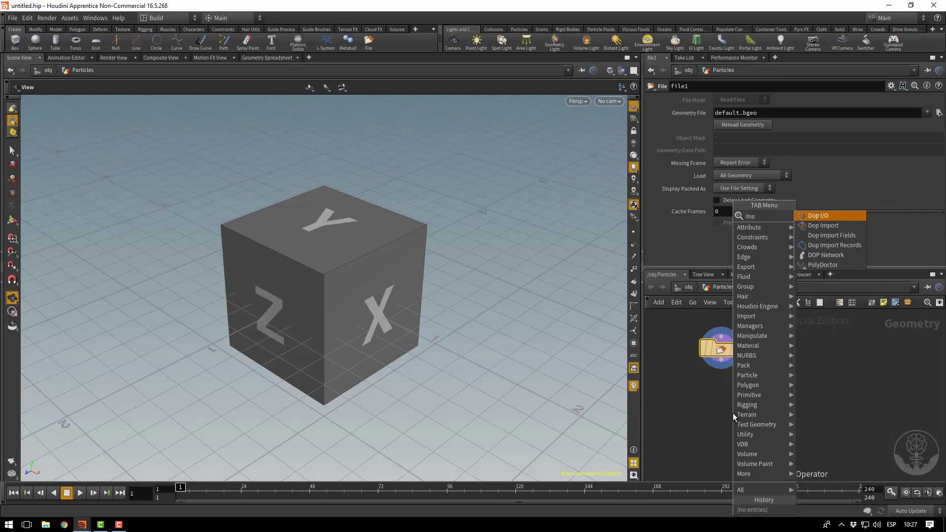
pyautogui.write('net')
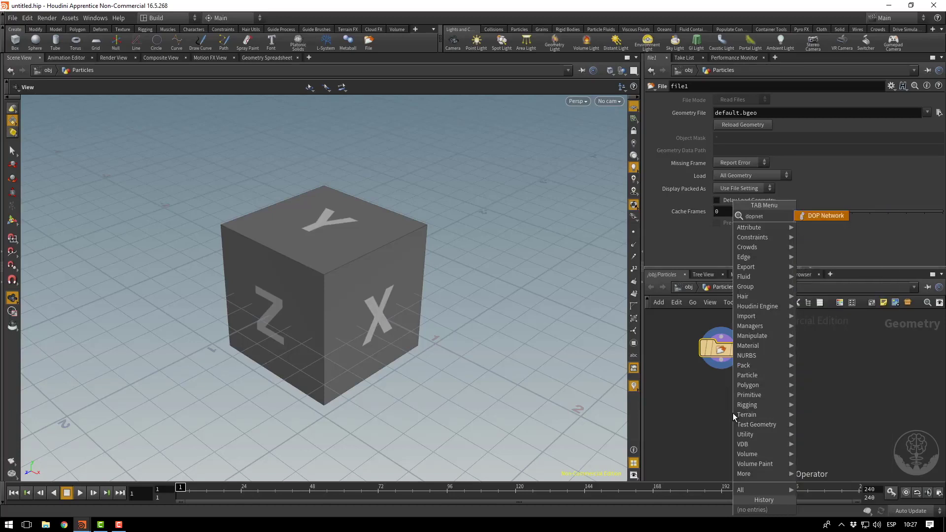
pyautogui.press('Return')
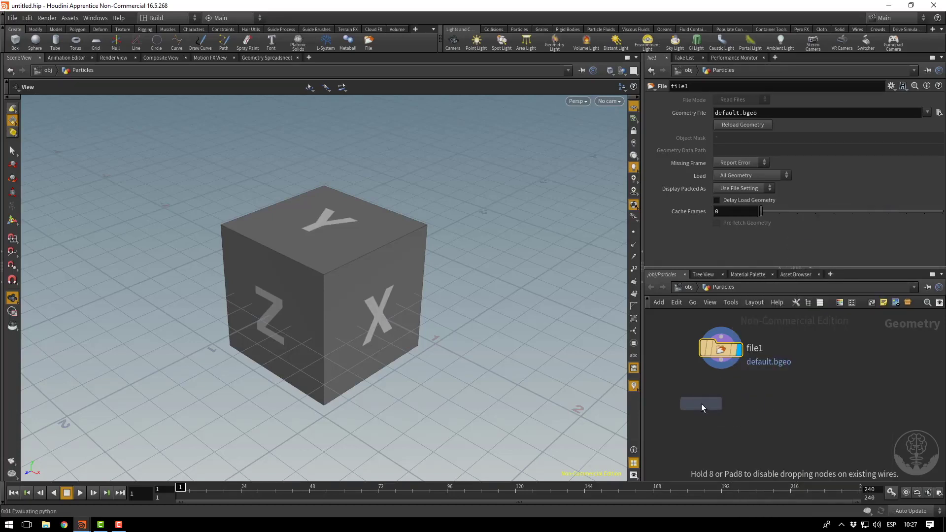
pyautogui.click(702, 404)
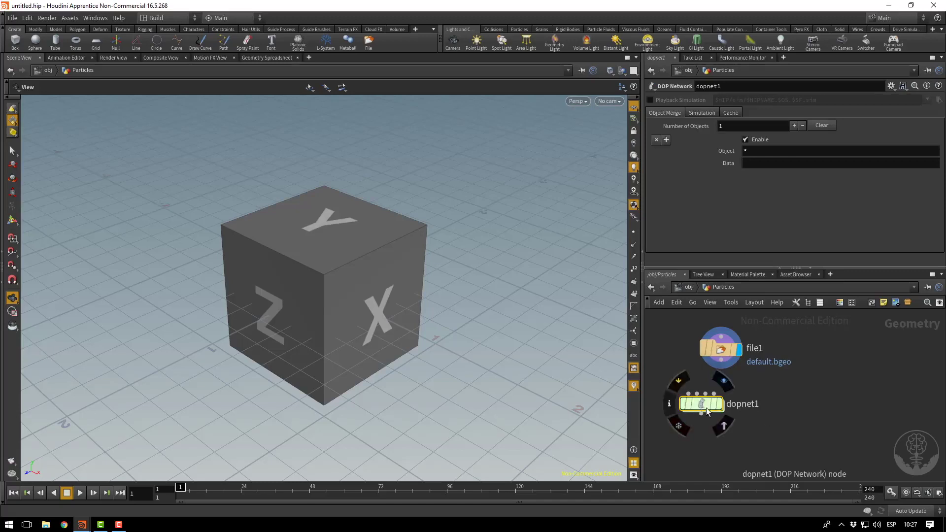
pyautogui.doubleClick(703, 404)
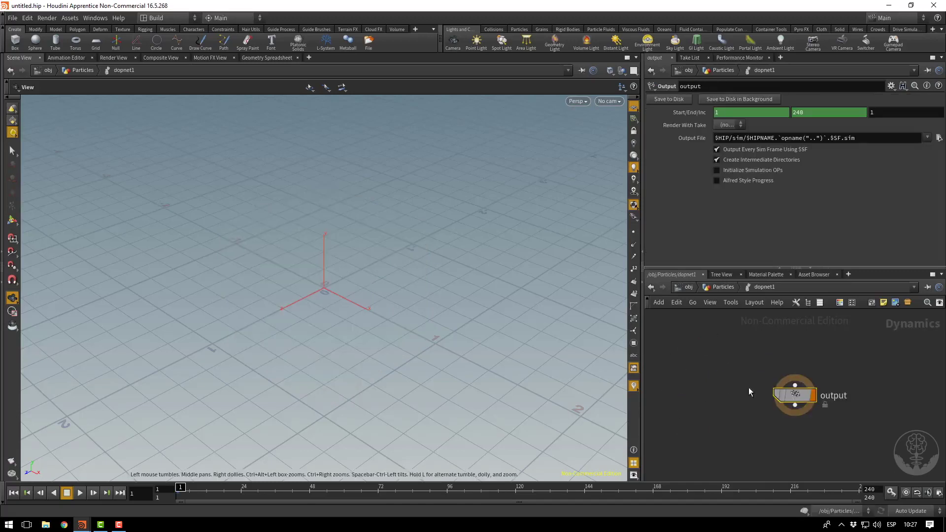
pyautogui.moveTo(740, 364); pyautogui.dragTo(703, 422, button='middle')
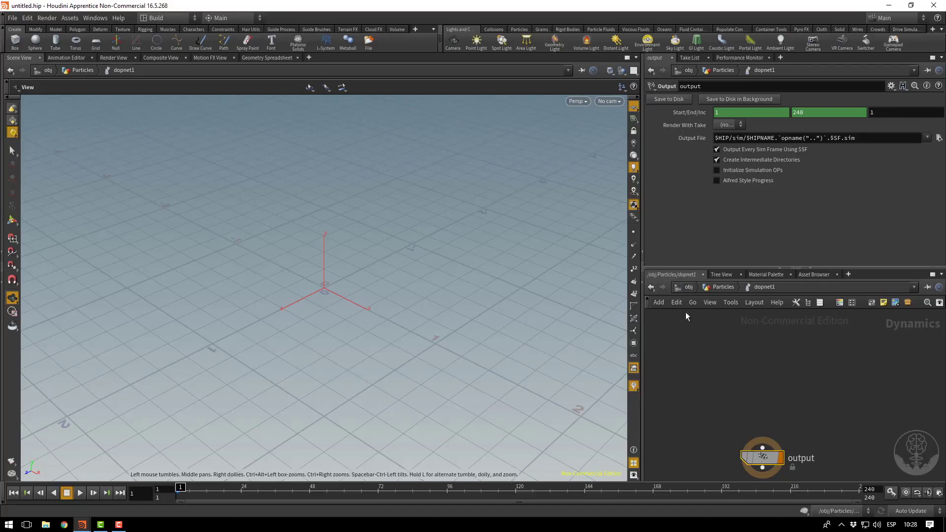
# Return to the Particles network and delete the DOP Network node.
pyautogui.click(723, 287)
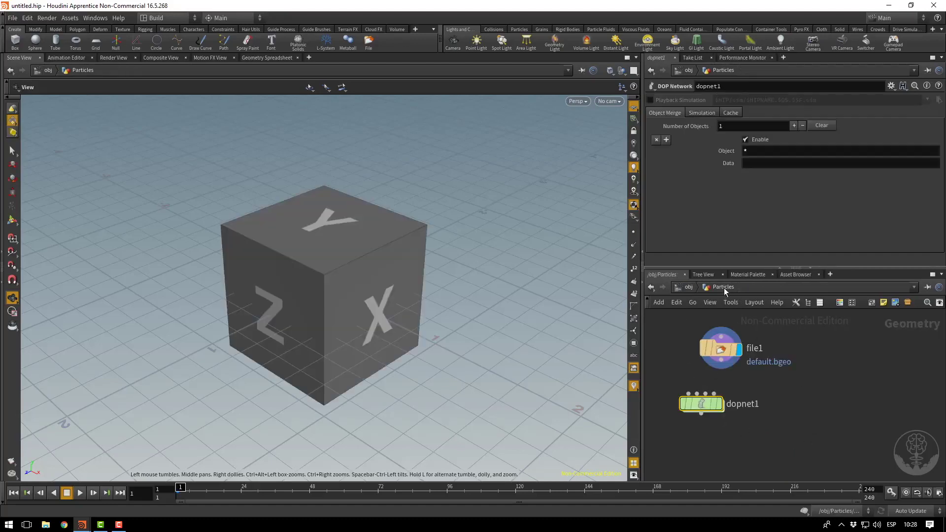
pyautogui.moveTo(729, 444); pyautogui.dragTo(673, 388)
pyautogui.press('Delete')
# Add a POP Network node below the file node in the Particles network.
pyautogui.press('Tab')
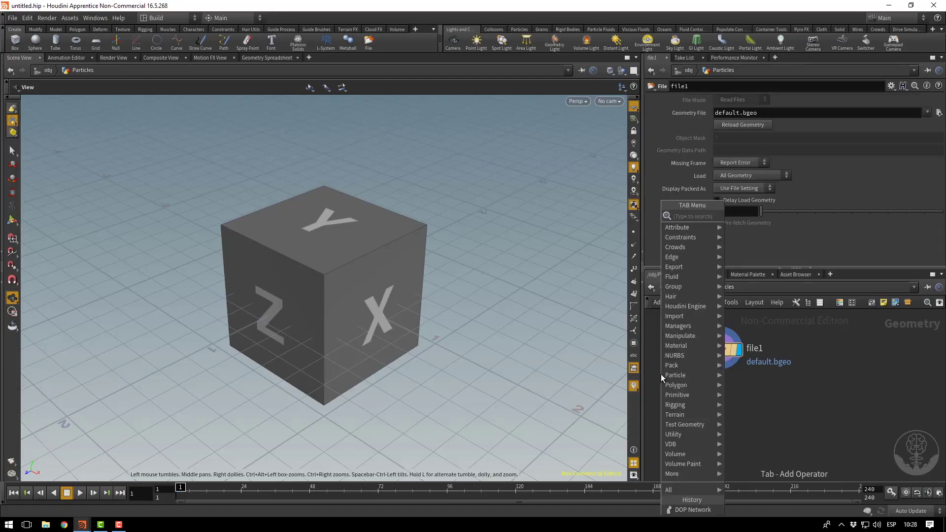
pyautogui.write('pop')
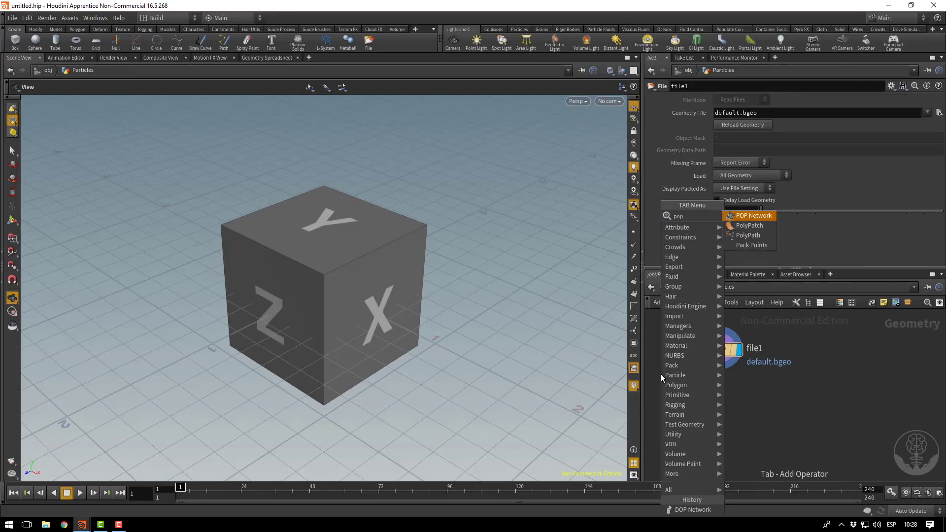
pyautogui.press('Return')
pyautogui.click(713, 419)
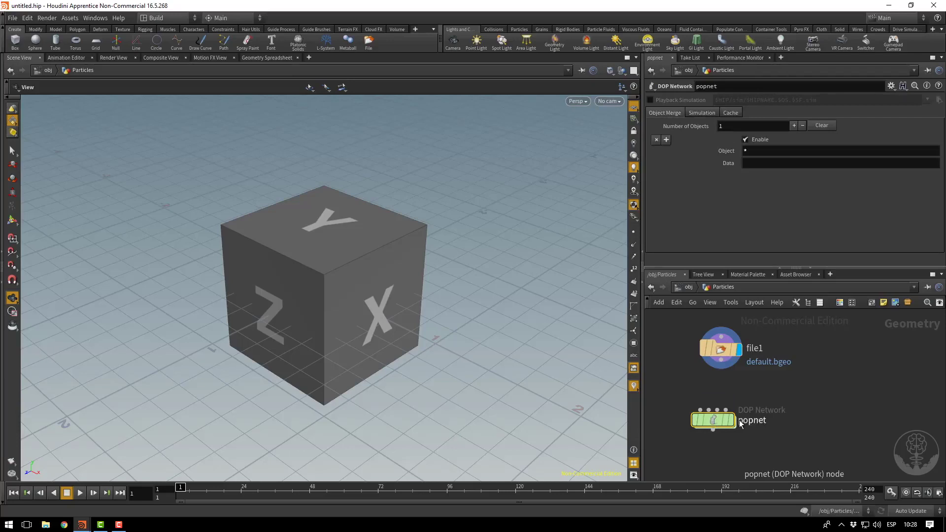
# Inside the POP network, move the source_first_input node well above the merge node, and return to the Particles network.
pyautogui.doubleClick(712, 419)
pyautogui.moveTo(787, 359); pyautogui.dragTo(740, 411, button='middle')
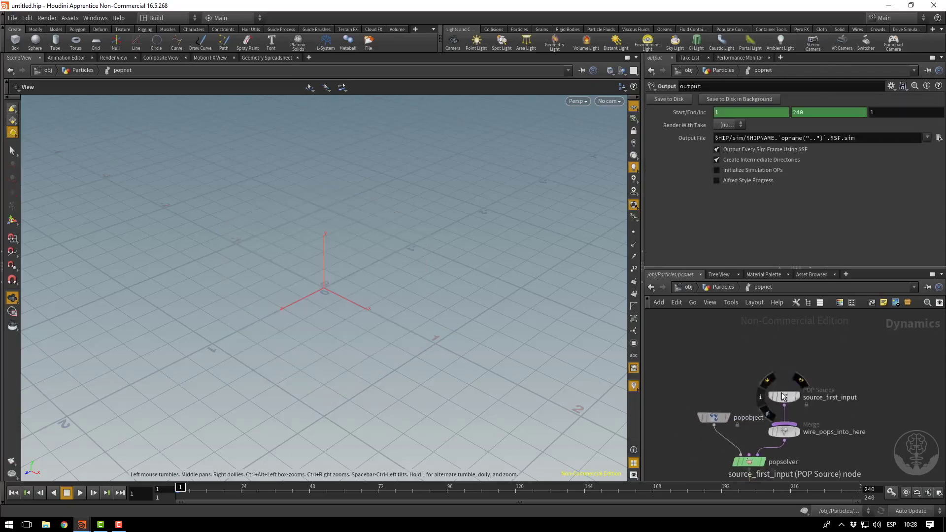
pyautogui.moveTo(783, 394); pyautogui.dragTo(779, 327)
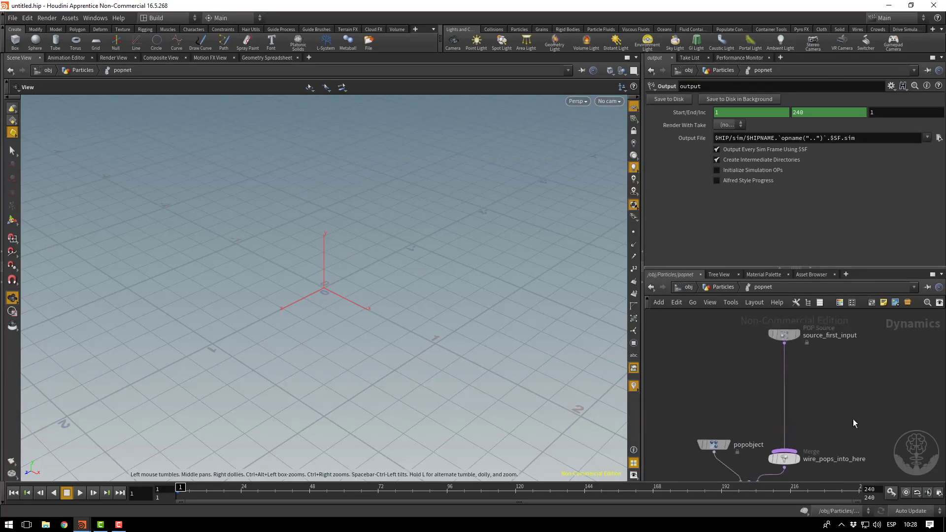
pyautogui.scroll(-2, 851, 419)
pyautogui.moveTo(851, 419); pyautogui.dragTo(812, 381, button='middle')
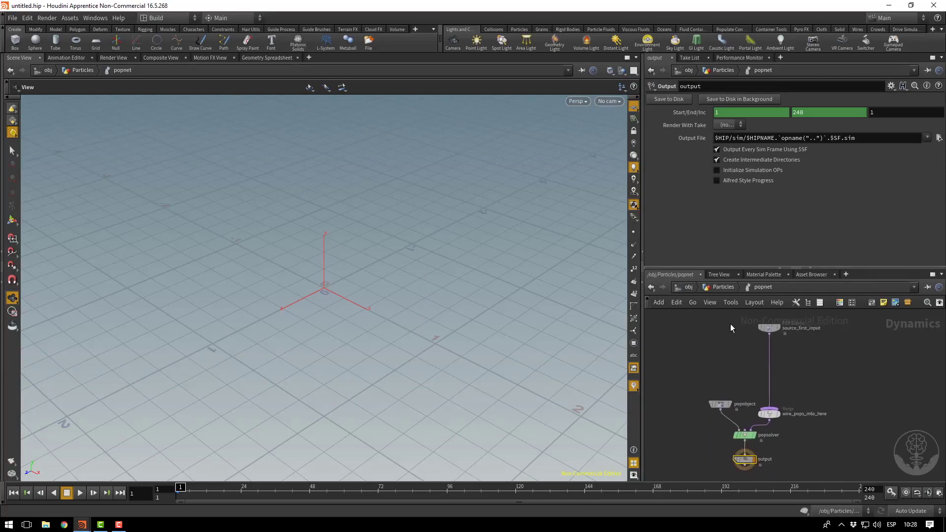
pyautogui.moveTo(681, 312); pyautogui.dragTo(788, 395)
pyautogui.scroll(-2, 803, 432)
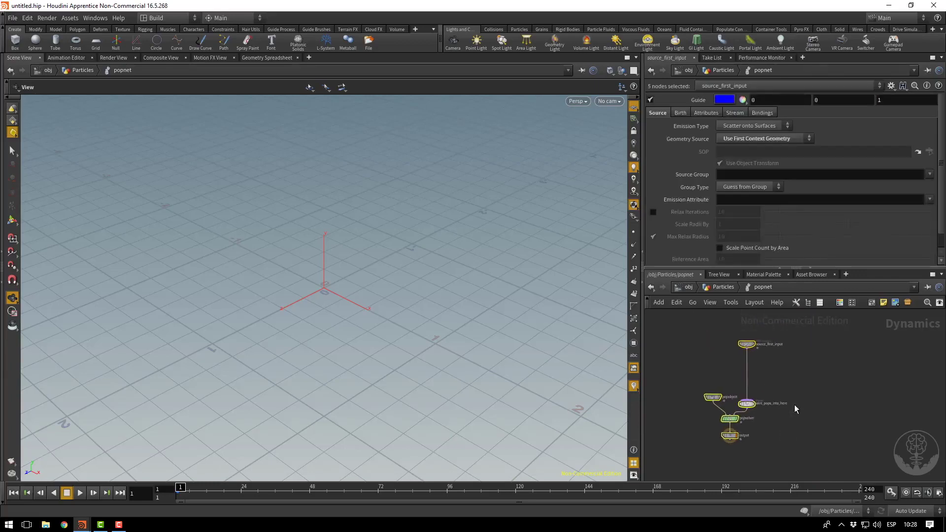
pyautogui.click(722, 290)
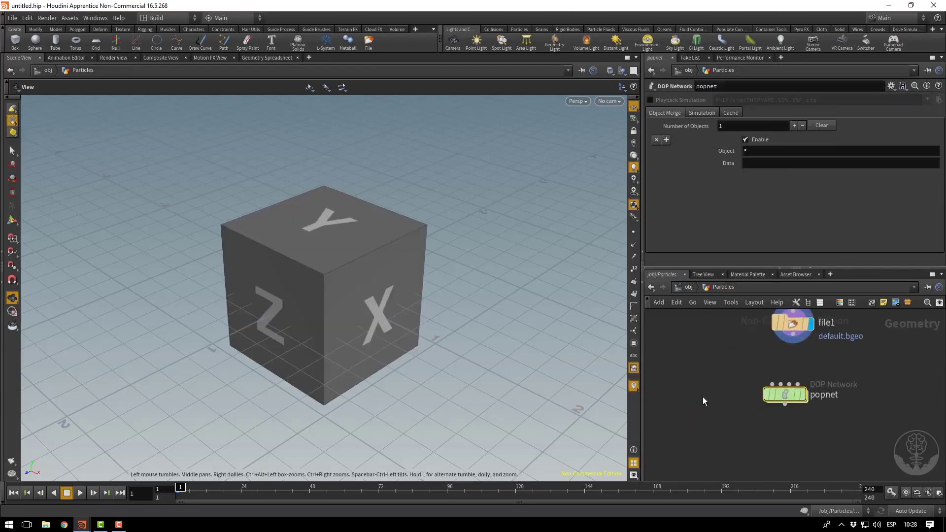
# Add a DOP Network node beside the popnet node and go inside it.
pyautogui.press('Tab')
pyautogui.write('dop')
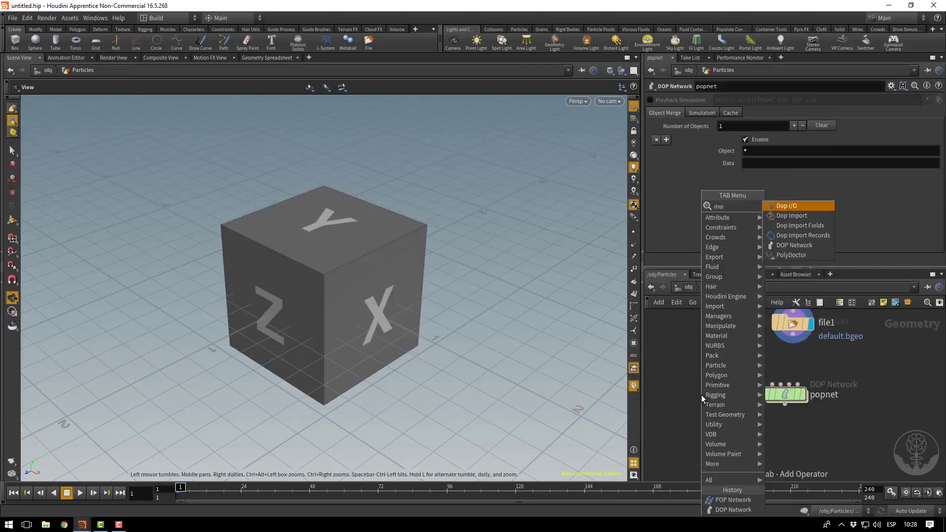
pyautogui.press('Down')
pyautogui.press('Down')
pyautogui.press('Down')
pyautogui.press('Down')
pyautogui.press('Return')
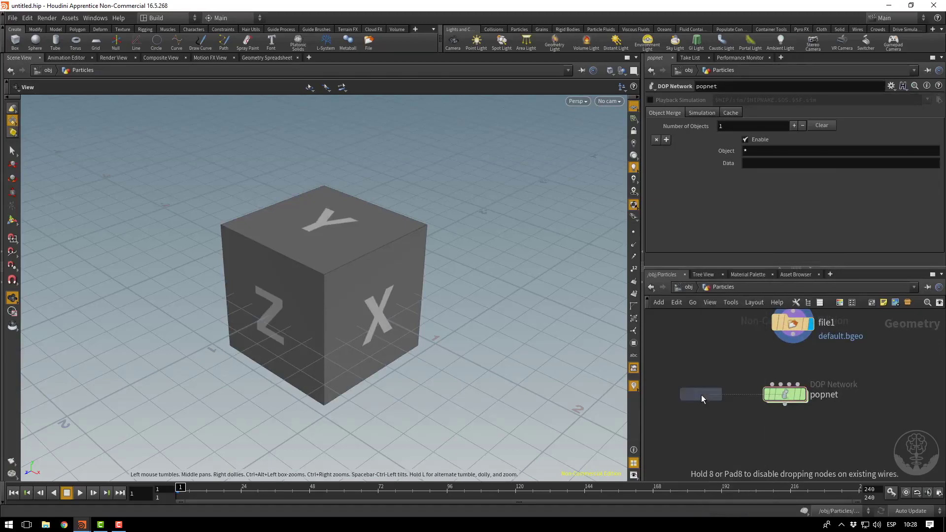
pyautogui.click(701, 394)
pyautogui.doubleClick(702, 394)
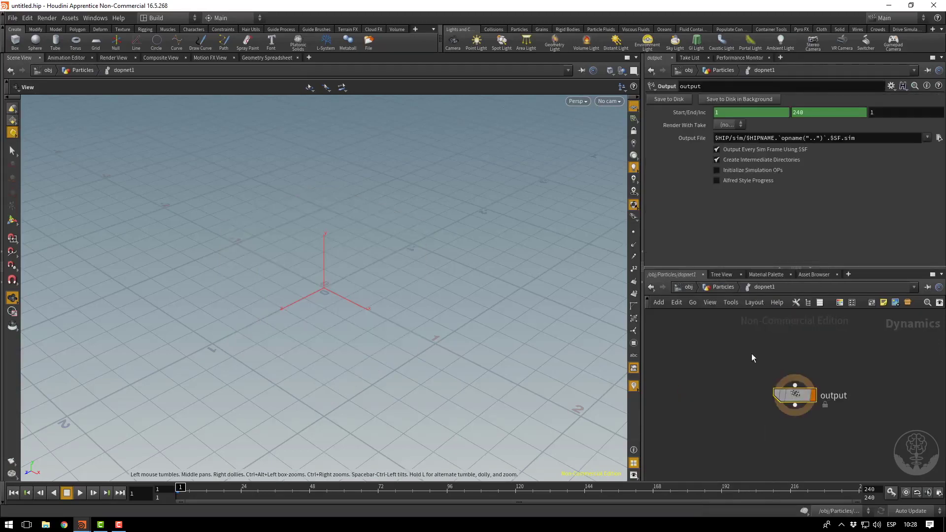
pyautogui.moveTo(775, 335); pyautogui.dragTo(753, 397, button='middle')
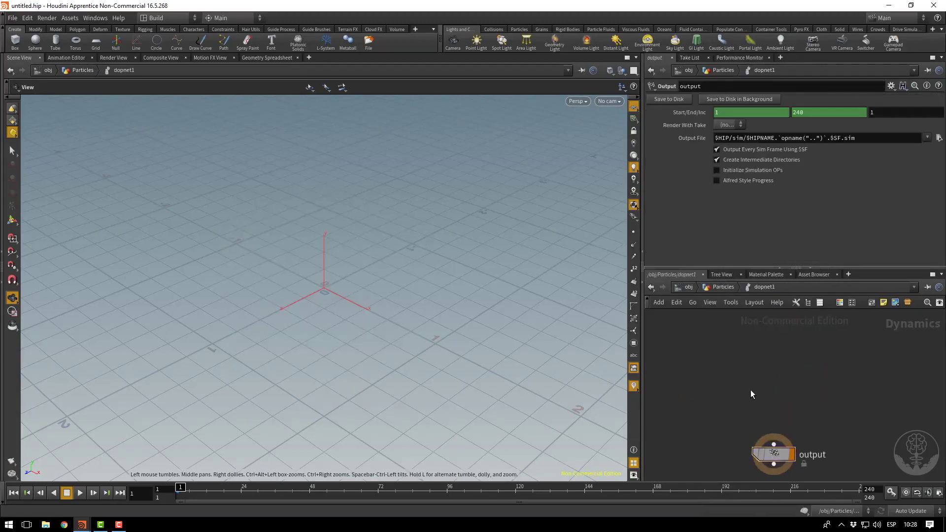
# Add a POP Solver node above the output node inside the DOP network.
pyautogui.press('Tab')
pyautogui.write('pop')
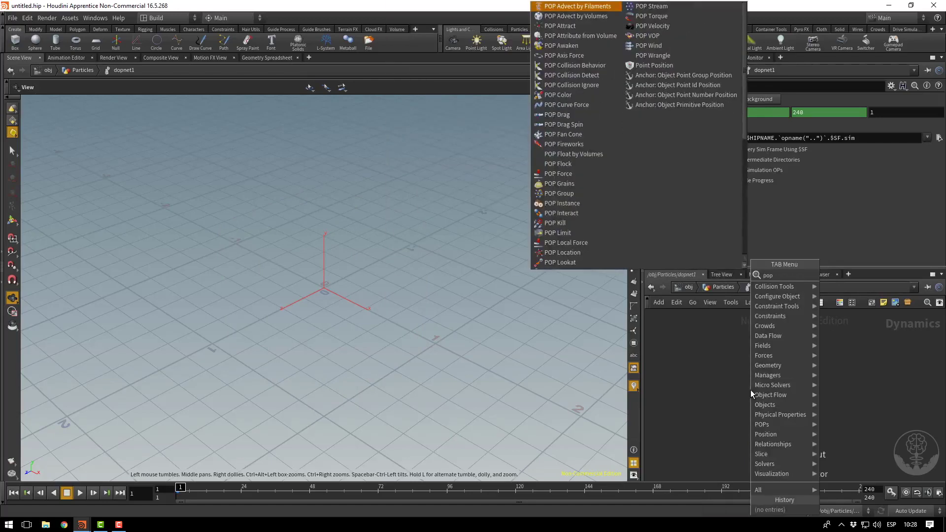
pyautogui.write('s')
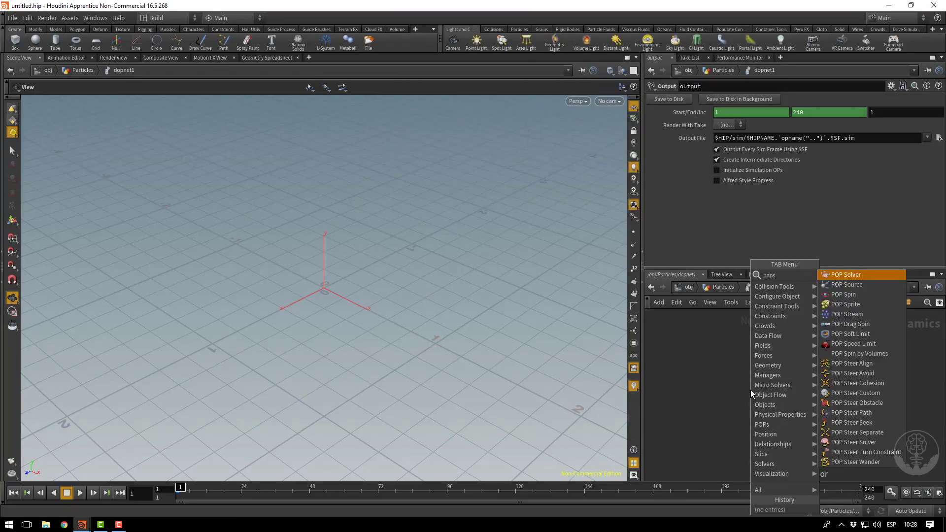
pyautogui.press('Return')
pyautogui.click(770, 388)
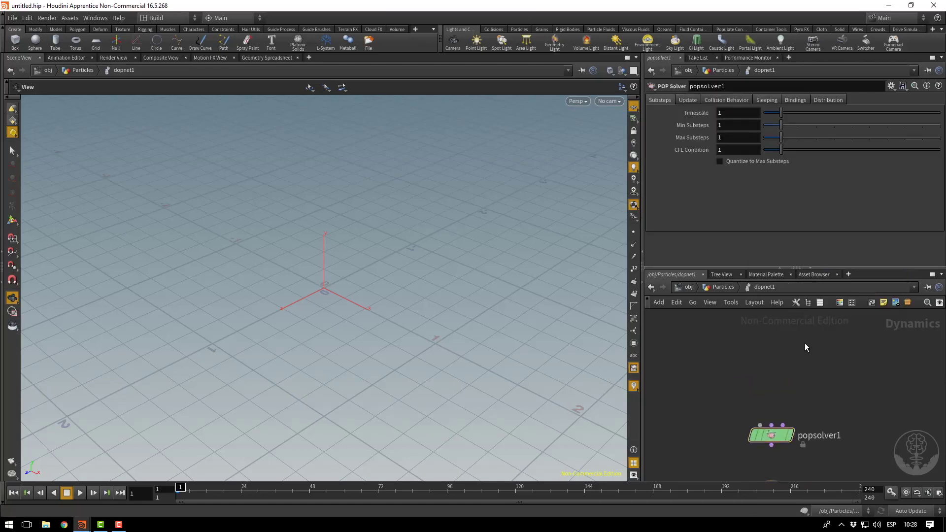
# Compare with the popnet node's contents and delete the DOP Network node from the Particles network.
pyautogui.click(718, 287)
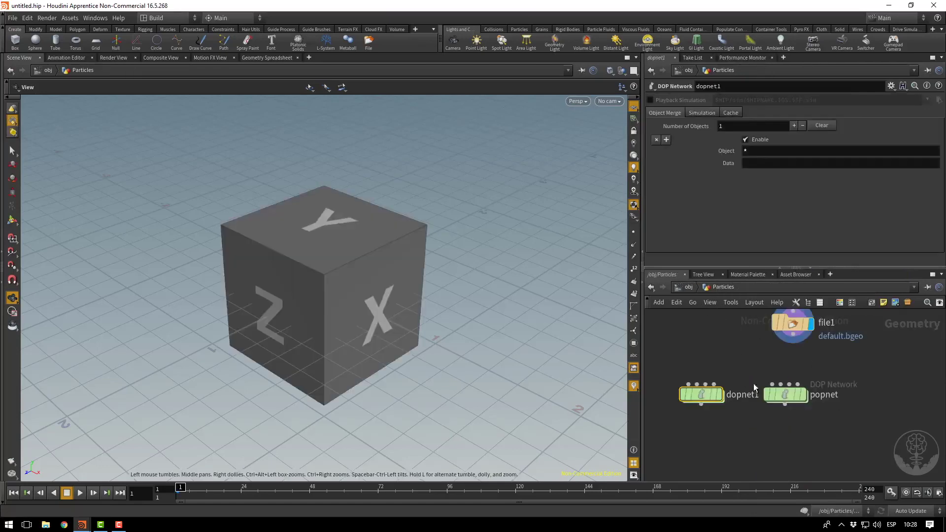
pyautogui.doubleClick(782, 391)
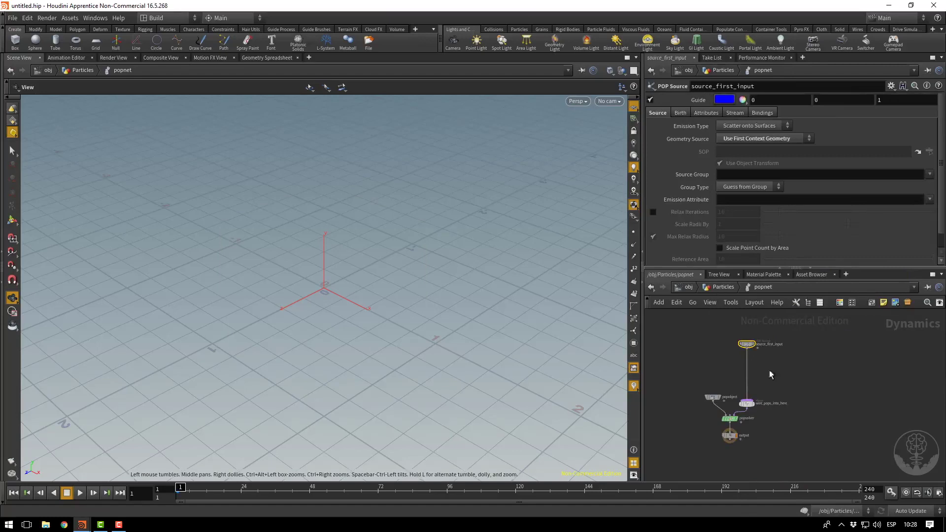
pyautogui.click(712, 287)
pyautogui.click(709, 412)
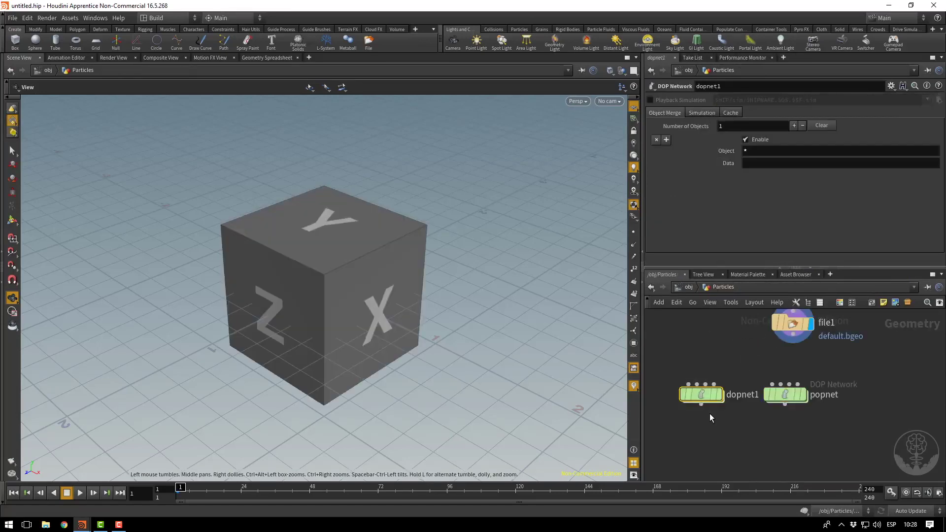
pyautogui.press('Delete')
# Examine the node chain inside the POP network and return to the Particles network.
pyautogui.doubleClick(778, 393)
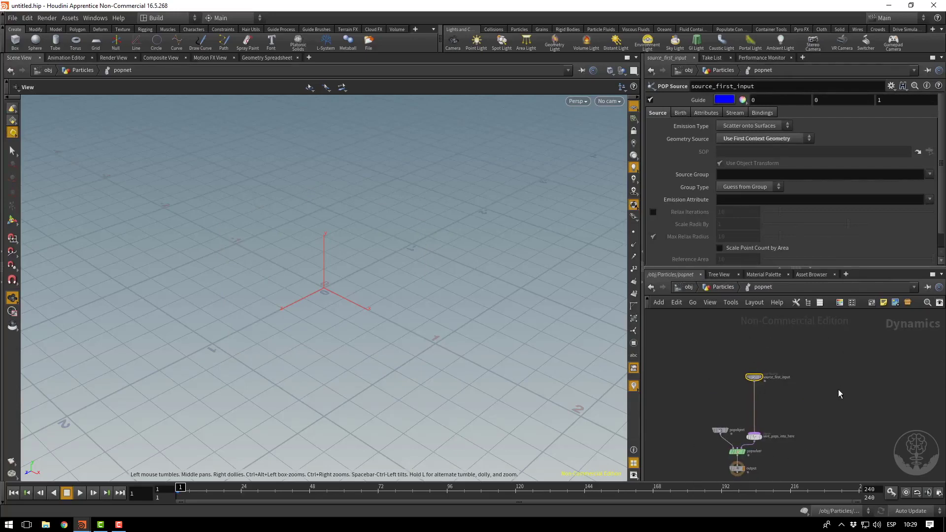
pyautogui.moveTo(838, 390); pyautogui.dragTo(843, 367, button='middle')
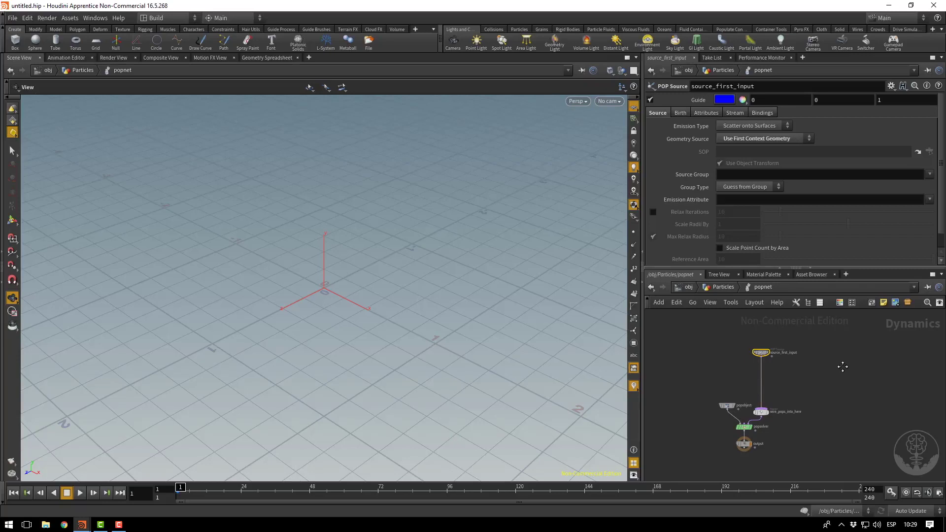
pyautogui.click(716, 286)
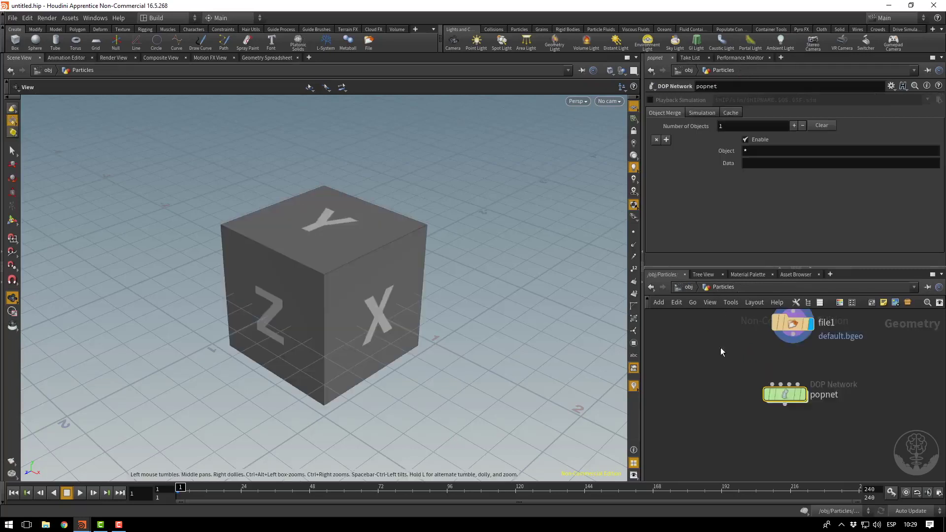
# Delete the file1 node from the Particles network and add a Sphere node above popnet.
pyautogui.moveTo(814, 371); pyautogui.dragTo(815, 372)
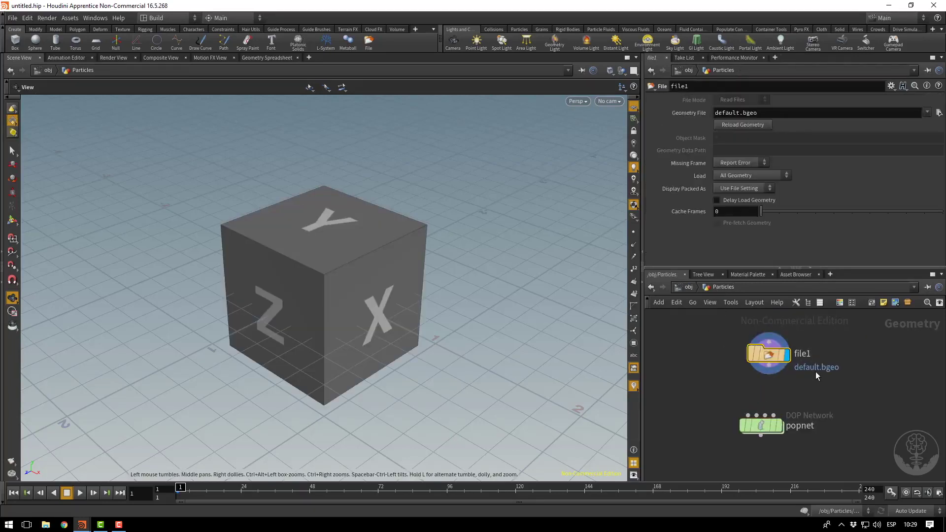
pyautogui.press('Delete')
pyautogui.press('Tab')
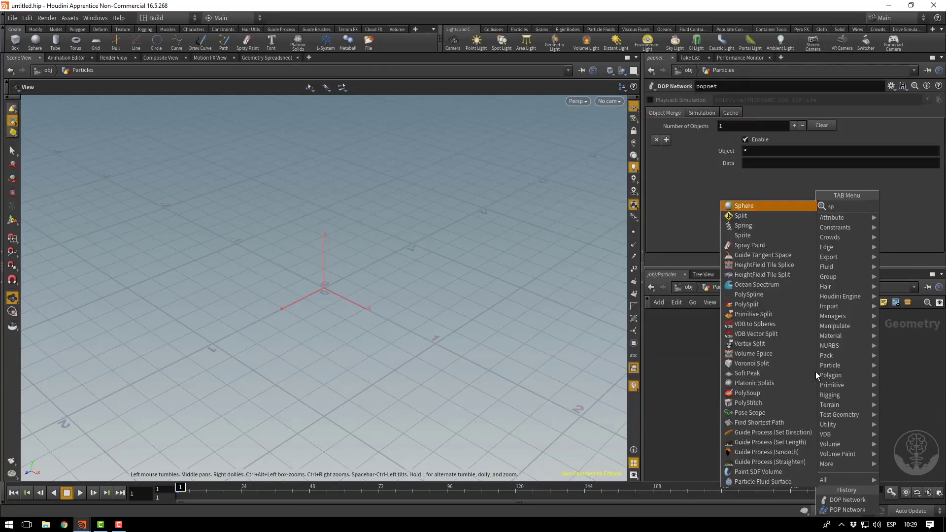
pyautogui.click(815, 372)
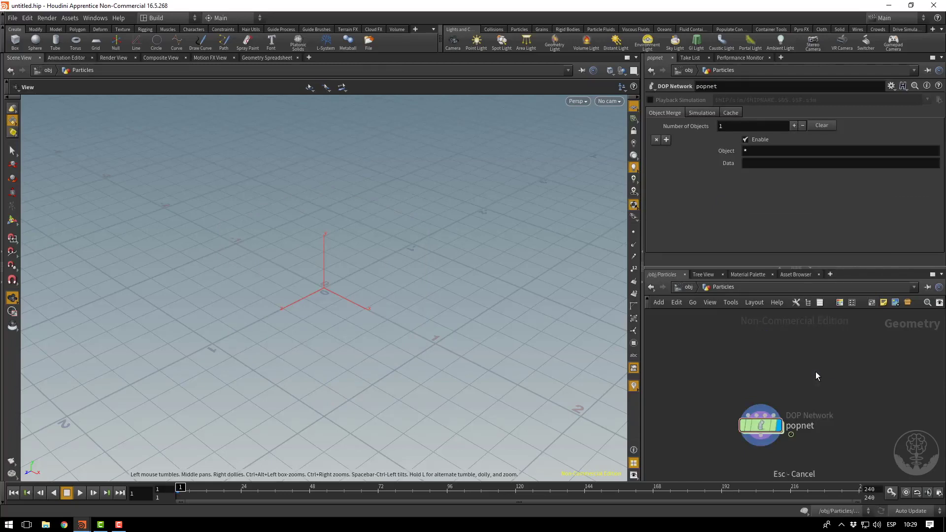
pyautogui.press('p')
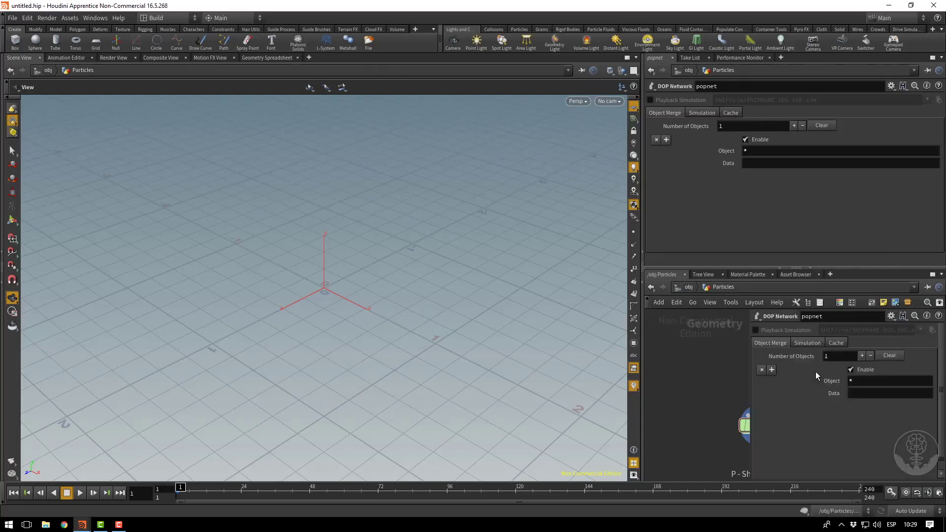
pyautogui.press('p')
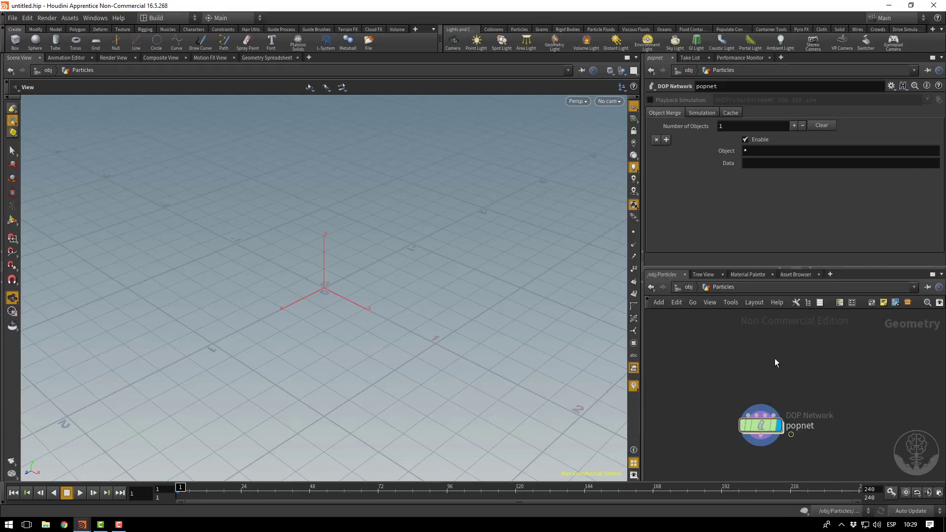
pyautogui.press('Tab')
pyautogui.write('s')
pyautogui.press('Return')
pyautogui.click(771, 355)
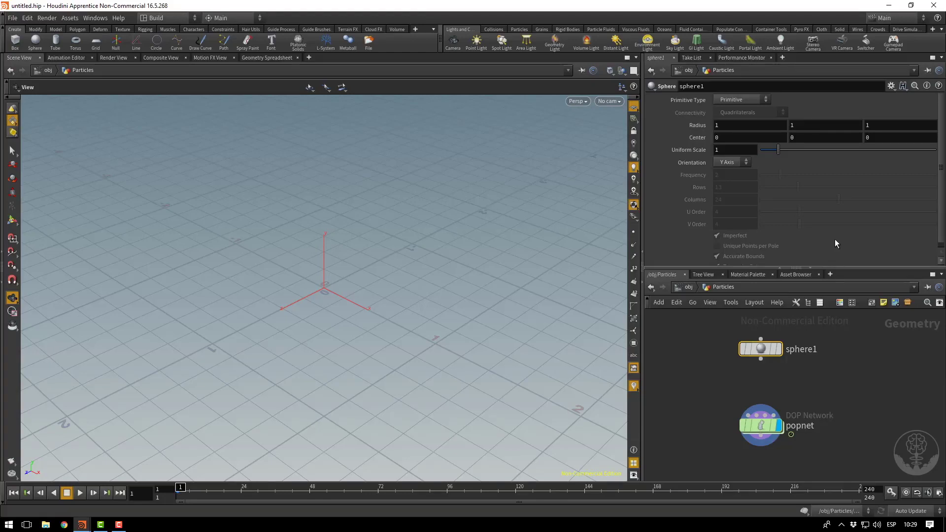
# Set the sphere's primitive type to Polygon and turn on its display flag.
pyautogui.click(730, 100)
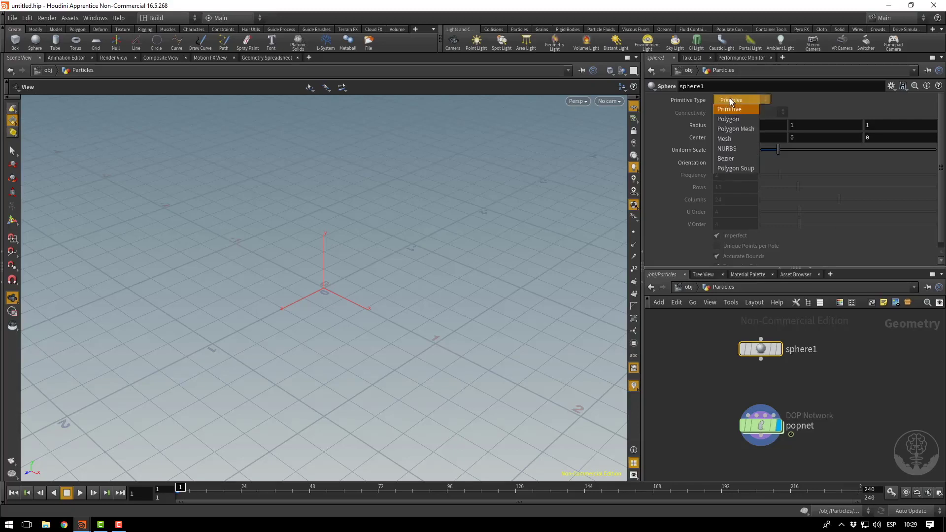
pyautogui.click(730, 121)
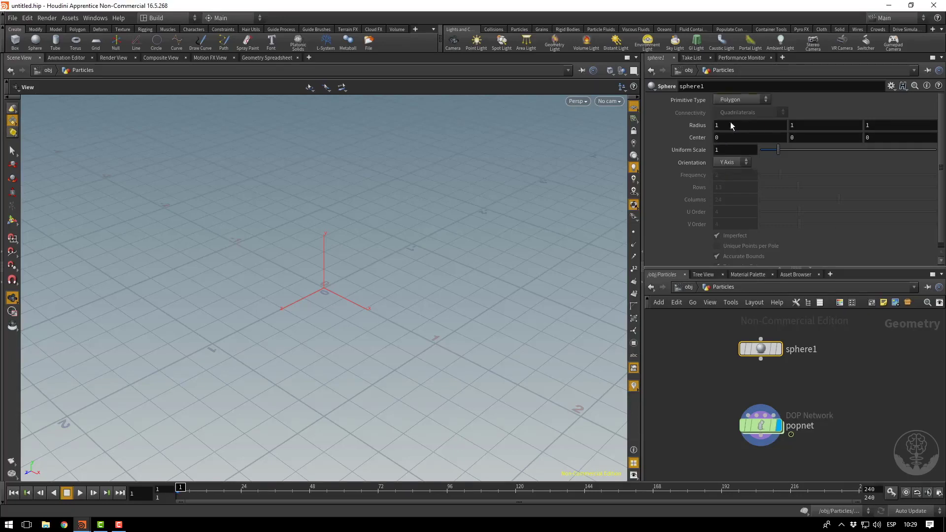
pyautogui.click(779, 350)
pyautogui.click(779, 350)
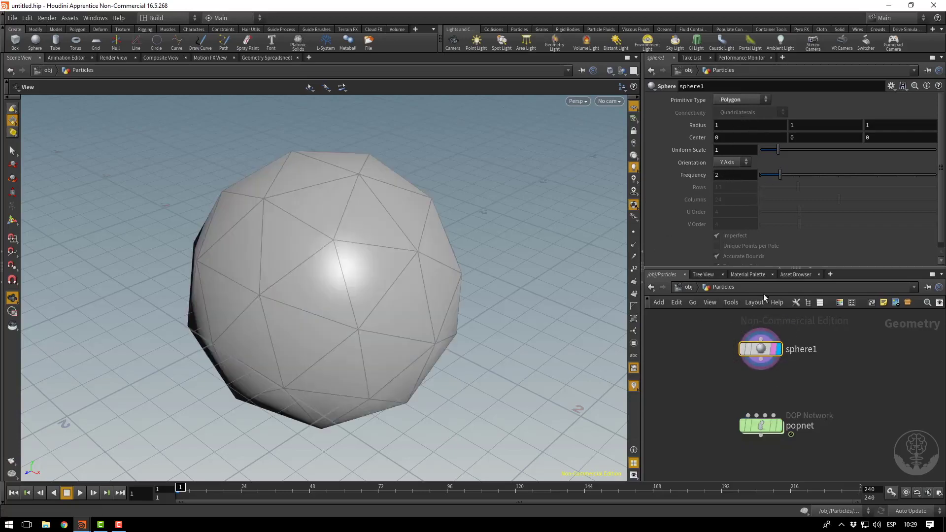
# Connect the output of sphere1 to the first input of the popnet node.
pyautogui.moveTo(814, 372); pyautogui.dragTo(787, 368, button='middle')
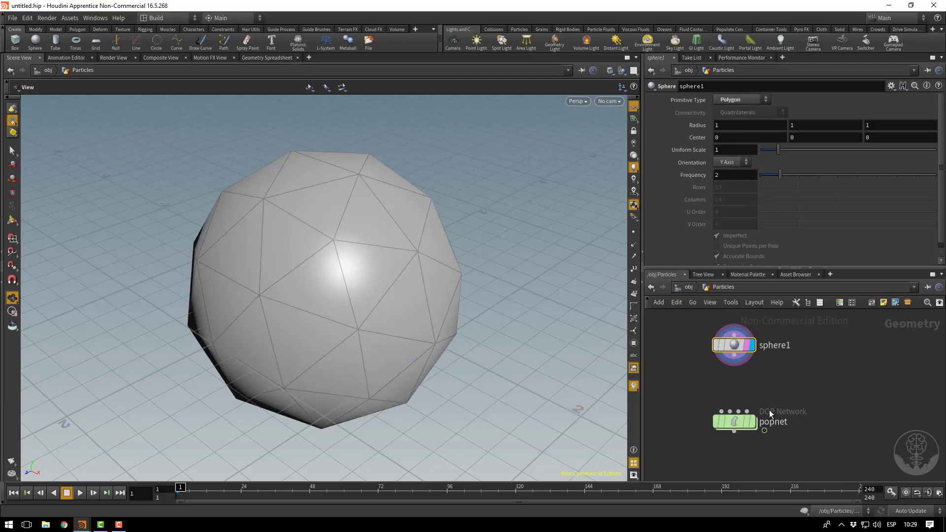
pyautogui.moveTo(699, 400); pyautogui.dragTo(802, 447)
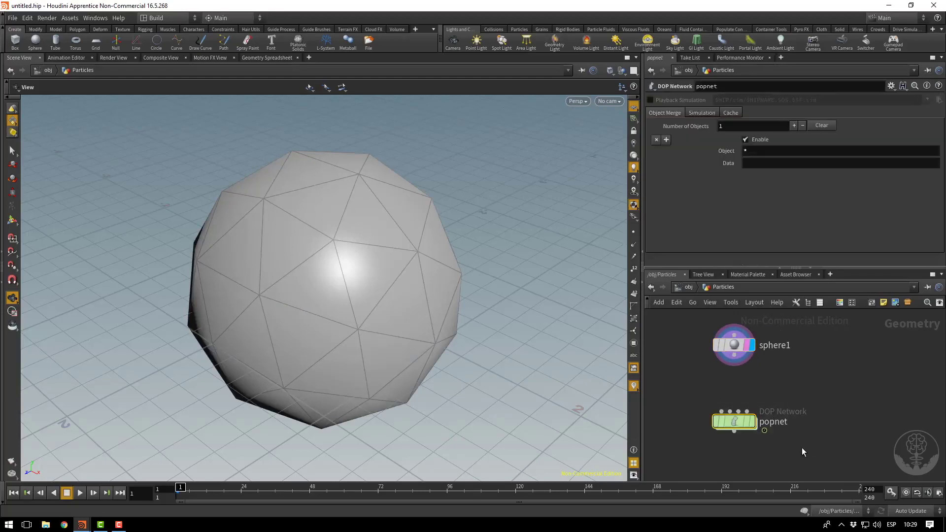
pyautogui.moveTo(674, 373); pyautogui.dragTo(814, 448)
pyautogui.moveTo(721, 410)
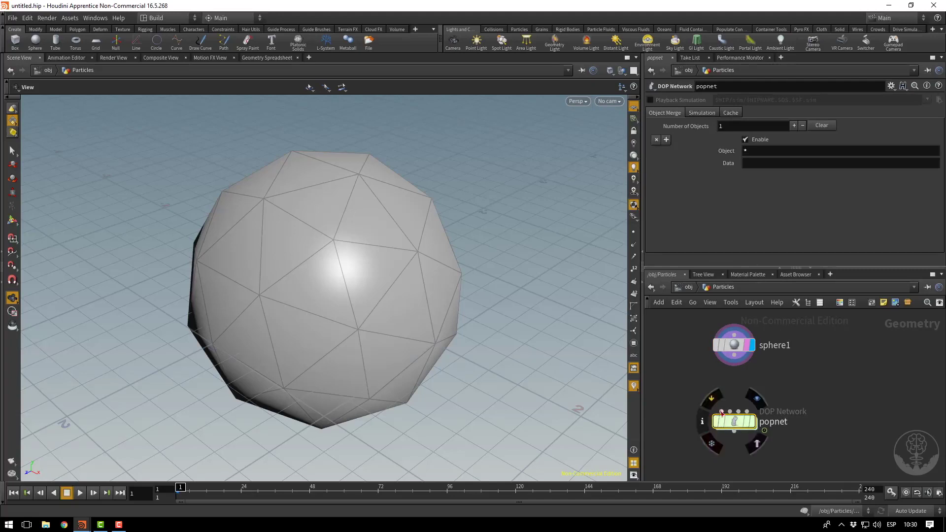
pyautogui.click(852, 376)
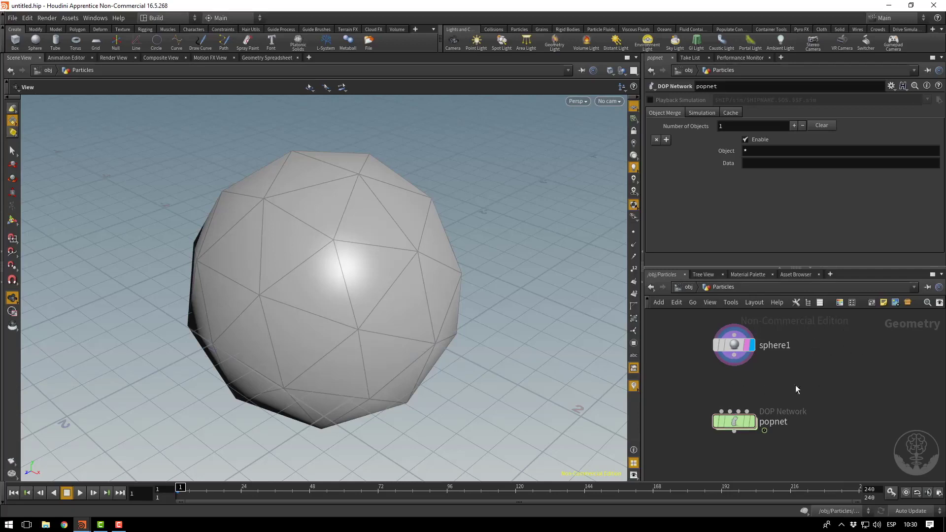
pyautogui.moveTo(740, 424)
pyautogui.moveTo(716, 371); pyautogui.dragTo(735, 369, button='middle')
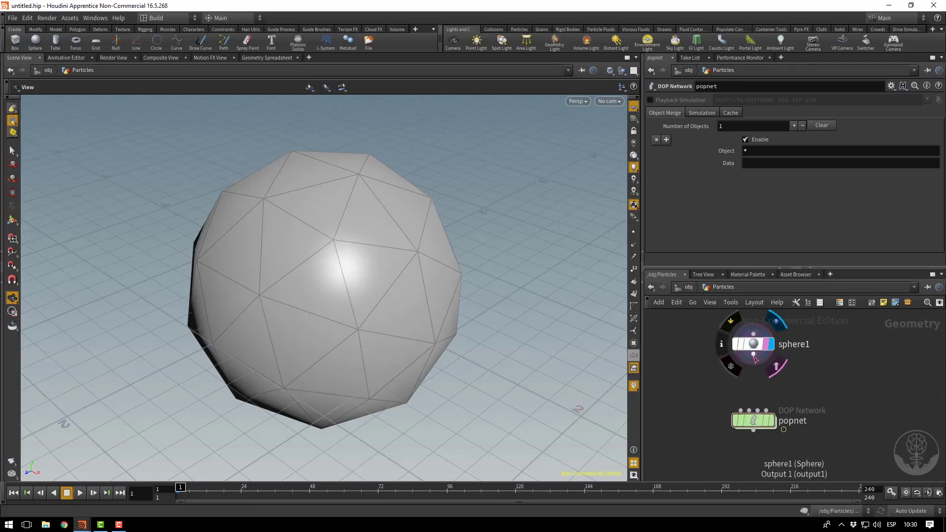
pyautogui.moveTo(753, 363); pyautogui.dragTo(738, 413)
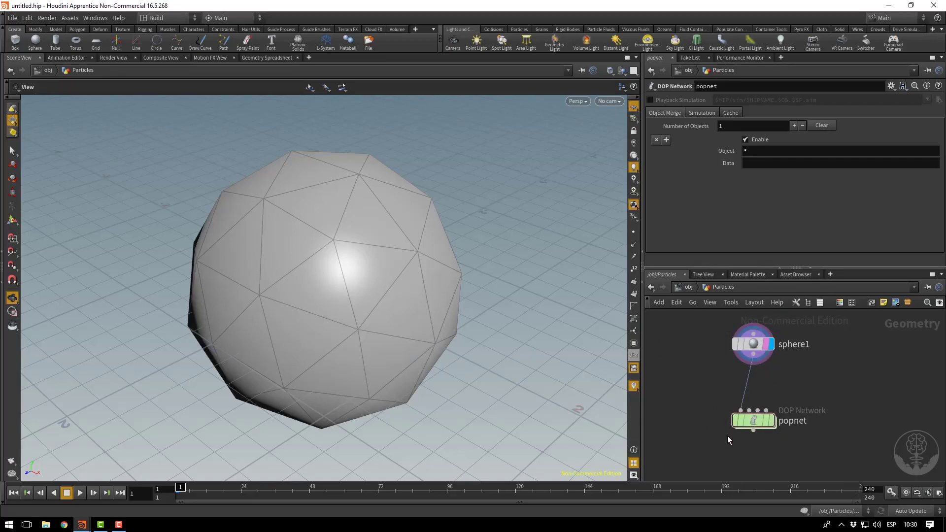
pyautogui.moveTo(743, 414)
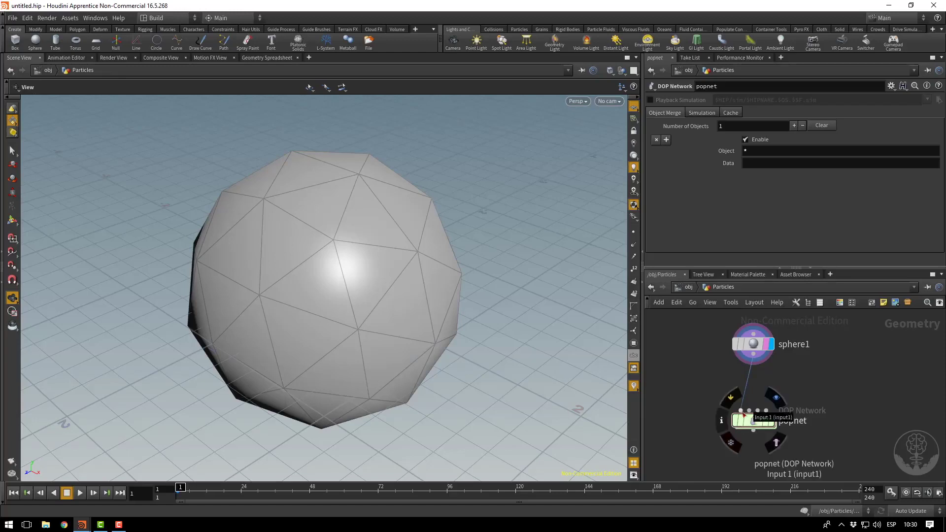
# Go inside popnet and set the emission type of source_first_input to All Points.
pyautogui.doubleClick(755, 419)
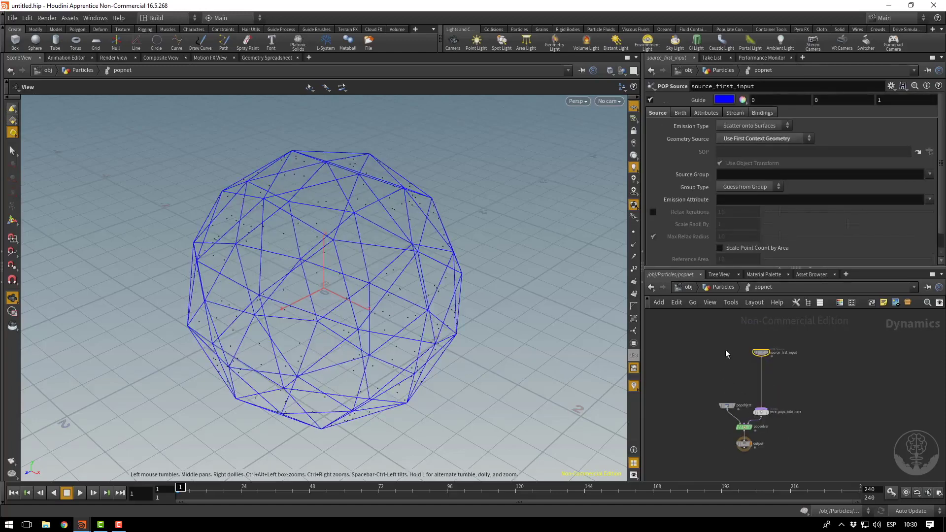
pyautogui.moveTo(729, 340); pyautogui.dragTo(719, 356, button='middle')
pyautogui.scroll(2, 731, 348)
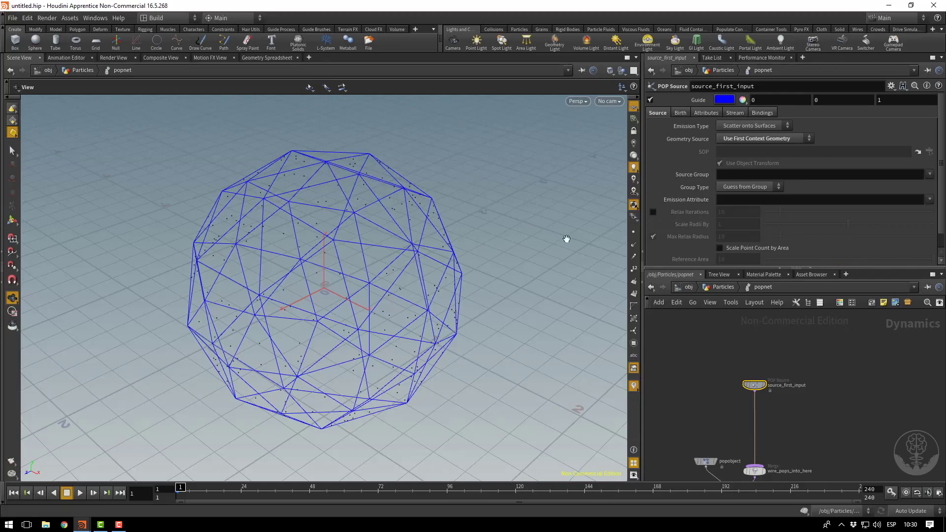
pyautogui.moveTo(715, 352); pyautogui.dragTo(821, 409)
pyautogui.click(757, 126)
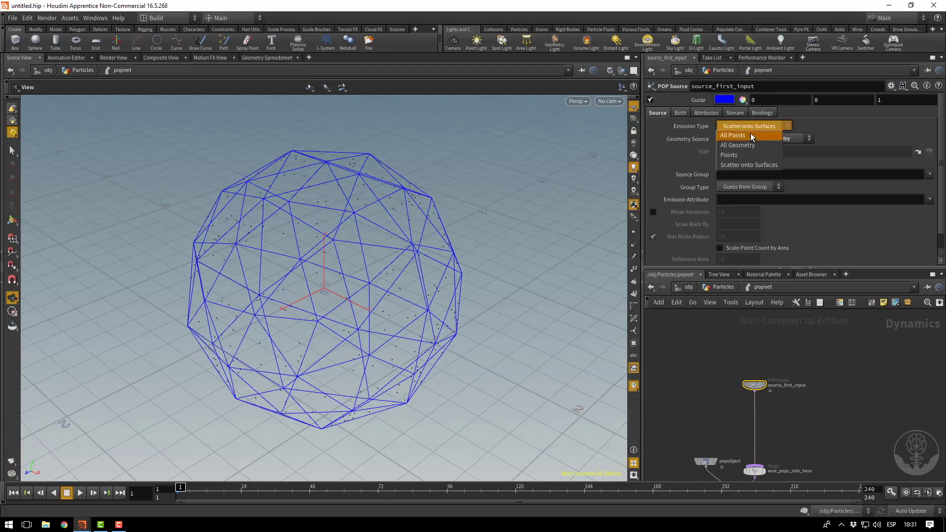
pyautogui.click(749, 133)
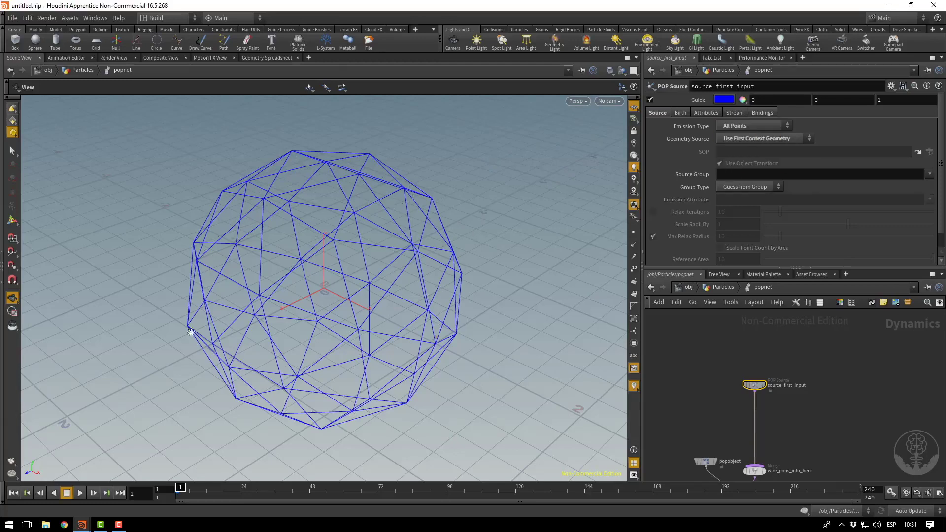
# Turn on point display in the viewport, play the simulation and return to the first frame.
pyautogui.click(633, 232)
pyautogui.click(79, 492)
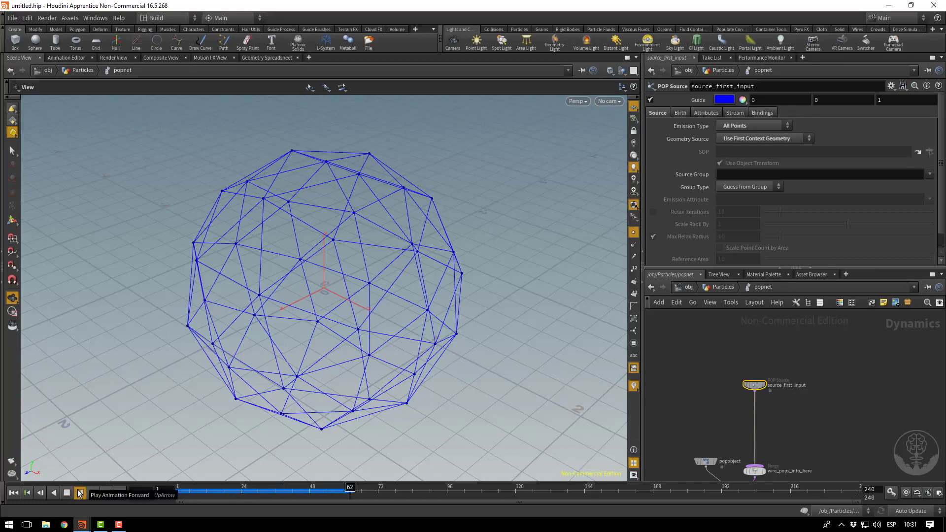
pyautogui.click(67, 492)
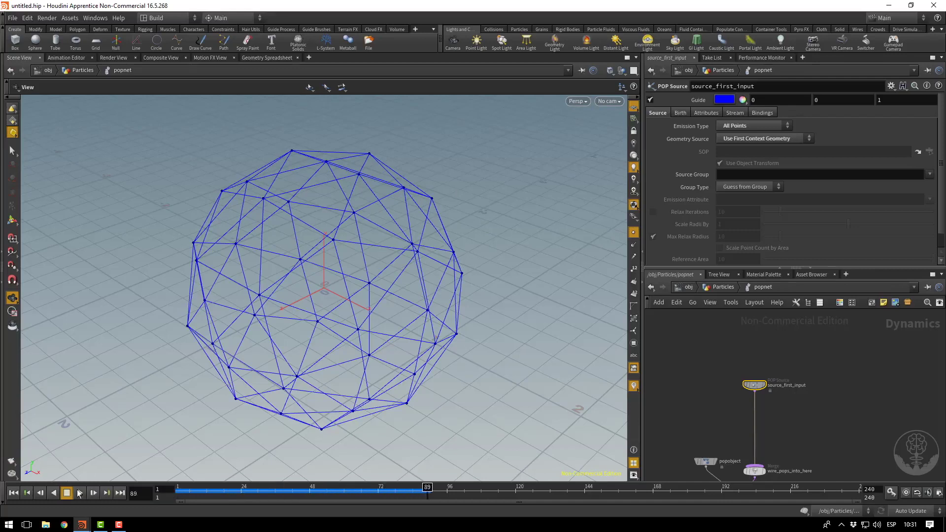
pyautogui.click(12, 493)
# Try to insert a Gravity Force node on the wire between source_first_input and wire_pops_into_here.
pyautogui.moveTo(787, 406); pyautogui.dragTo(798, 374, button='middle')
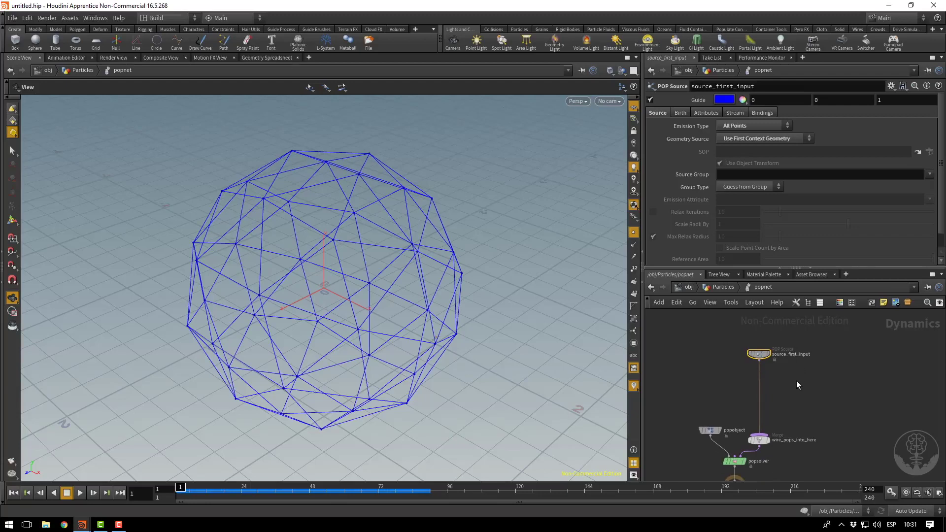
pyautogui.press('Tab')
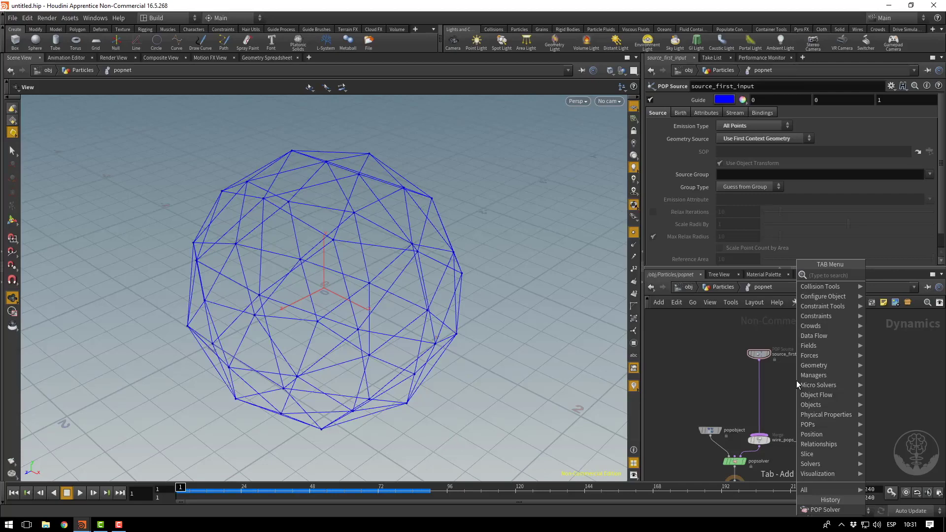
pyautogui.write('pop')
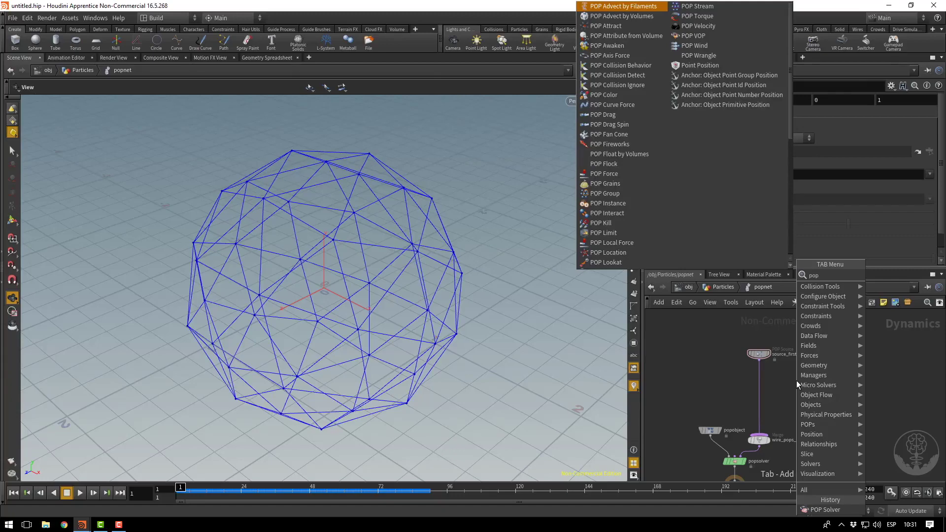
pyautogui.press('BackSpace')
pyautogui.press('BackSpace')
pyautogui.press('BackSpace')
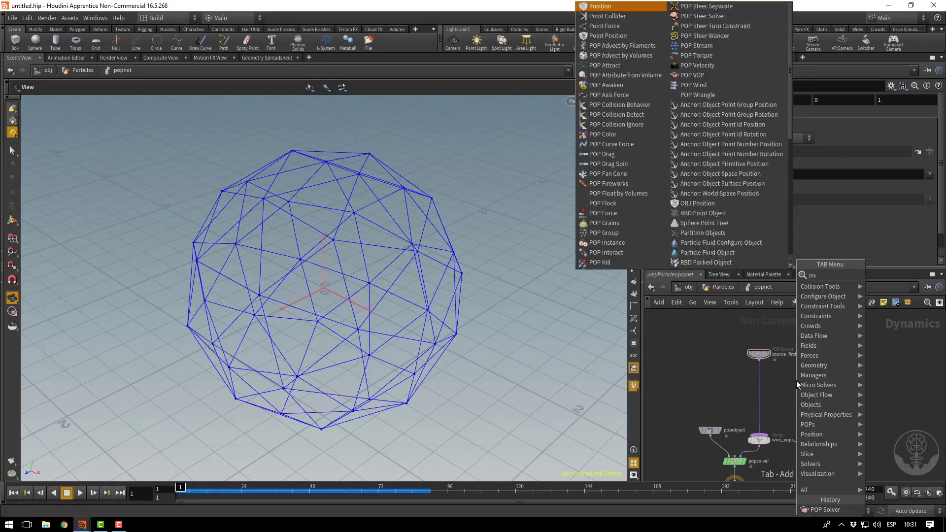
pyautogui.write('gra')
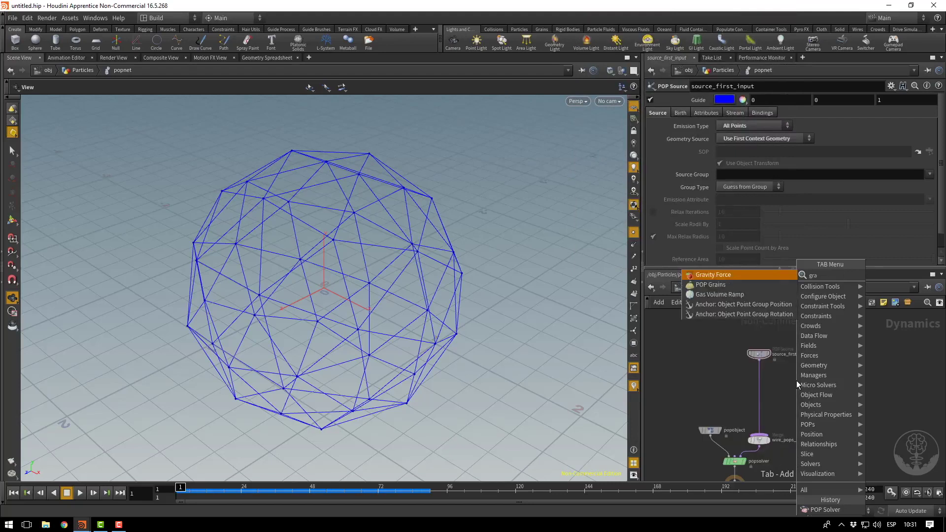
pyautogui.press('Return')
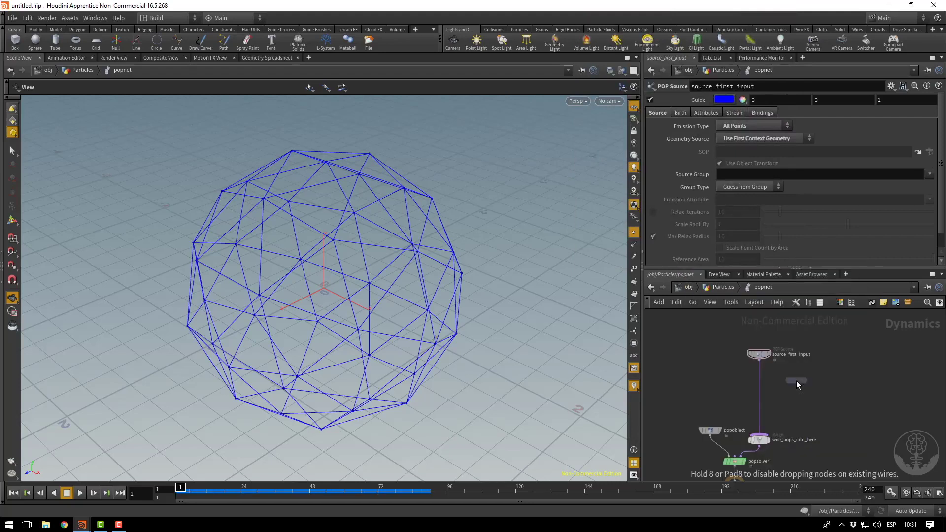
pyautogui.click(796, 380)
pyautogui.moveTo(796, 380); pyautogui.dragTo(750, 395)
pyautogui.scroll(3, 758, 407)
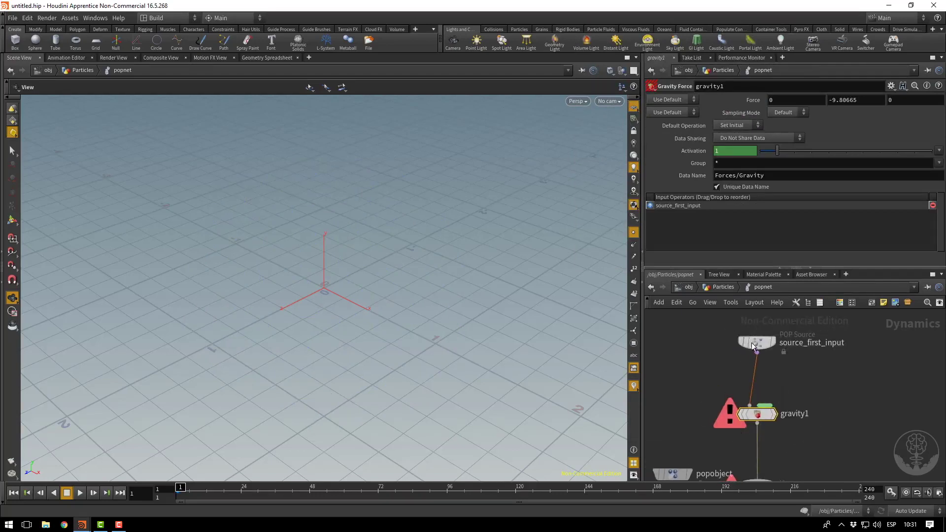
# Delete the Gravity Force node from between source_first_input and wire_pops_into_here.
pyautogui.moveTo(757, 418)
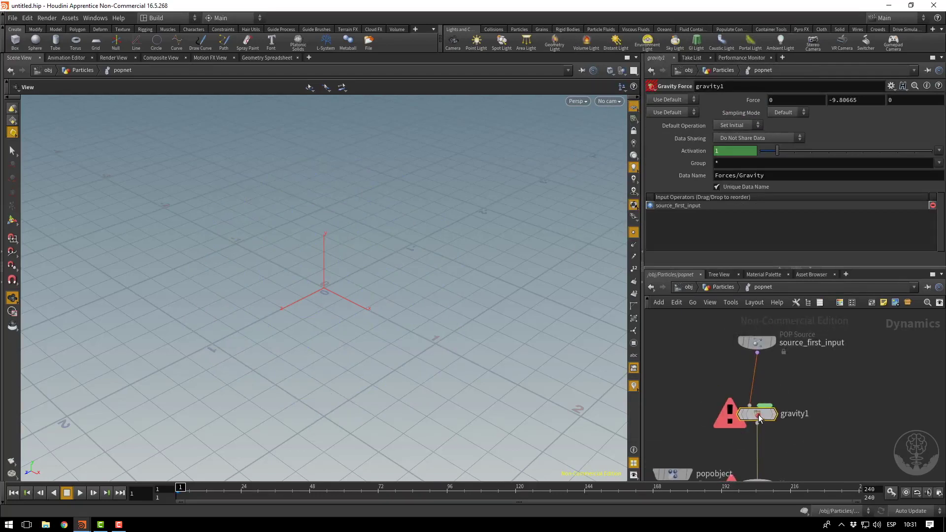
pyautogui.moveTo(757, 345)
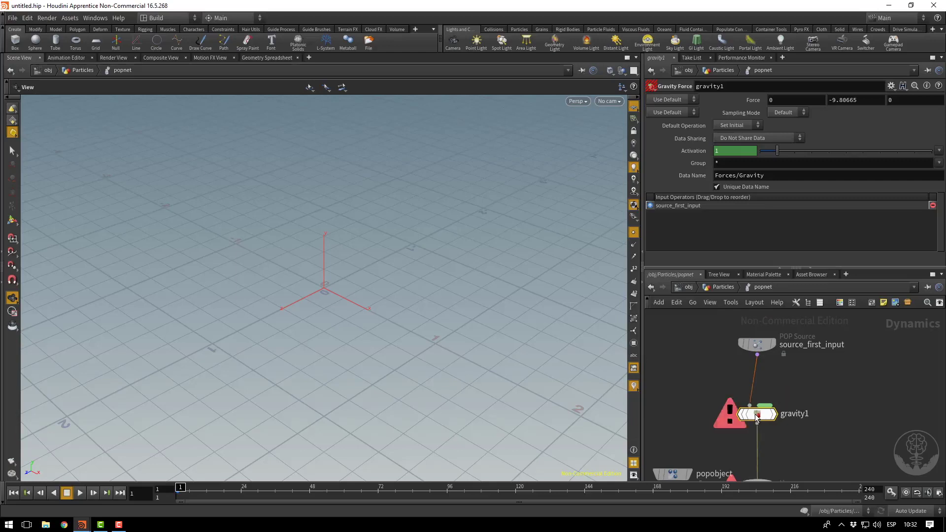
pyautogui.press('Delete')
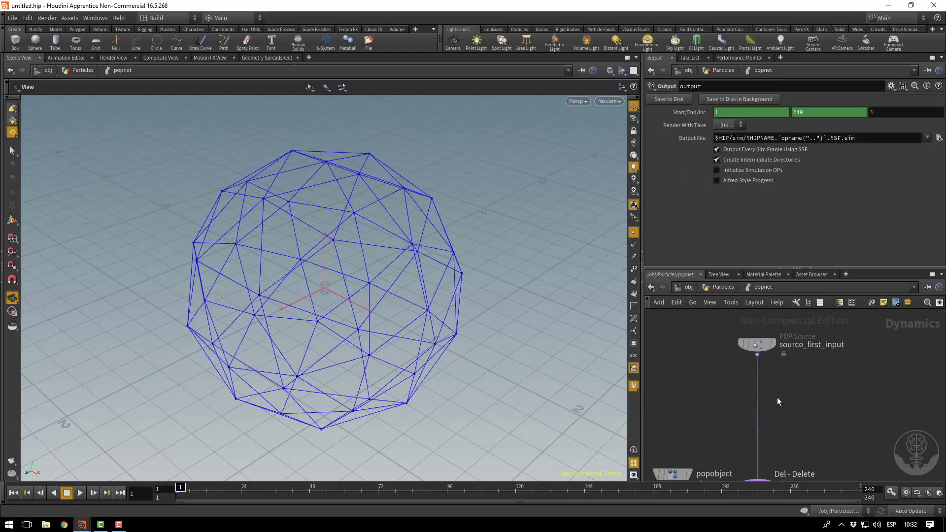
# Insert a POP Wind node on the wire directly below source_first_input.
pyautogui.press('Tab')
pyautogui.write('pop')
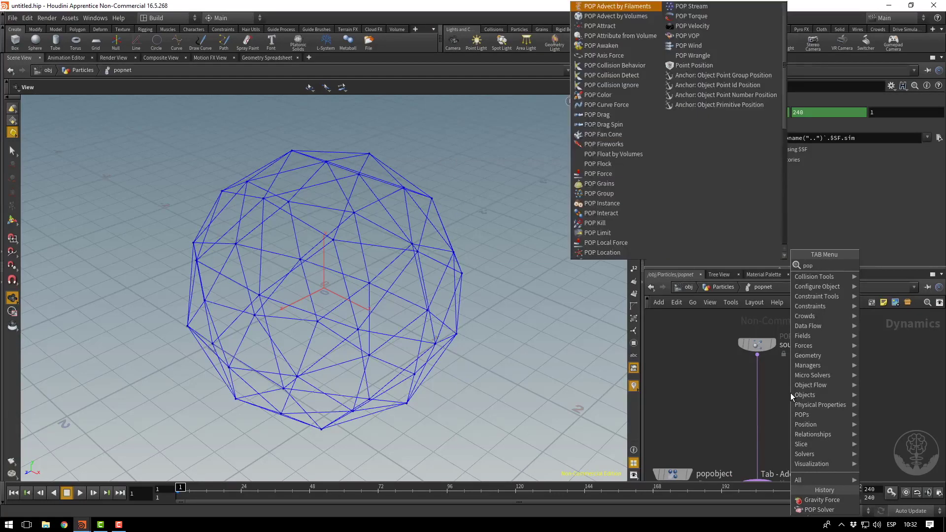
pyautogui.write(' win')
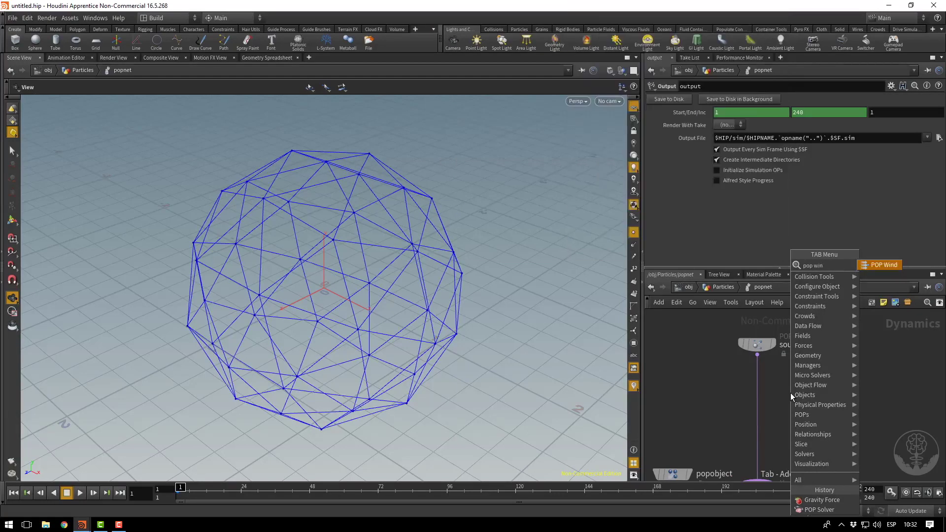
pyautogui.press('Return')
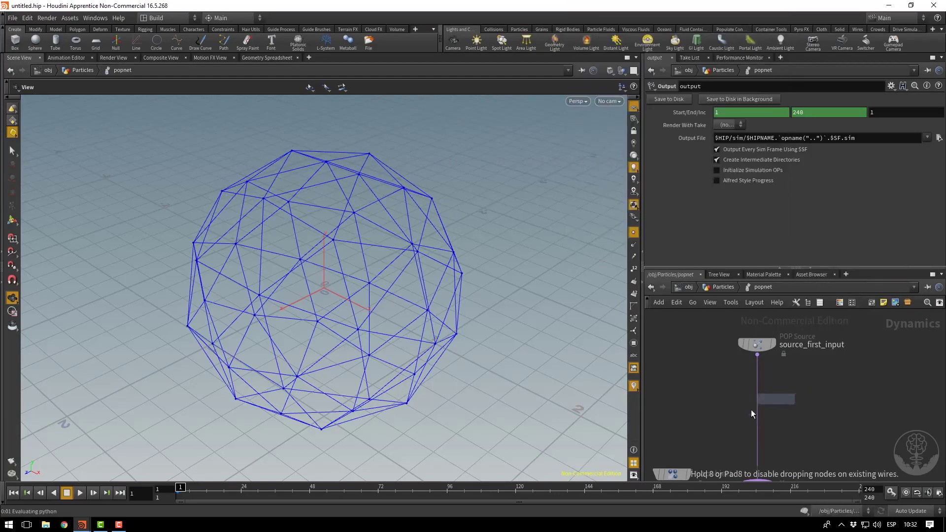
pyautogui.click(761, 402)
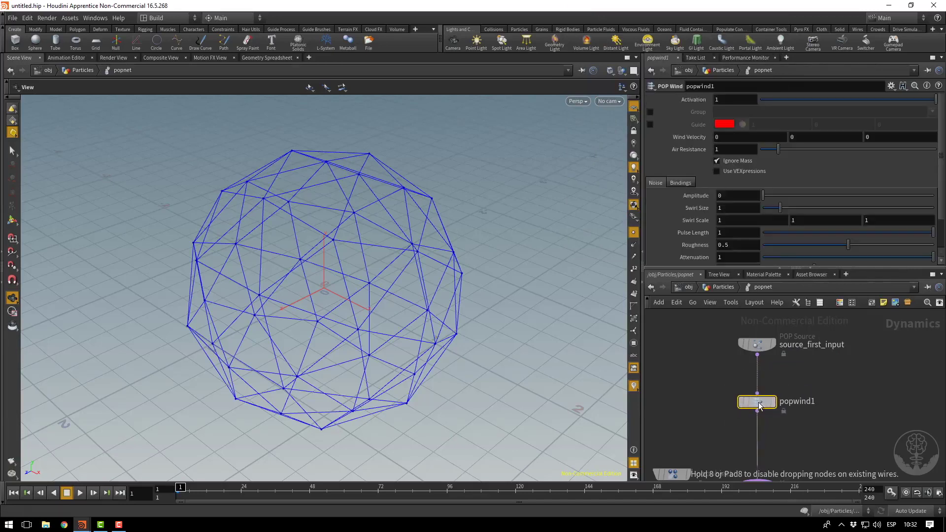
# Set the noise amplitude of popwind1 to 1.
pyautogui.click(735, 196)
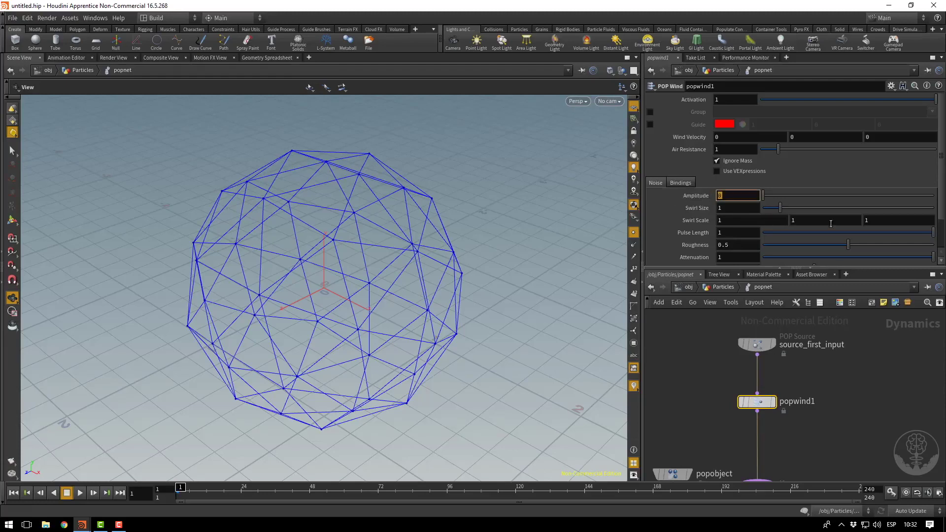
pyautogui.write('1')
pyautogui.press('Return')
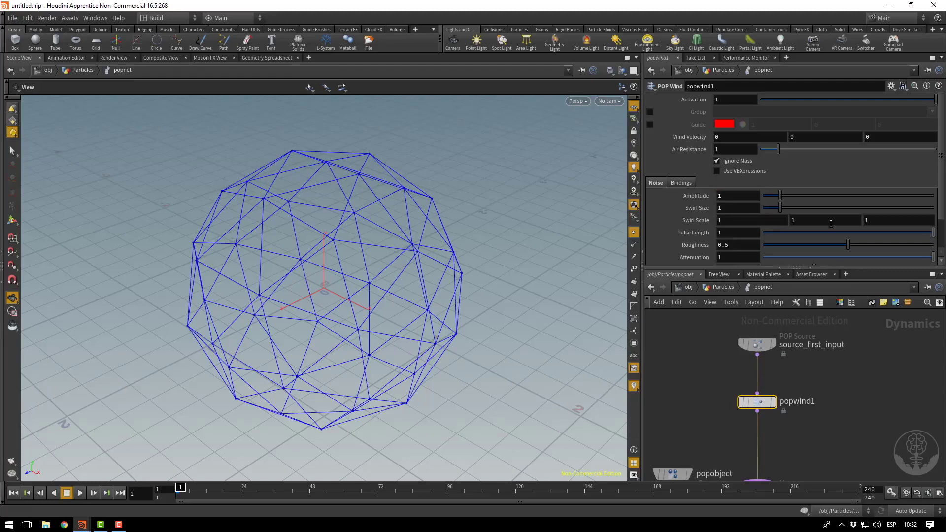
# Select source_first_input, play the simulation with the wind, and scrub the timeline to frame 34.
pyautogui.click(767, 345)
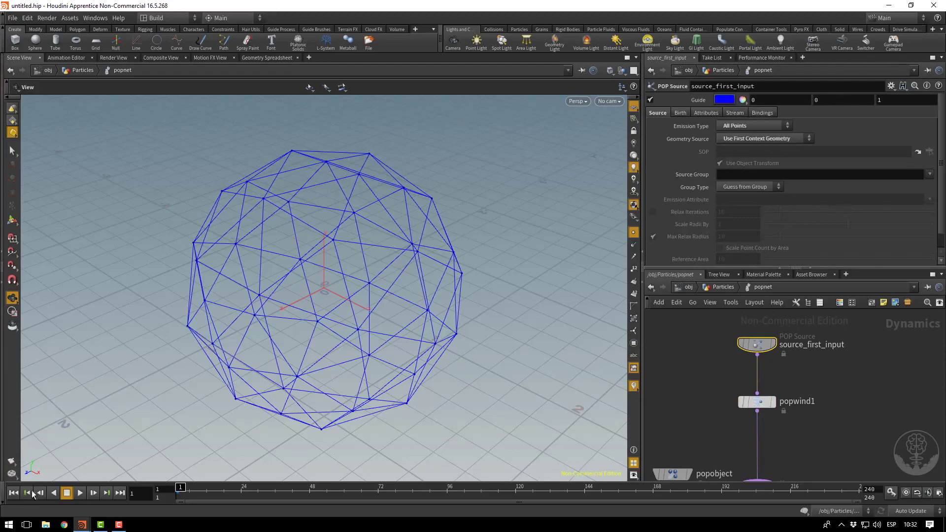
pyautogui.click(79, 493)
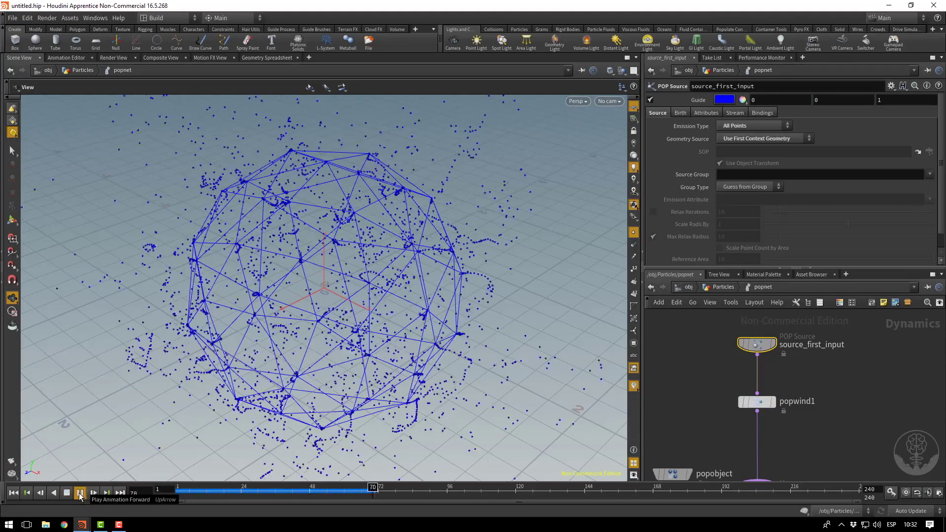
pyautogui.click(79, 493)
pyautogui.click(197, 489)
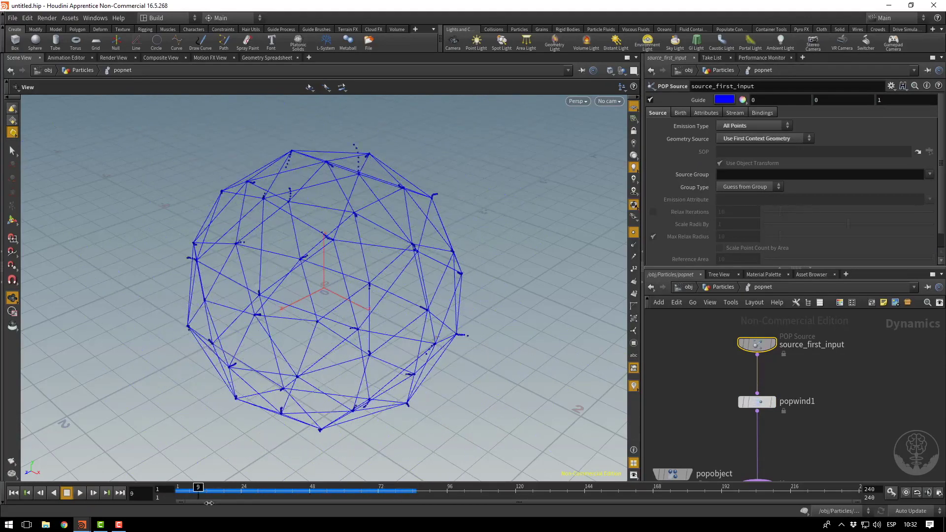
pyautogui.moveTo(209, 503); pyautogui.dragTo(270, 503)
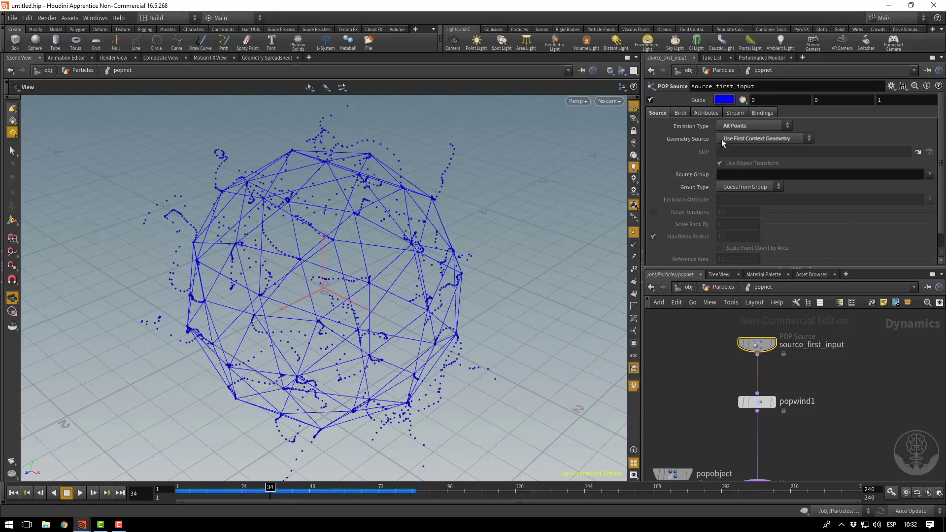
# Set the emission type of source_first_input to Points and replay the simulation from the first frame.
pyautogui.click(734, 125)
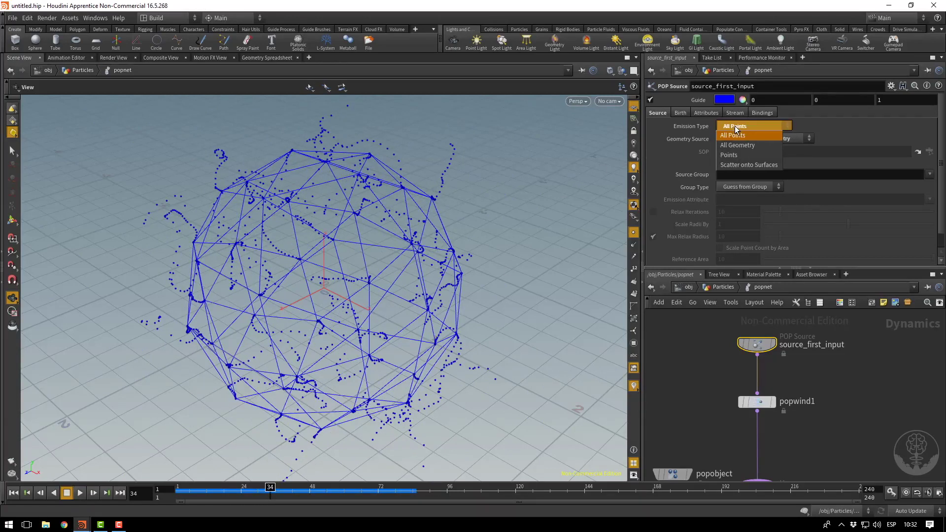
pyautogui.click(738, 155)
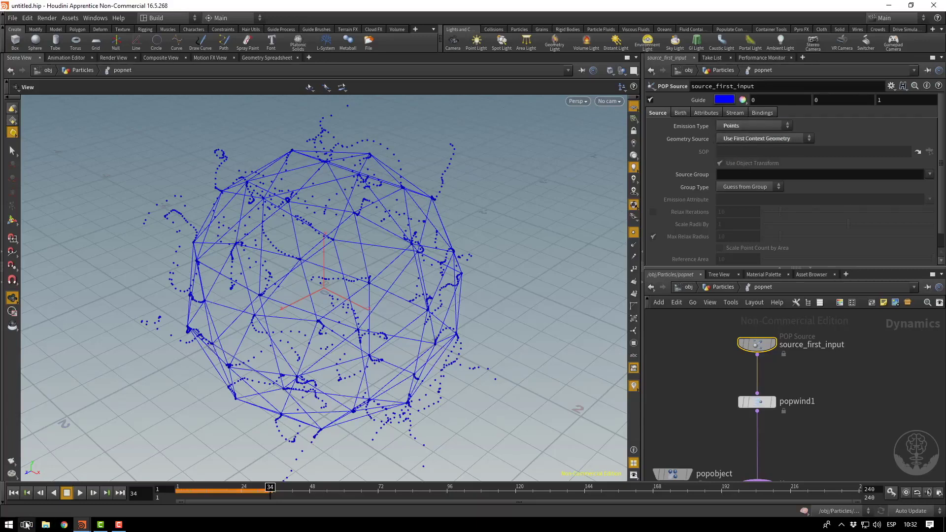
pyautogui.click(14, 492)
pyautogui.click(78, 493)
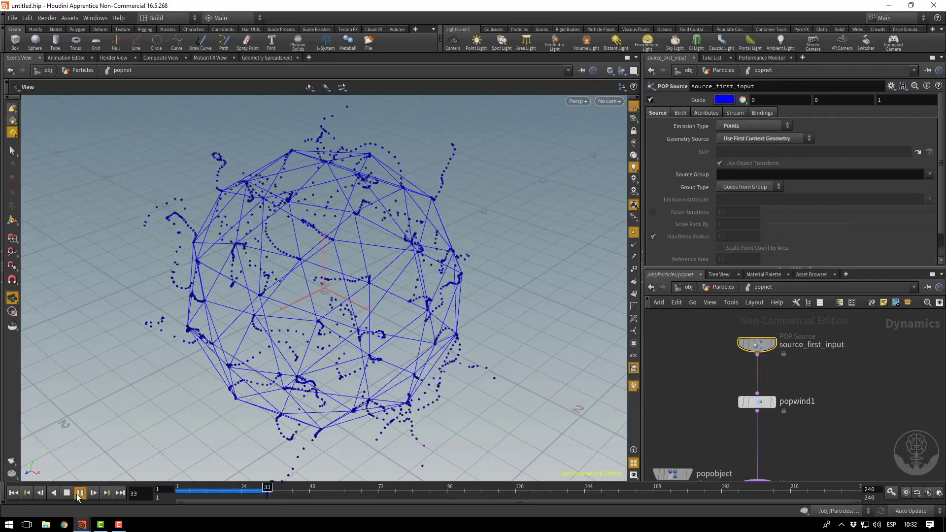
pyautogui.click(78, 493)
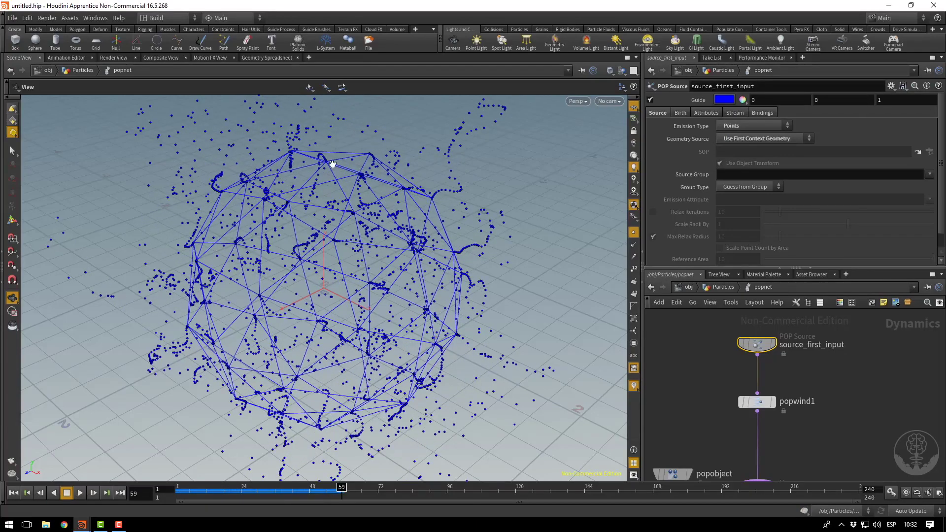
# Set the constant birth rate of source_first_input to 5 and replay the simulation from the first frame.
pyautogui.click(680, 112)
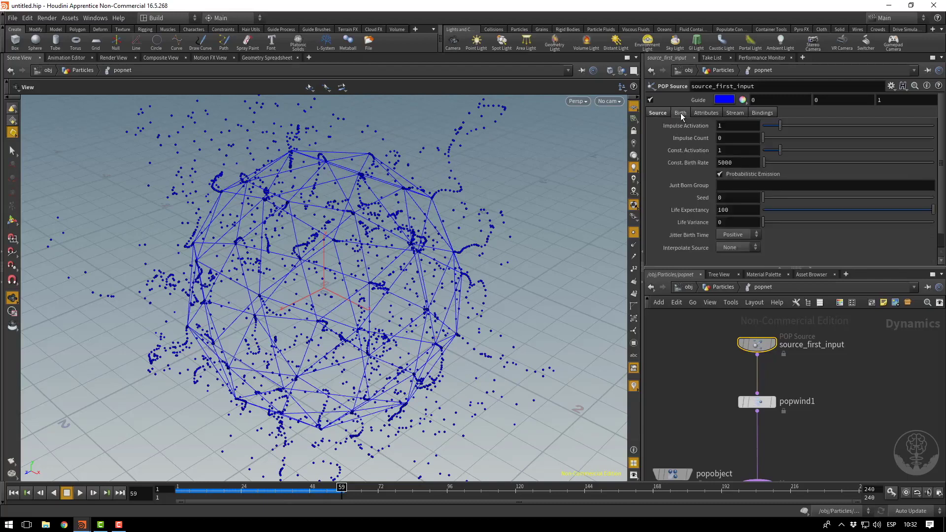
pyautogui.moveTo(745, 164); pyautogui.dragTo(689, 169)
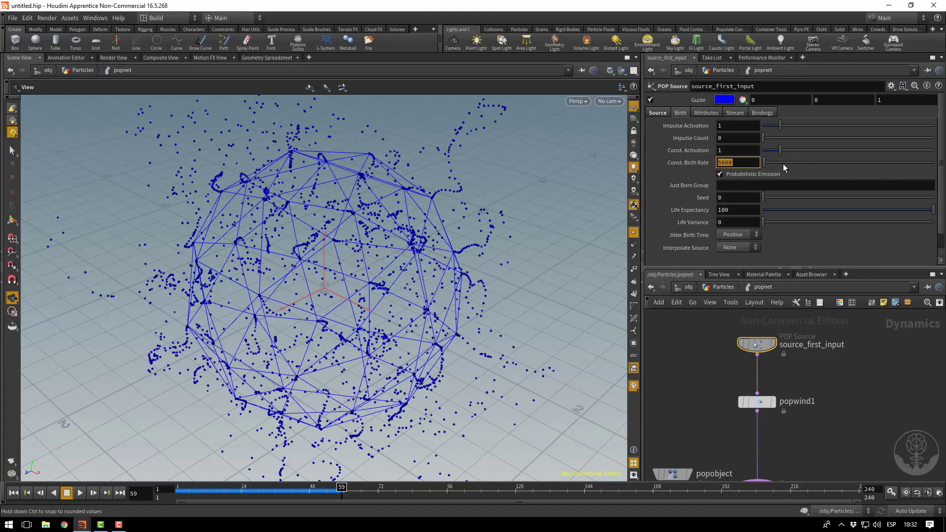
pyautogui.write('5')
pyautogui.press('Return')
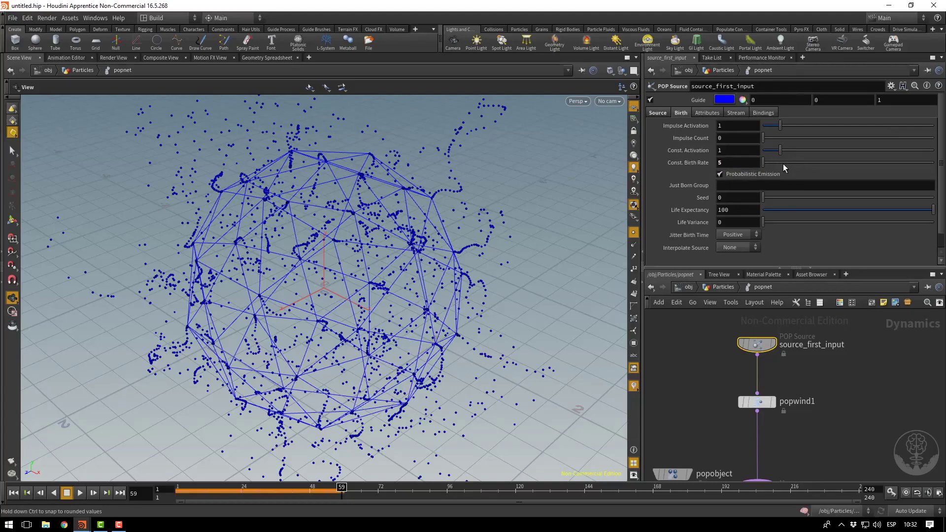
pyautogui.click(13, 493)
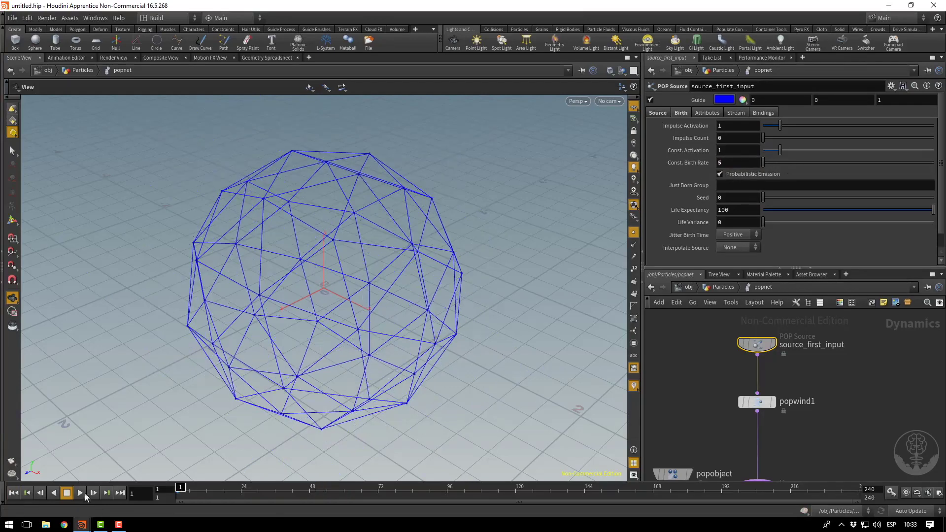
pyautogui.click(80, 492)
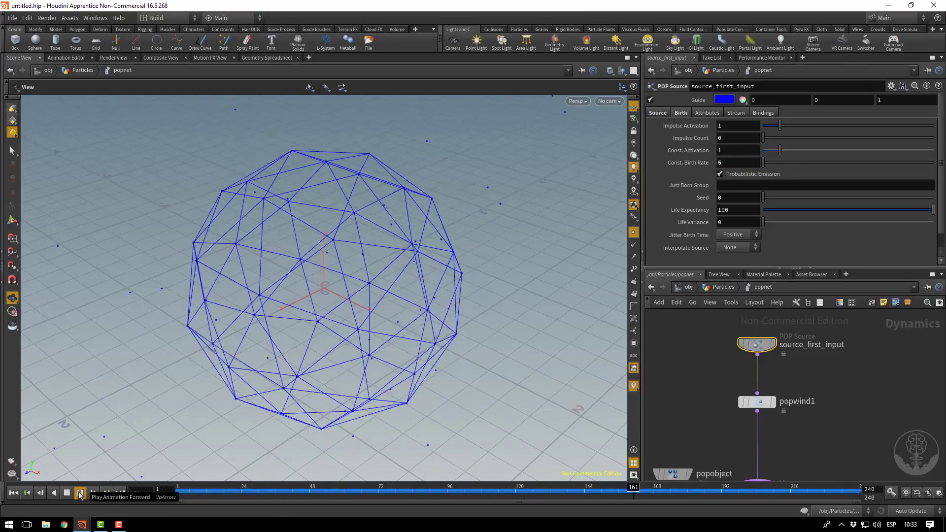
pyautogui.click(66, 492)
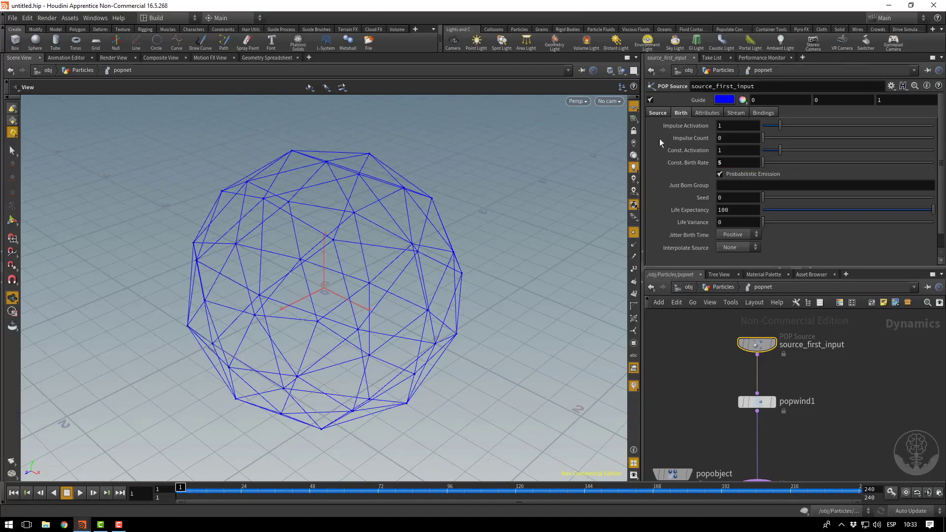
# Switch the emission type of source_first_input to All Points, play the simulation and return to the first frame.
pyautogui.click(657, 112)
pyautogui.click(732, 127)
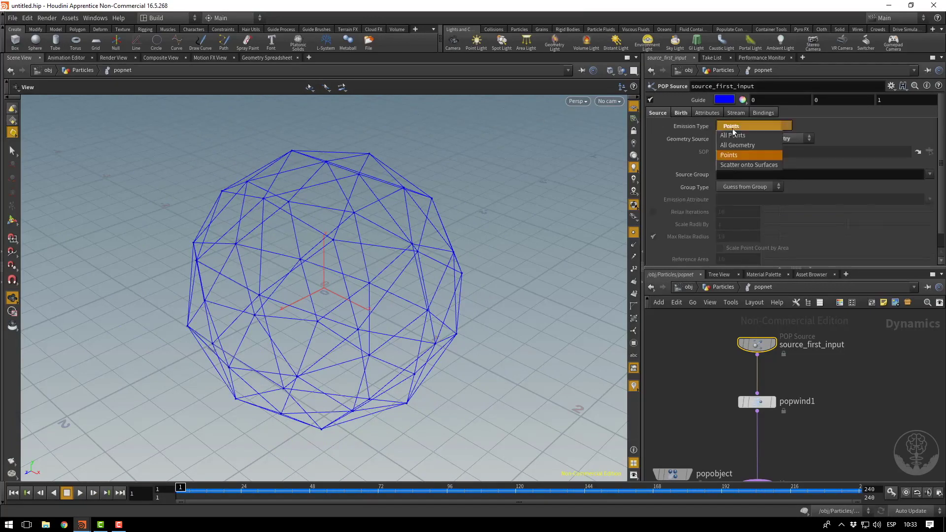
pyautogui.click(737, 134)
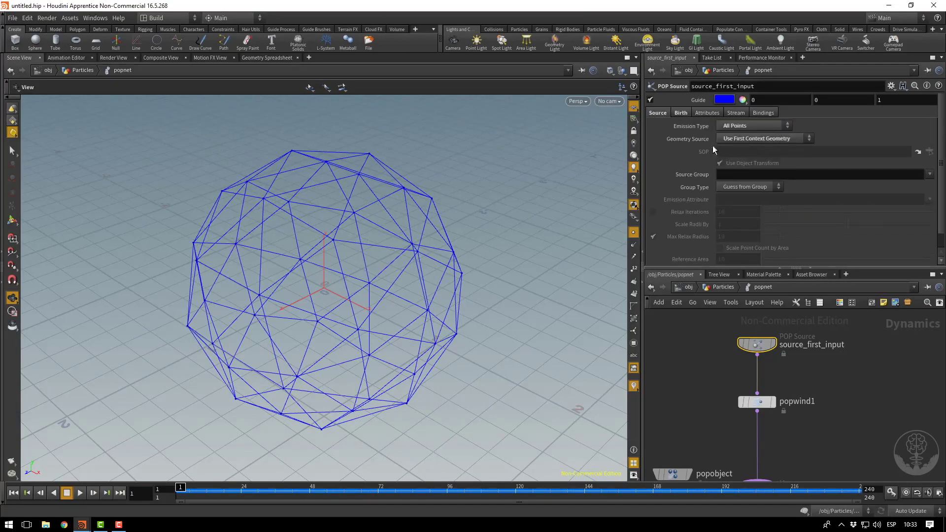
pyautogui.click(80, 493)
pyautogui.click(66, 492)
pyautogui.click(14, 492)
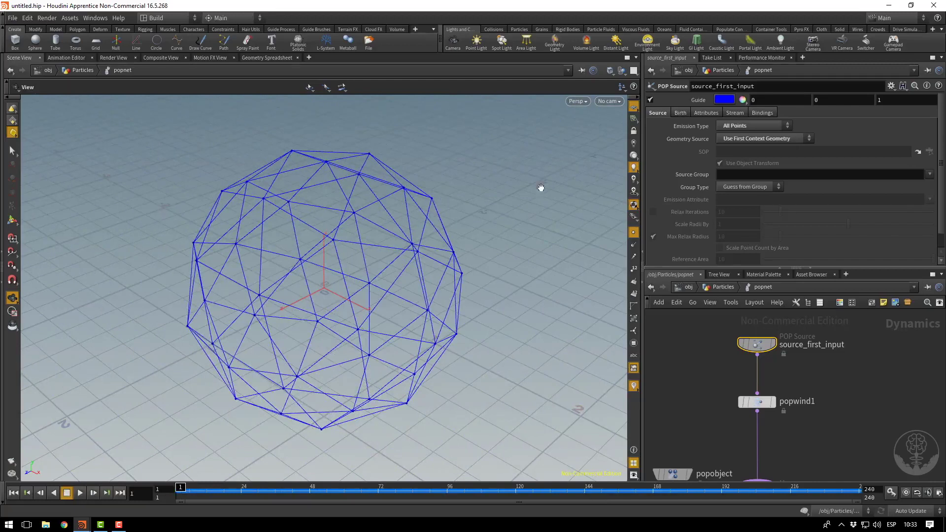
# Set the emission type of source_first_input to Points and its geometry source to Use Second Context Geometry.
pyautogui.click(730, 126)
pyautogui.click(728, 155)
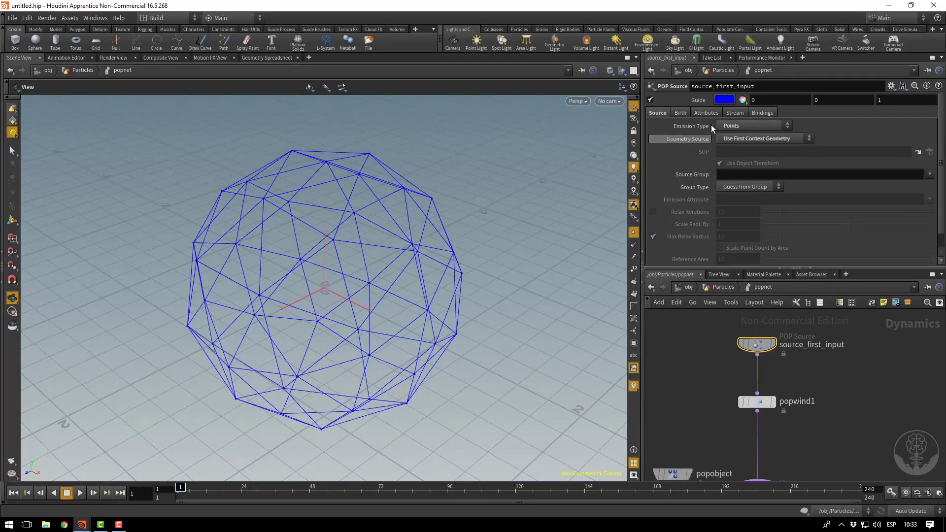
pyautogui.click(733, 142)
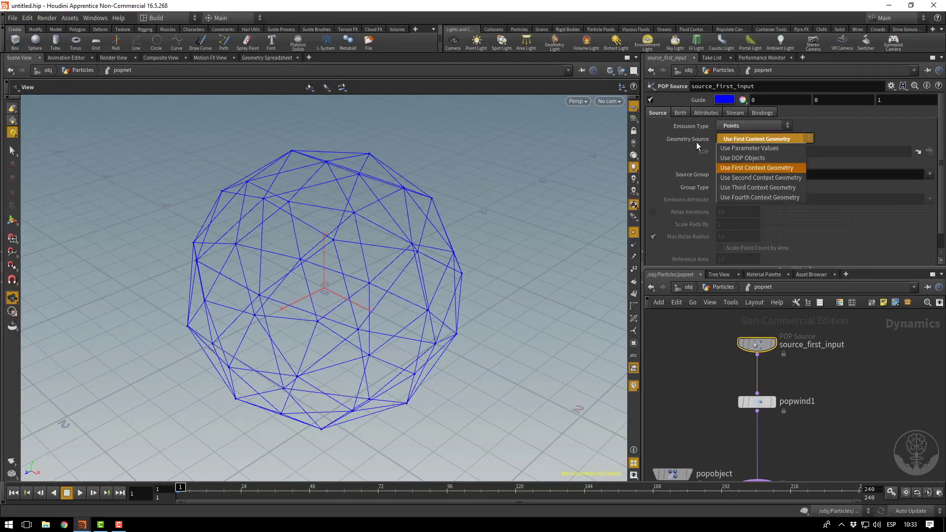
pyautogui.click(744, 178)
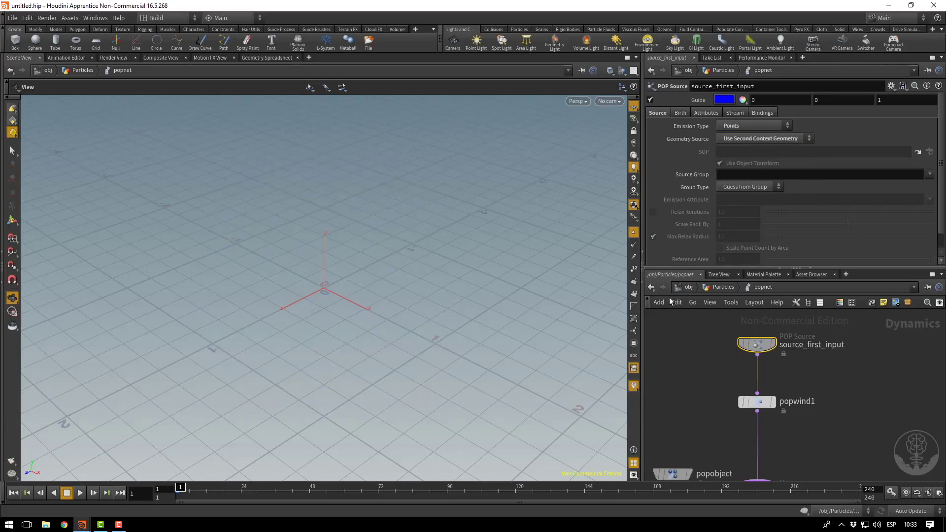
# In the Particles network, rewire sphere1 into the second input of popnet and go back inside popnet.
pyautogui.click(717, 288)
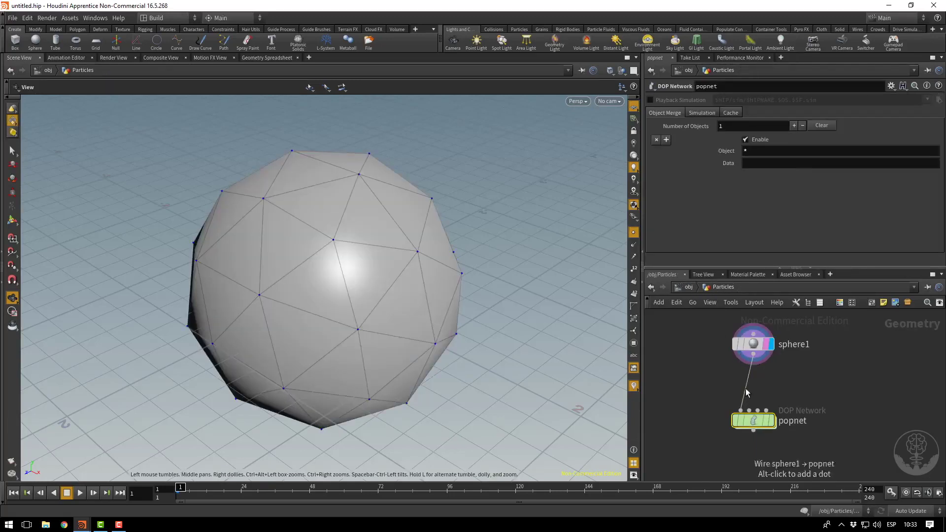
pyautogui.moveTo(757, 357); pyautogui.dragTo(746, 402)
pyautogui.click(777, 418)
pyautogui.doubleClick(753, 420)
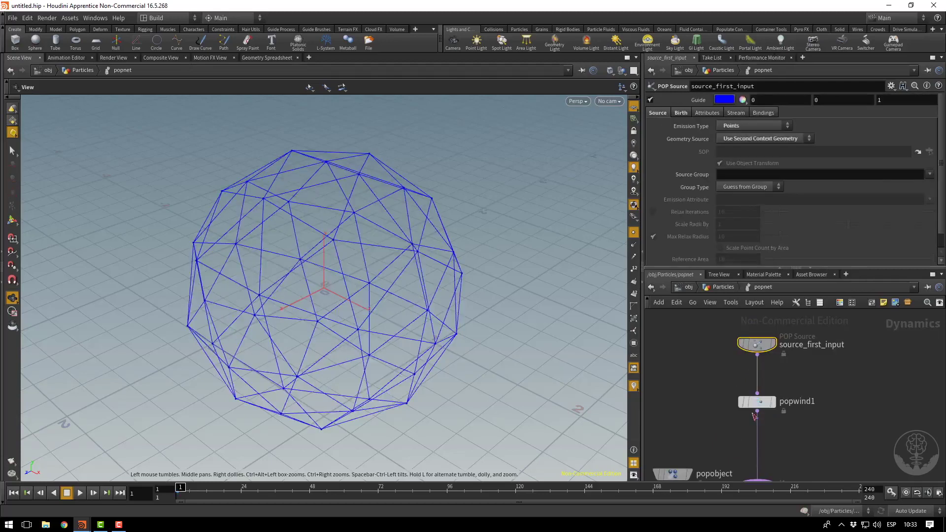
# Return to the Particles network, move sphere1 away from above popnet and disconnect the wire between them.
pyautogui.click(720, 287)
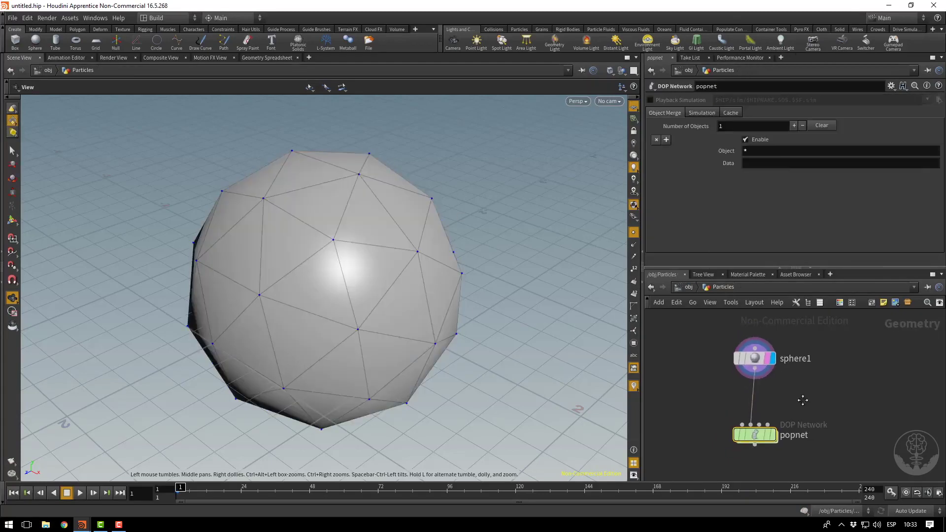
pyautogui.moveTo(743, 349); pyautogui.dragTo(708, 331)
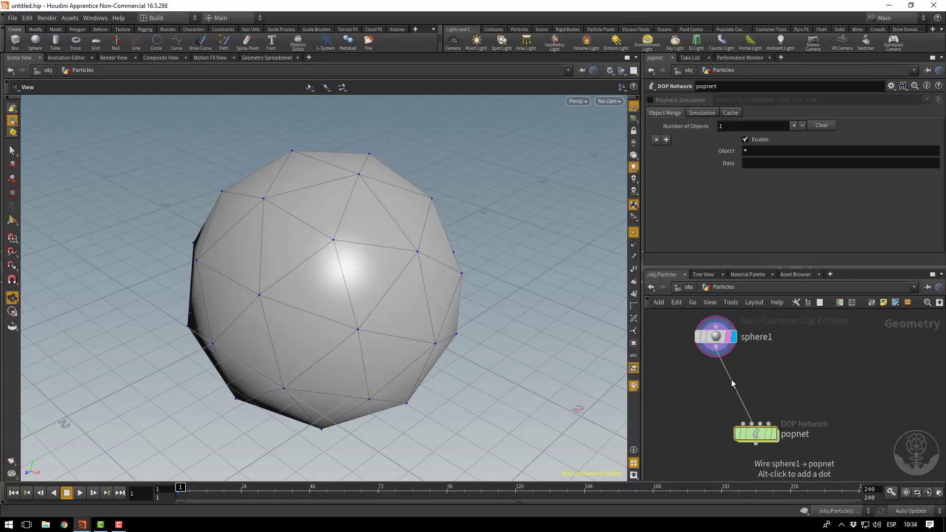
pyautogui.moveTo(748, 360); pyautogui.dragTo(811, 370, button='middle')
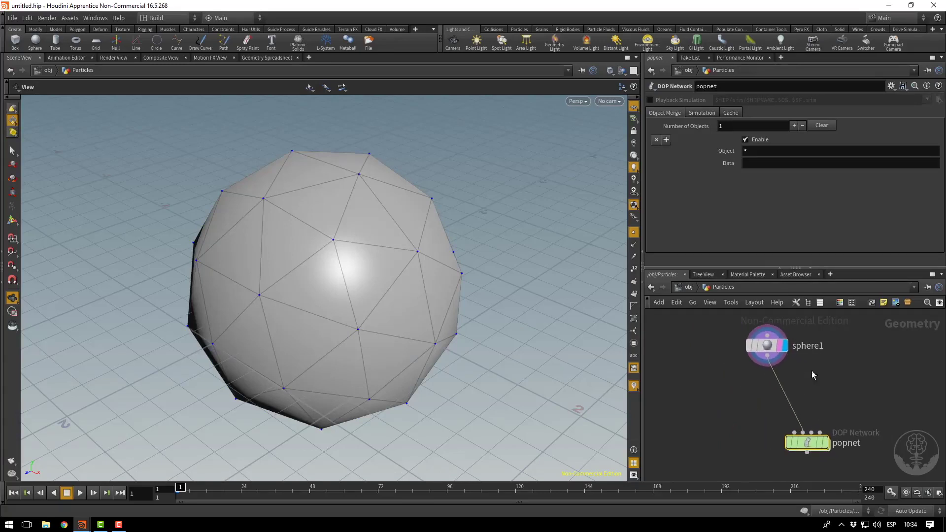
pyautogui.rightClick(786, 399)
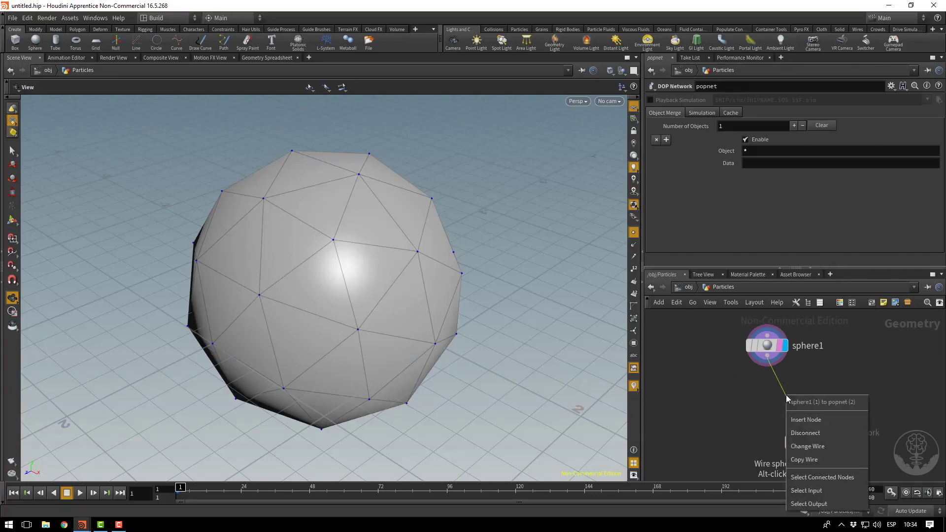
pyautogui.click(819, 433)
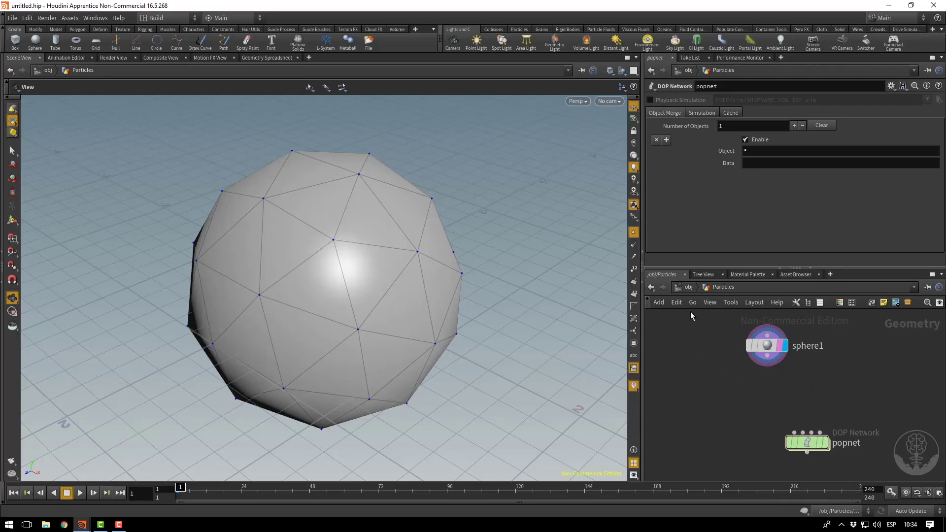
# At the object level, add a Geometry node beside Particles and rename it Emitter.
pyautogui.click(687, 289)
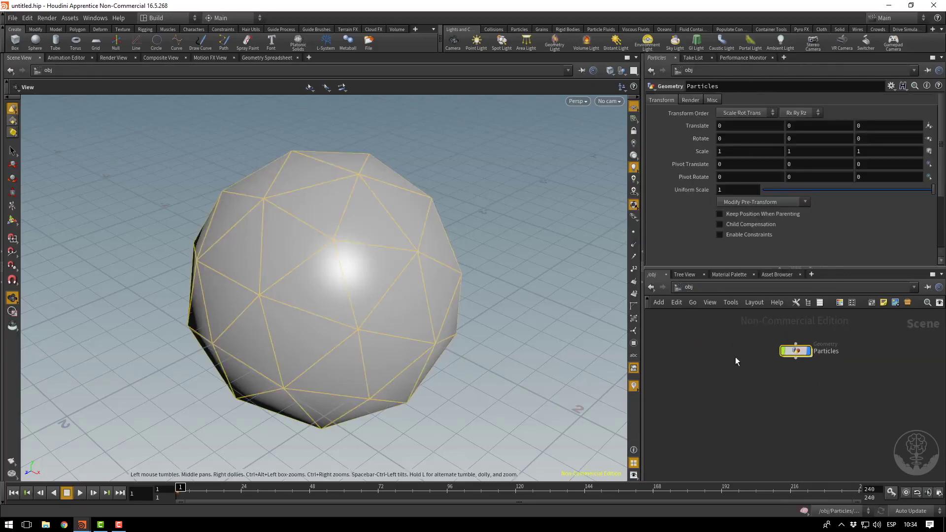
pyautogui.press('Tab')
pyautogui.write('geo')
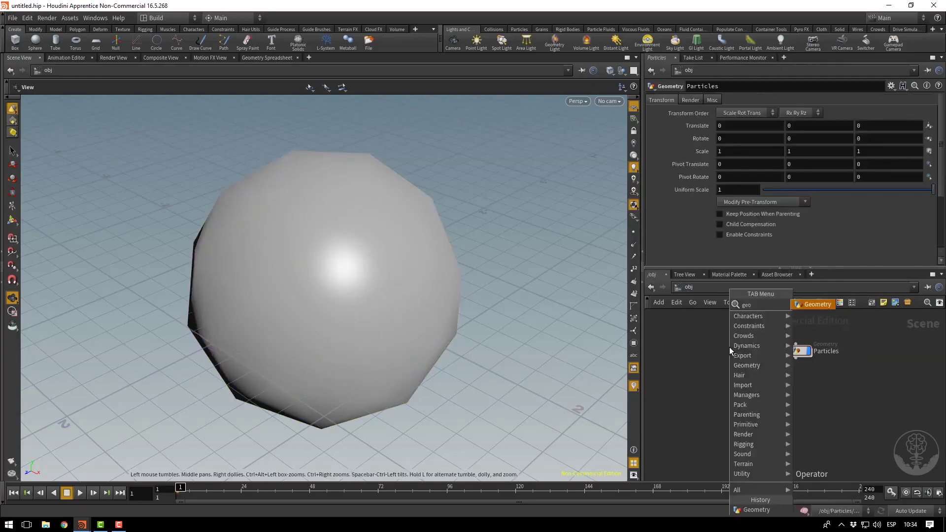
pyautogui.press('Return')
pyautogui.click(701, 349)
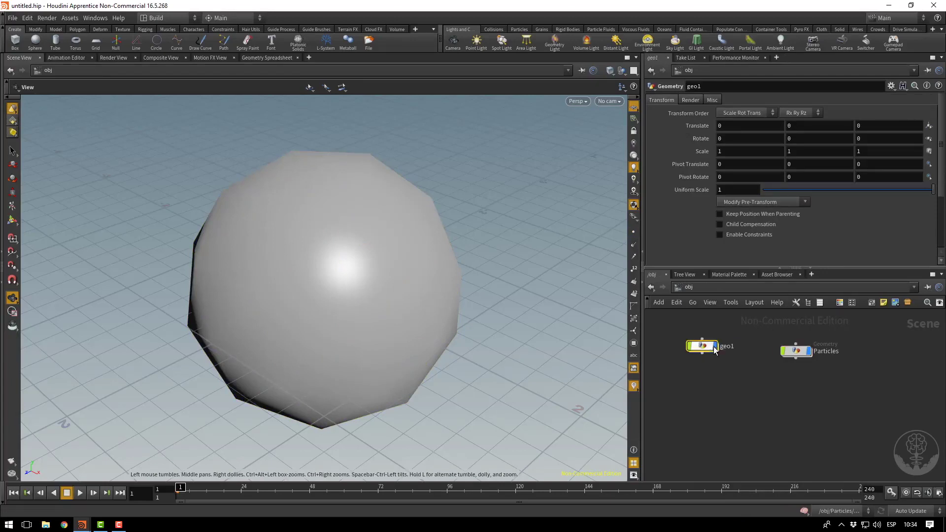
pyautogui.doubleClick(720, 351)
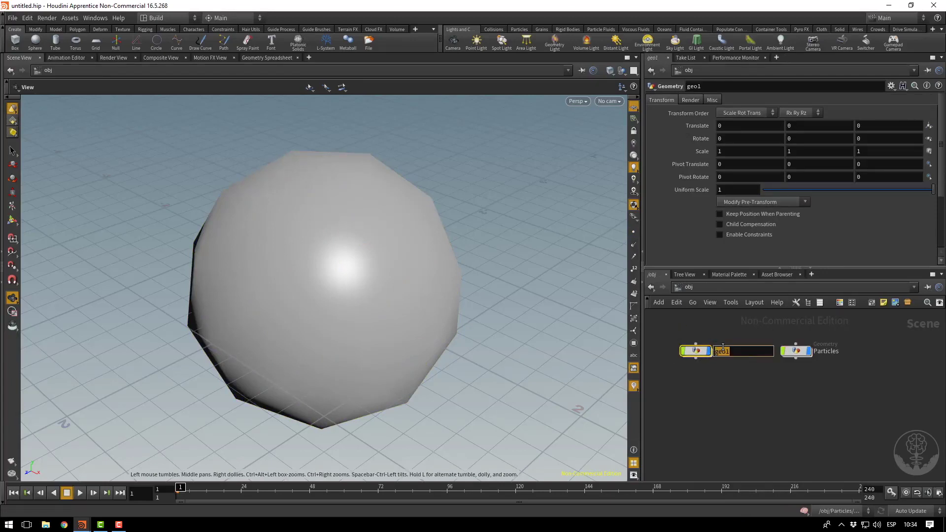
pyautogui.write('Emitter')
pyautogui.press('Return')
# Inside Emitter, delete the default file node and add a Box node in its place.
pyautogui.press('Return')
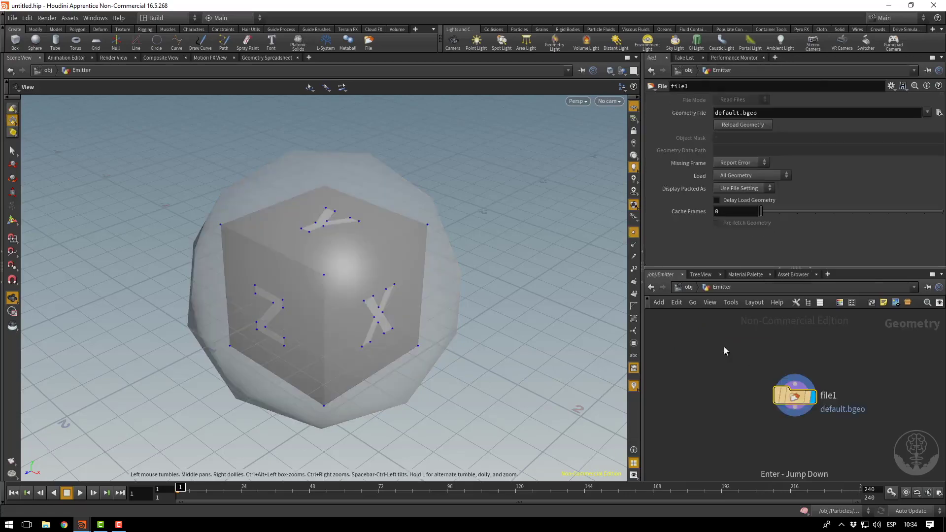
pyautogui.moveTo(723, 347); pyautogui.dragTo(835, 424)
pyautogui.press('Delete')
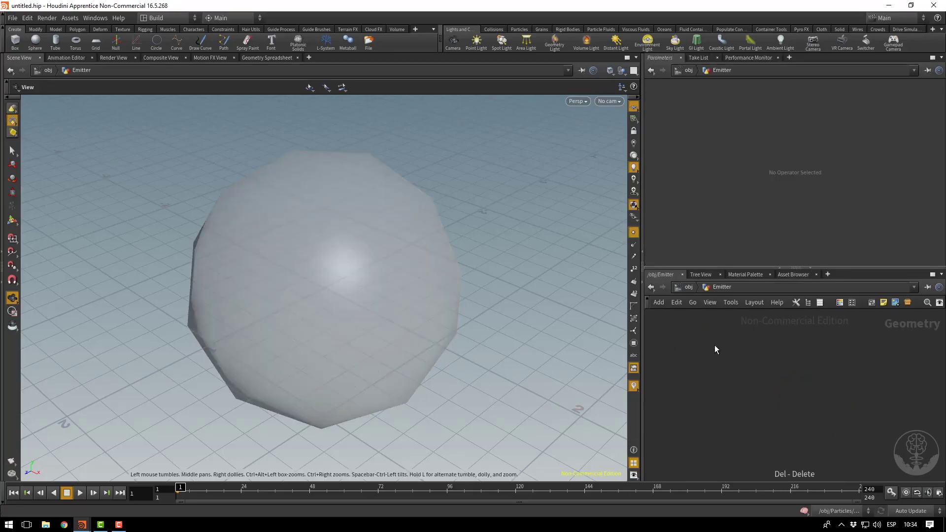
pyautogui.press('Tab')
pyautogui.write('g')
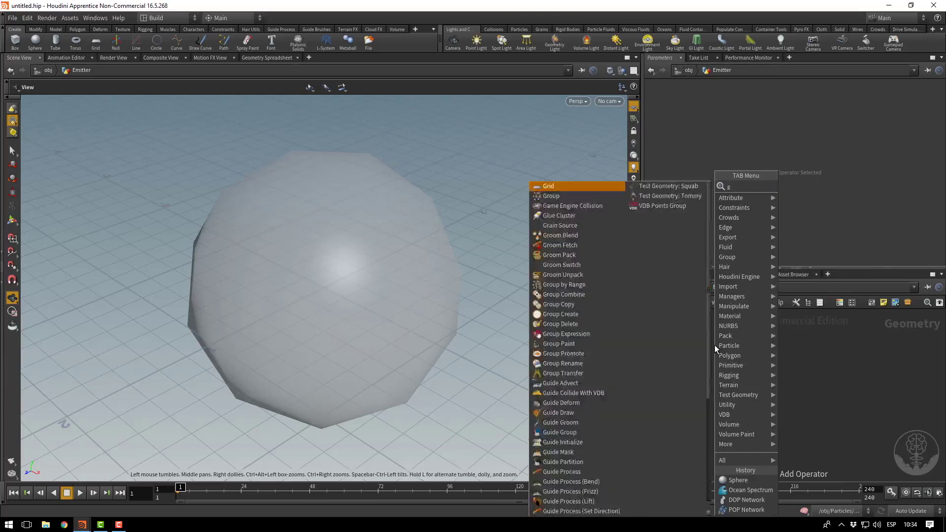
pyautogui.press('BackSpace')
pyautogui.write('box')
pyautogui.press('Return')
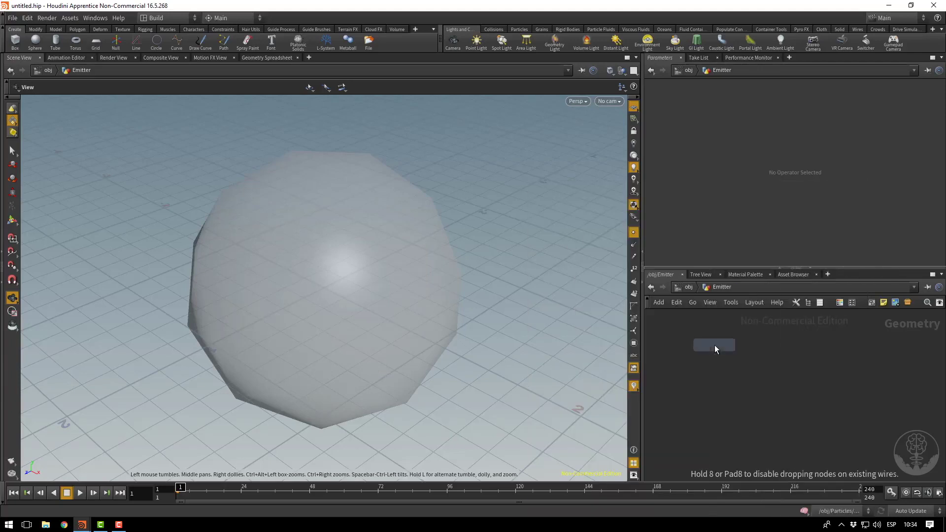
pyautogui.click(714, 345)
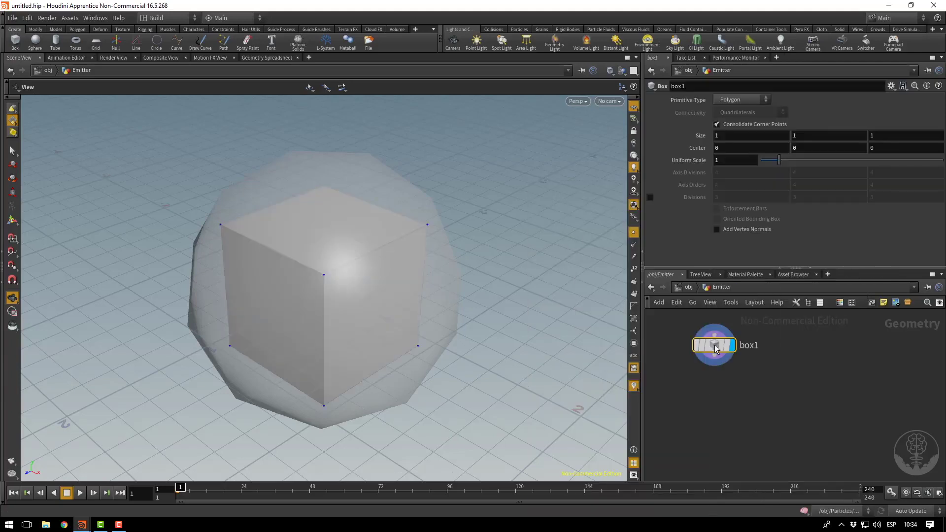
# Rename the new box node as emitter.
pyautogui.doubleClick(746, 345)
pyautogui.write('emitter')
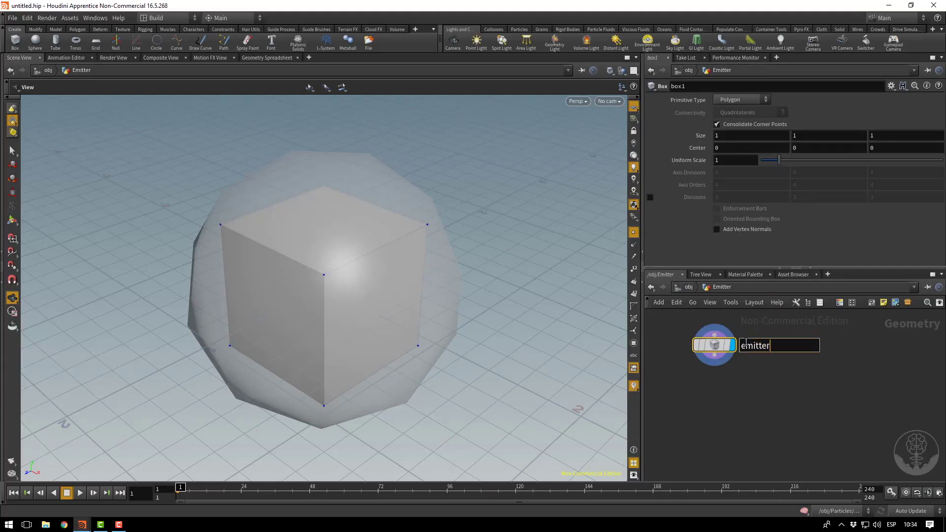
pyautogui.press('Return')
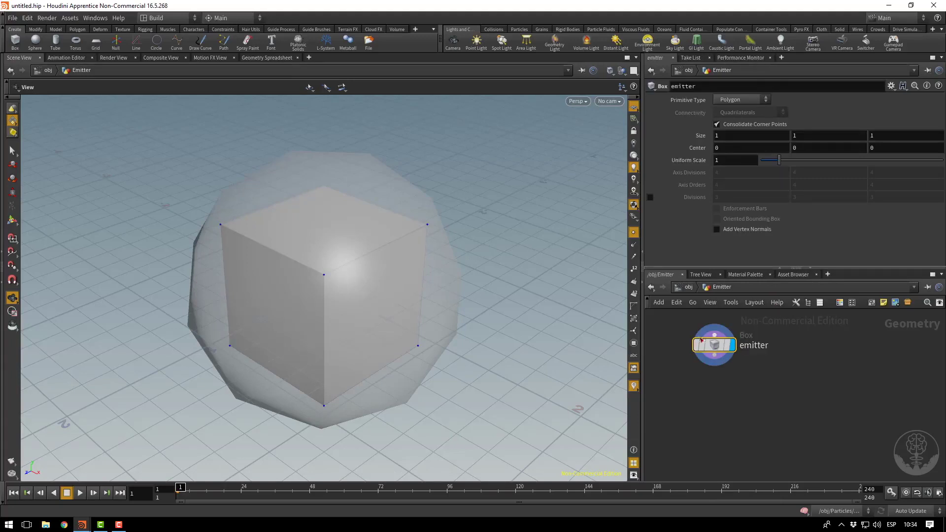
pyautogui.moveTo(672, 324); pyautogui.dragTo(776, 371)
# Go back up to the object level, enter the Particles network and move sphere1 aside from above popnet.
pyautogui.click(684, 286)
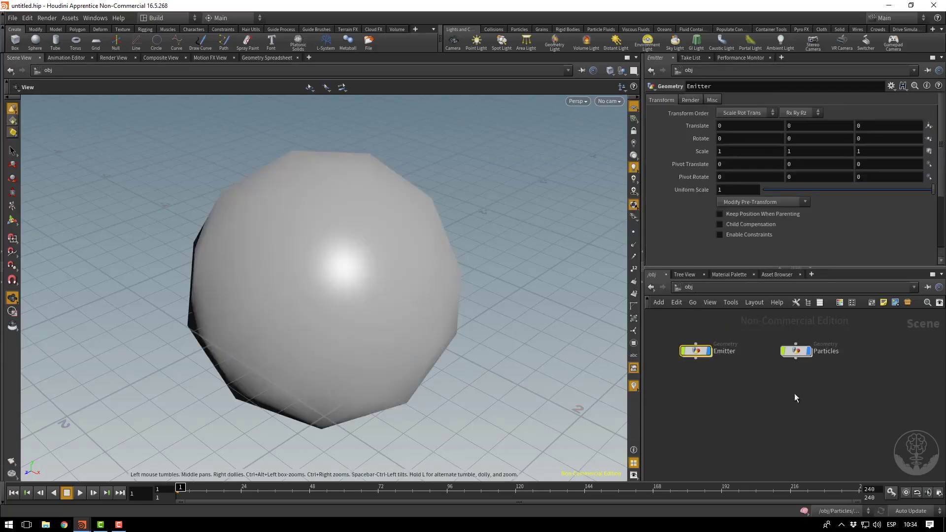
pyautogui.doubleClick(798, 350)
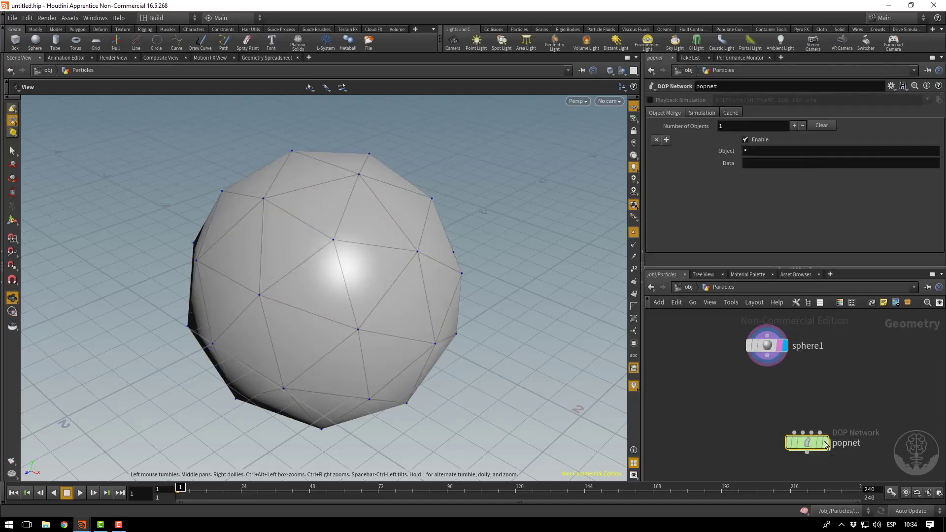
pyautogui.moveTo(766, 349); pyautogui.dragTo(872, 380)
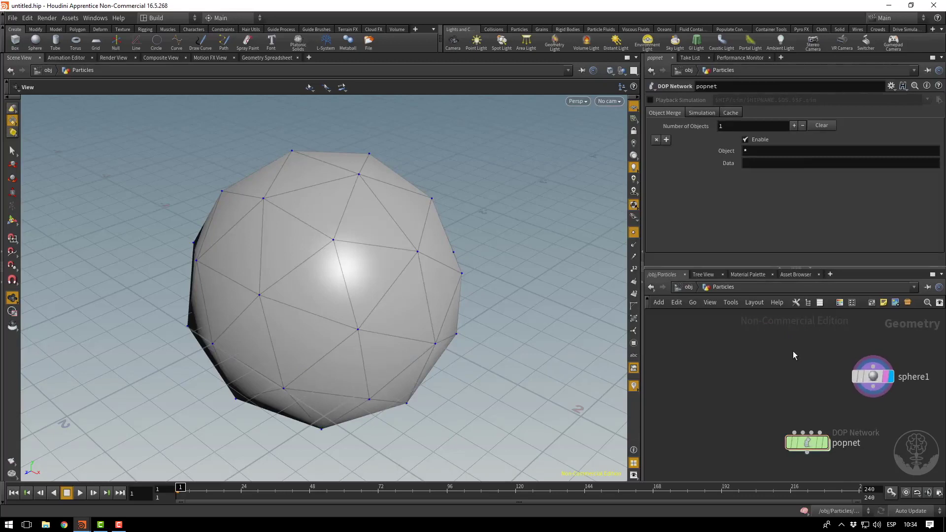
# Add an Object Merge node above popnet and set its Object 1 to /obj/Emitter/emitter.
pyautogui.press('Tab')
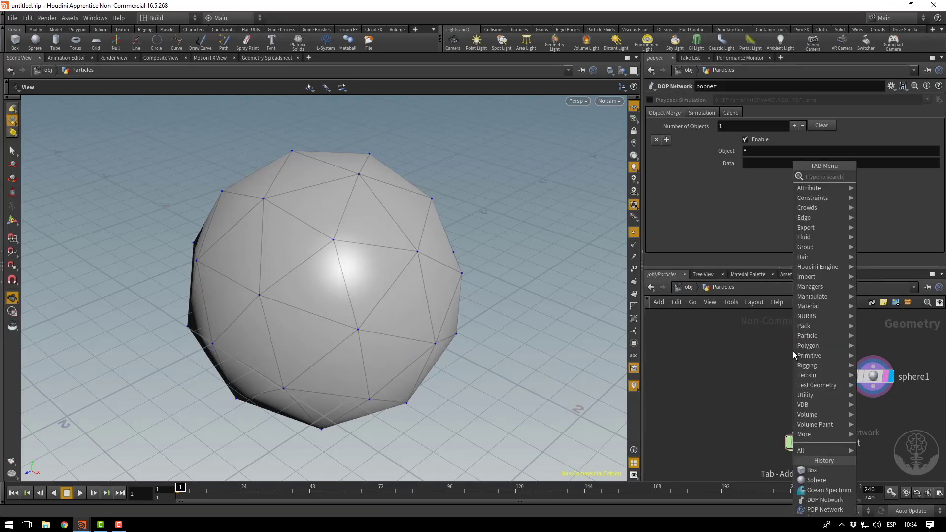
pyautogui.write('ob')
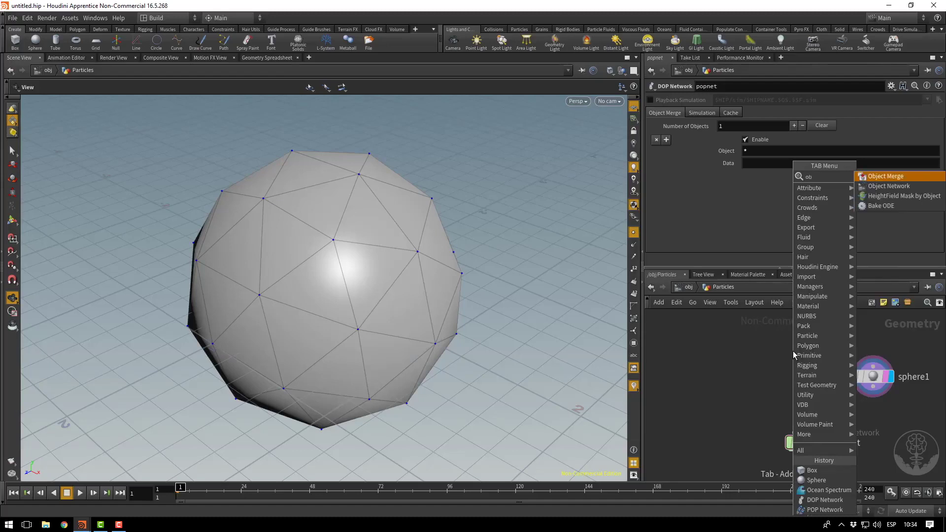
pyautogui.press('Return')
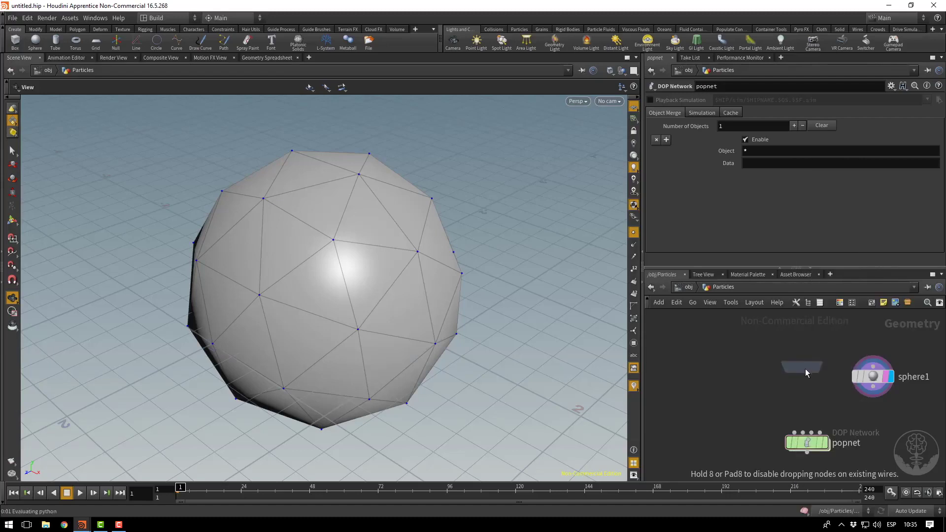
pyautogui.click(800, 367)
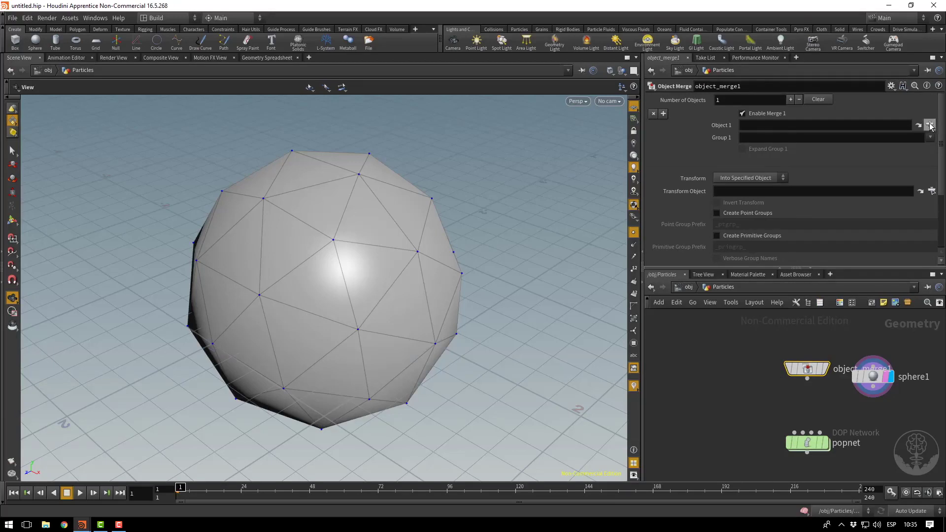
pyautogui.click(929, 125)
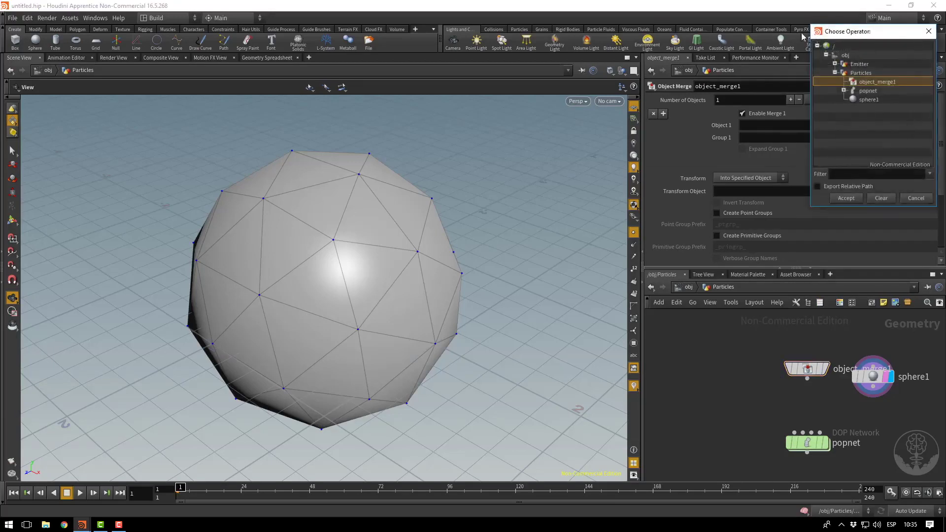
pyautogui.moveTo(855, 37); pyautogui.dragTo(536, 44)
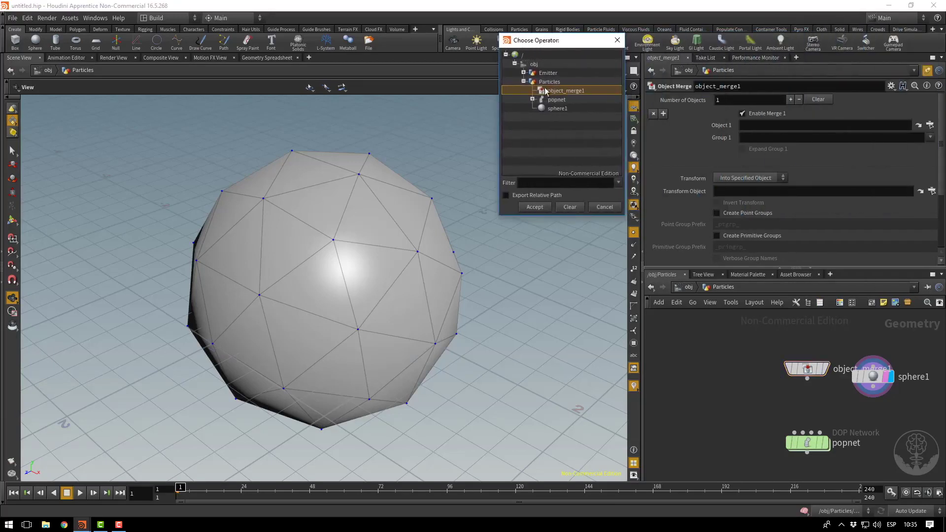
pyautogui.click(523, 72)
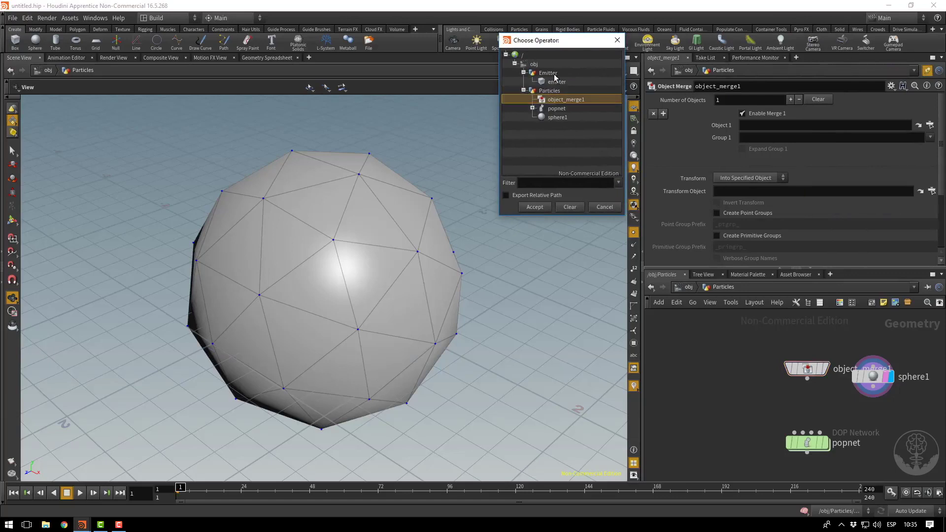
pyautogui.click(559, 82)
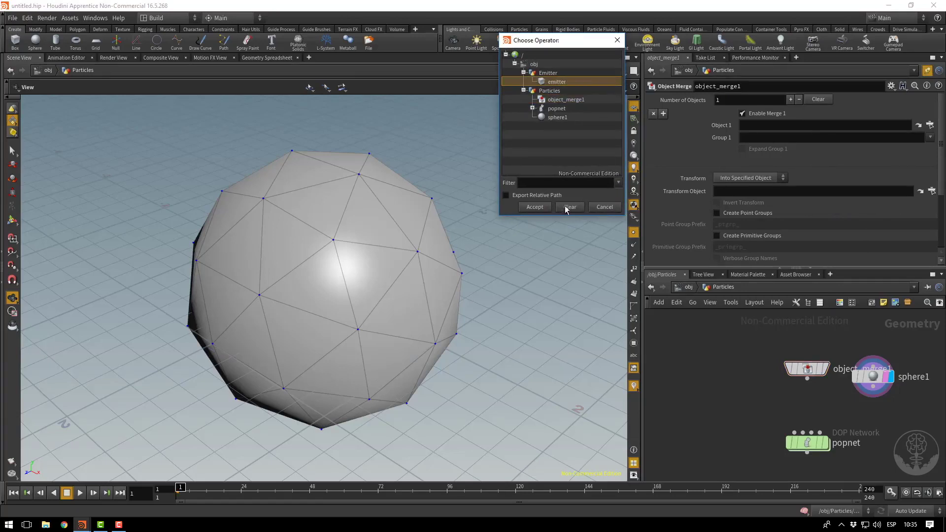
pyautogui.click(542, 207)
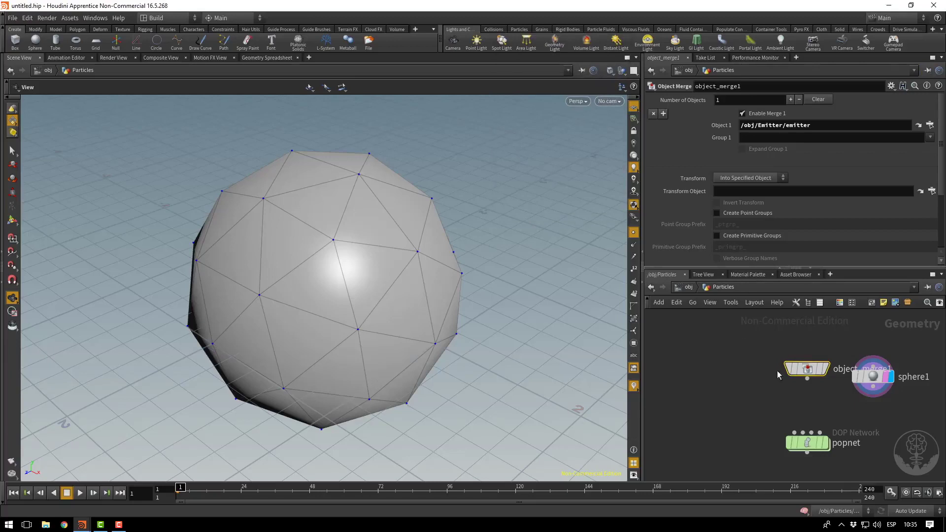
# Display object_merge1, wire it into the first input of popnet and play the simulation.
pyautogui.moveTo(806, 370)
pyautogui.click(830, 345)
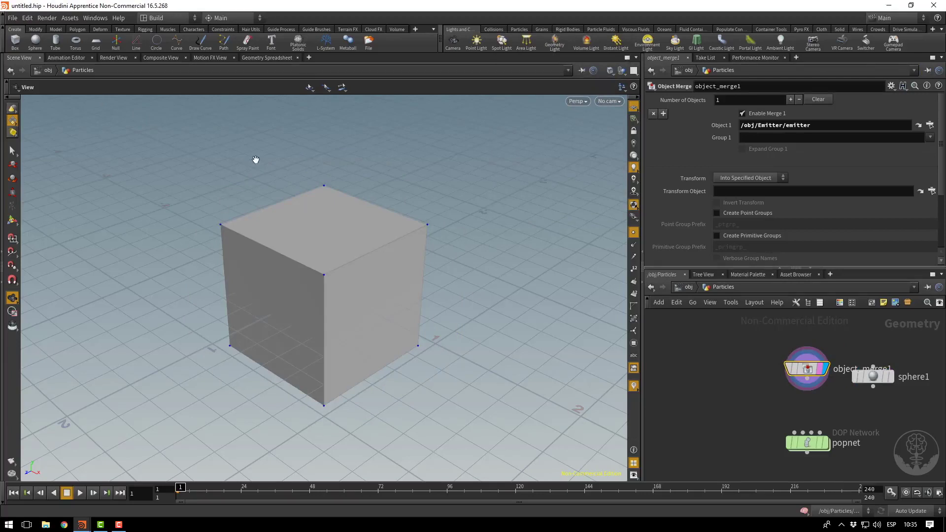
pyautogui.moveTo(806, 380); pyautogui.dragTo(781, 425)
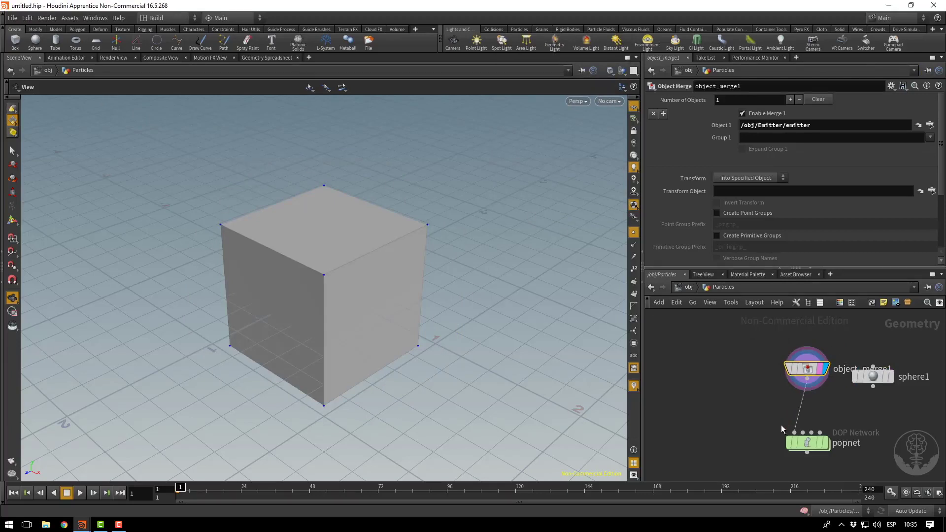
pyautogui.click(78, 495)
pyautogui.click(79, 493)
# Display popnet and, inside it, set the geometry source of source_first_input to Use First Context Geometry.
pyautogui.doubleClick(820, 443)
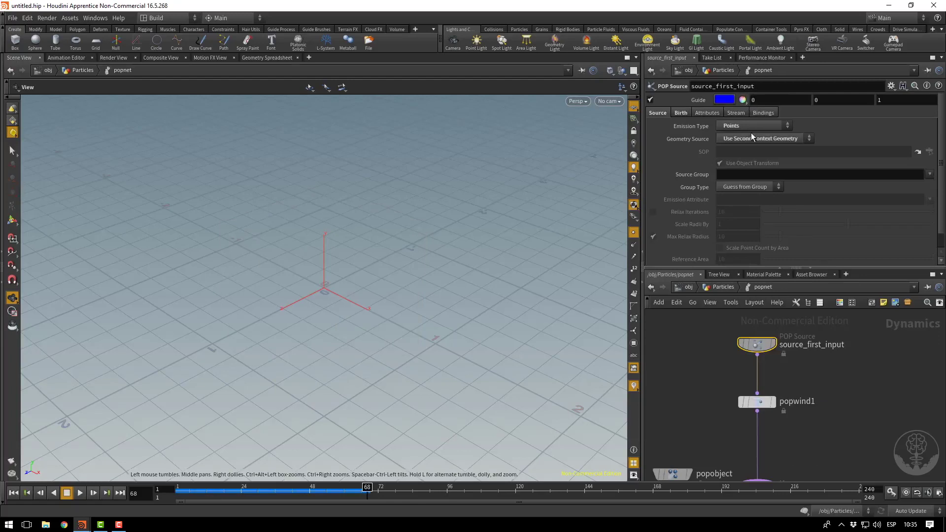
pyautogui.click(751, 137)
pyautogui.click(748, 149)
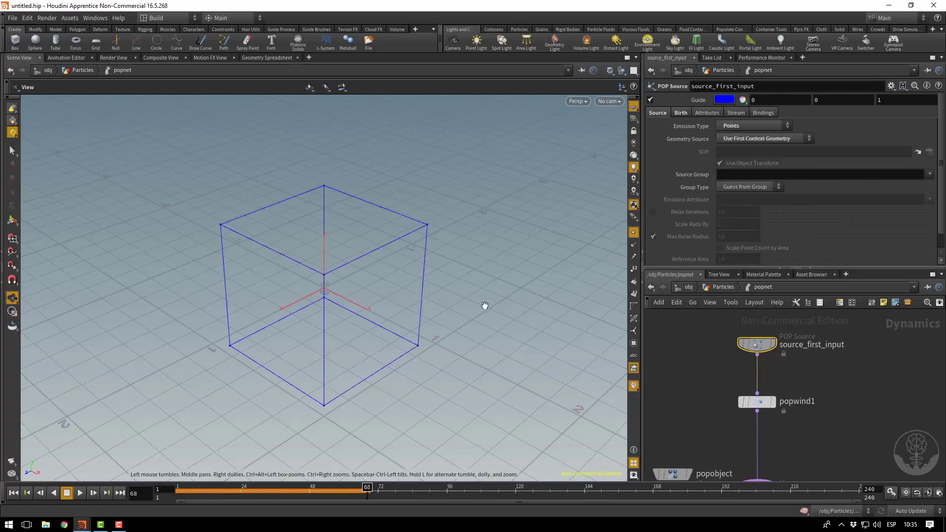
# Return to the Particles network and delete the object_merge1 node wired to popnet.
pyautogui.click(721, 287)
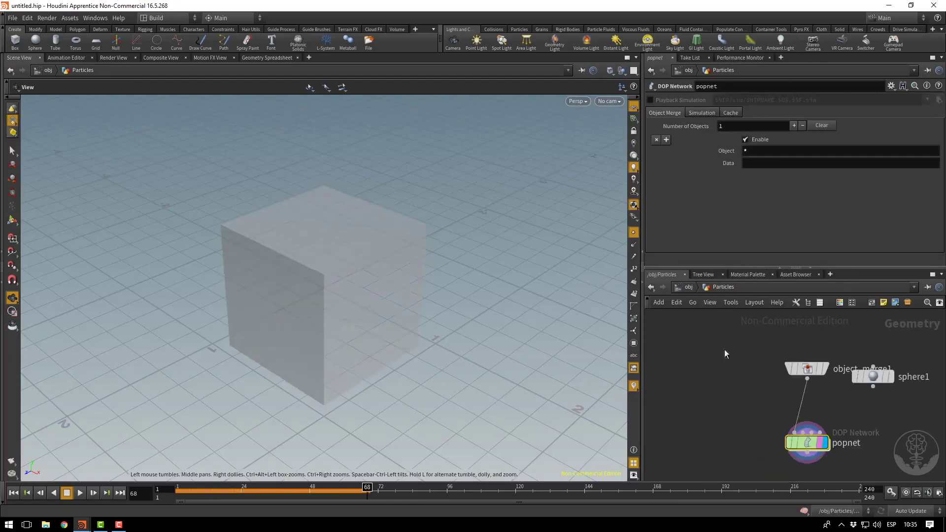
pyautogui.moveTo(775, 367); pyautogui.dragTo(719, 357)
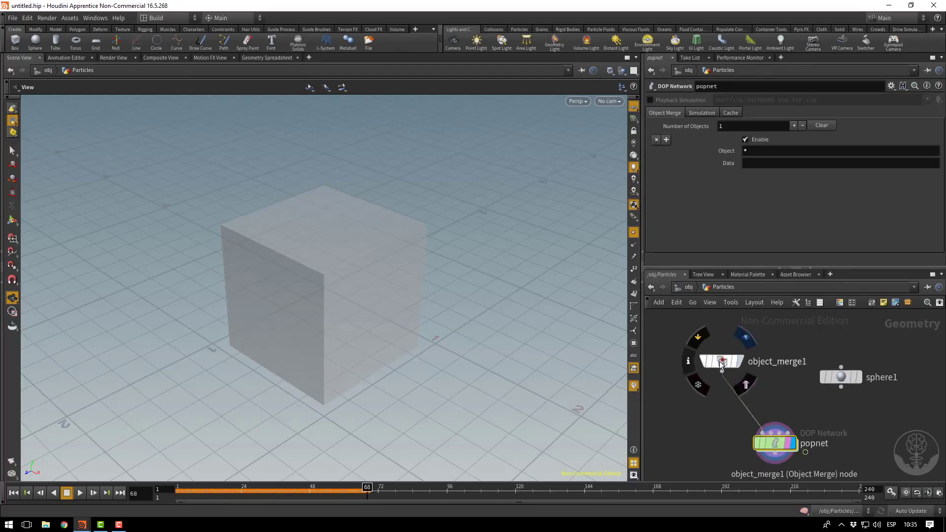
pyautogui.click(720, 362)
pyautogui.press('Delete')
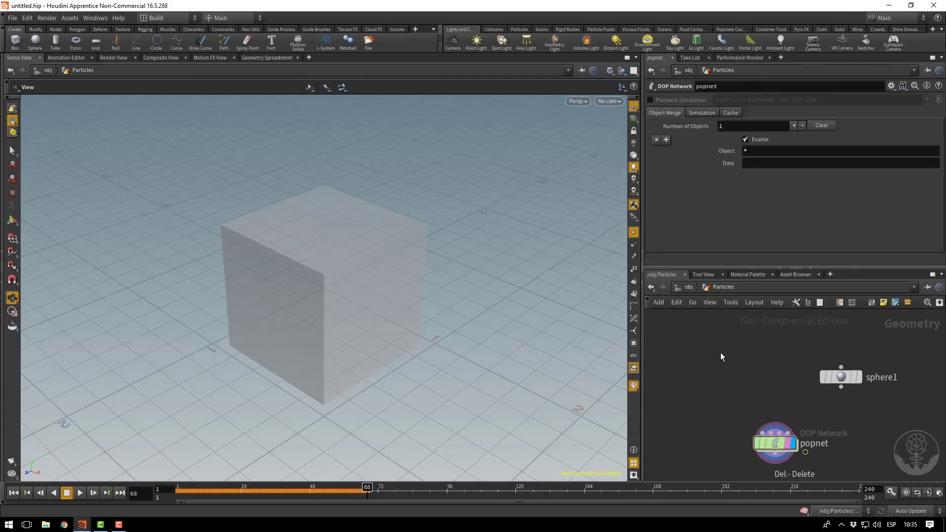
# Inside popnet, set source_first_input's geometry source to Use Parameter Values and try to assign the emitter node from Emitter as its SOP.
pyautogui.doubleClick(771, 441)
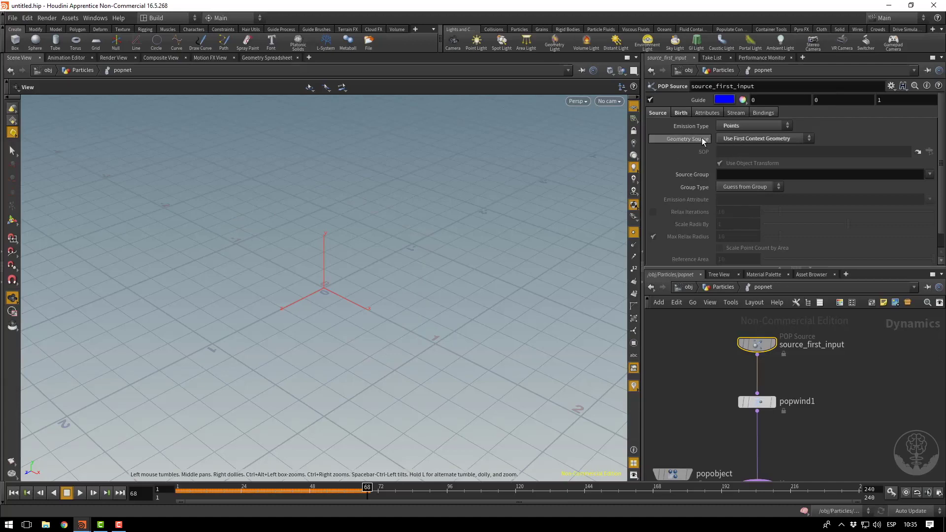
pyautogui.click(728, 139)
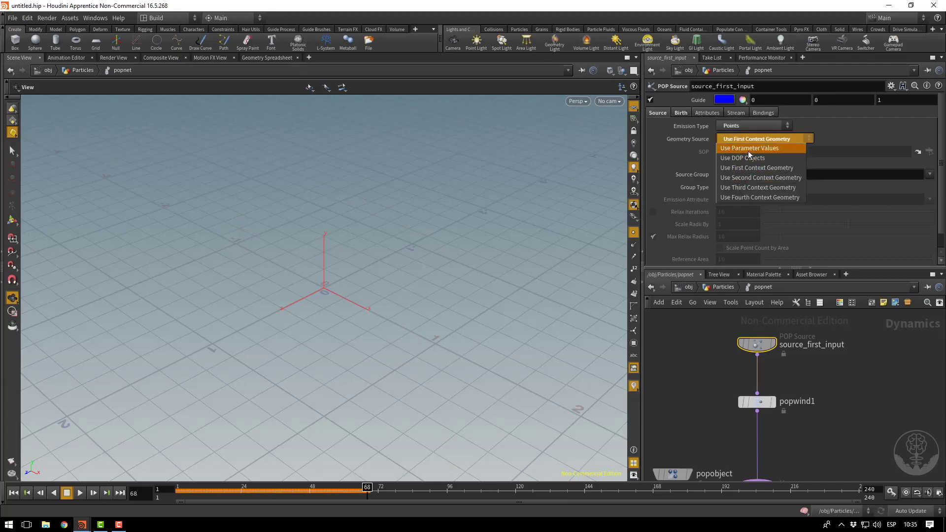
pyautogui.click(747, 149)
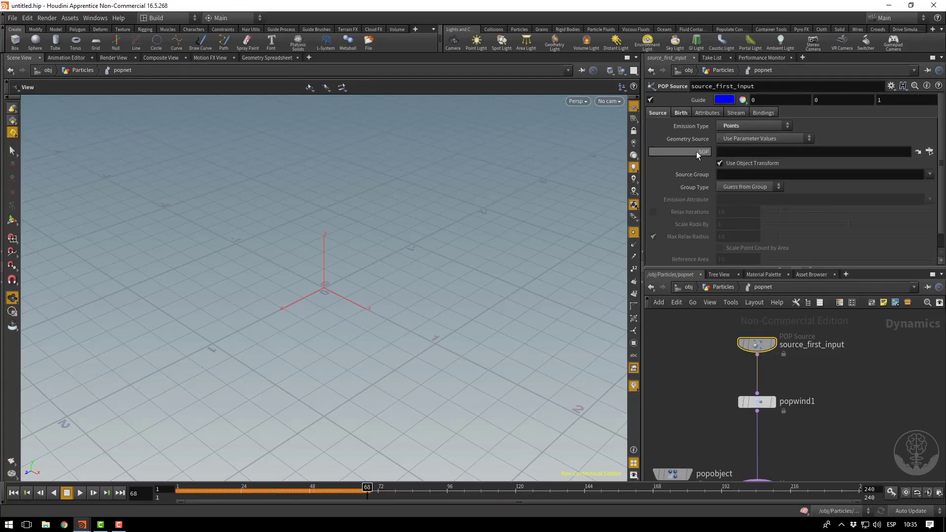
pyautogui.click(928, 151)
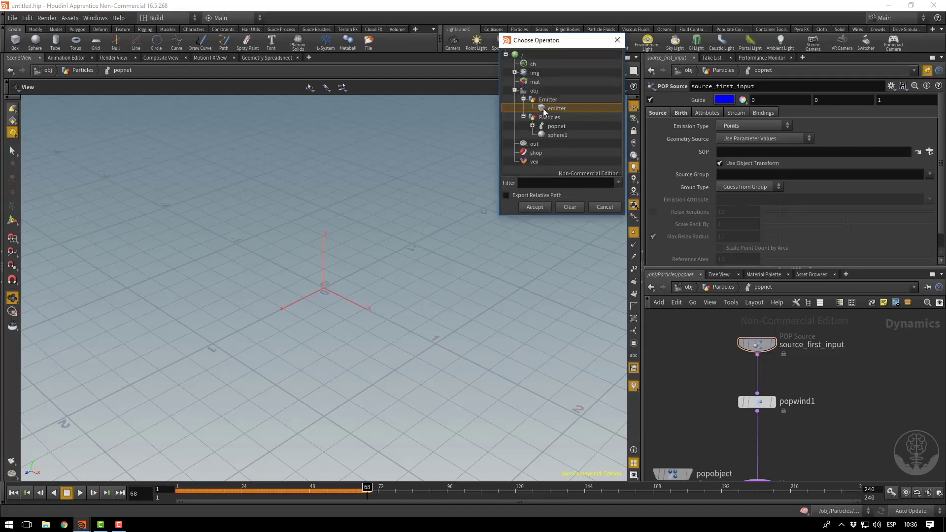
pyautogui.click(533, 206)
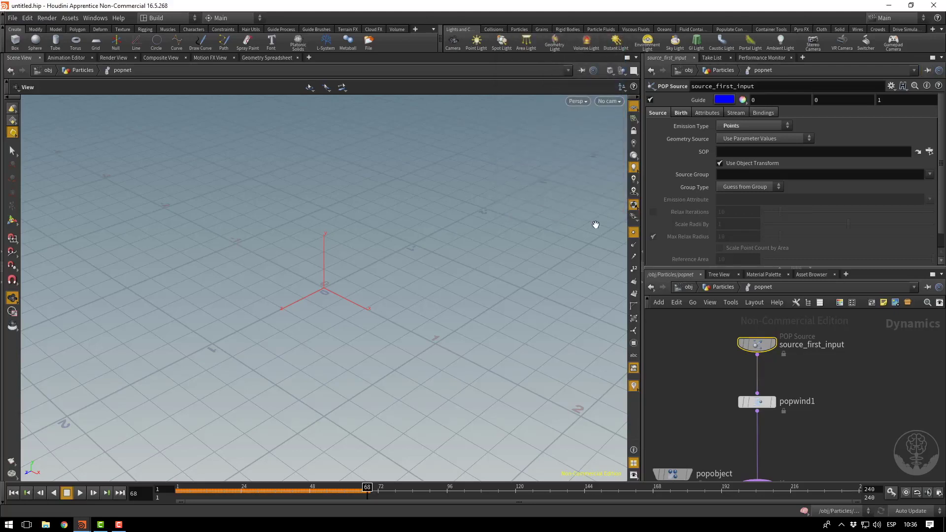
# Rewind to frame 1 and assign /obj/Emitter/emitter as the SOP of source_first_input.
pyautogui.click(13, 492)
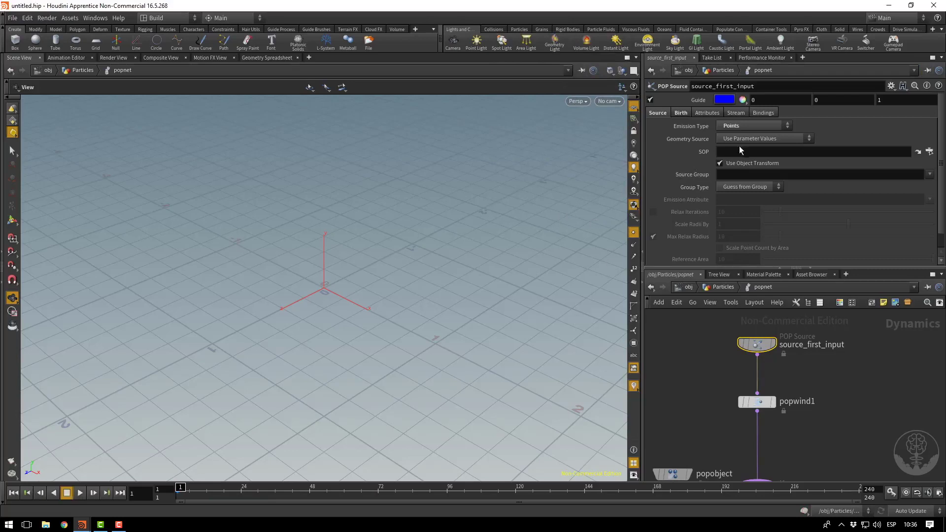
pyautogui.click(929, 151)
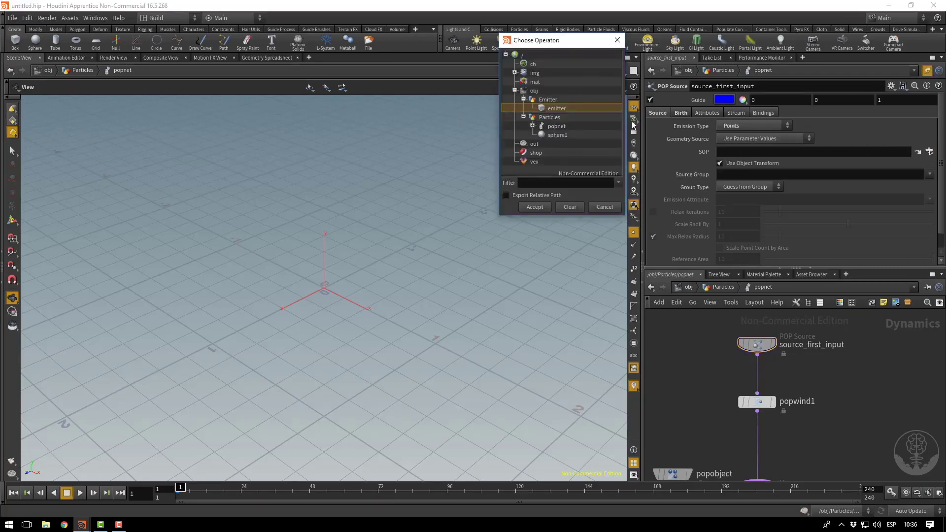
pyautogui.doubleClick(552, 110)
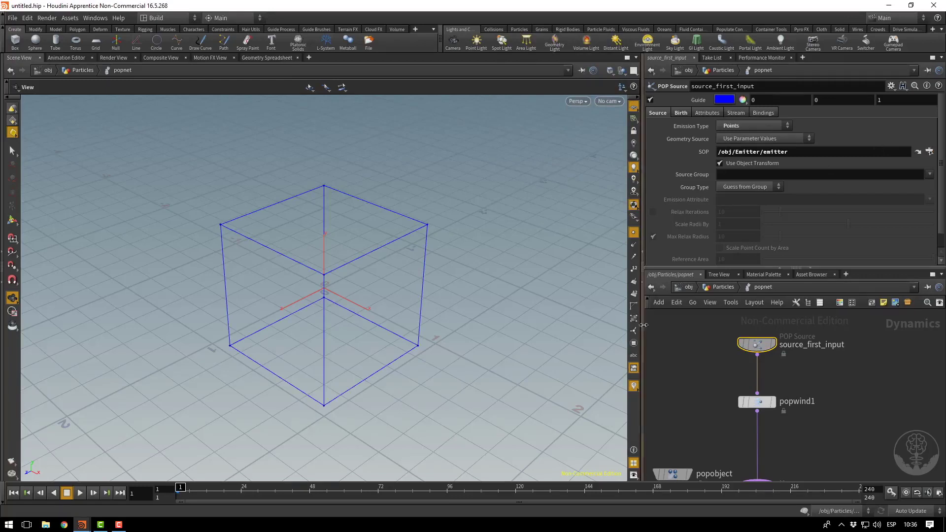
pyautogui.click(715, 287)
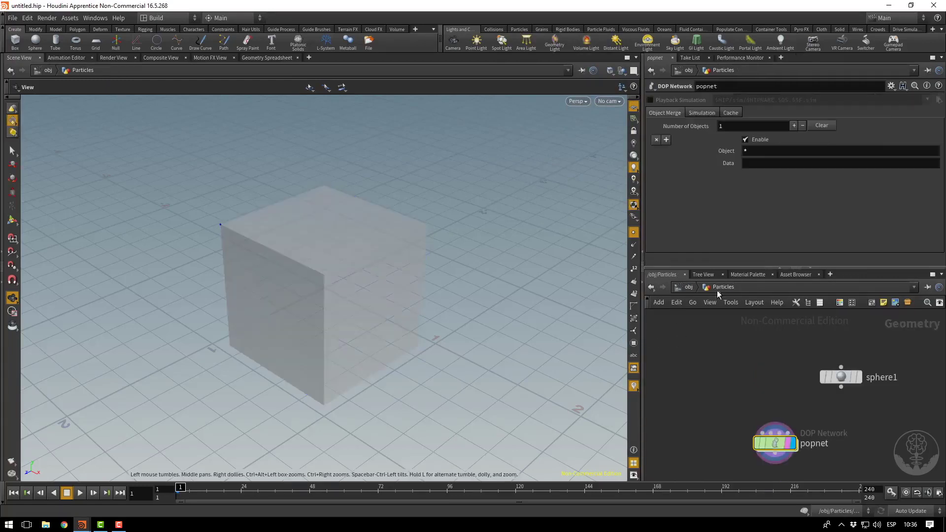
pyautogui.doubleClick(774, 442)
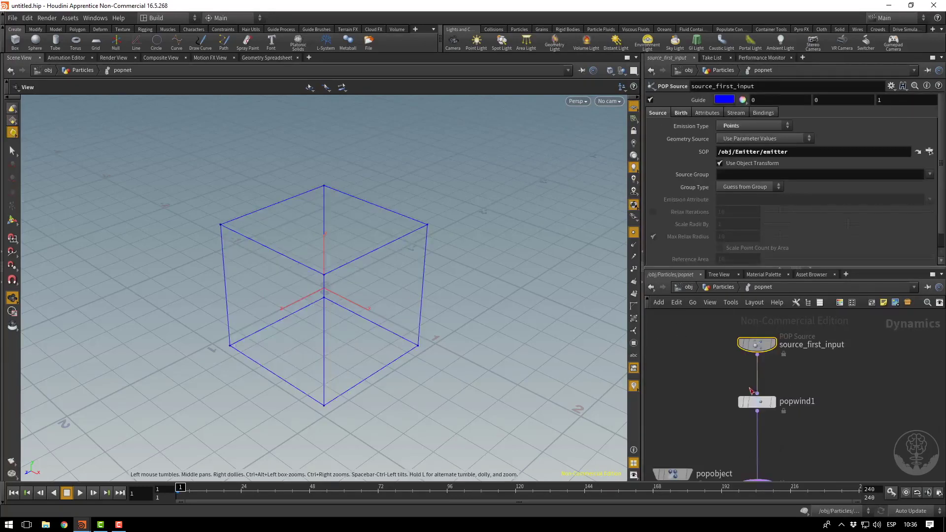
# In the Particles network, place sphere1 above popnet, wire it into popnet's first input and re-enter popnet.
pyautogui.click(723, 287)
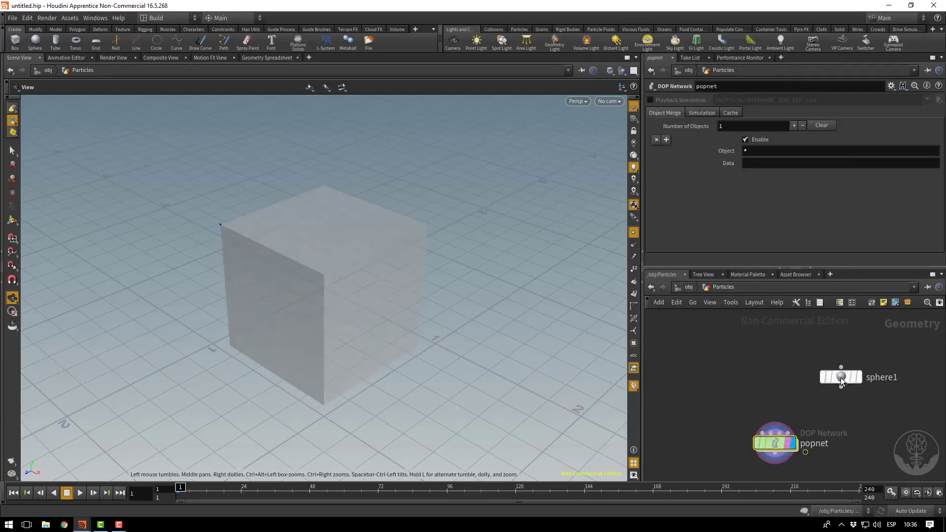
pyautogui.moveTo(840, 378); pyautogui.dragTo(769, 443)
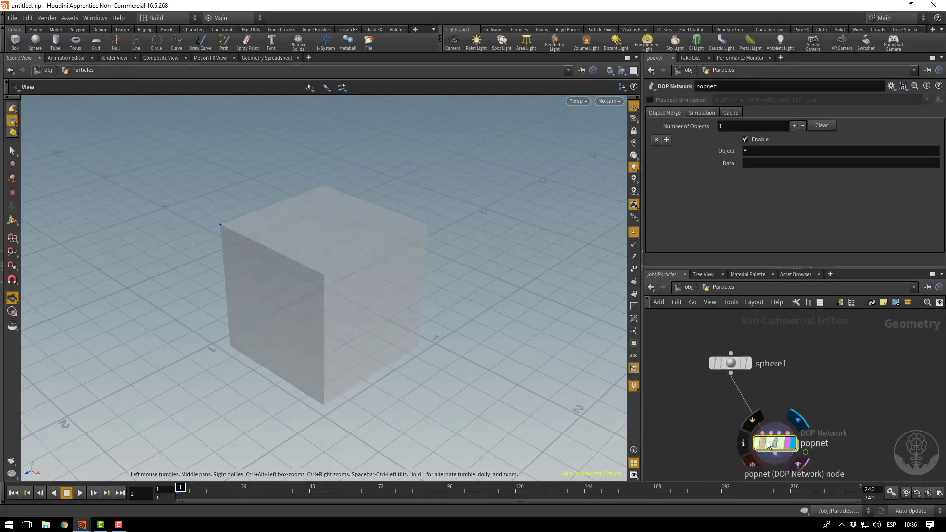
pyautogui.doubleClick(769, 443)
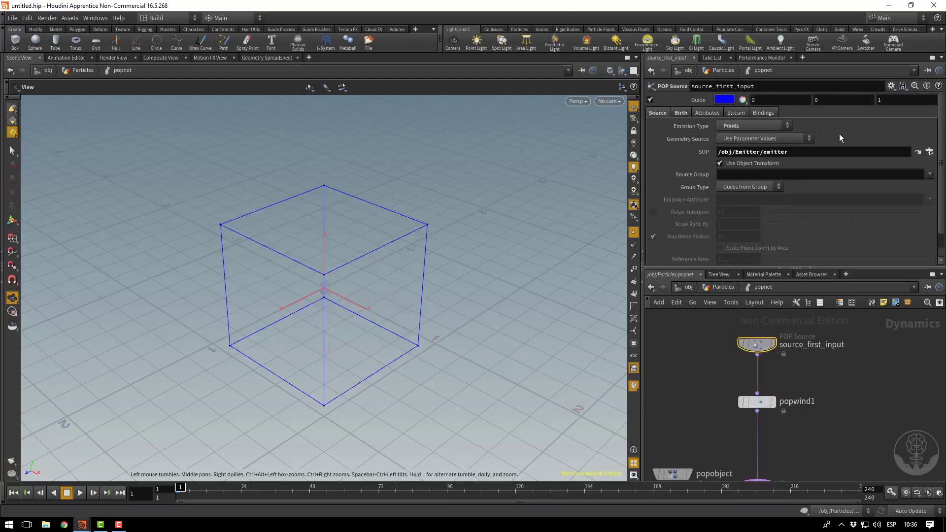
# Try Use DOP Objects as source_first_input's geometry source and review the emission types, keeping Points.
pyautogui.click(788, 138)
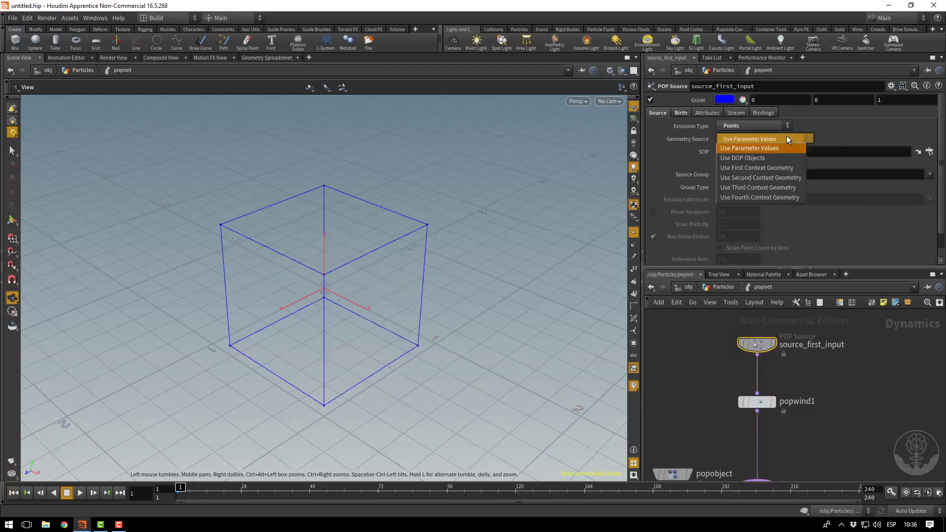
pyautogui.click(759, 157)
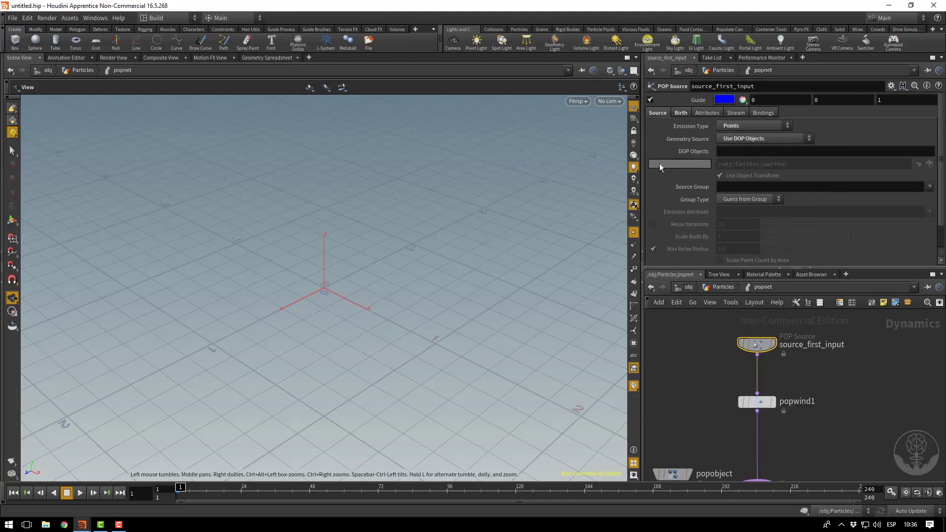
pyautogui.click(735, 127)
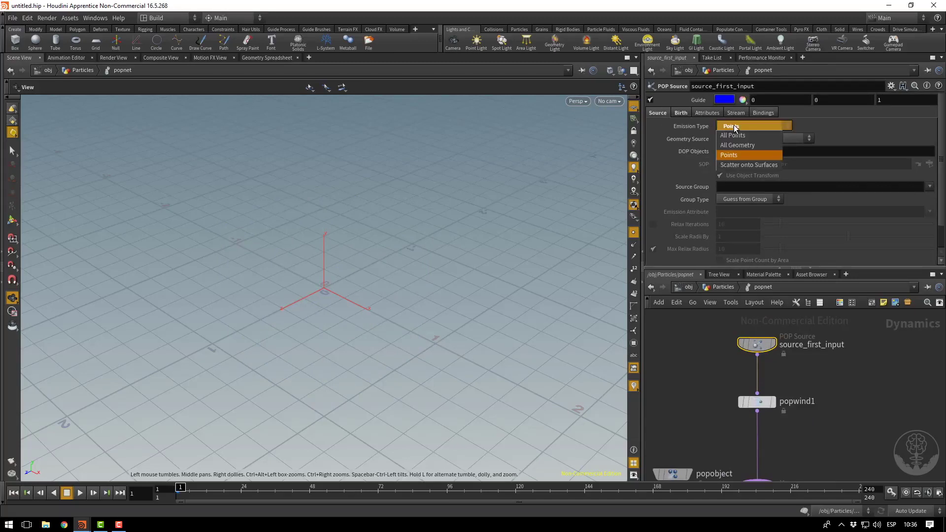
pyautogui.click(734, 127)
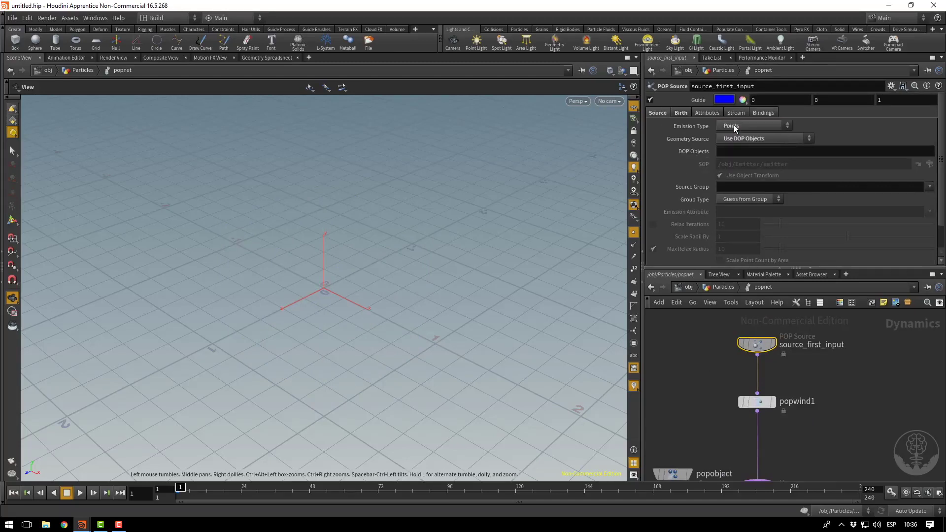
# Save the scene as Week4_particle_basis_EN_v01.hipnc in G:/Cursos/Proyecto/Week4.
pyautogui.click(13, 17)
pyautogui.click(14, 76)
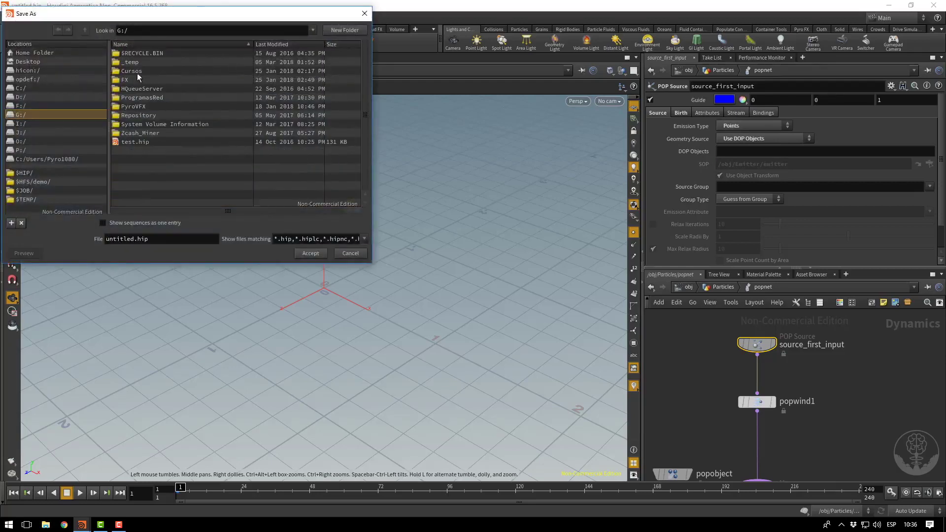
pyautogui.doubleClick(137, 73)
pyautogui.doubleClick(134, 63)
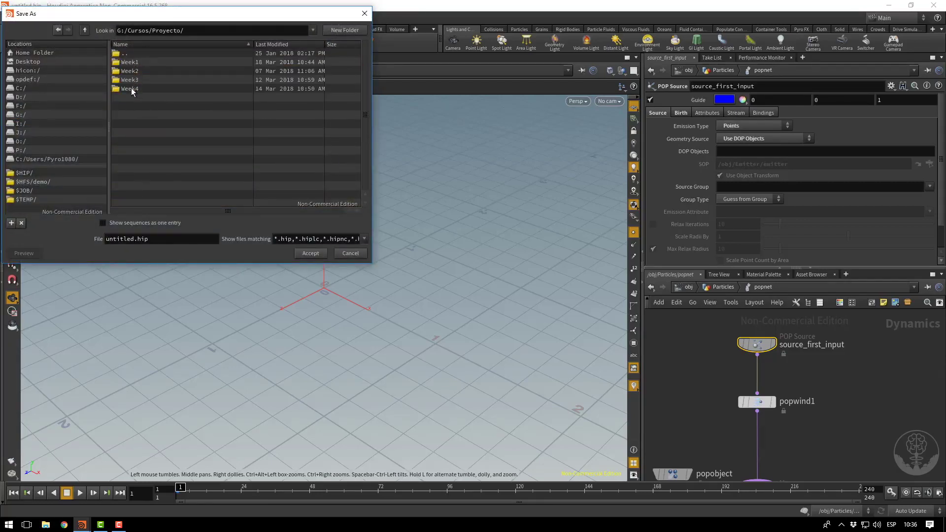
pyautogui.doubleClick(130, 88)
pyautogui.click(136, 72)
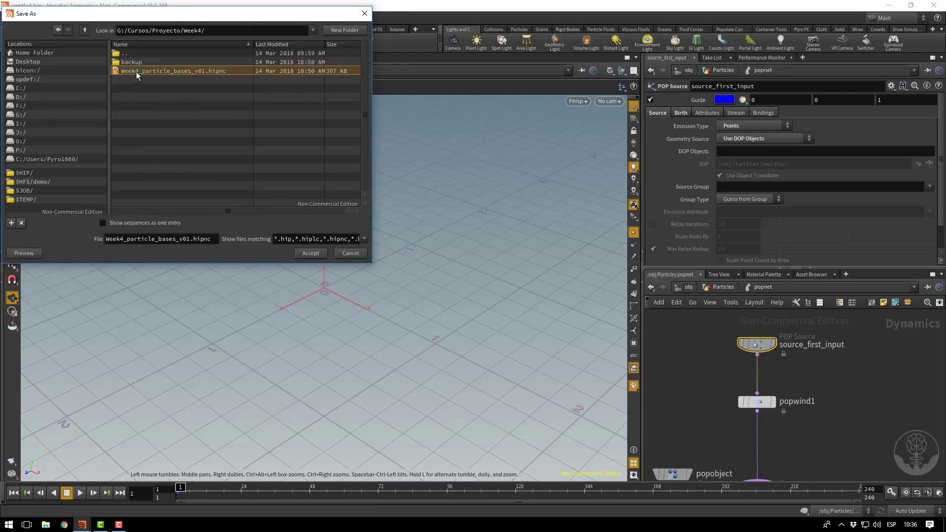
pyautogui.click(188, 239)
pyautogui.moveTo(177, 238); pyautogui.dragTo(171, 239)
pyautogui.write('is_EN')
pyautogui.click(301, 253)
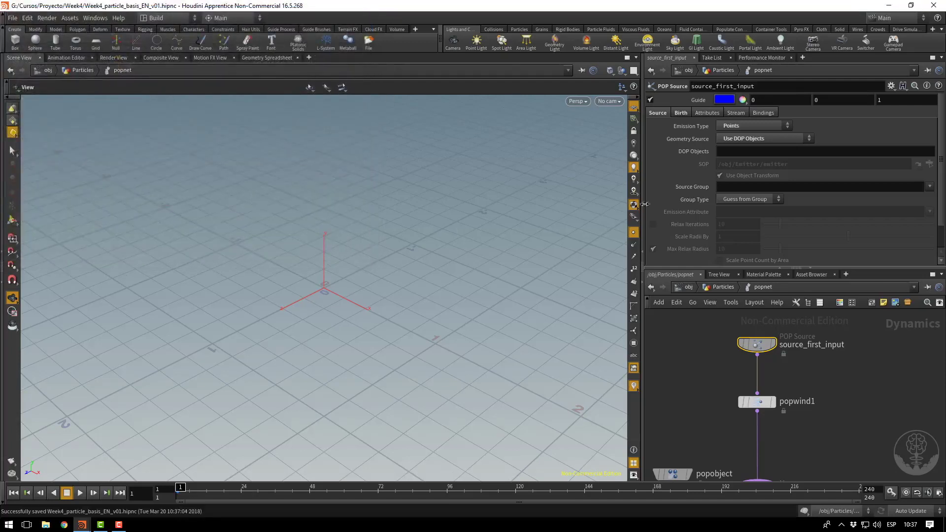
# Set the geometry source of source_first_input to Use First Context Geometry.
pyautogui.moveTo(835, 396)
pyautogui.mouseDown(button='middle')
pyautogui.moveTo(813, 374)
pyautogui.moveTo(830, 392)
pyautogui.moveTo(819, 399)
pyautogui.mouseUp(button='middle')
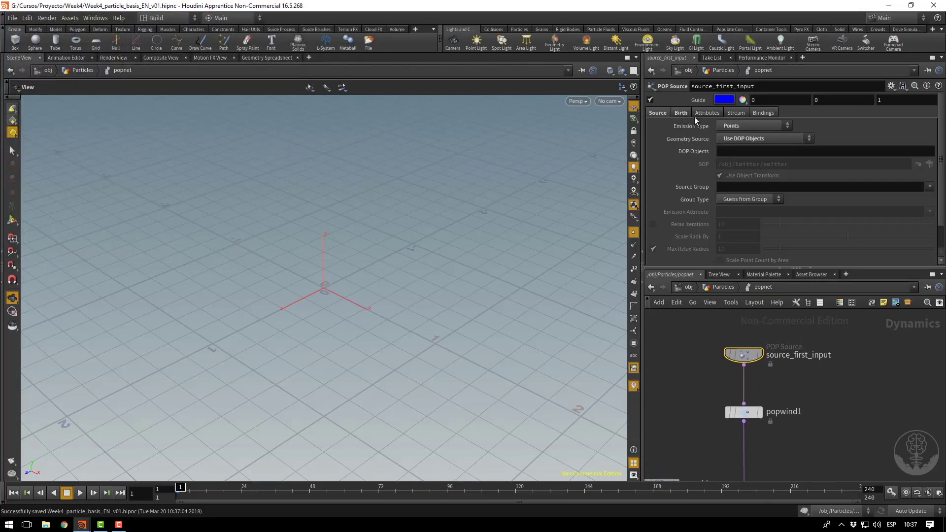
pyautogui.click(732, 139)
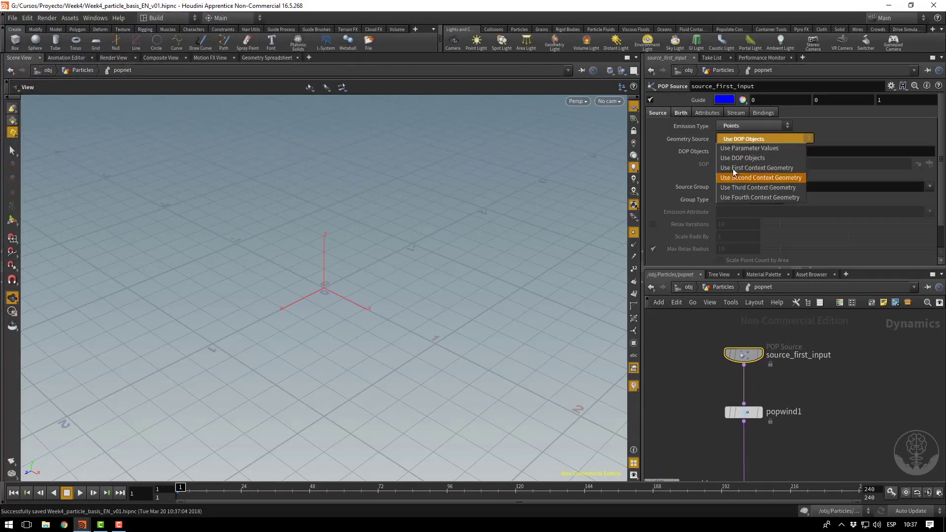
pyautogui.click(733, 168)
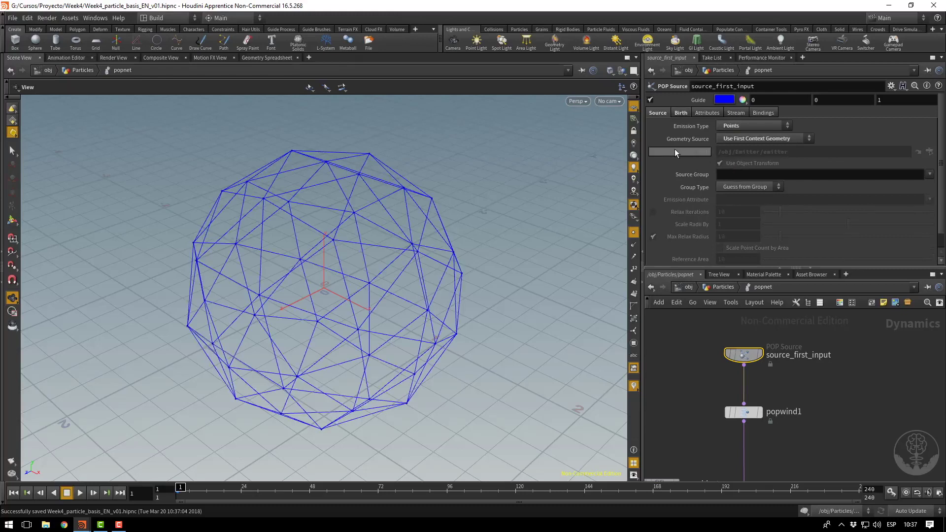
# Set source_first_input's Const. Birth Rate to 1000, play the simulation, stop it and jump to frame 47.
pyautogui.click(675, 112)
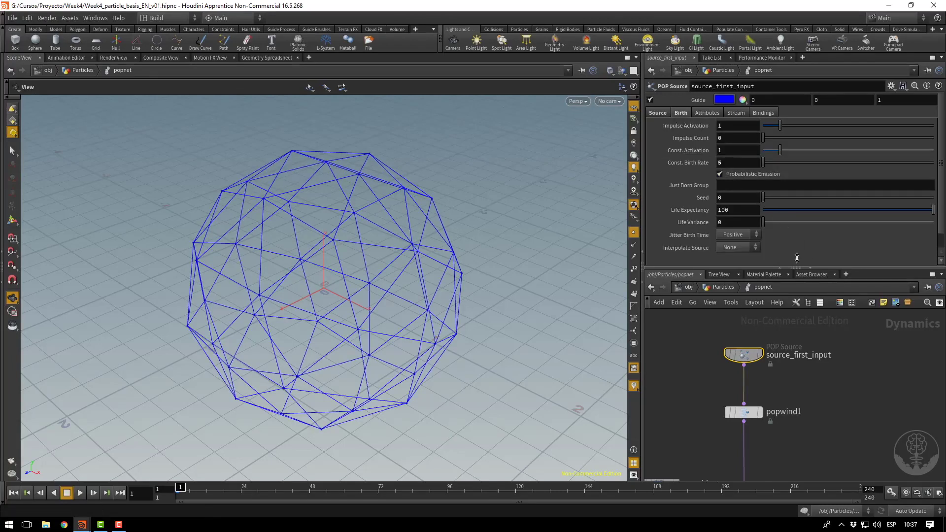
pyautogui.click(747, 161)
pyautogui.write('1000')
pyautogui.press('Return')
pyautogui.click(76, 496)
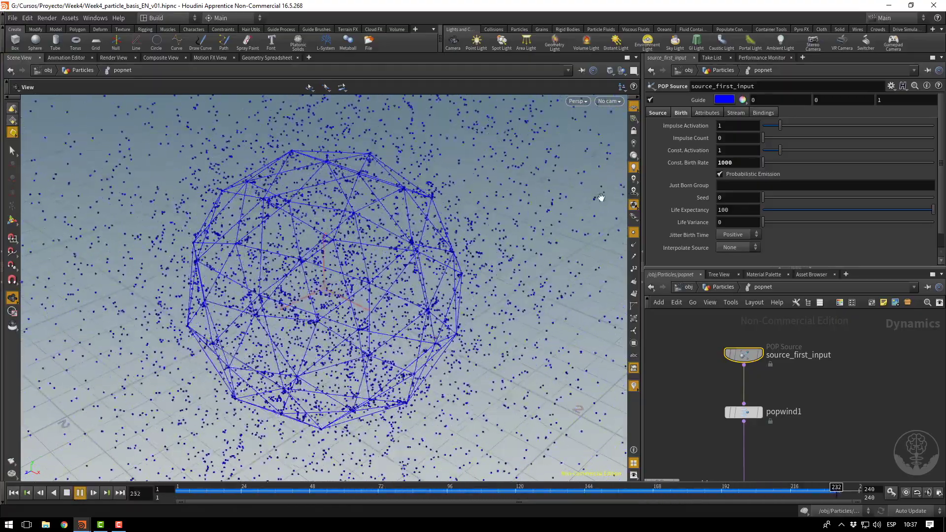
pyautogui.click(743, 148)
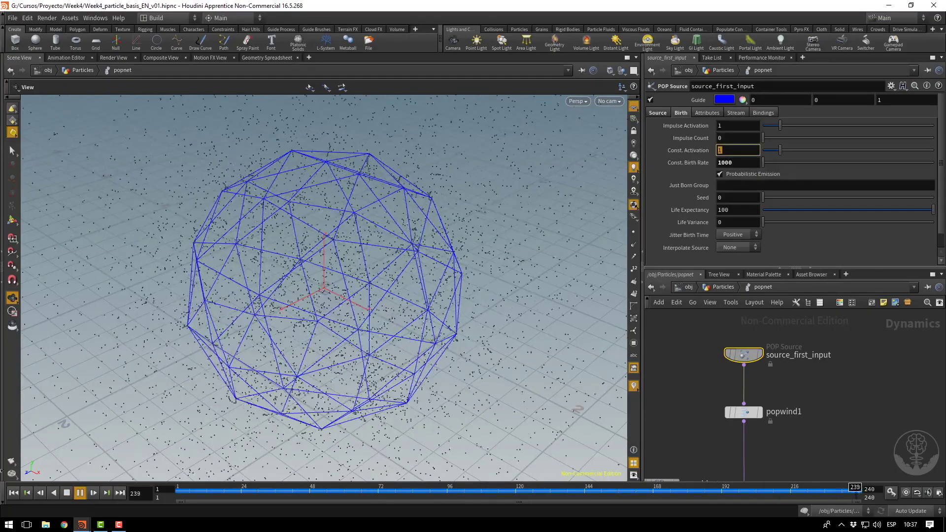
pyautogui.press('Escape')
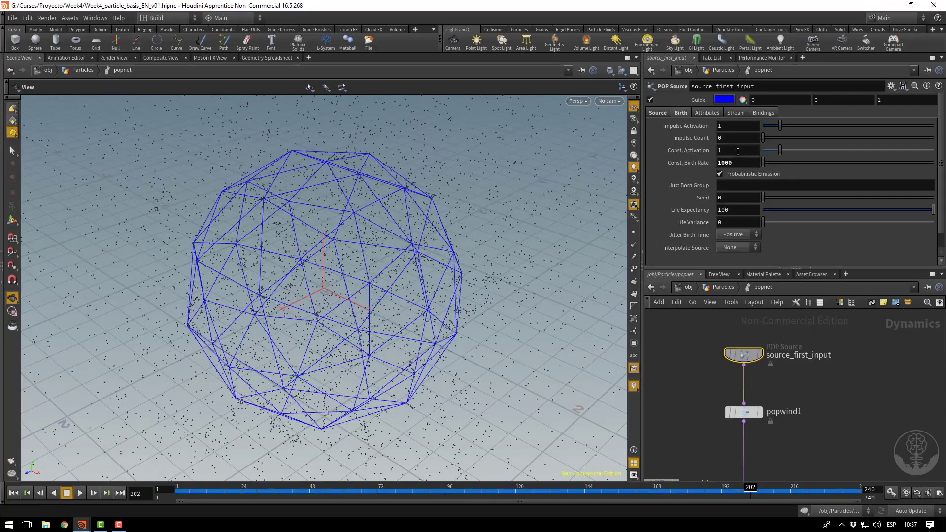
pyautogui.click(309, 493)
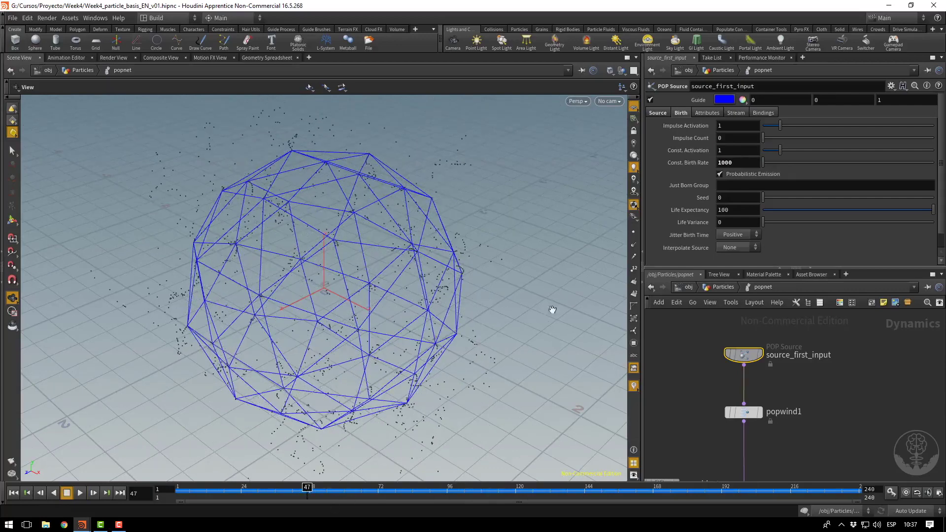
# Test the simulation from frame 1 with Const. Activation at 0 and restore the parameter's default value of 1.
pyautogui.moveTo(778, 150); pyautogui.dragTo(762, 150)
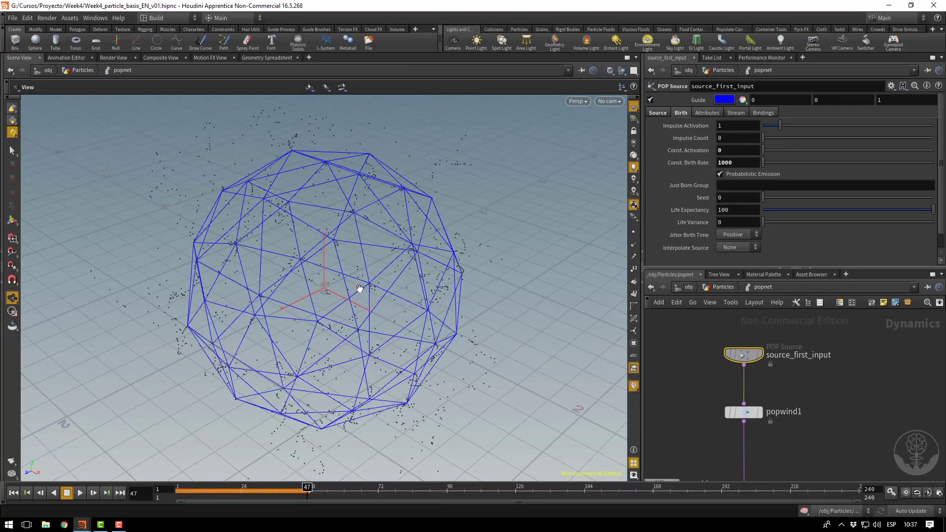
pyautogui.click(14, 492)
pyautogui.click(80, 493)
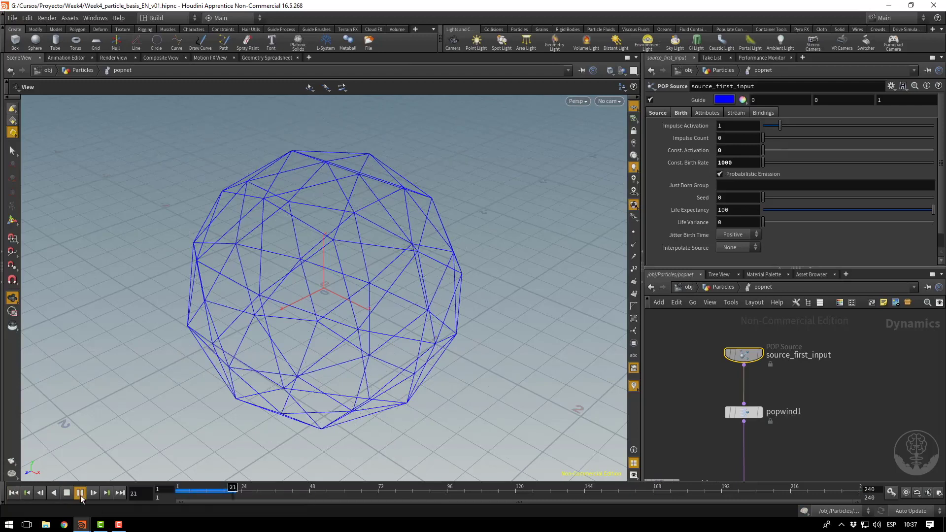
pyautogui.click(67, 492)
pyautogui.click(178, 489)
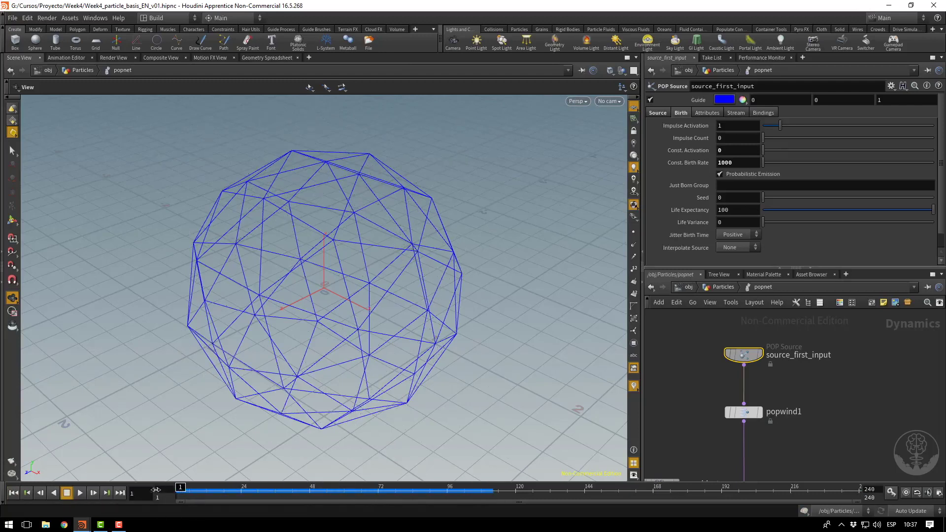
pyautogui.keyDown('ctrl'); pyautogui.middleClick(710, 149); pyautogui.keyUp('ctrl')
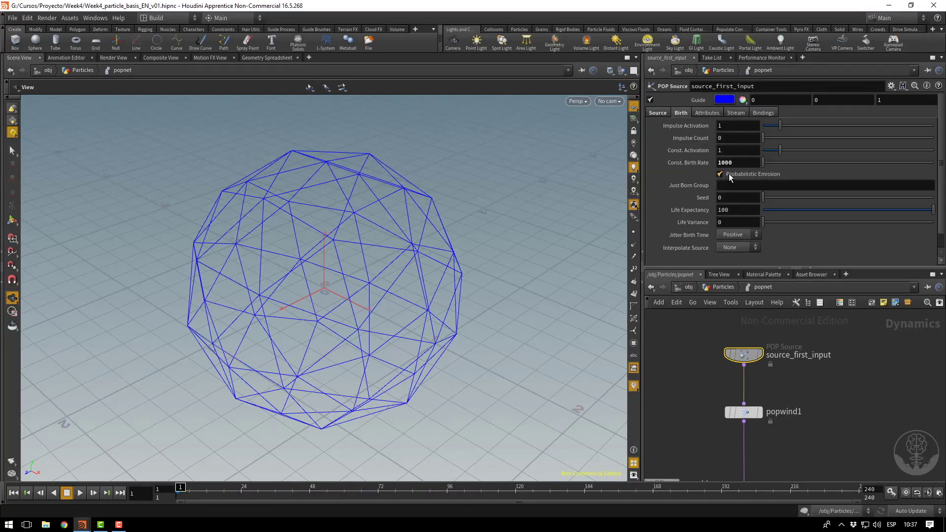
# Set the particles' Life Expectancy to 1 and play the simulation.
pyautogui.moveTo(755, 210); pyautogui.dragTo(668, 223)
pyautogui.write('1')
pyautogui.press('Return')
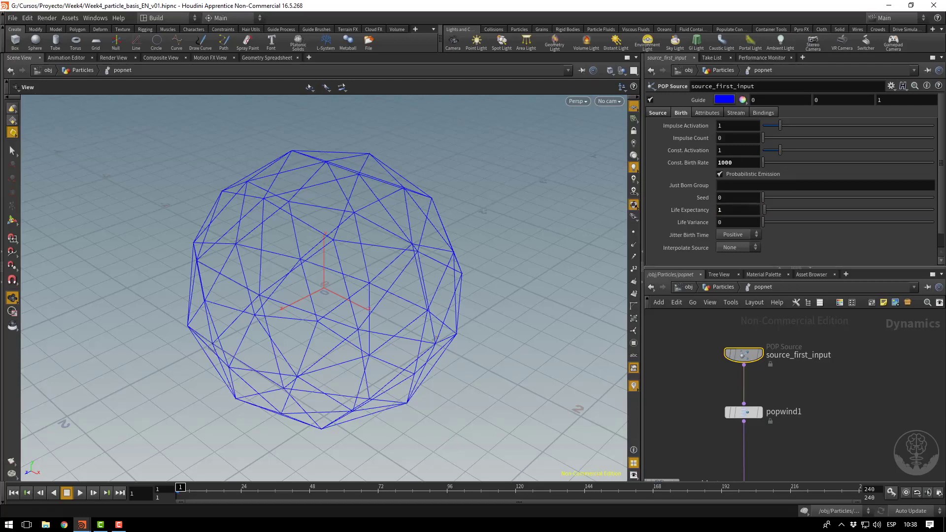
pyautogui.click(81, 494)
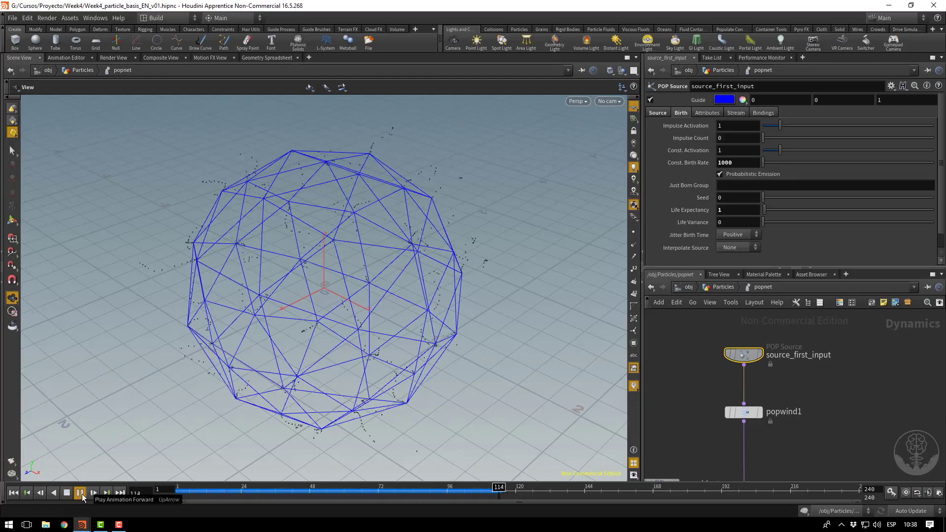
# Set Life Variance to 0.5 during playback and stop the simulation.
pyautogui.click(737, 209)
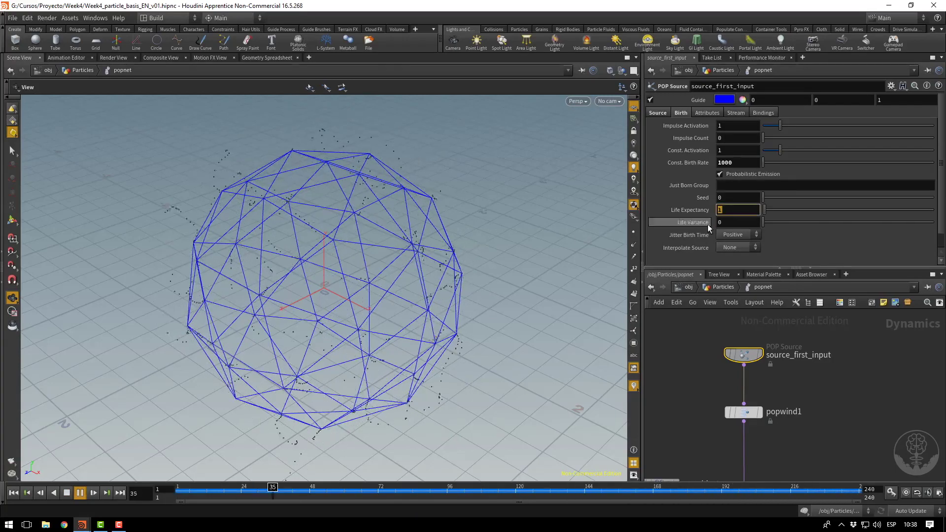
pyautogui.press('Tab')
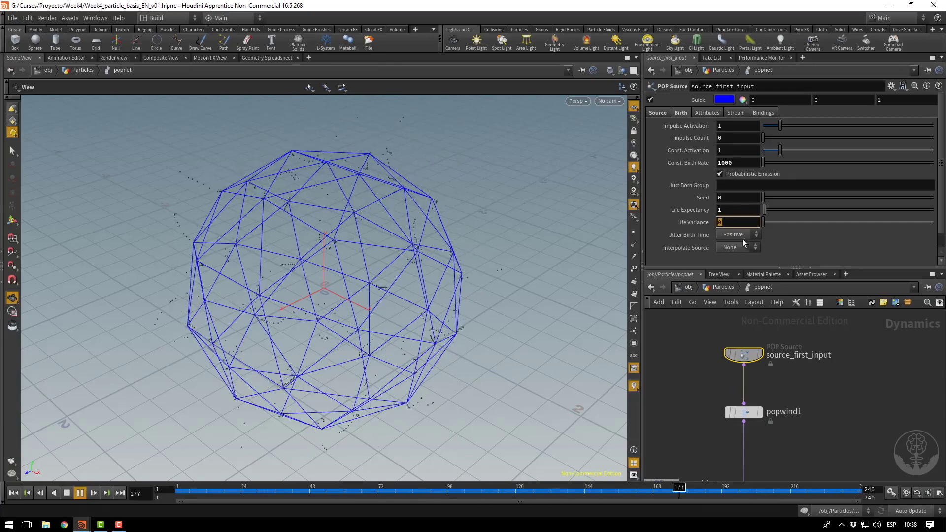
pyautogui.write('0.5')
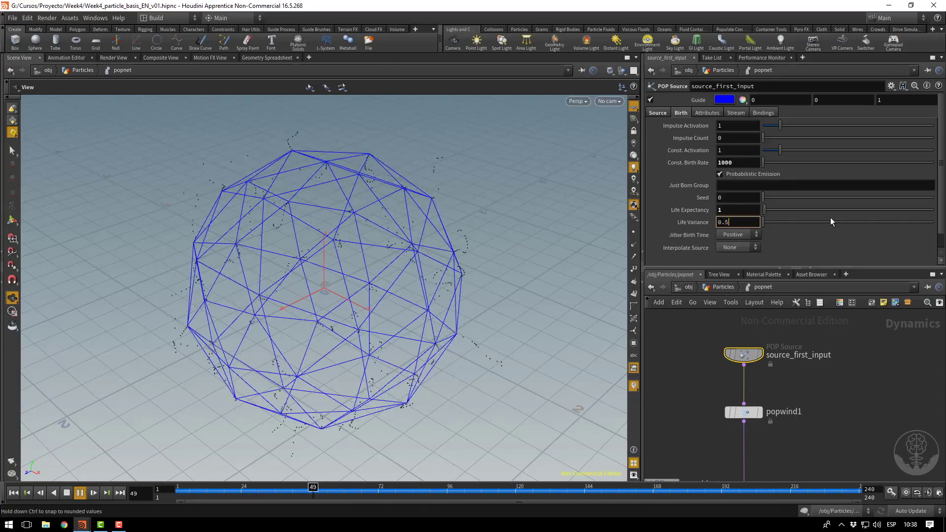
pyautogui.press('Return')
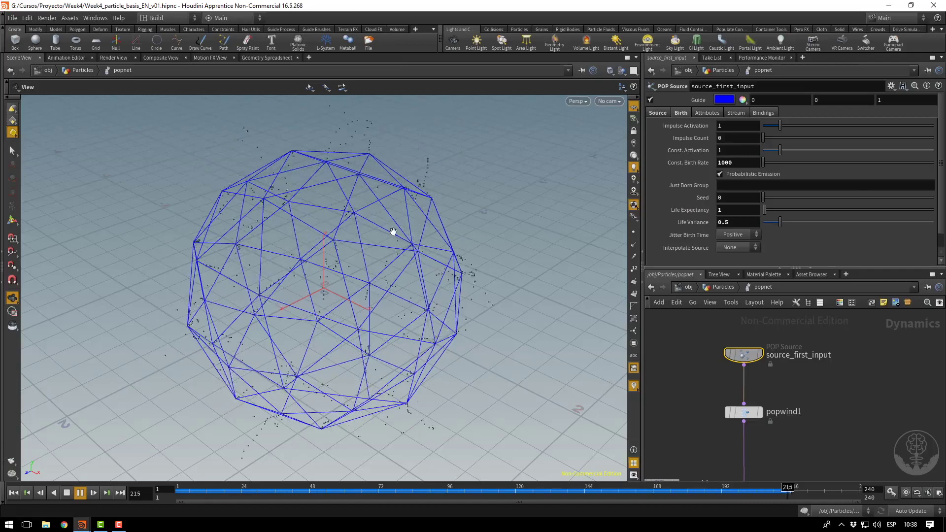
pyautogui.click(67, 493)
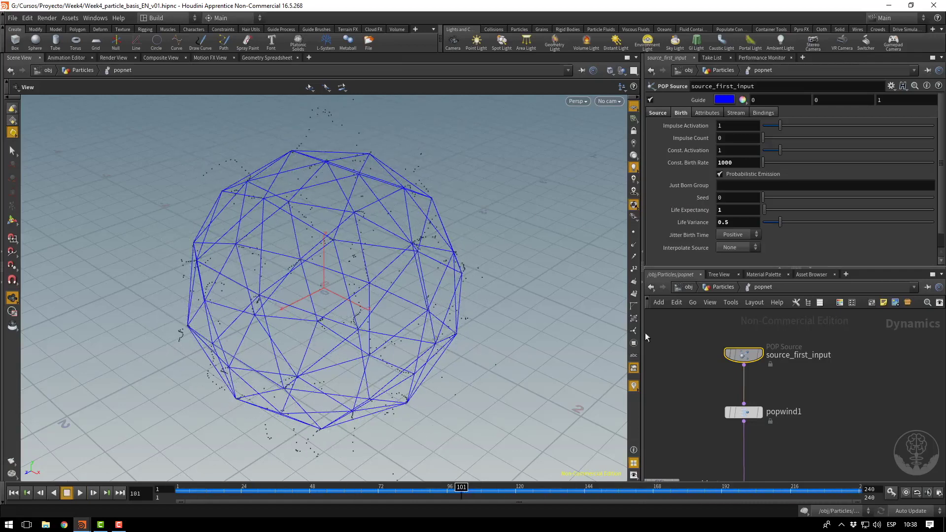
# Set source_first_input's Emission Type to Scatter onto Surfaces, play the simulation from frame 1, and return to the first frame.
pyautogui.click(657, 112)
pyautogui.click(742, 139)
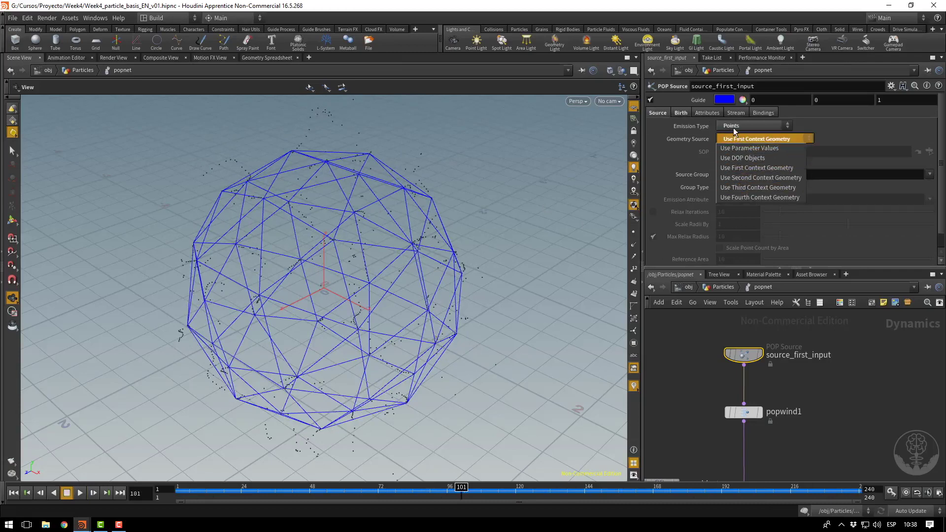
pyautogui.click(738, 127)
pyautogui.click(751, 166)
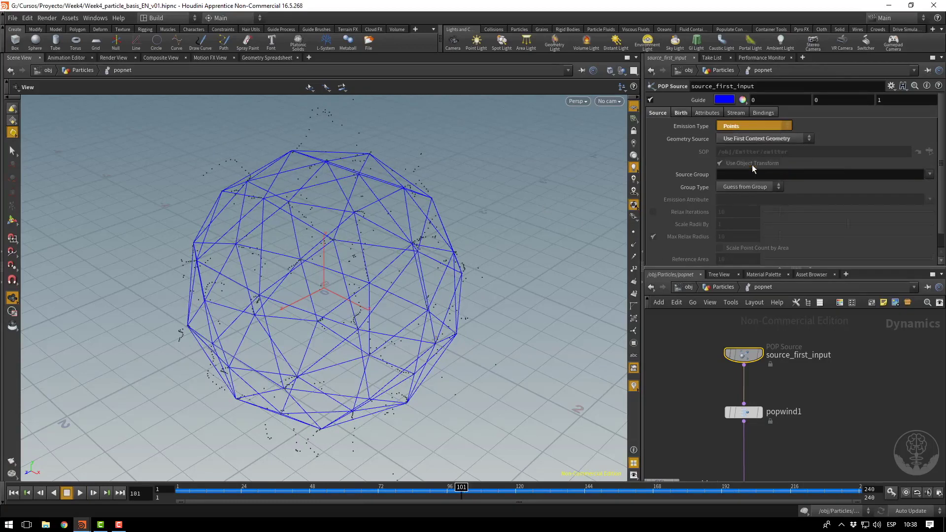
pyautogui.click(14, 493)
pyautogui.click(81, 493)
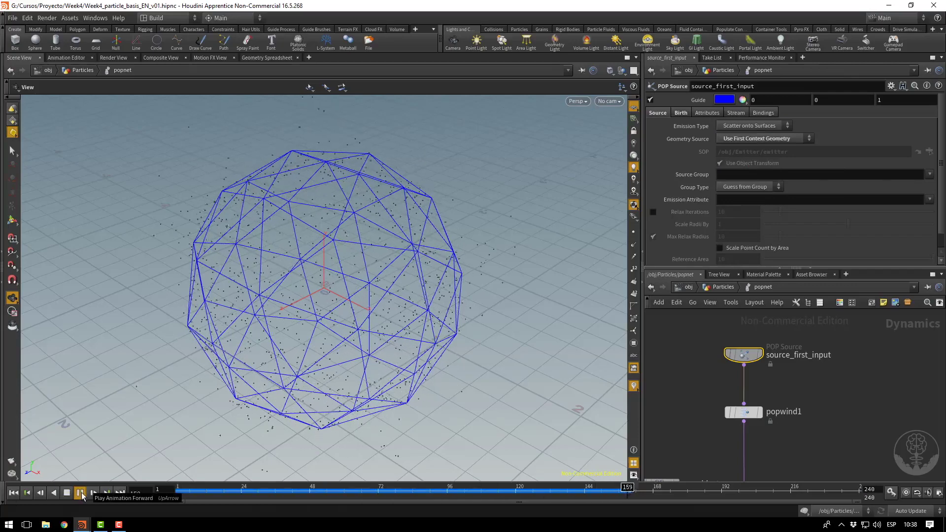
pyautogui.click(80, 492)
pyautogui.moveTo(190, 492)
pyautogui.mouseDown()
pyautogui.moveTo(244, 492)
pyautogui.moveTo(181, 491)
pyautogui.moveTo(300, 490)
pyautogui.moveTo(179, 490)
pyautogui.mouseUp()
# Set the Emission Type to Points and play the simulation from the first frame.
pyautogui.click(757, 139)
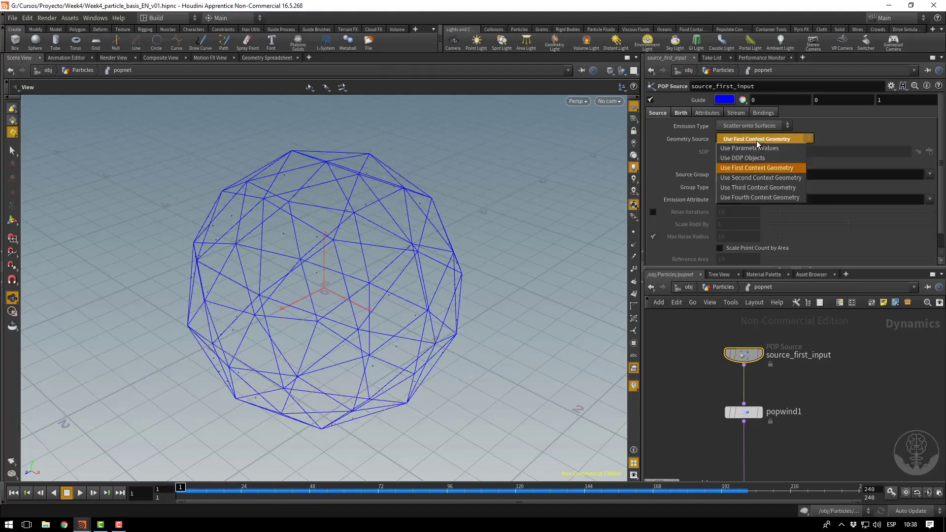
pyautogui.click(744, 124)
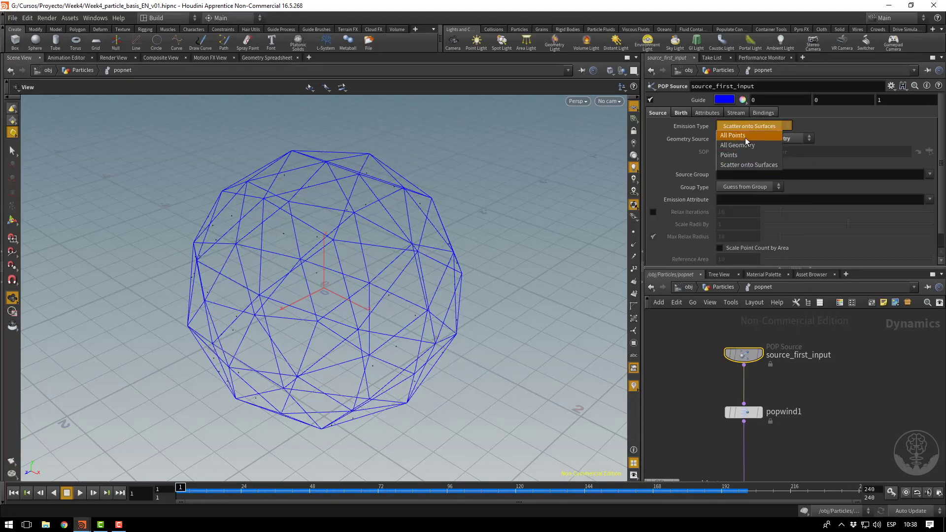
pyautogui.click(741, 155)
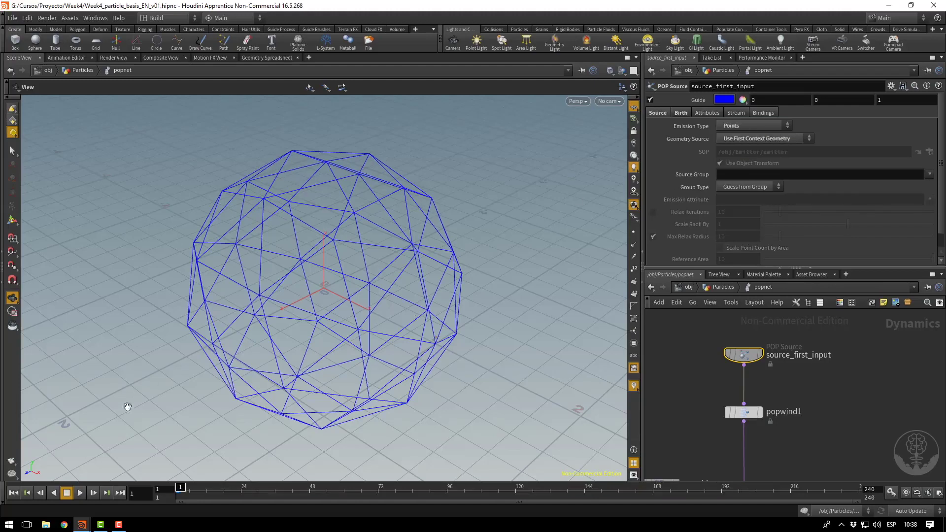
pyautogui.click(83, 491)
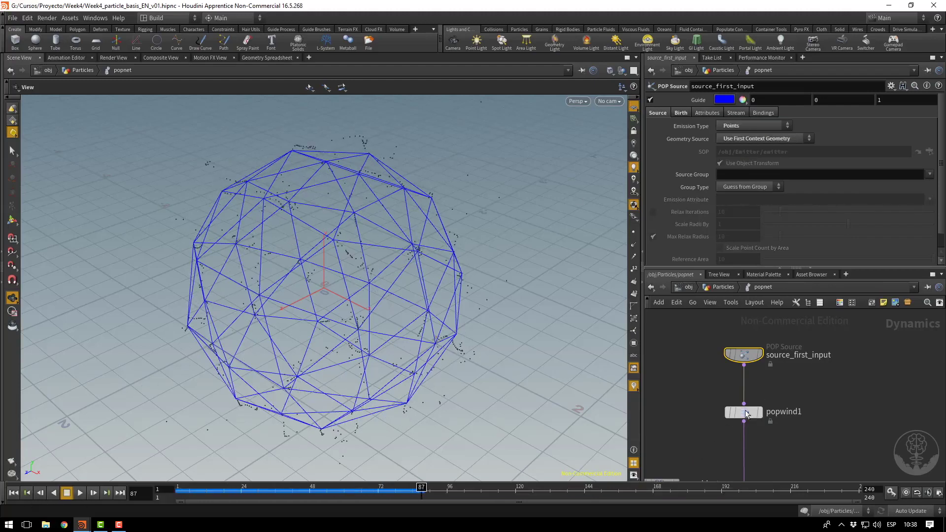
# Examine popwind1's parameters and source_first_input's Birth, Attributes, Bindings and Source parameters, including Life Expectancy and Source Group.
pyautogui.moveTo(842, 392); pyautogui.dragTo(704, 442)
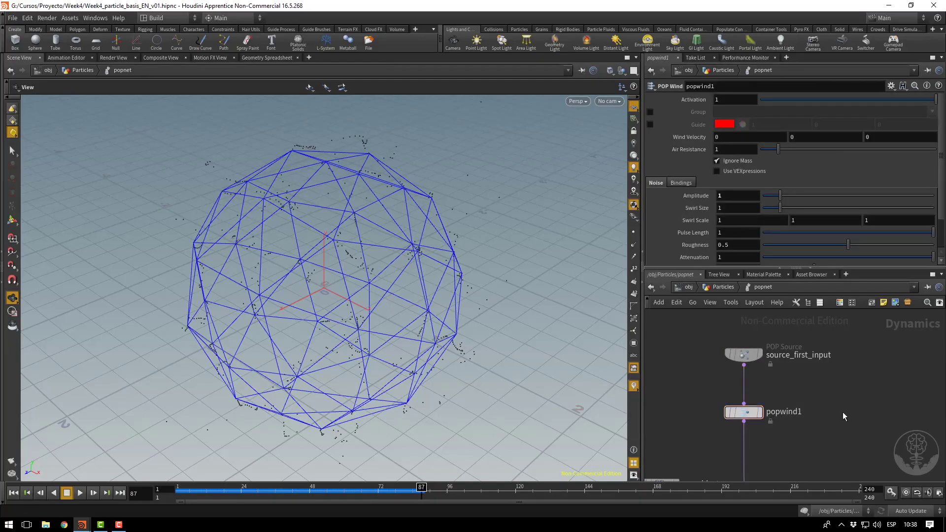
pyautogui.click(743, 354)
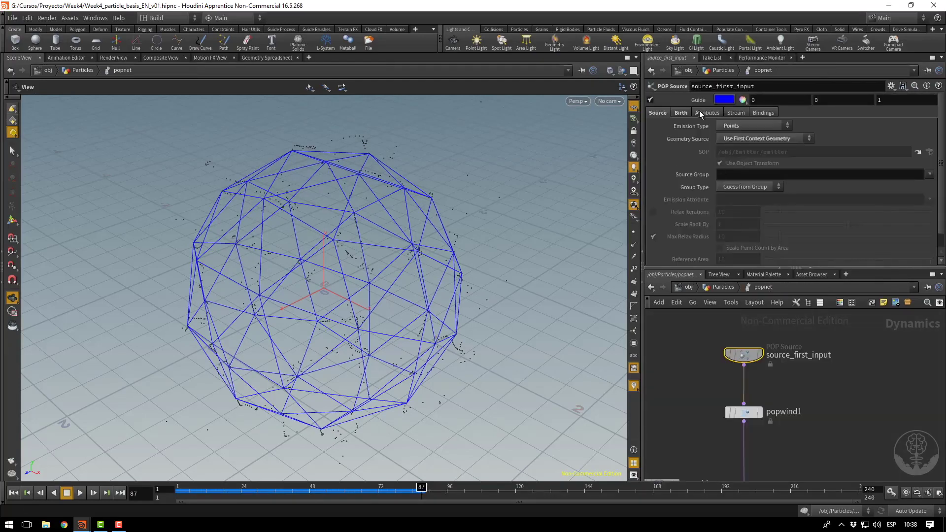
pyautogui.click(685, 113)
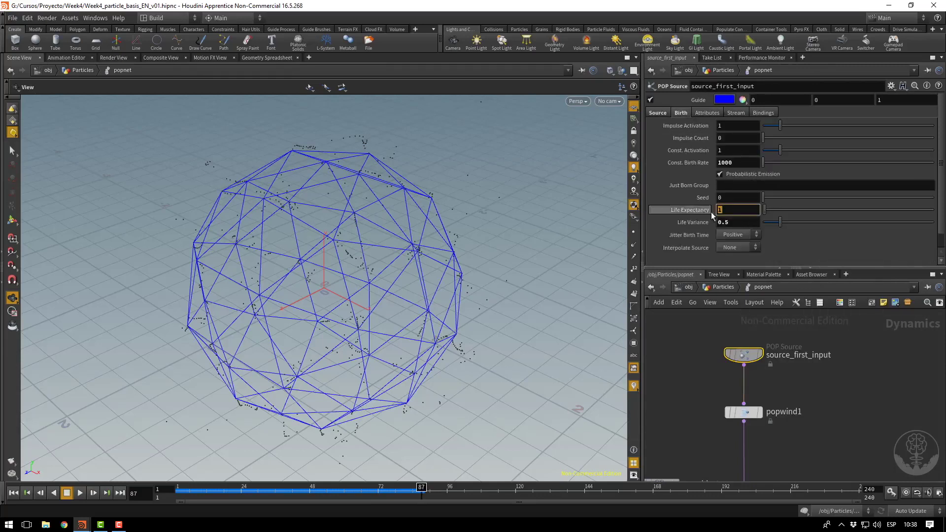
pyautogui.click(741, 212)
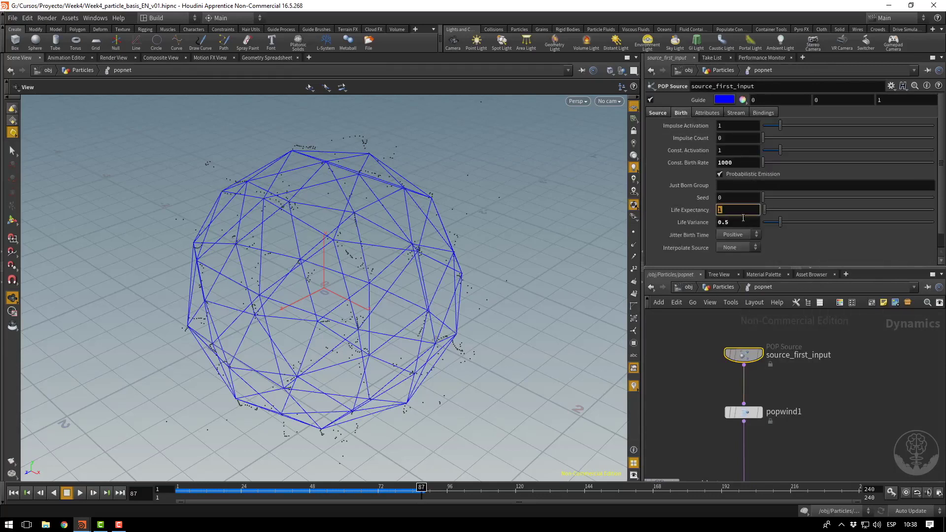
pyautogui.click(707, 112)
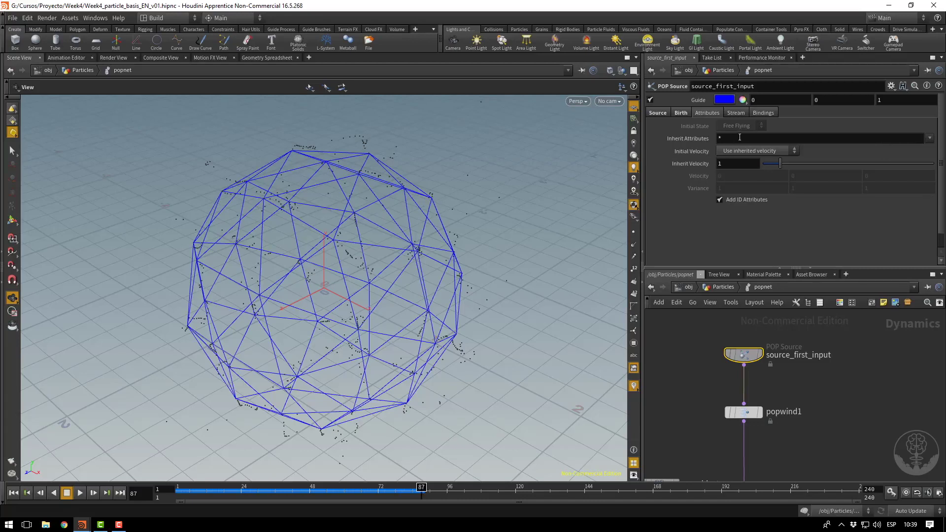
pyautogui.click(736, 113)
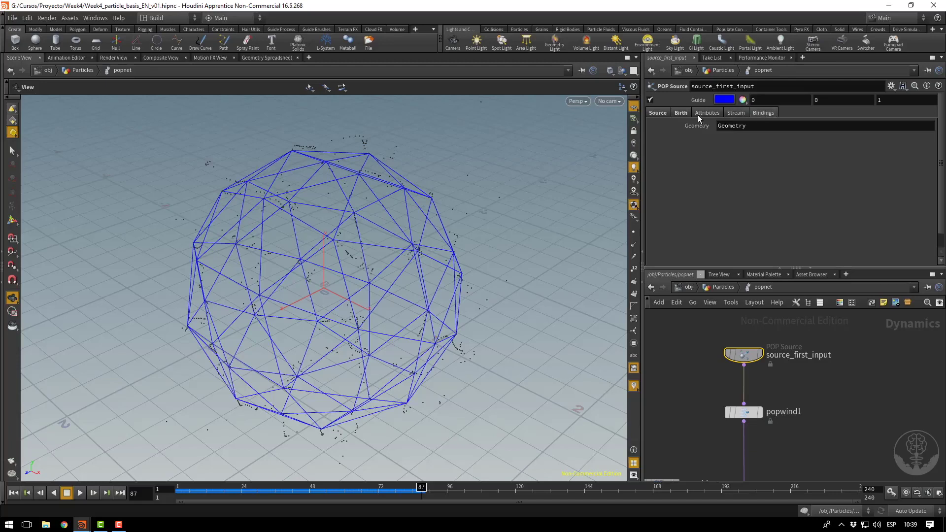
pyautogui.click(668, 114)
pyautogui.click(651, 113)
pyautogui.scroll(-1, 822, 394)
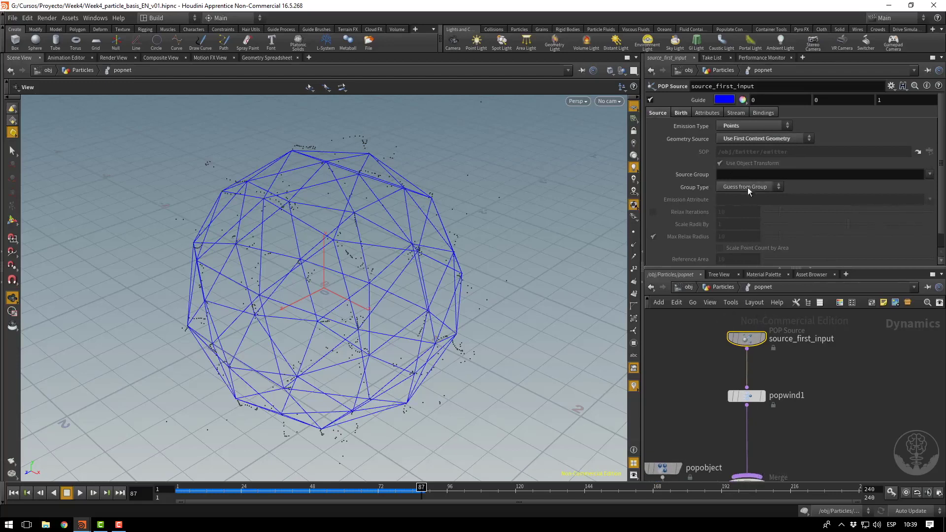
pyautogui.click(720, 174)
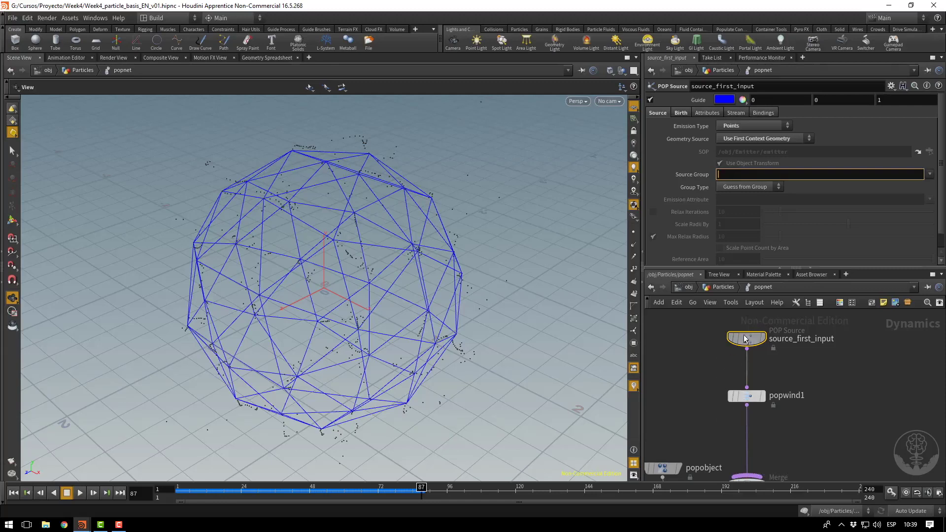
# Examine the point attributes and point groups in source_first_input's node information.
pyautogui.moveTo(748, 343)
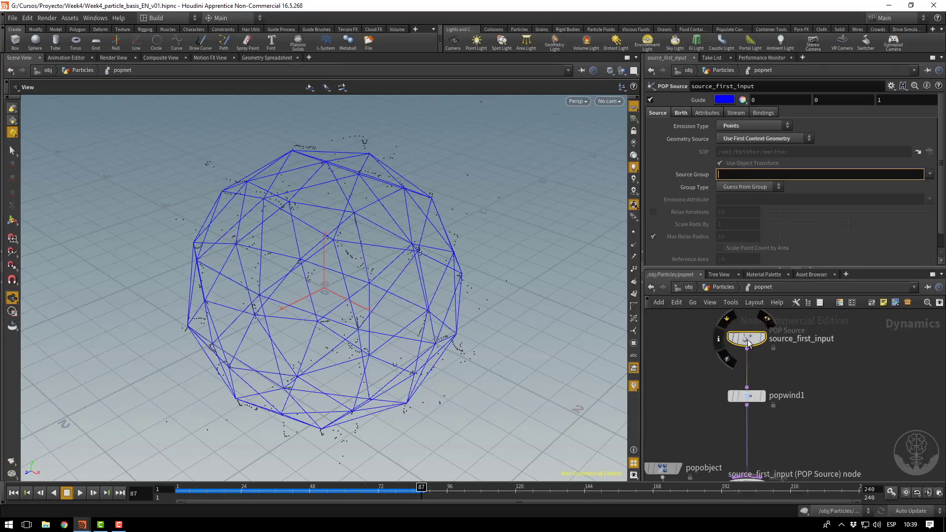
pyautogui.click(748, 342)
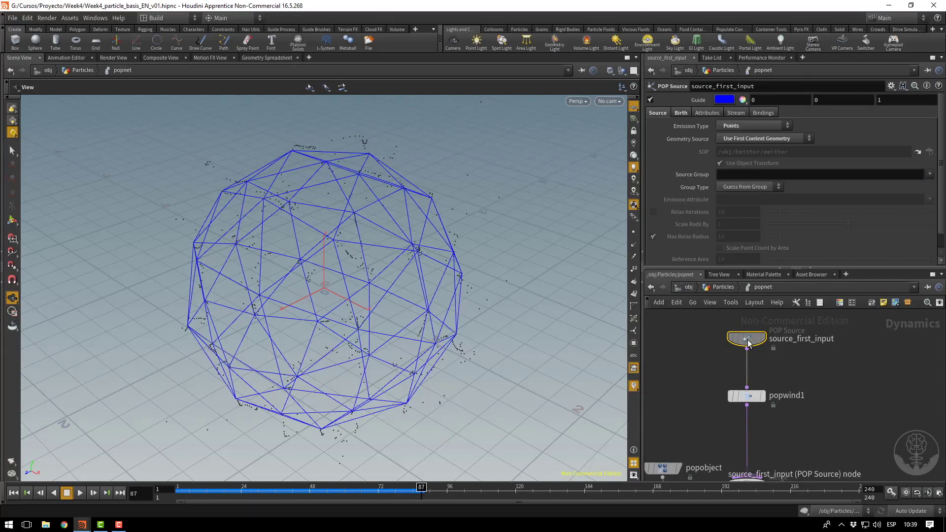
pyautogui.middleClick(748, 340)
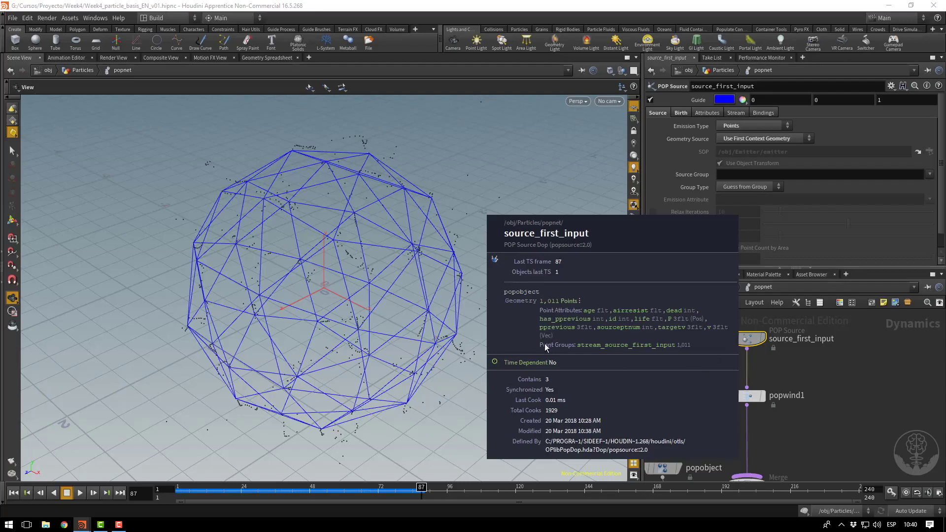
# Move popwind1 closer to source_first_input in the network and set its Y Wind Velocity to -9.8.
pyautogui.moveTo(744, 395); pyautogui.dragTo(745, 371)
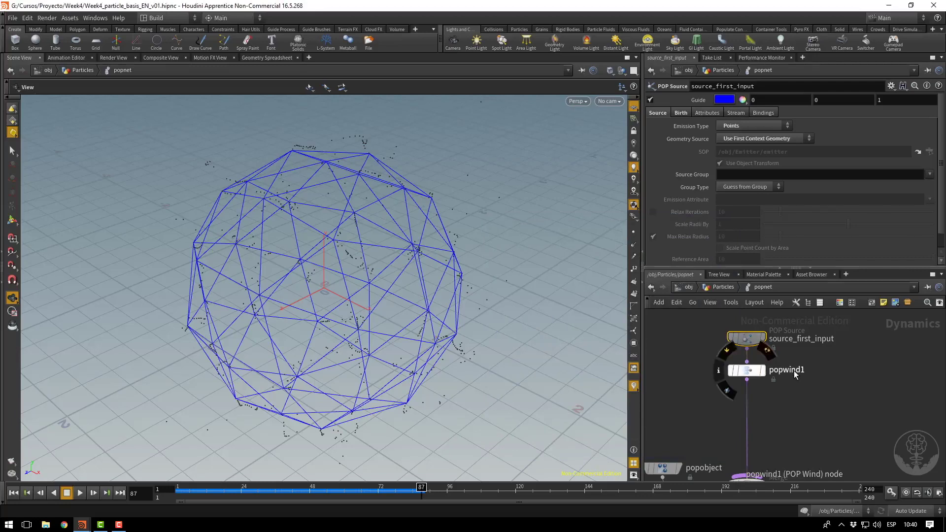
pyautogui.click(747, 370)
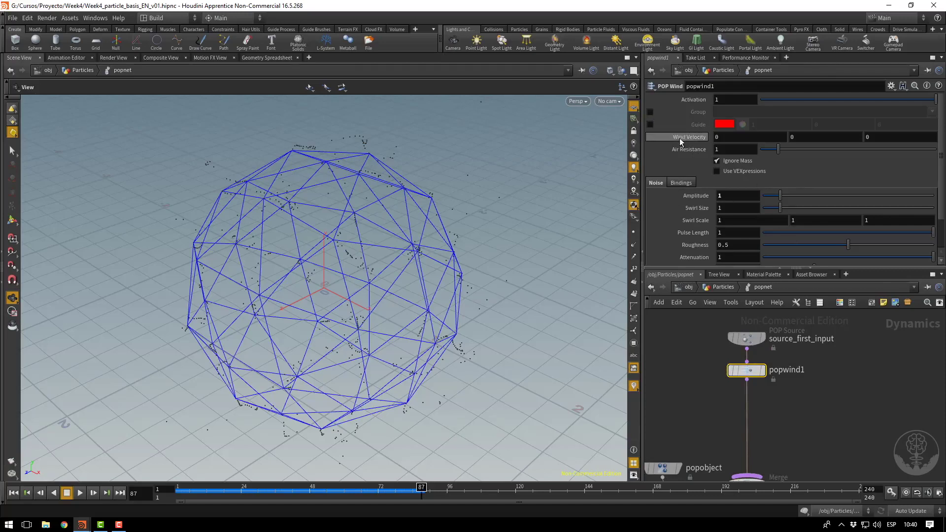
pyautogui.click(818, 139)
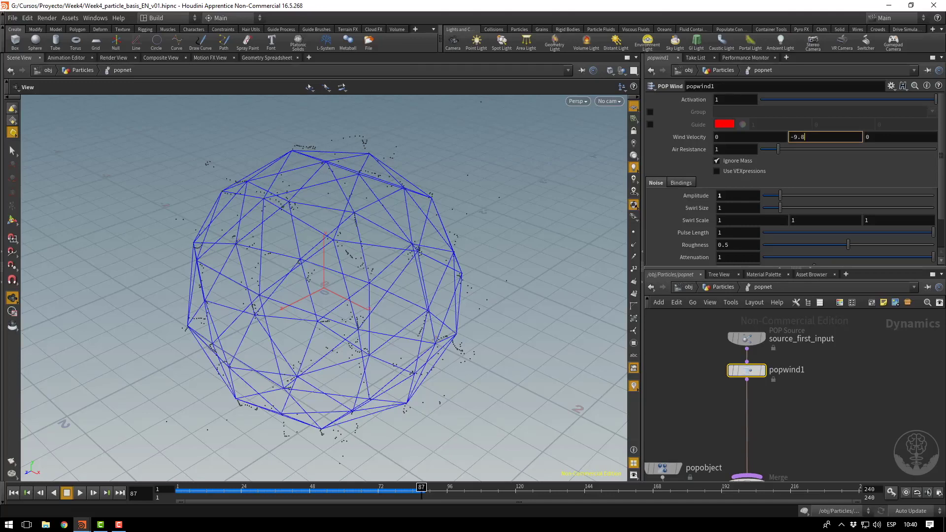
pyautogui.press('Return')
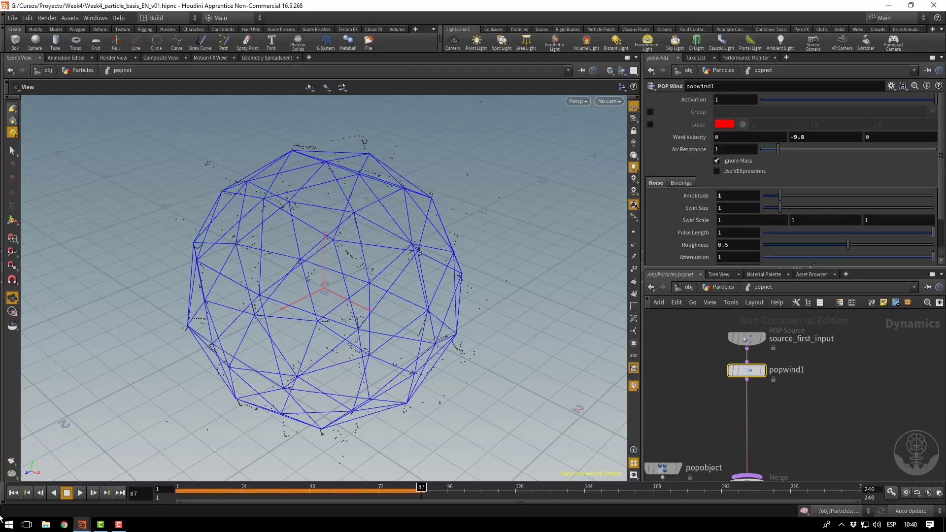
# Play the simulation from the first frame, stop it, and inspect how the wind moves the particles.
pyautogui.click(13, 493)
pyautogui.click(79, 494)
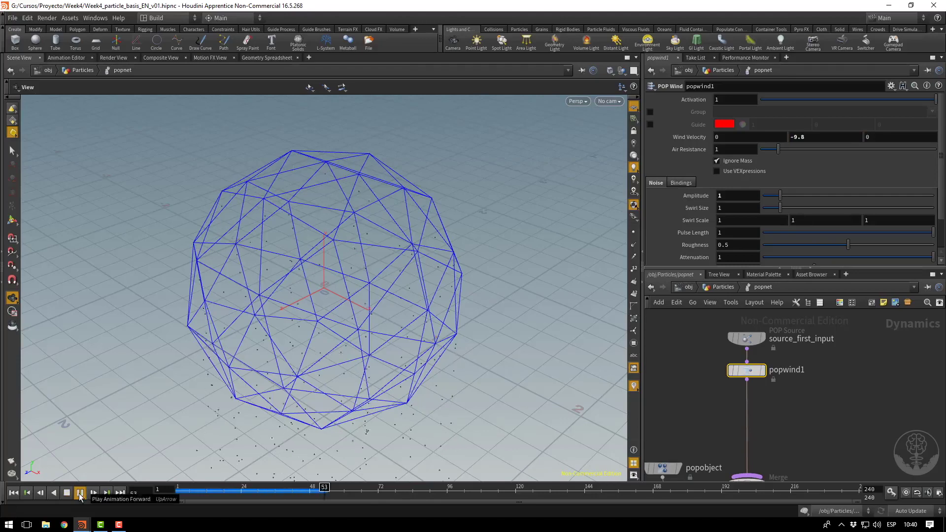
pyautogui.click(79, 494)
pyautogui.moveTo(531, 341); pyautogui.dragTo(279, 322, button='right')
pyautogui.moveTo(279, 322); pyautogui.dragTo(560, 249)
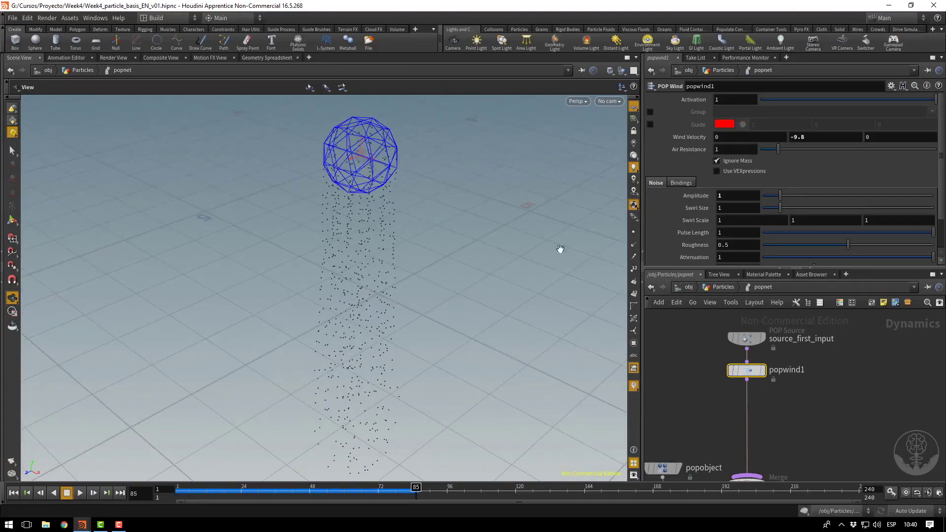
# Set source_first_input's Const. Birth Rate to 5000, play the simulation from frame 1 and stop it.
pyautogui.click(749, 338)
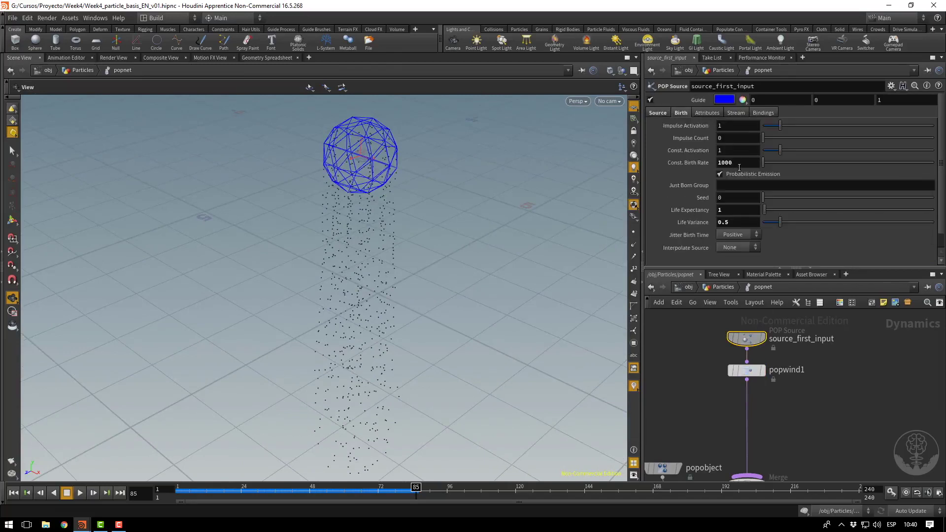
pyautogui.click(729, 162)
pyautogui.write('5000')
pyautogui.press('Return')
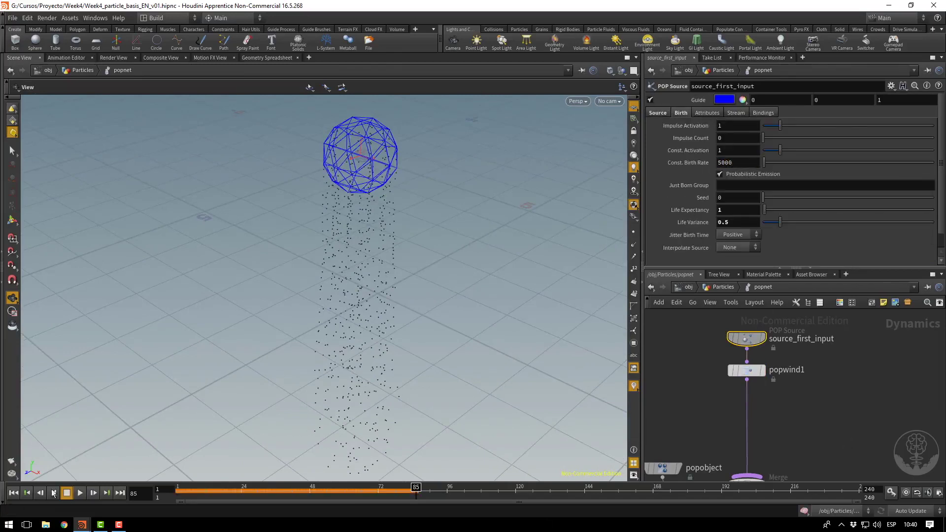
pyautogui.click(70, 495)
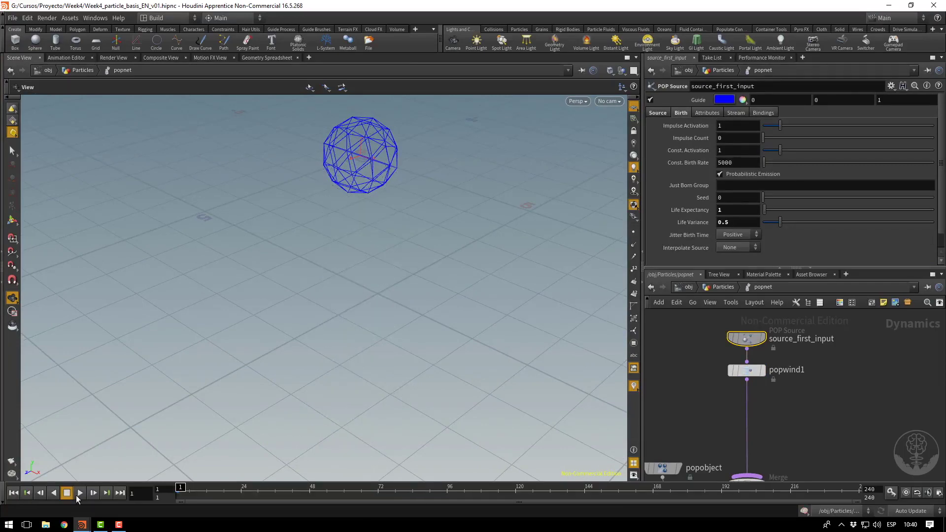
pyautogui.click(77, 494)
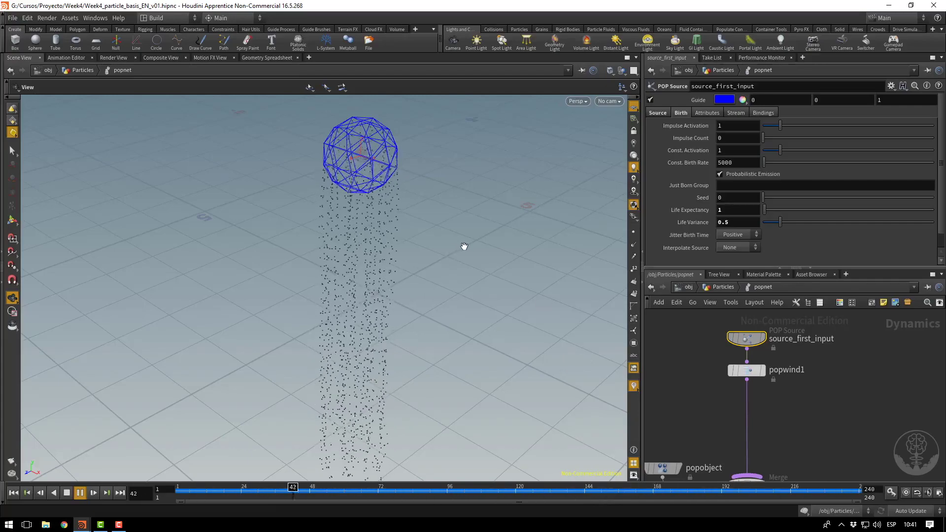
pyautogui.click(66, 492)
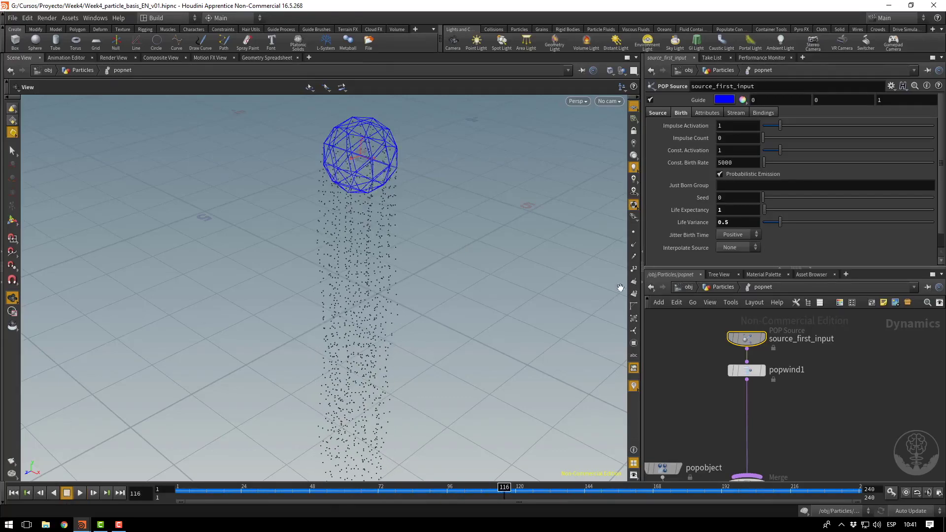
# Set the particles' Life Expectancy to 1.2 and replay the simulation from the first frame.
pyautogui.moveTo(656, 217)
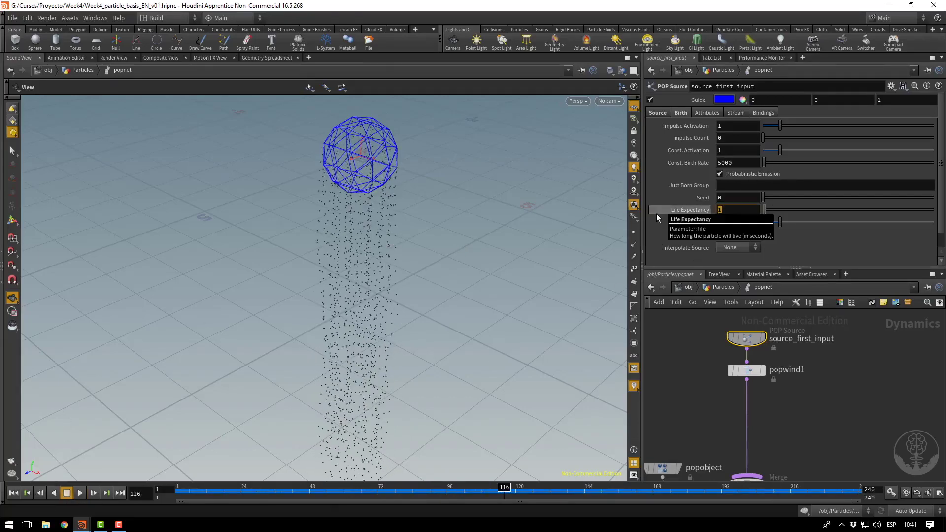
pyautogui.write('1.2')
pyautogui.press('Return')
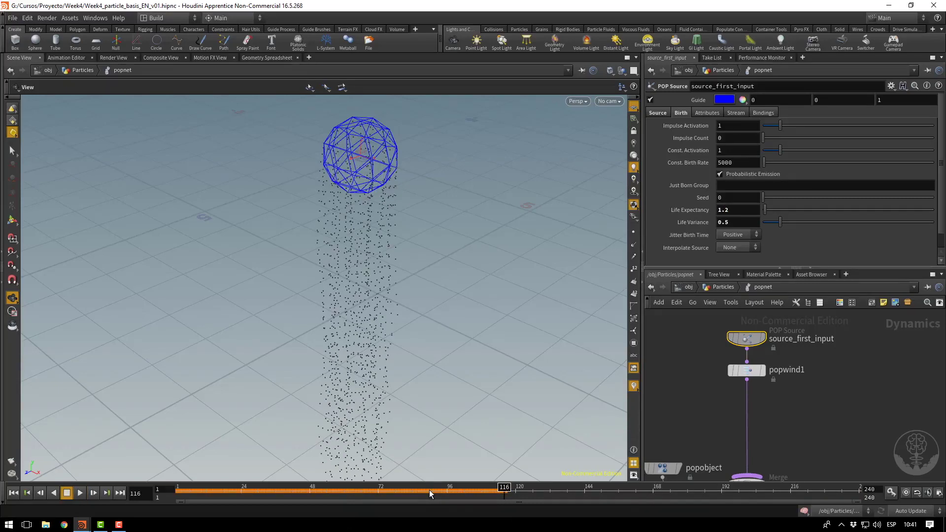
pyautogui.click(13, 493)
pyautogui.click(80, 492)
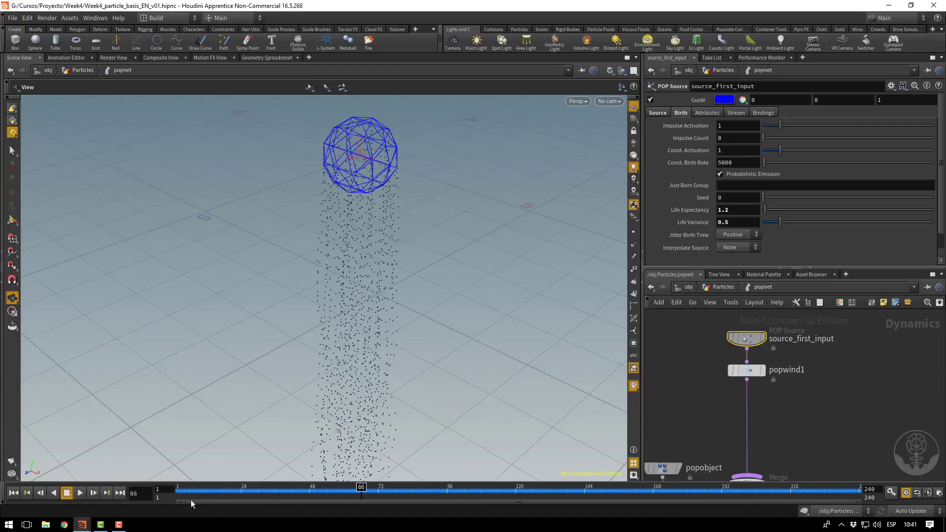
# Return to frame 1, open the Render Flipbook settings and set the end frame of the range to 200.
pyautogui.moveTo(196, 492); pyautogui.dragTo(160, 496)
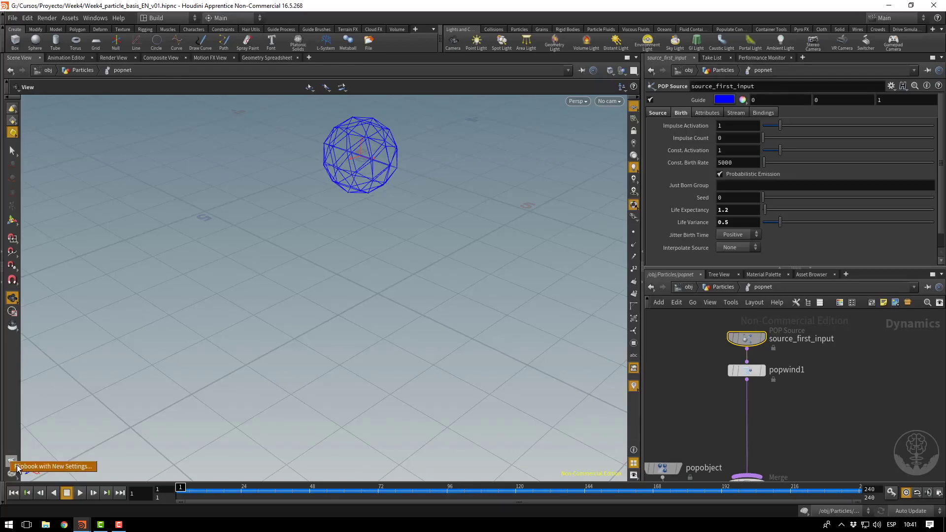
pyautogui.click(18, 467)
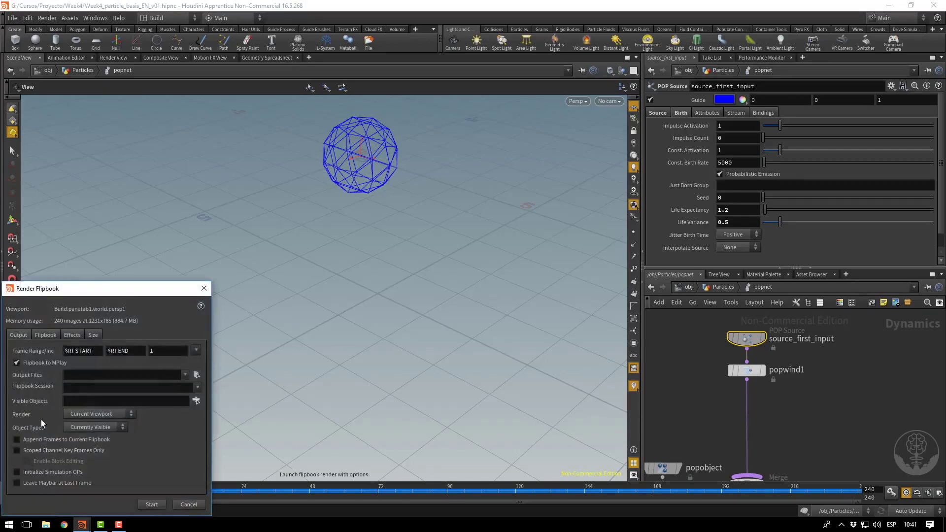
pyautogui.moveTo(102, 296); pyautogui.dragTo(339, 107)
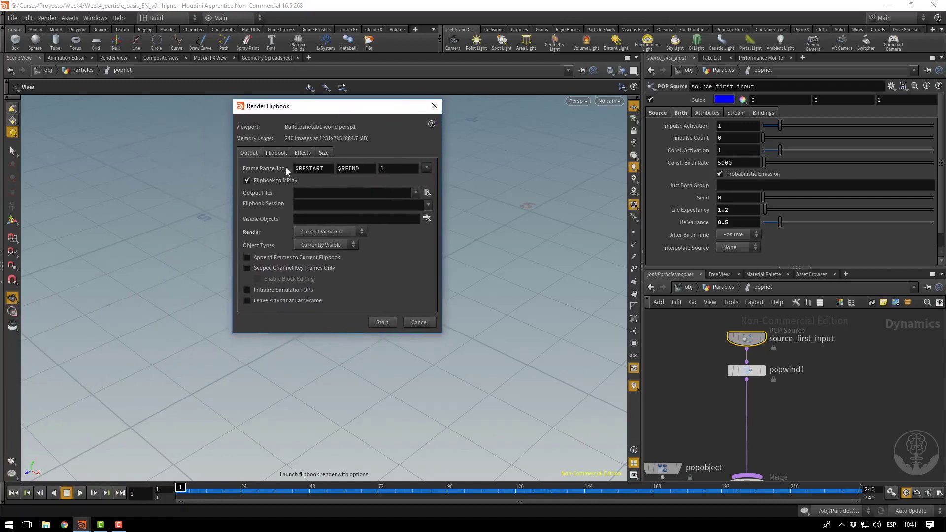
pyautogui.moveTo(329, 166); pyautogui.dragTo(277, 178)
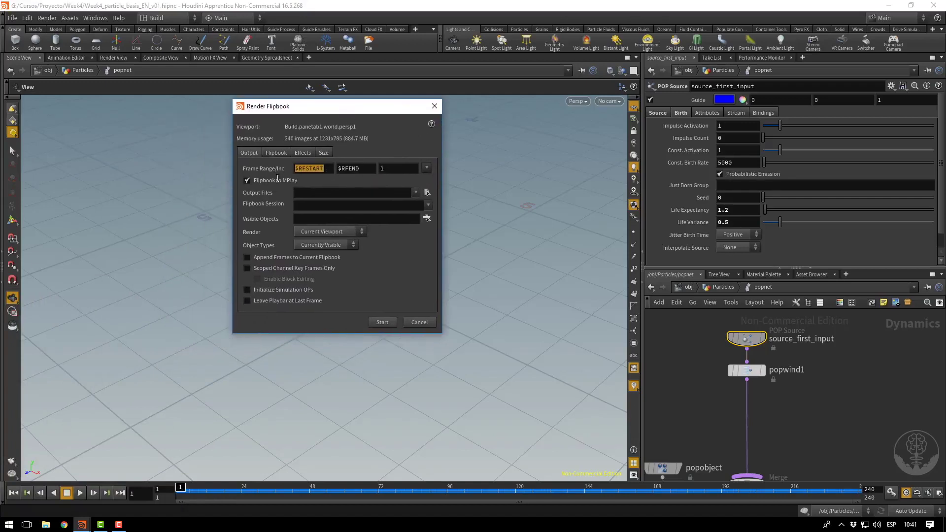
pyautogui.click(307, 170)
pyautogui.press('BackSpace')
pyautogui.press('Return')
pyautogui.doubleClick(370, 167)
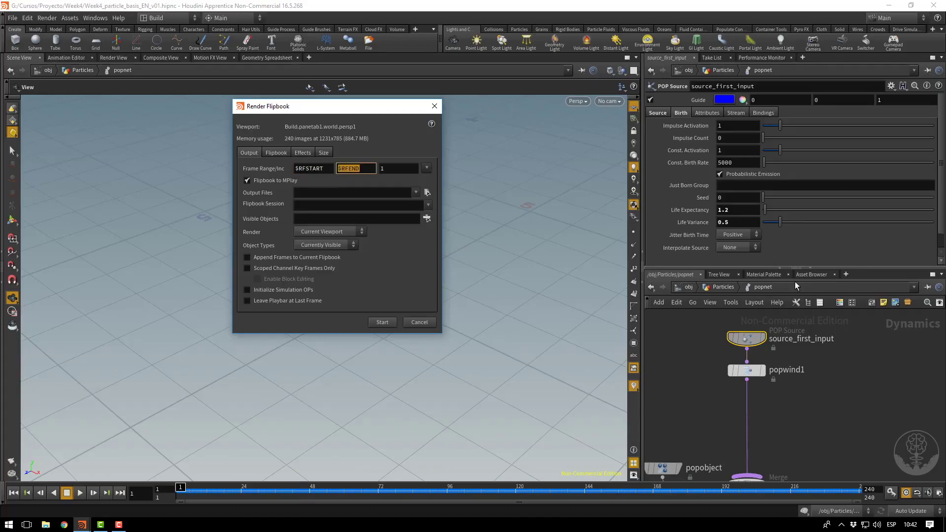
pyautogui.write('200')
pyautogui.press('Return')
# Undo the last Life Expectancy change, restore the flipbook's end frame to $RFEND, and close the Render Flipbook settings.
pyautogui.hotkey('ctrl', 'z')
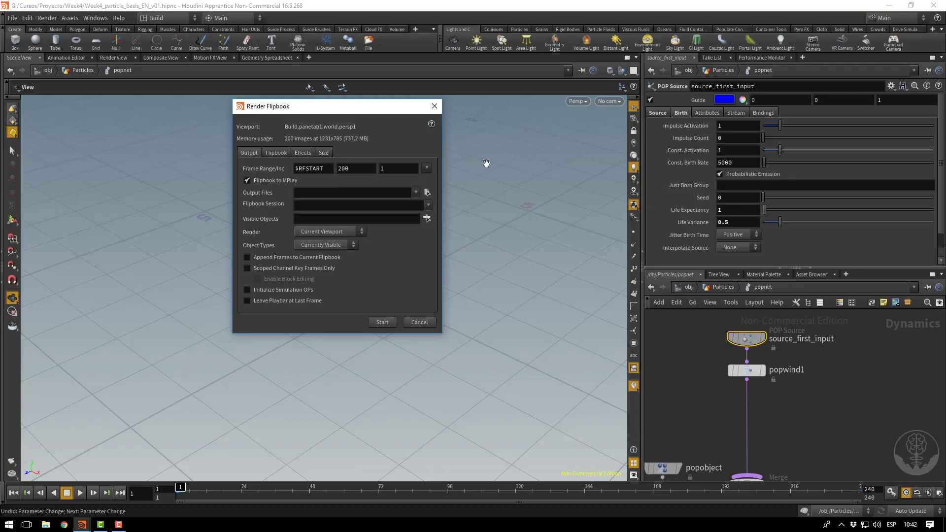
pyautogui.click(359, 170)
pyautogui.press('Return')
pyautogui.click(344, 169)
pyautogui.write('FEND')
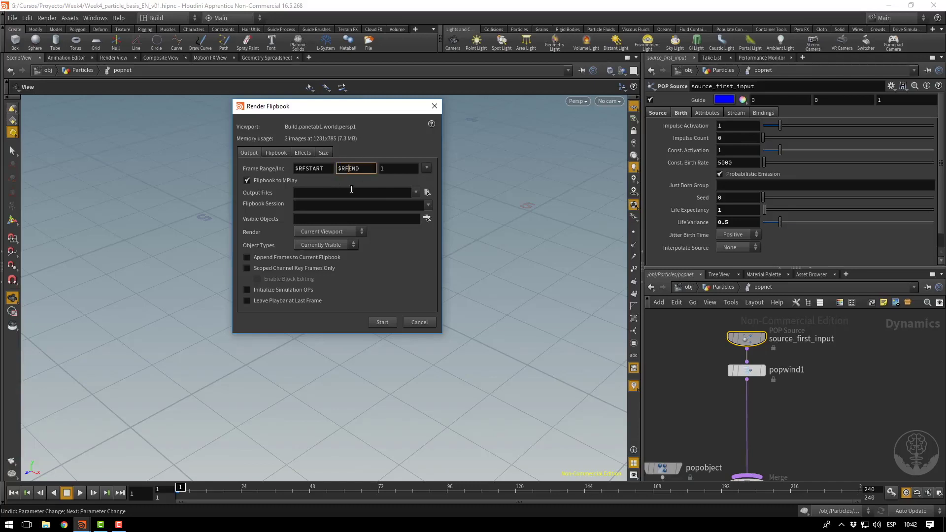
pyautogui.press('Return')
pyautogui.click(434, 107)
# Check the end frame in the Global Animation Options and close them without changes.
pyautogui.click(938, 492)
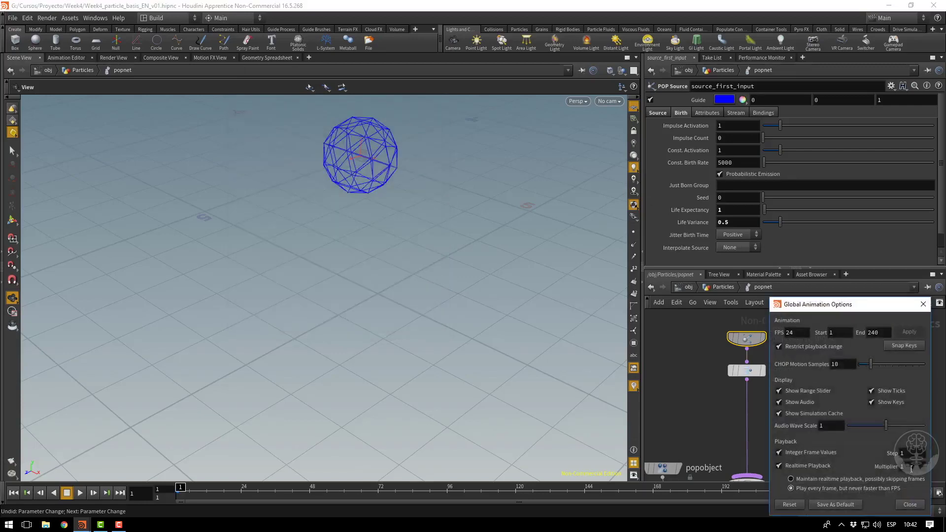
pyautogui.moveTo(838, 304); pyautogui.dragTo(784, 247)
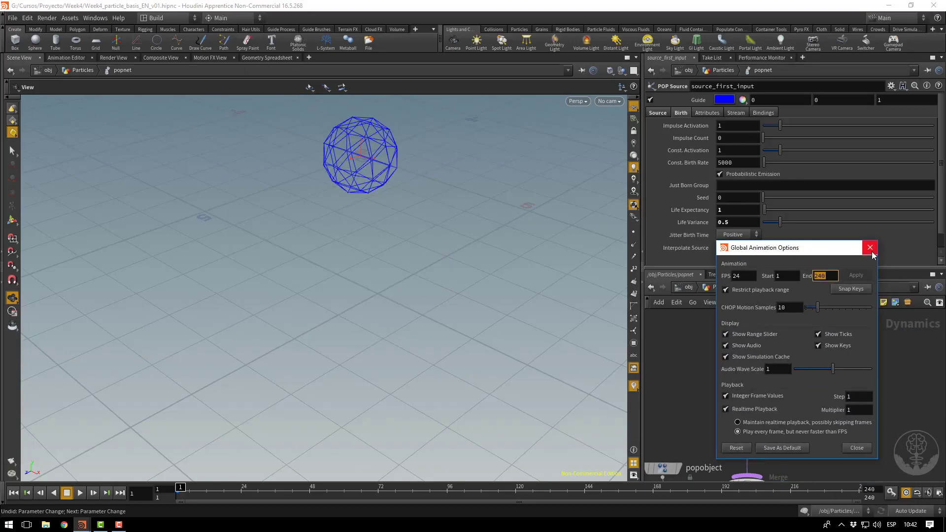
pyautogui.click(871, 250)
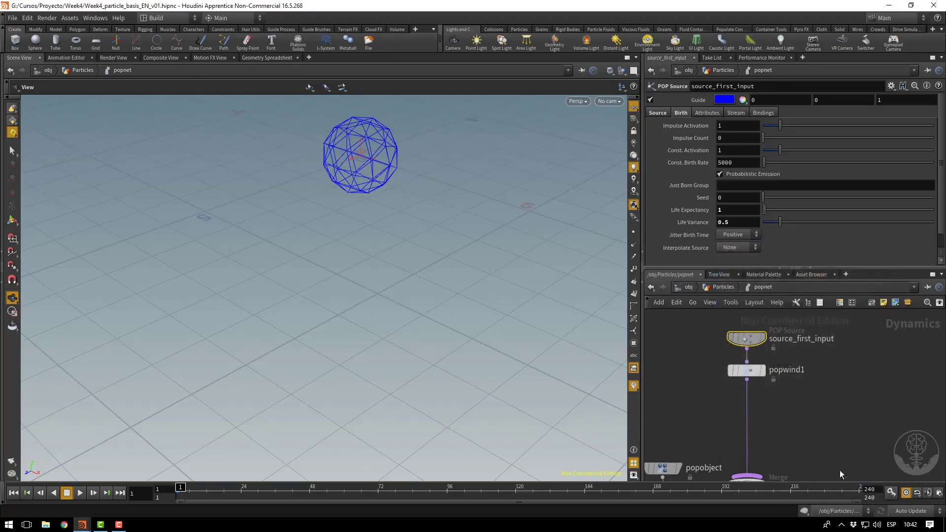
# Render a flipbook of the current viewport with the default frame range and move the MPlay window aside.
pyautogui.click(11, 462)
pyautogui.click(380, 323)
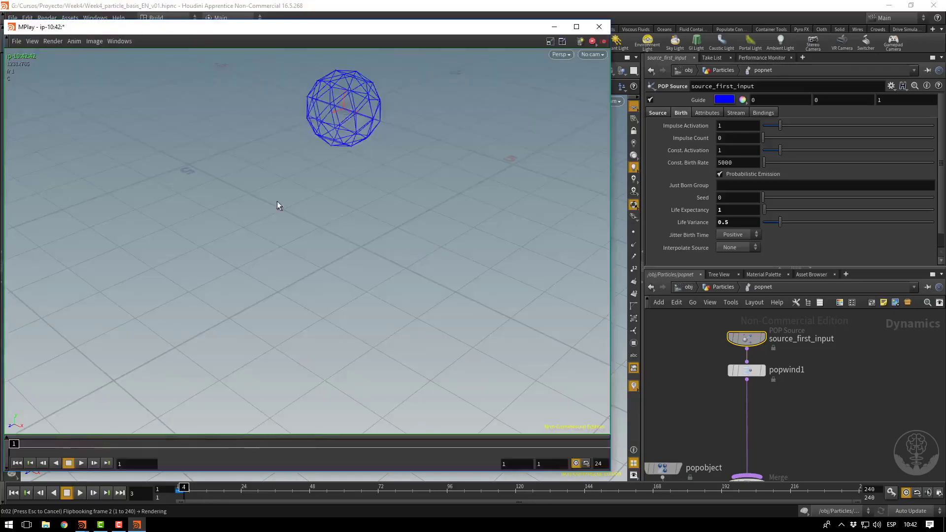
pyautogui.moveTo(98, 28); pyautogui.dragTo(161, 37)
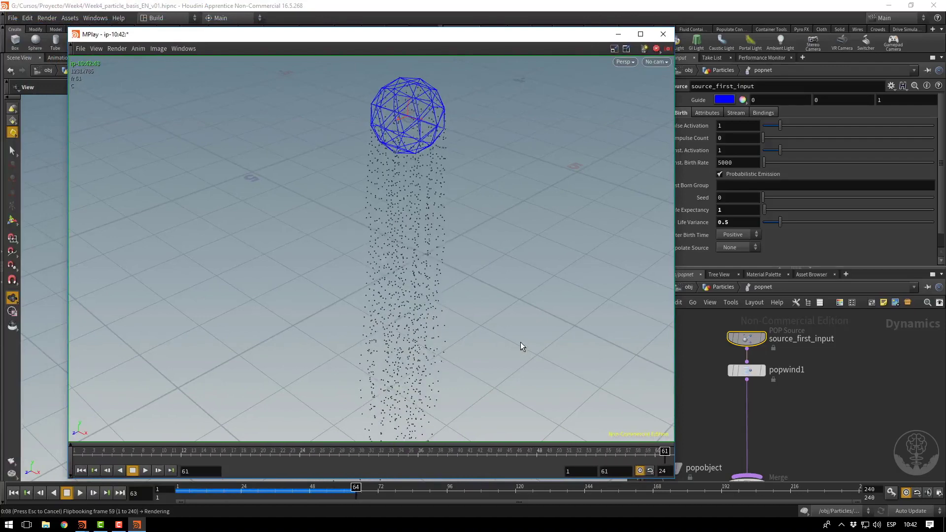
# Play the rendered flipbook in MPlay at 50 frames per second, look over the file saving options, and close MPlay.
pyautogui.click(145, 471)
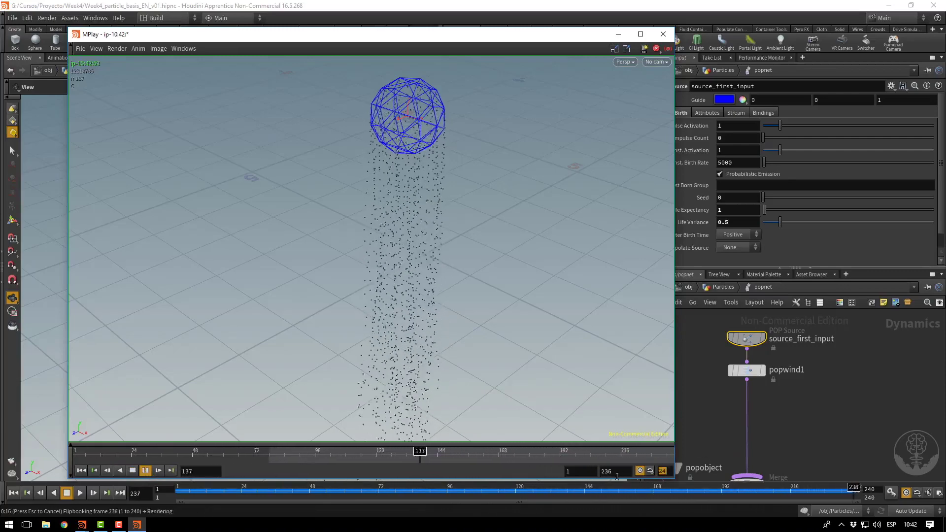
pyautogui.write('50')
pyautogui.press('Return')
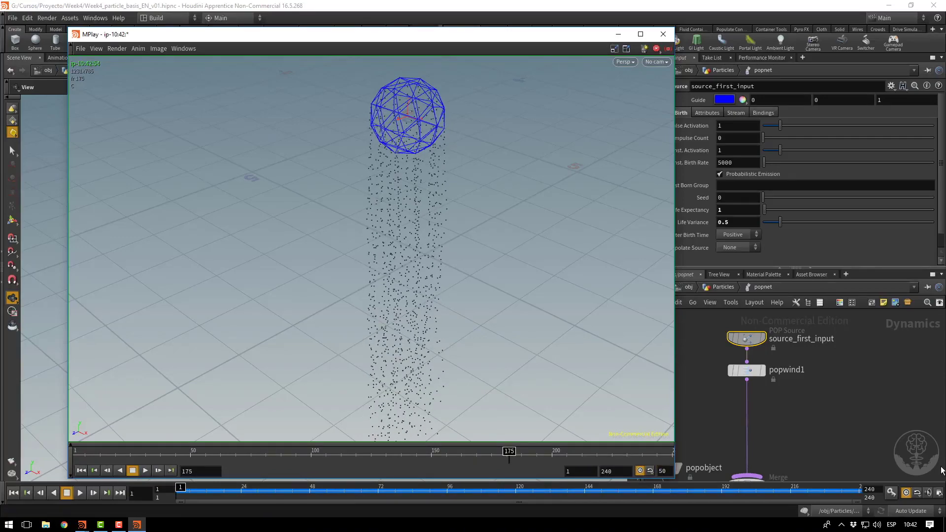
pyautogui.click(145, 470)
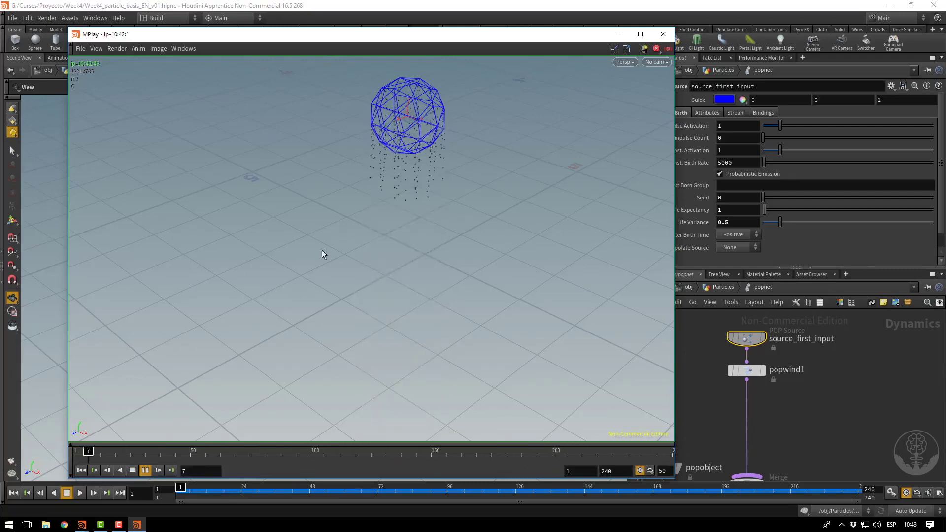
pyautogui.click(79, 49)
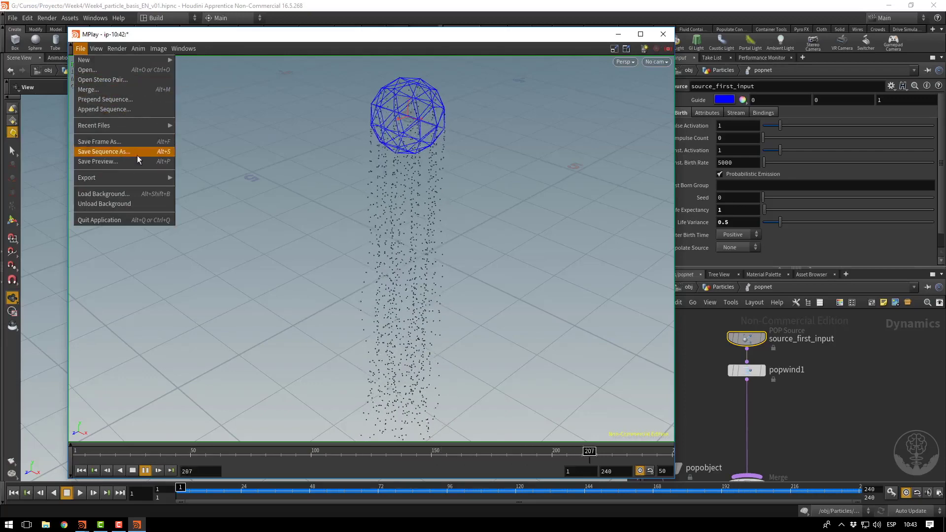
pyautogui.click(662, 36)
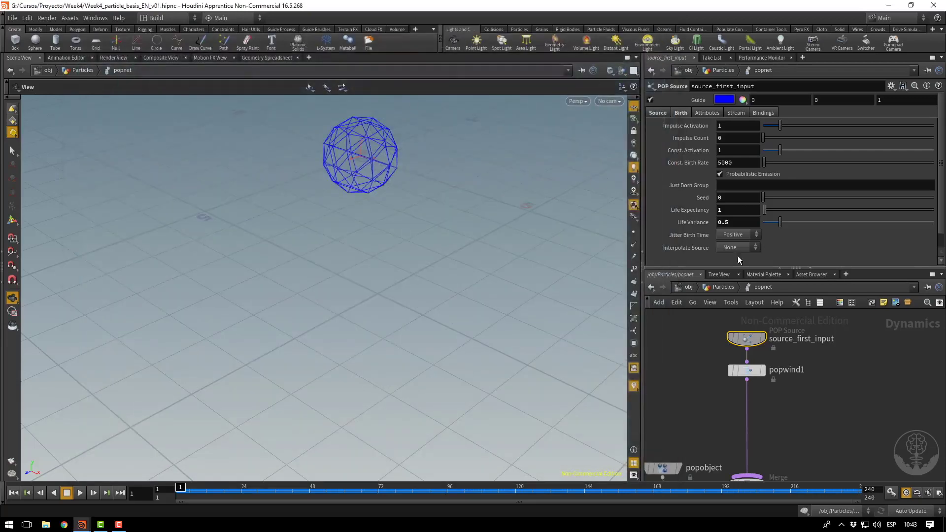
# Set popwind1's Air Resistance to 0 and play the simulation.
pyautogui.click(746, 370)
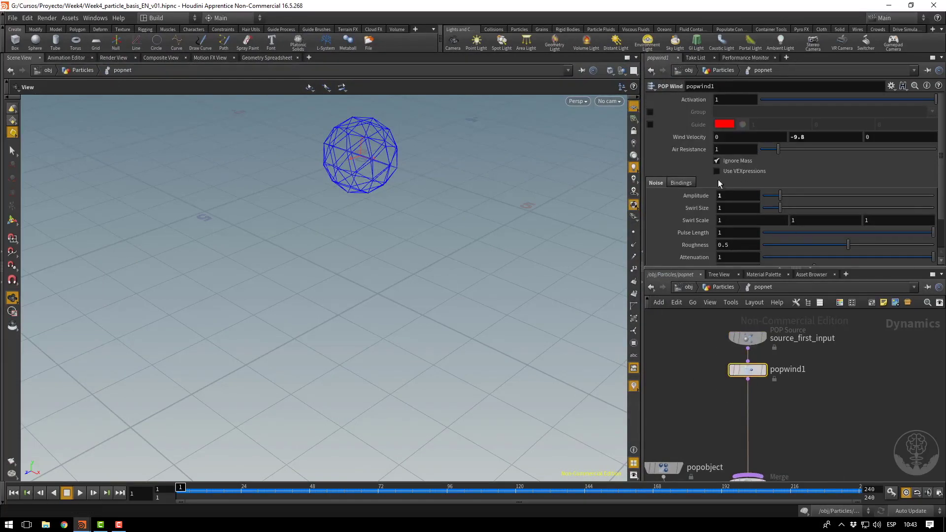
pyautogui.click(738, 150)
pyautogui.write('0')
pyautogui.press('Return')
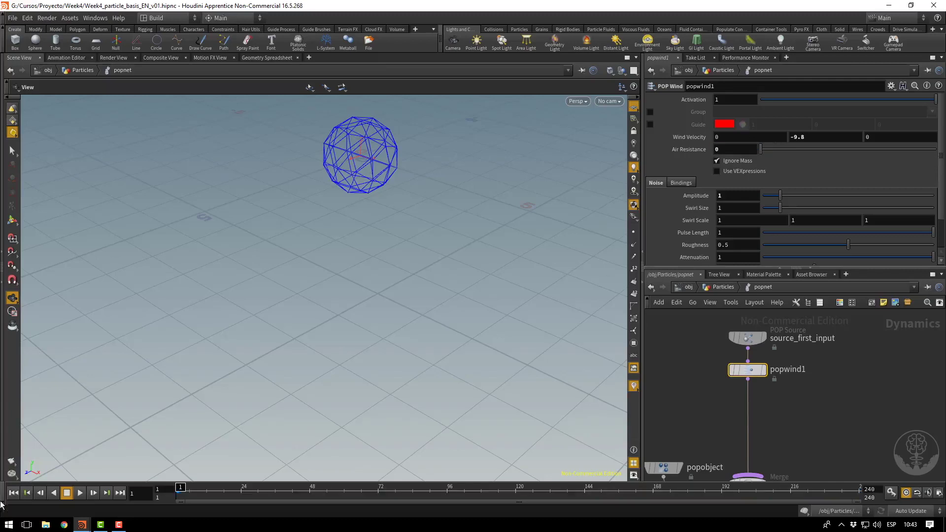
pyautogui.click(79, 493)
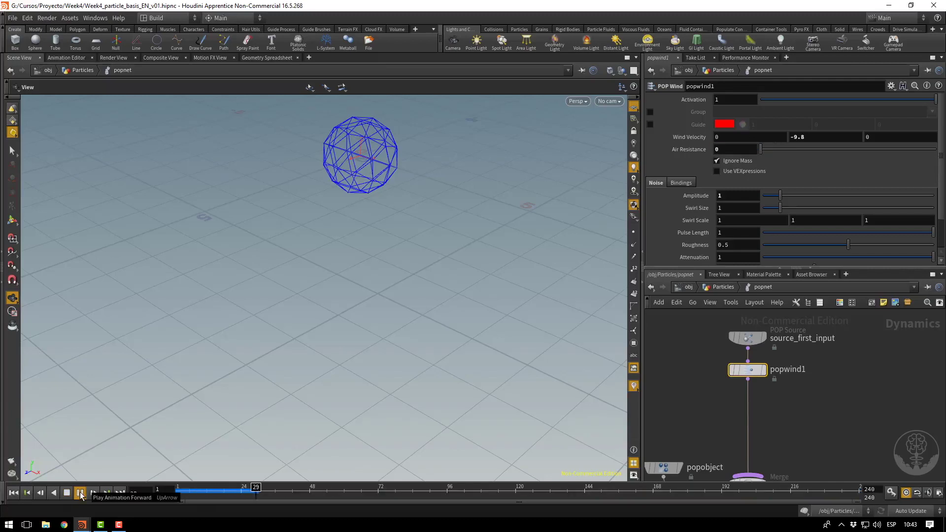
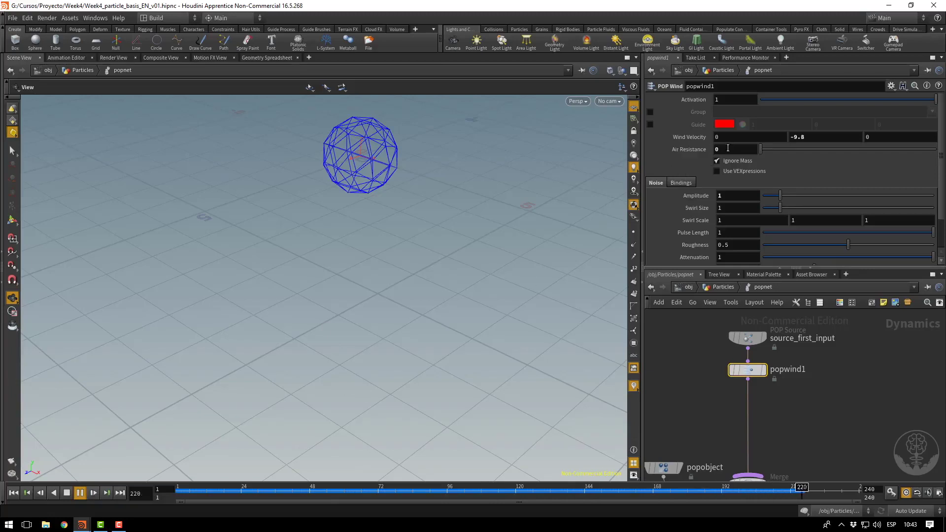
# Set popwind1's Air Resistance to 1 and replay the simulation.
pyautogui.click(727, 148)
pyautogui.write('1')
pyautogui.press('Return')
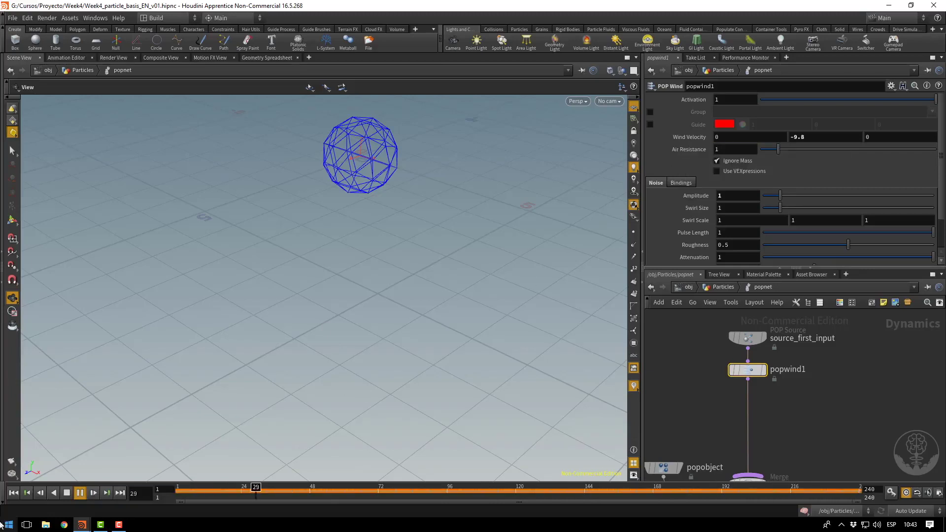
pyautogui.click(67, 493)
pyautogui.click(77, 495)
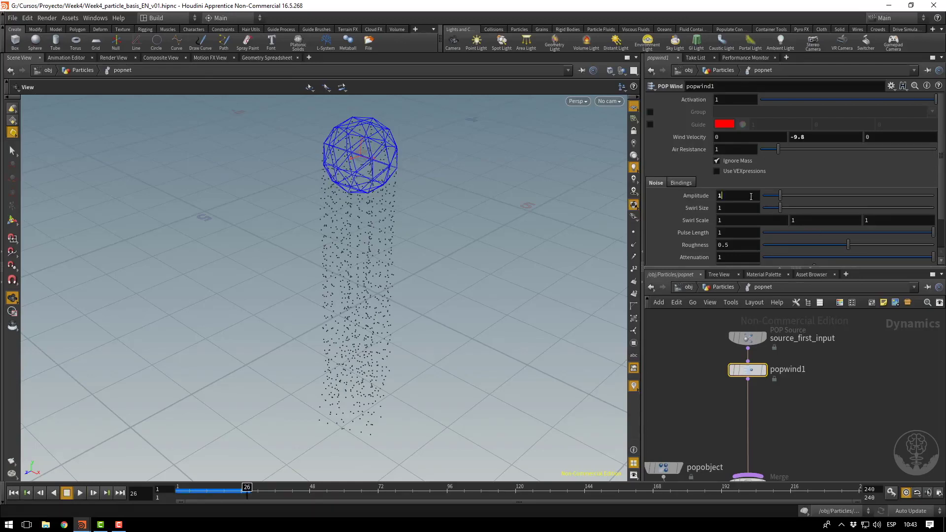
# Set popwind1's Y Wind Velocity to 0 and play from the first frame to inspect the noise motion around the sphere.
pyautogui.doubleClick(750, 196)
pyautogui.write('0')
pyautogui.press('Return')
pyautogui.click(13, 493)
pyautogui.click(79, 493)
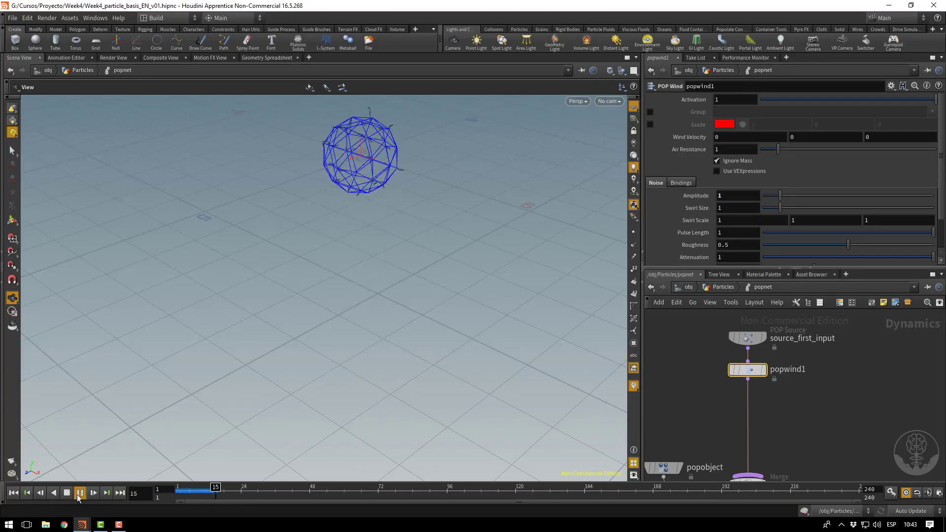
pyautogui.moveTo(443, 206); pyautogui.dragTo(386, 312, button='middle')
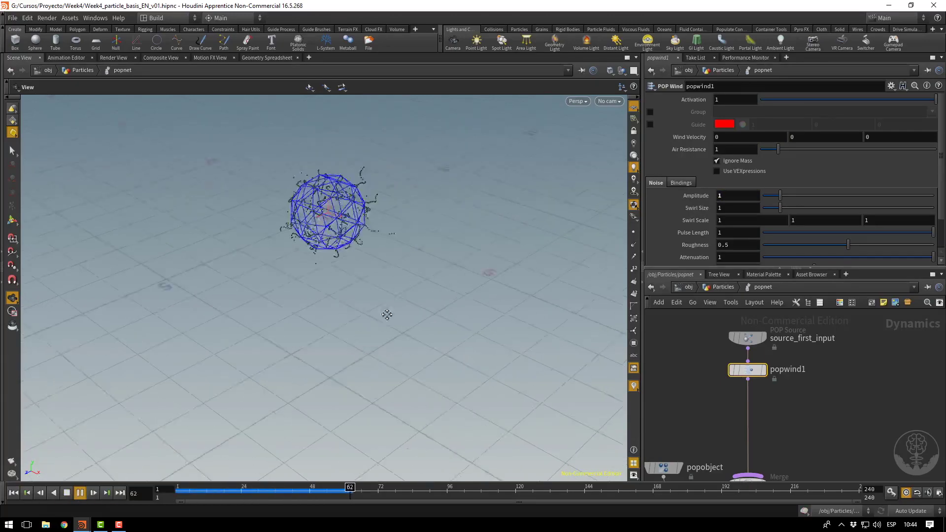
pyautogui.moveTo(386, 312); pyautogui.dragTo(585, 349, button='right')
pyautogui.moveTo(584, 349); pyautogui.dragTo(500, 372, button='middle')
pyautogui.moveTo(500, 371); pyautogui.dragTo(488, 256, button='right')
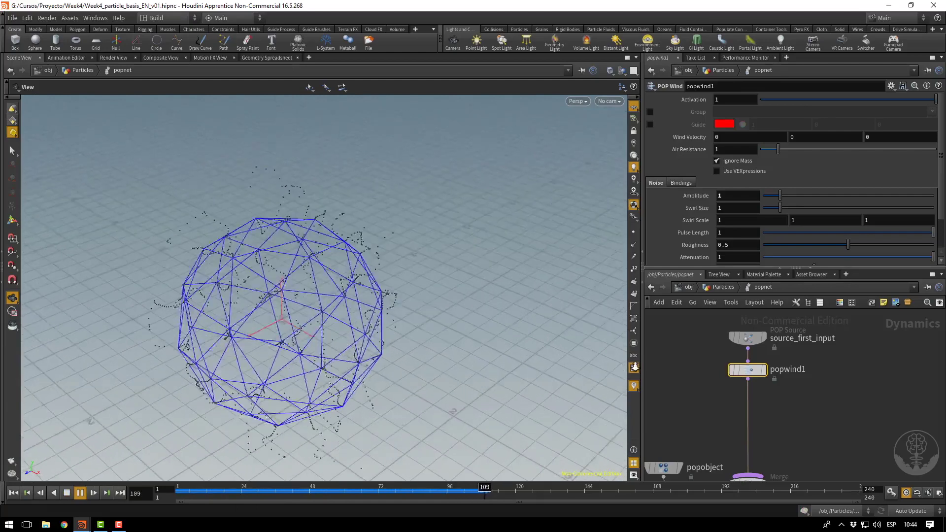
pyautogui.moveTo(487, 256); pyautogui.dragTo(535, 270, button='middle')
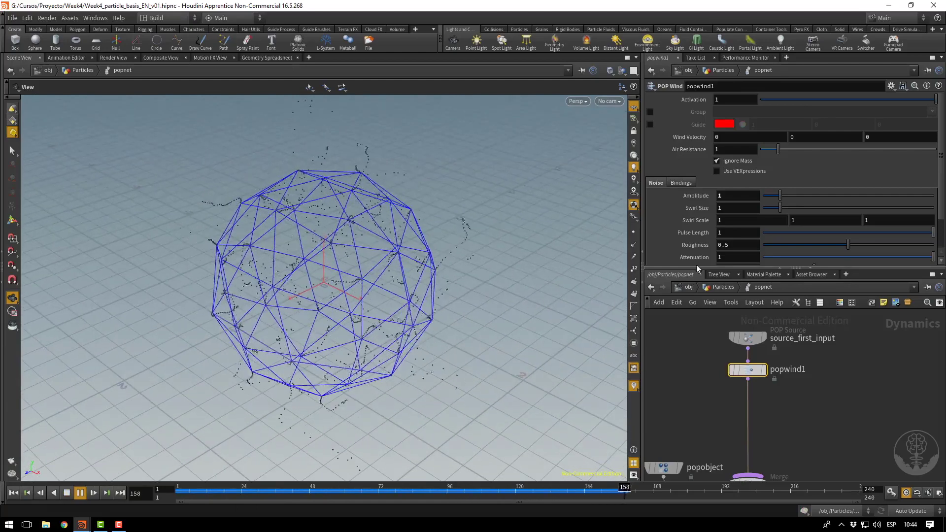
# Try noise Amplitude values of 5 and 0.1 on popwind1 while the simulation plays.
pyautogui.click(746, 199)
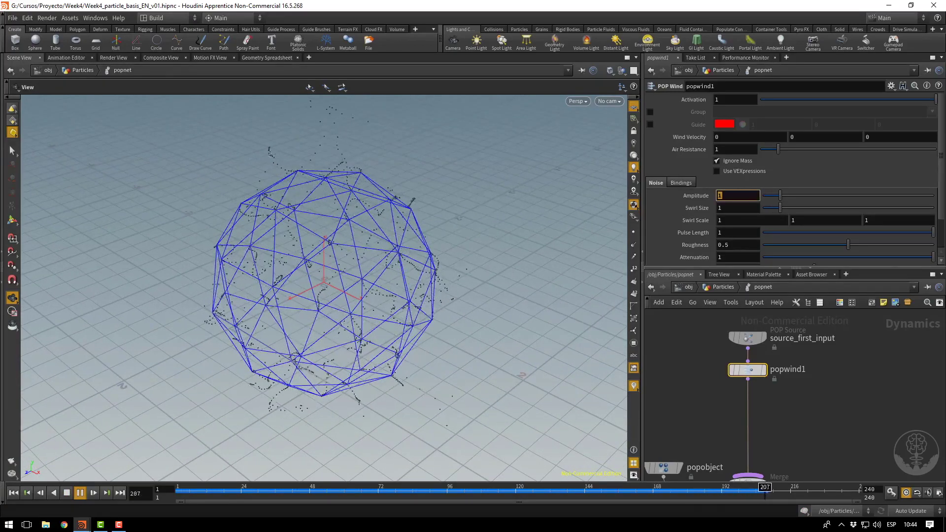
pyautogui.write('5')
pyautogui.press('Return')
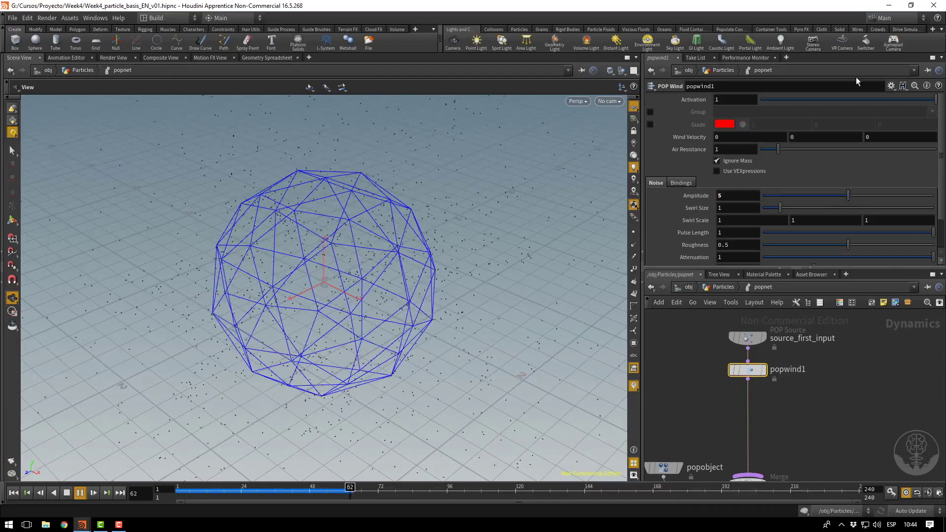
pyautogui.click(725, 195)
pyautogui.write('0.')
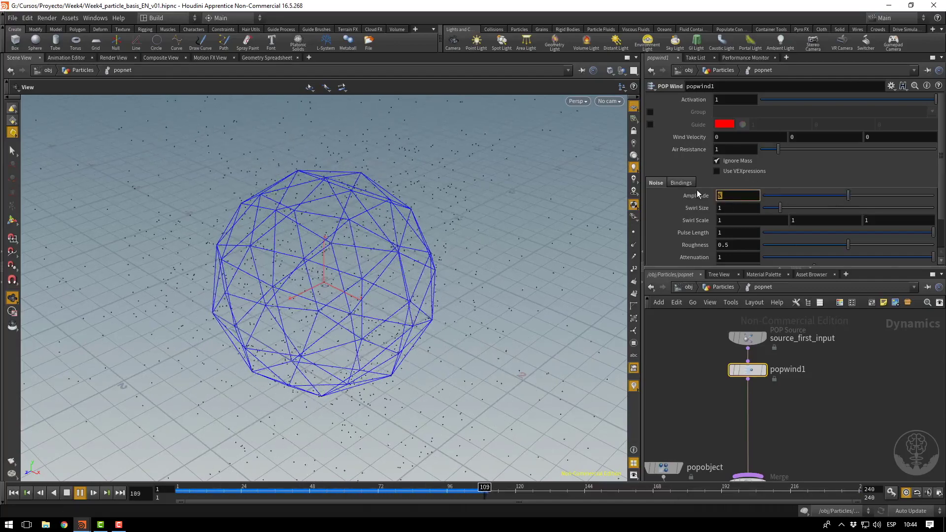
pyautogui.write('1')
pyautogui.press('Return')
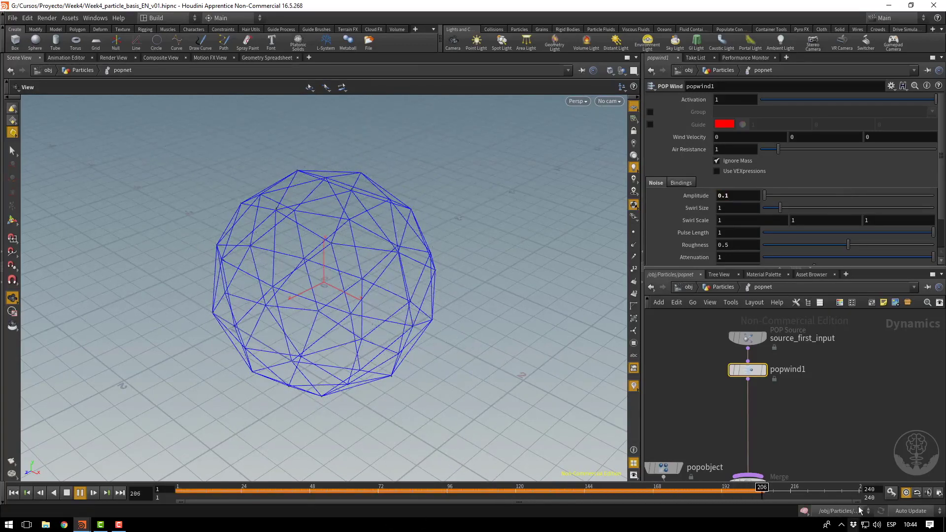
# Set the end frame of the playback range to 75.
pyautogui.click(878, 486)
pyautogui.write('75')
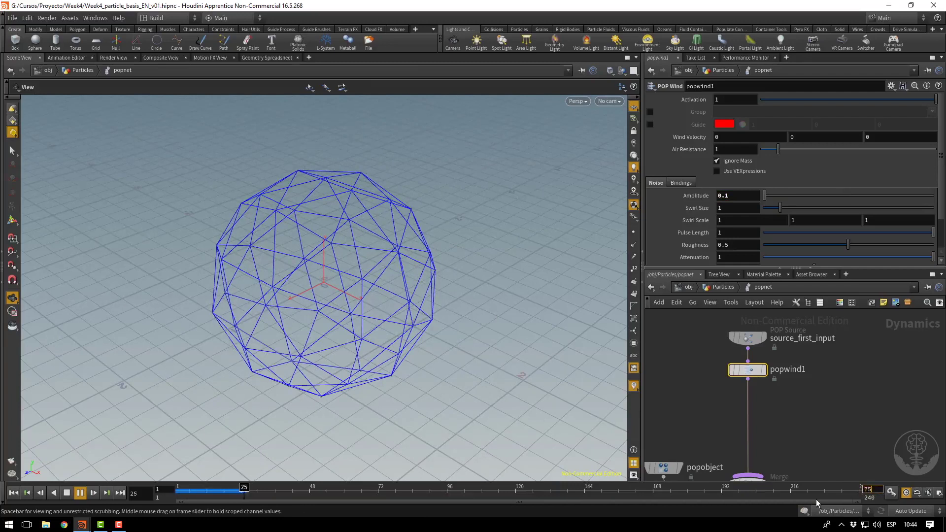
pyautogui.press('Return')
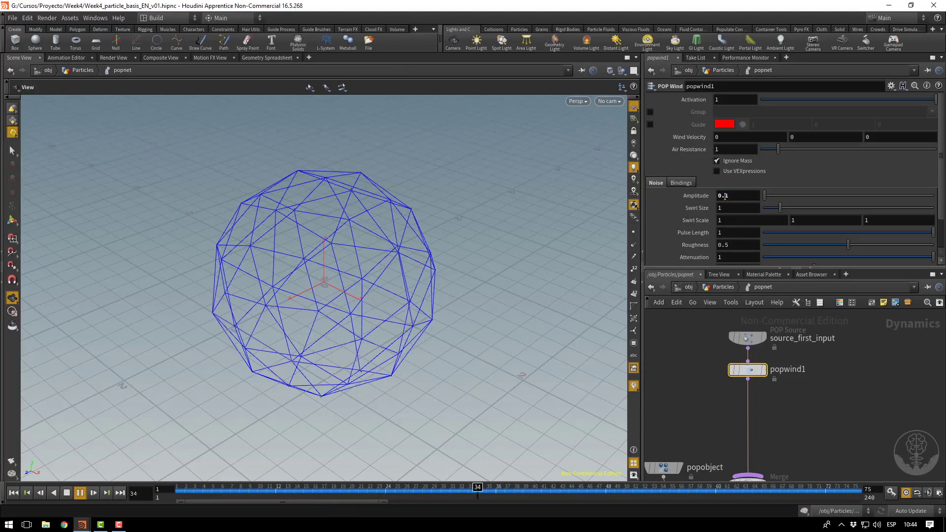
# Set popwind1's noise Amplitude to 1.
pyautogui.press('Return')
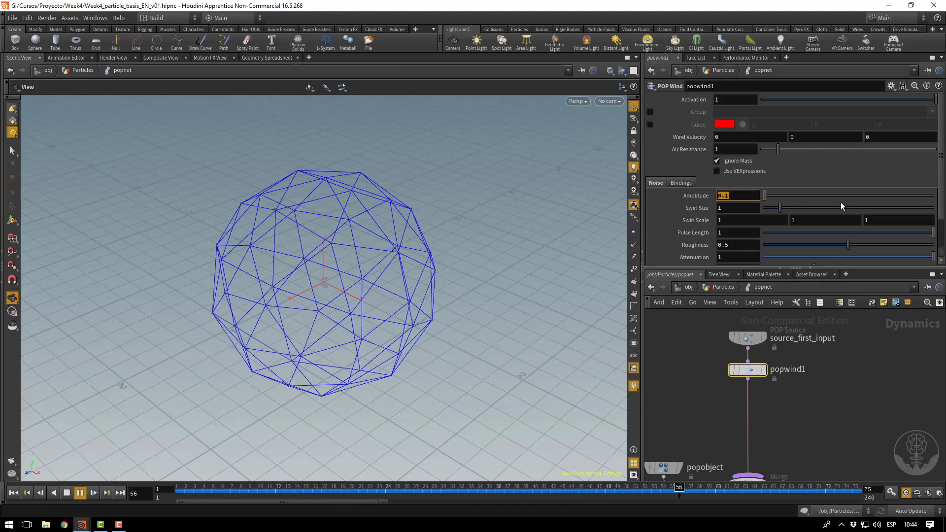
pyautogui.write('1')
pyautogui.press('Return')
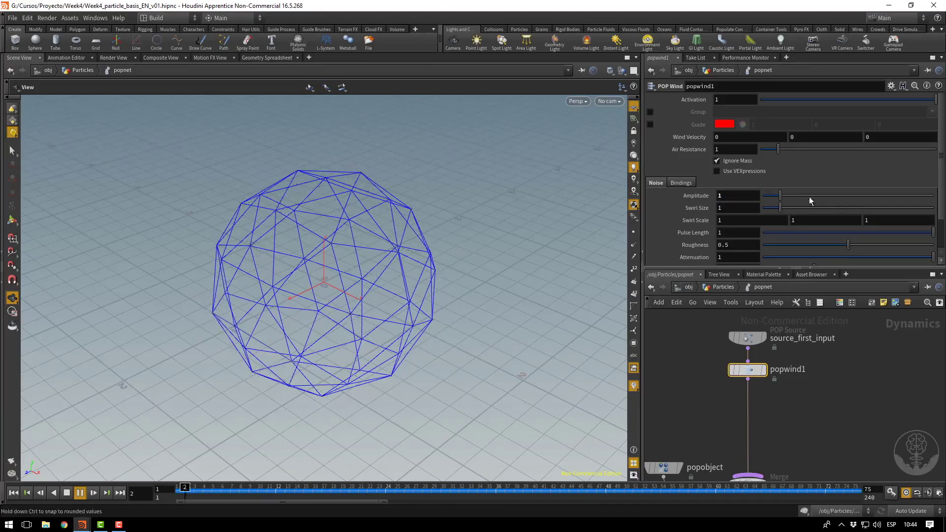
# Try noise Swirl Size values of 10 and 0.1 on popwind1 while the simulation plays, and return it to 1.
pyautogui.click(727, 207)
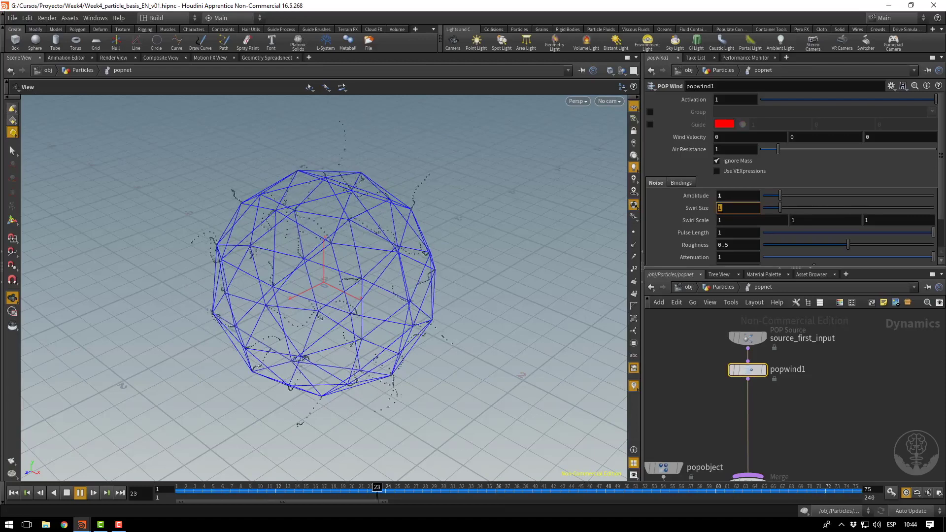
pyautogui.write('10')
pyautogui.press('Return')
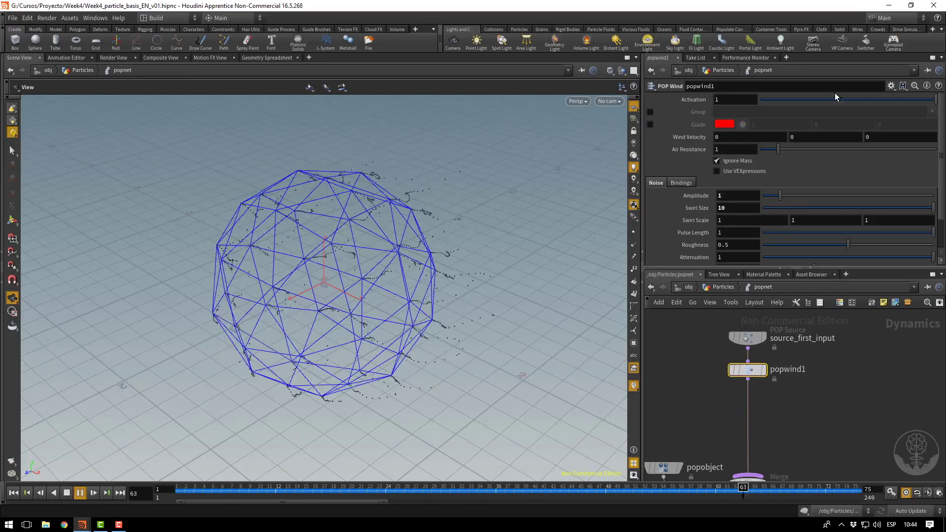
pyautogui.write('0.1')
pyautogui.press('Return')
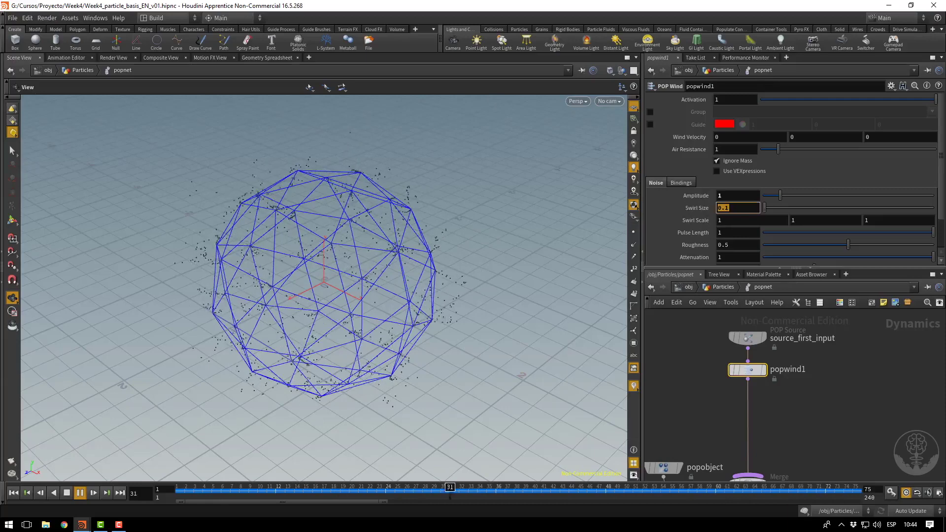
pyautogui.write('1')
pyautogui.press('Return')
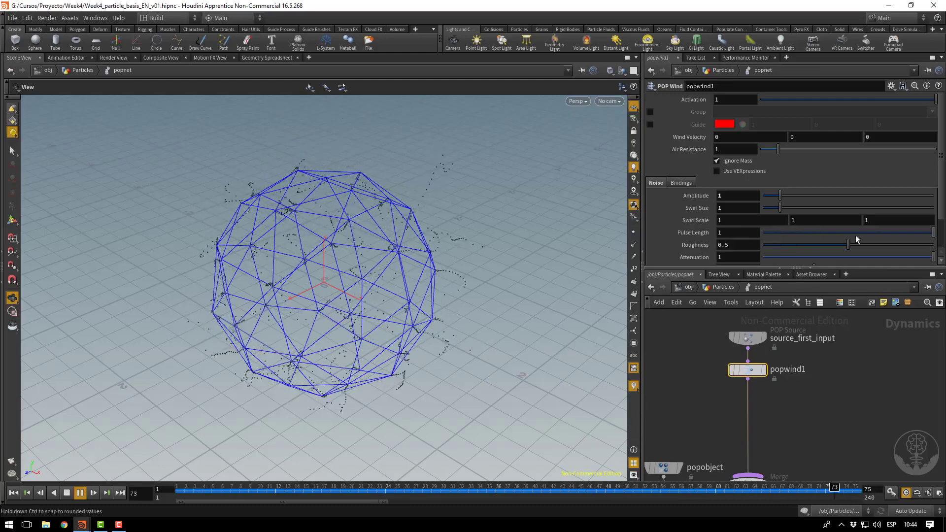
pyautogui.click(769, 225)
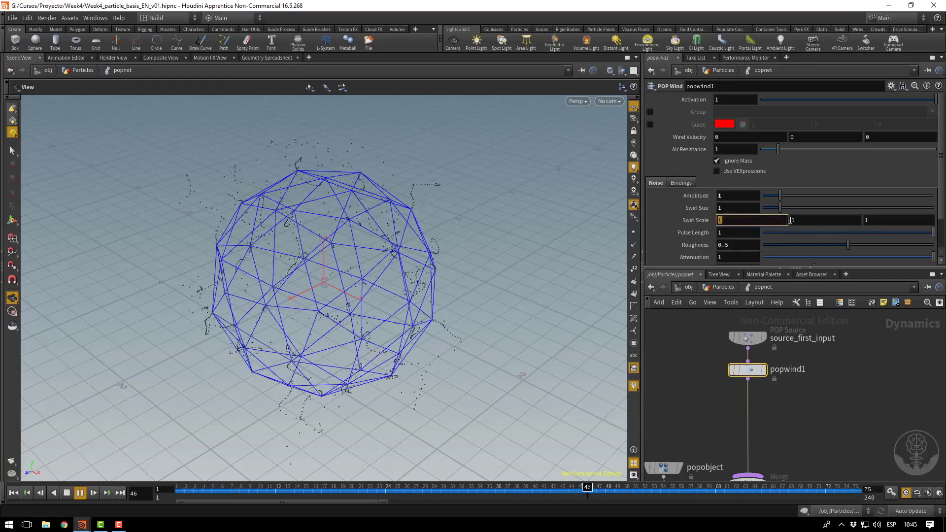
pyautogui.press('Tab')
pyautogui.press('Tab')
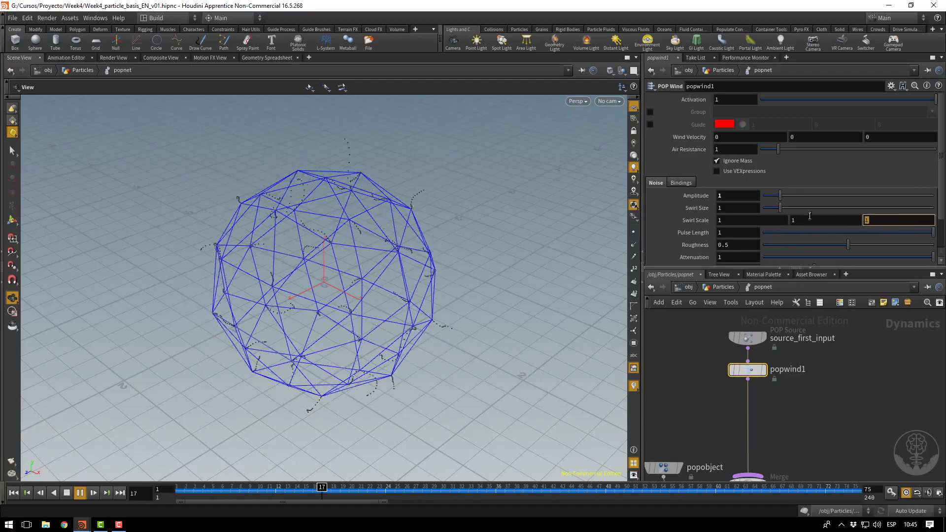
# Set popwind1's noise Pulse Length to 0 while the simulation plays.
pyautogui.scroll(-2, 803, 209)
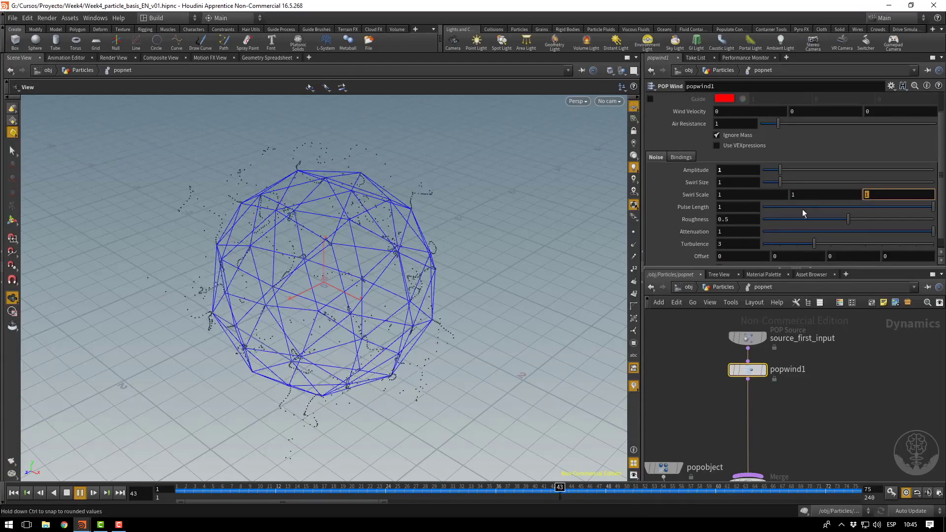
pyautogui.click(743, 206)
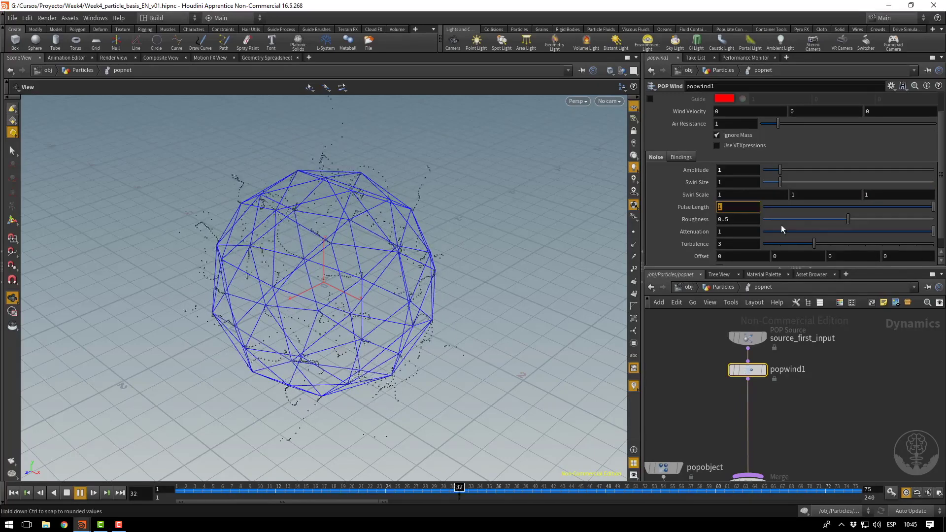
pyautogui.write('0')
pyautogui.press('Return')
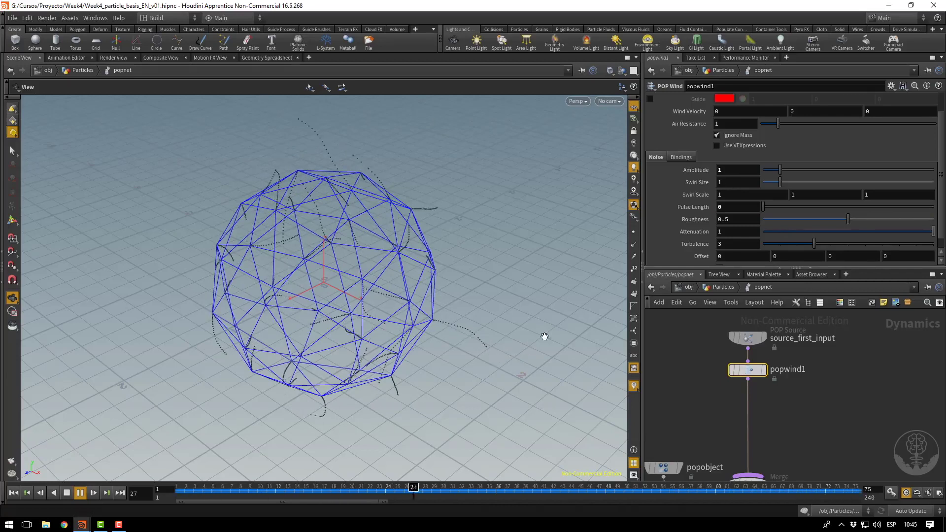
# Set the Life Expectancy of the source_first_input node to 5.
pyautogui.click(744, 338)
pyautogui.doubleClick(730, 209)
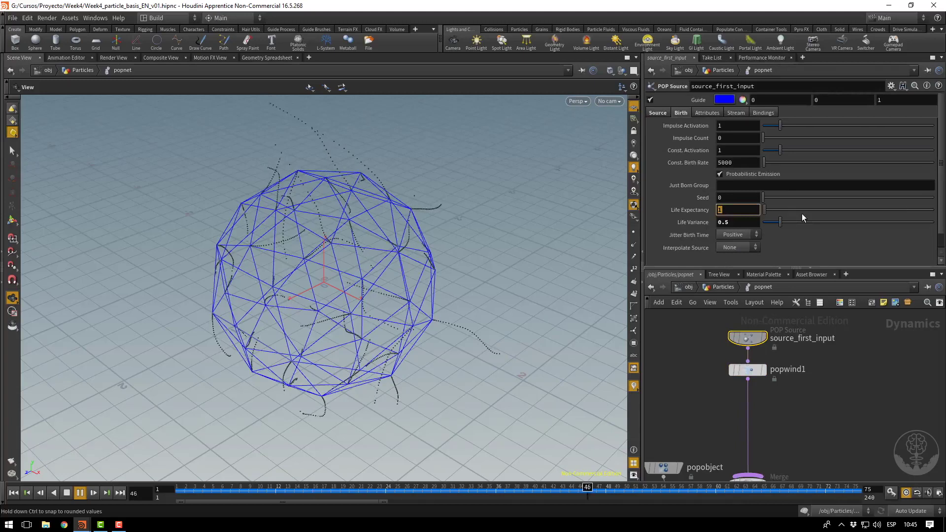
pyautogui.write('5')
pyautogui.press('Return')
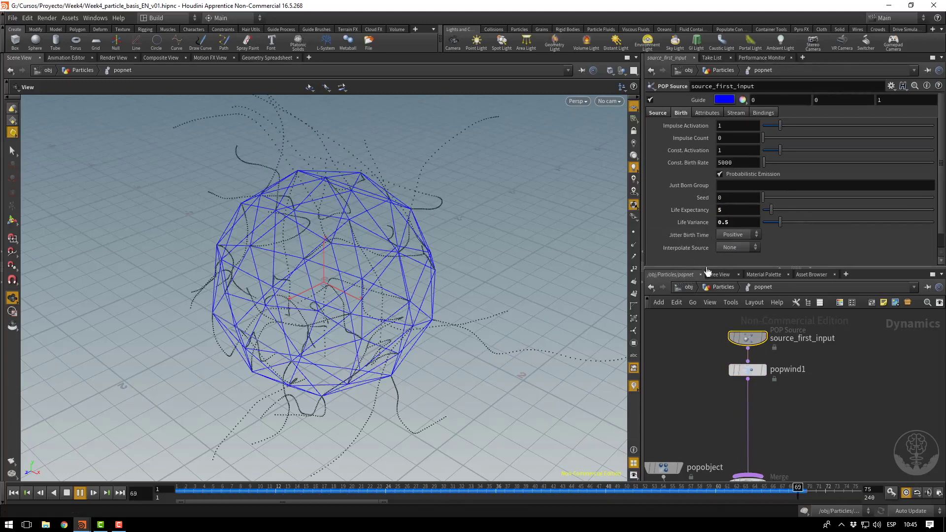
# Try noise Pulse Length values of 0.1 and 10 on popwind1 during playback, and return it to 0.
pyautogui.click(747, 369)
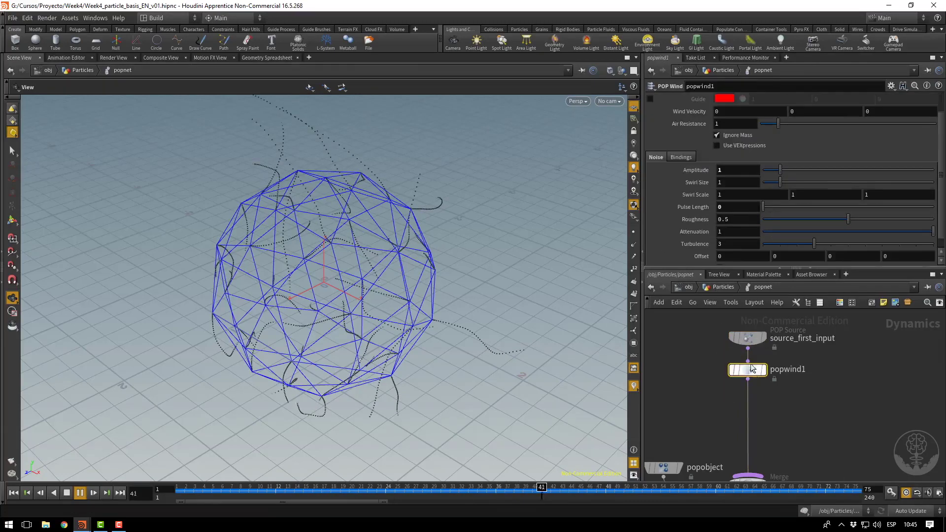
pyautogui.click(725, 207)
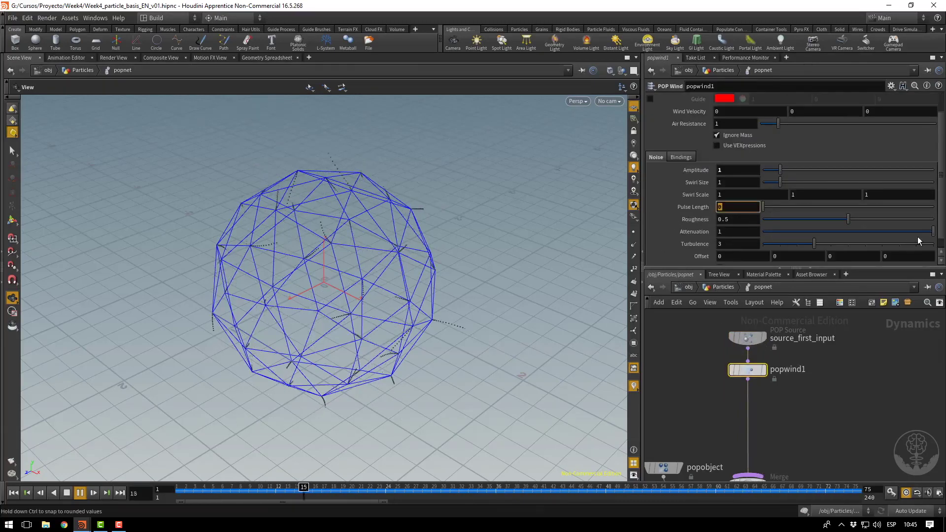
pyautogui.write('0.1')
pyautogui.press('Return')
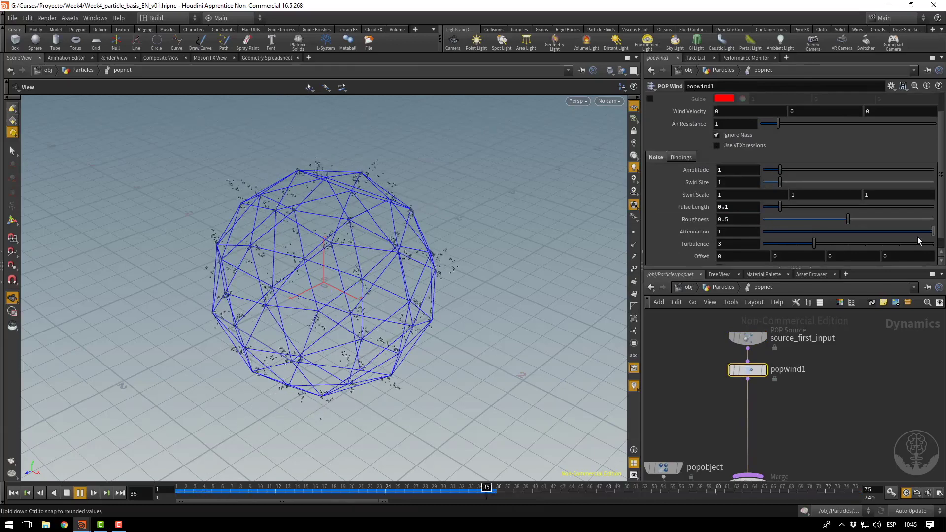
pyautogui.click(728, 207)
pyautogui.press('BackSpace')
pyautogui.press('BackSpace')
pyautogui.press('BackSpace')
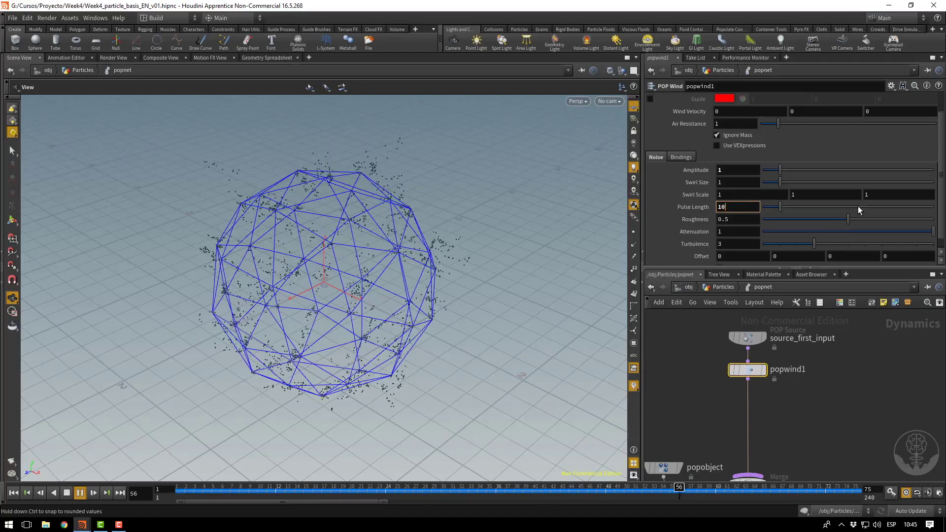
pyautogui.write('10')
pyautogui.press('Return')
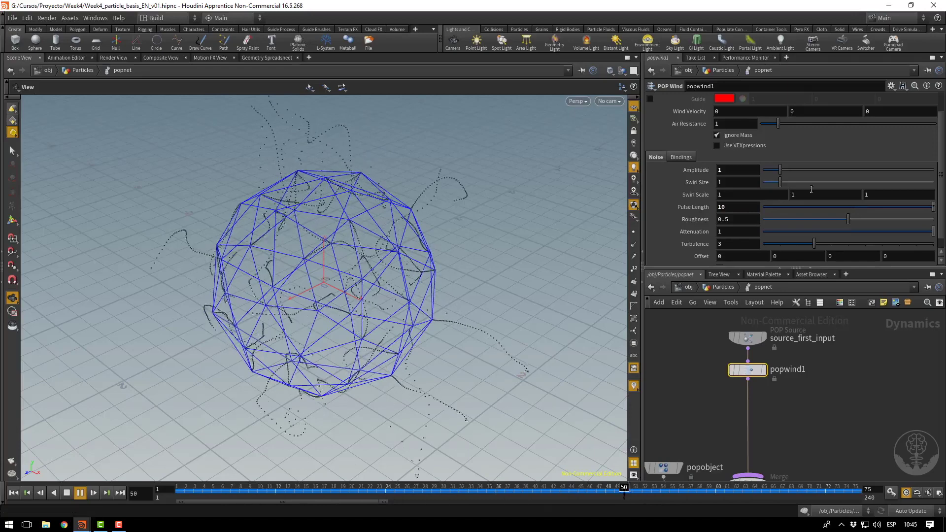
pyautogui.click(738, 207)
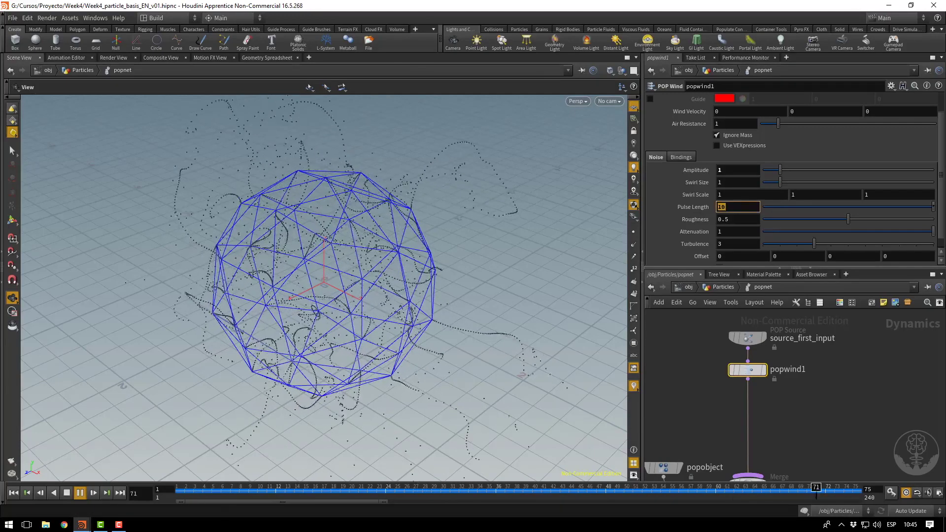
pyautogui.write('0')
pyautogui.press('Return')
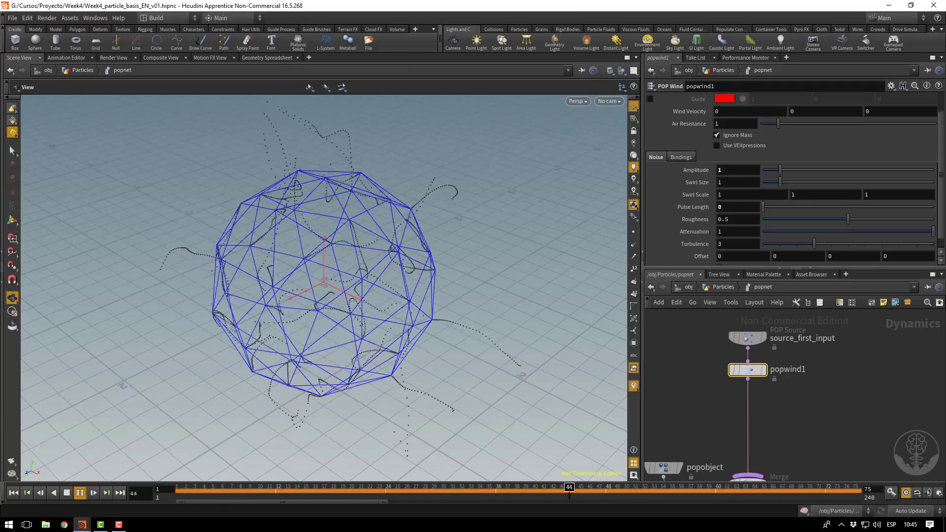
# Try noise Roughness values of 0.1 and 1 on popwind1 during playback, and return it to 0.5.
pyautogui.click(738, 219)
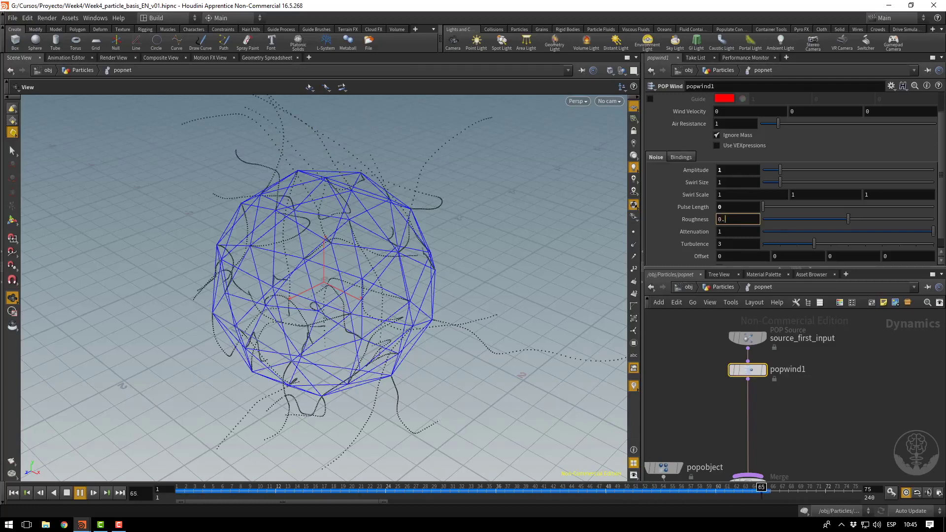
pyautogui.write('0.1')
pyautogui.press('Return')
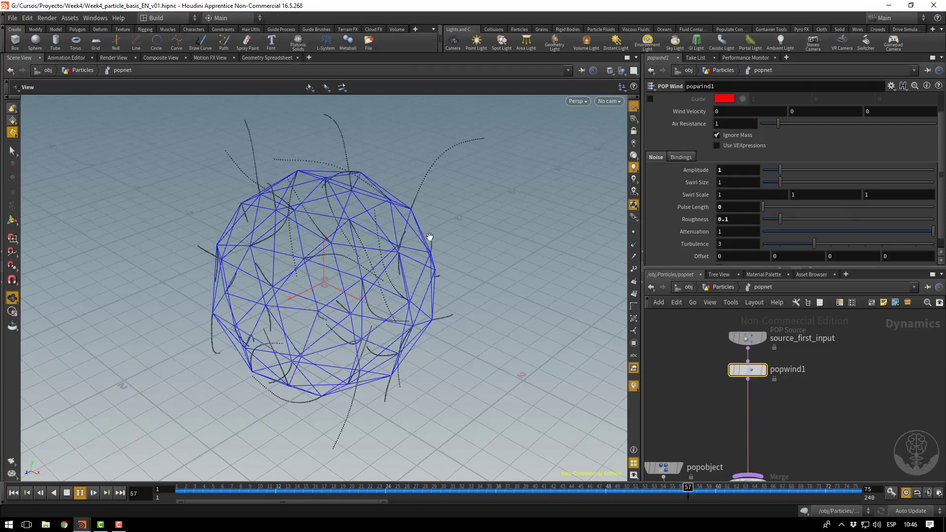
pyautogui.click(736, 220)
pyautogui.write('1')
pyautogui.press('Return')
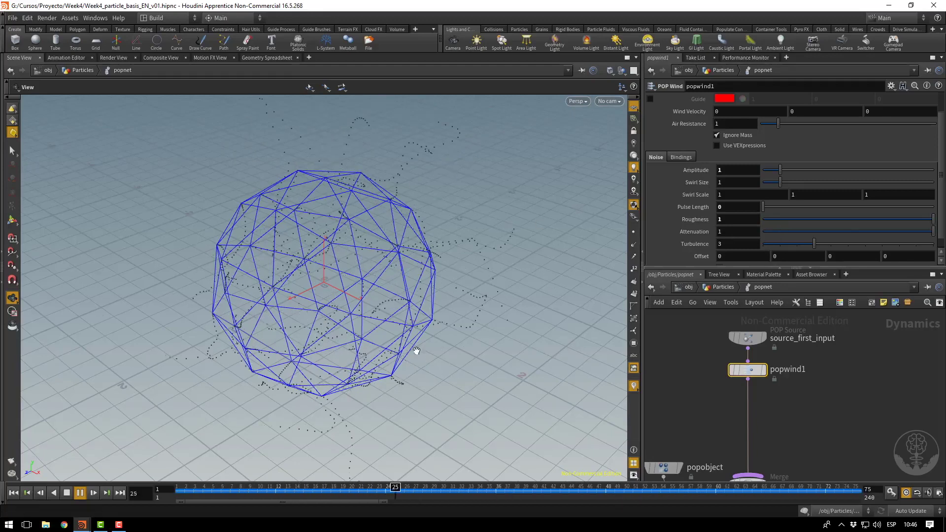
pyautogui.doubleClick(743, 222)
pyautogui.write('0.5')
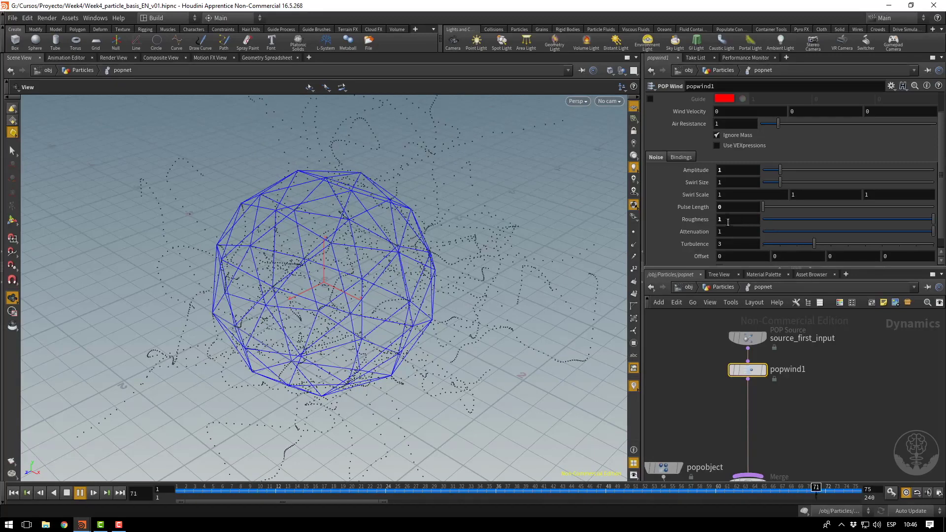
pyautogui.press('Return')
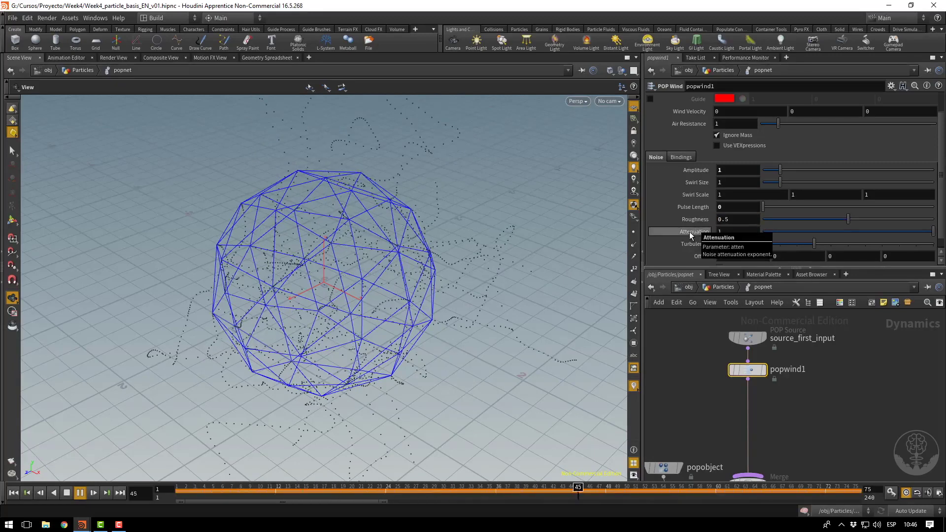
# Set popwind1's noise Turbulence to 5 and stop the playback after inspecting the particle motion.
pyautogui.doubleClick(738, 244)
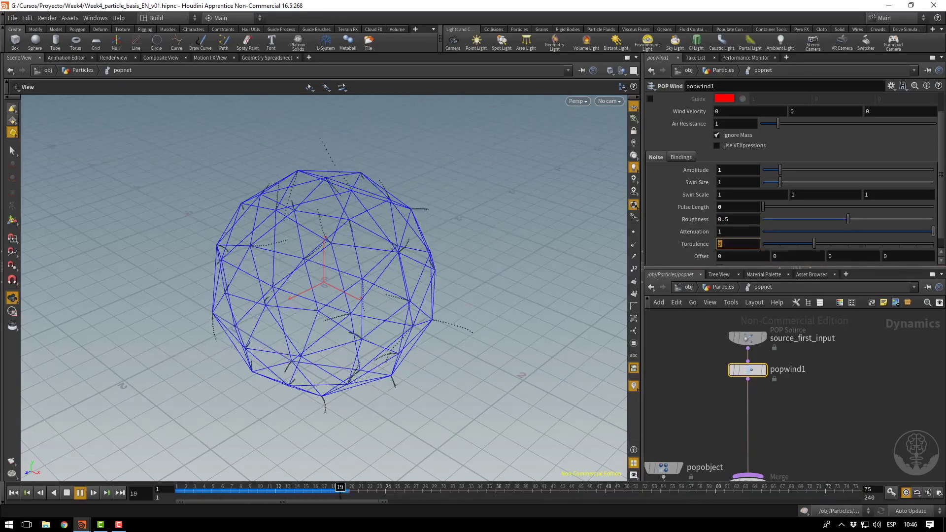
pyautogui.write('5')
pyautogui.press('Return')
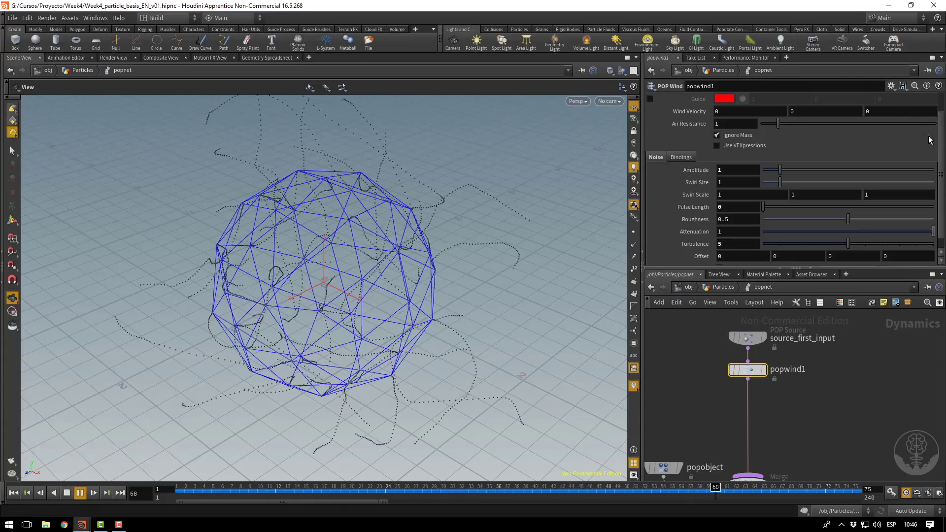
pyautogui.doubleClick(794, 370)
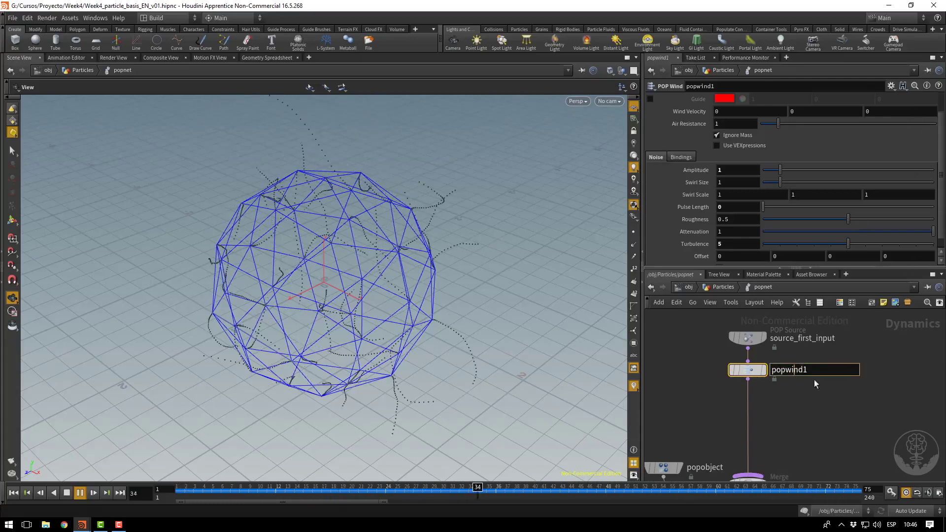
pyautogui.press('Return')
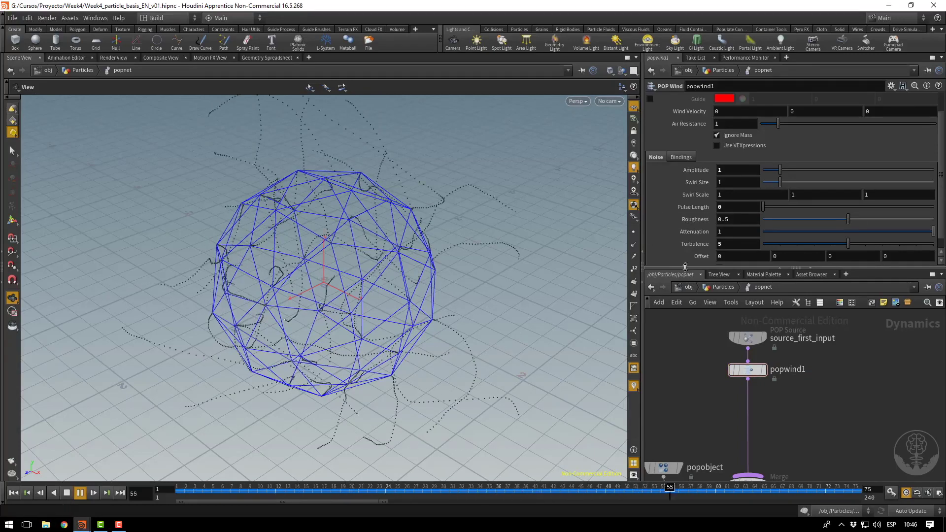
pyautogui.click(67, 493)
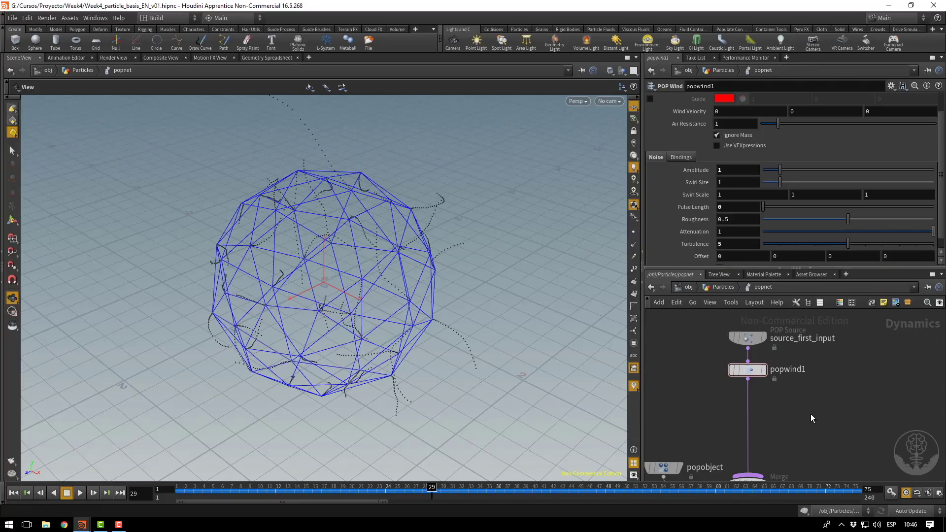
# Add a POP Drag node to the popnet network beside the wire below popwind1.
pyautogui.press('Tab')
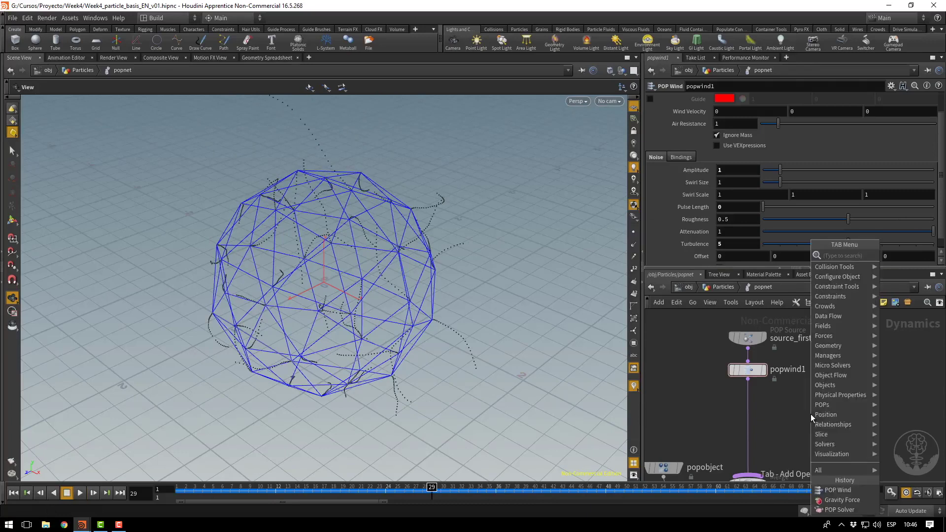
pyautogui.write('pop d')
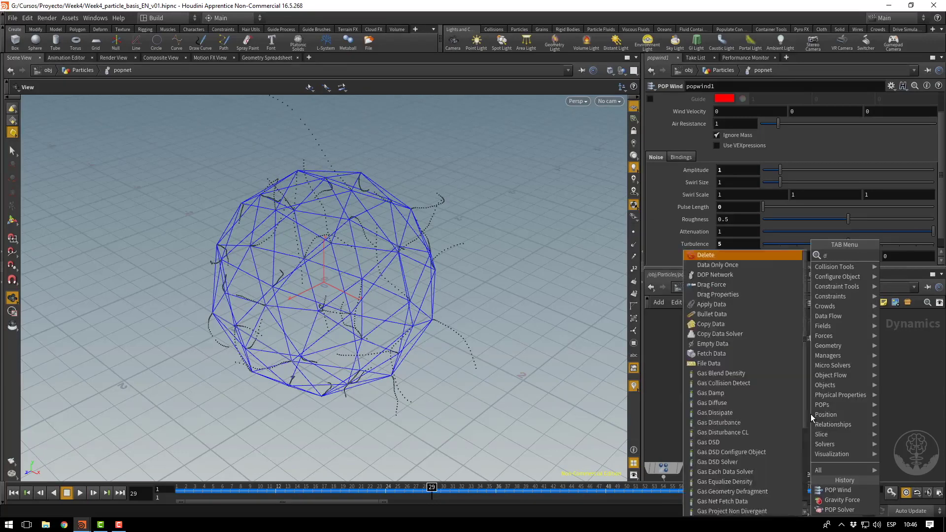
pyautogui.write('ra')
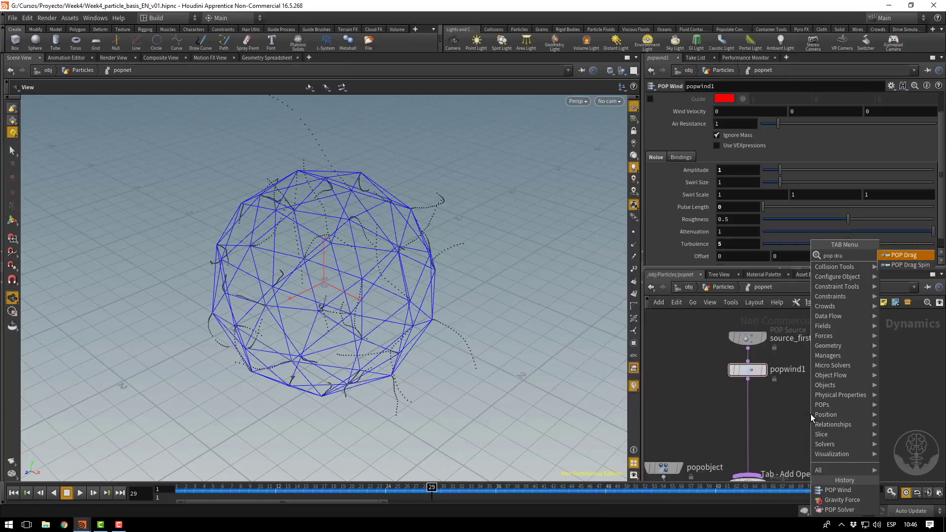
pyautogui.press('Return')
pyautogui.click(811, 414)
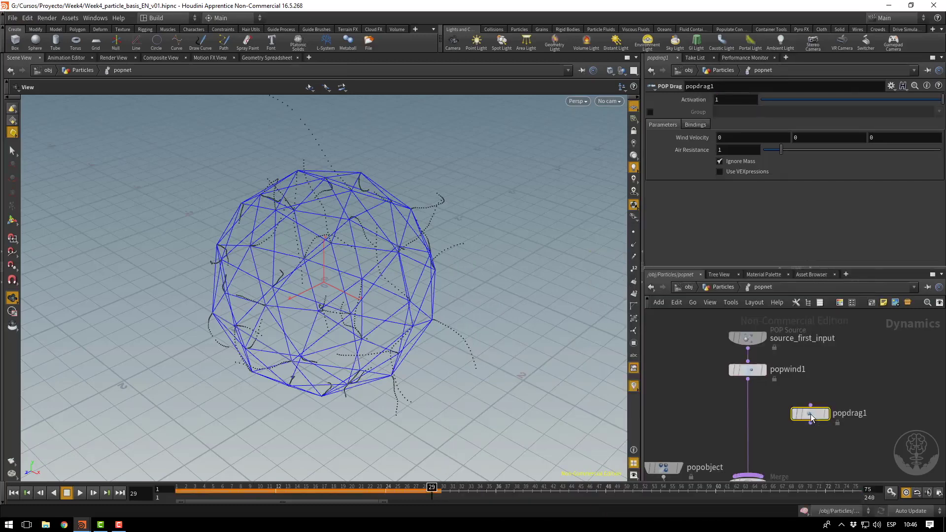
# Add a POP Property node to the popnet network, beside popwind1 and unconnected.
pyautogui.press('Tab')
pyautogui.write('pop')
pyautogui.write(' dr')
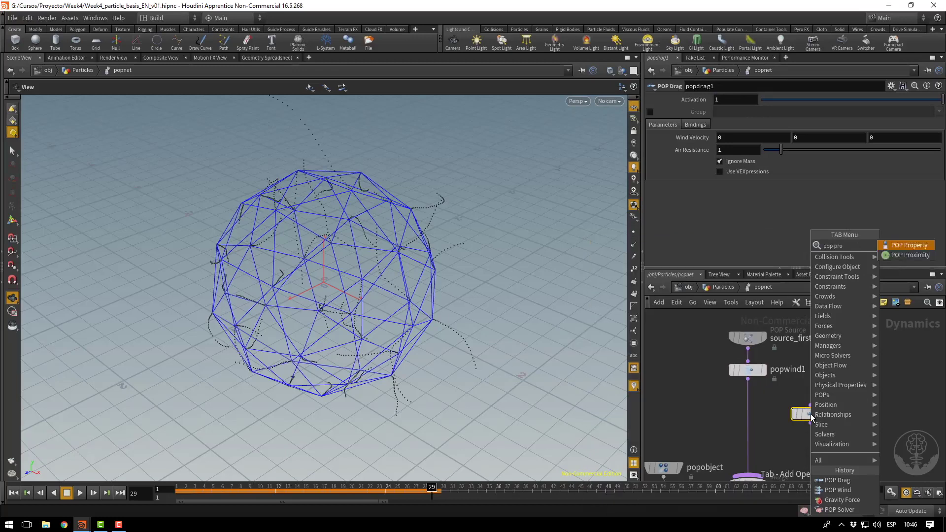
pyautogui.press('Return')
pyautogui.click(893, 378)
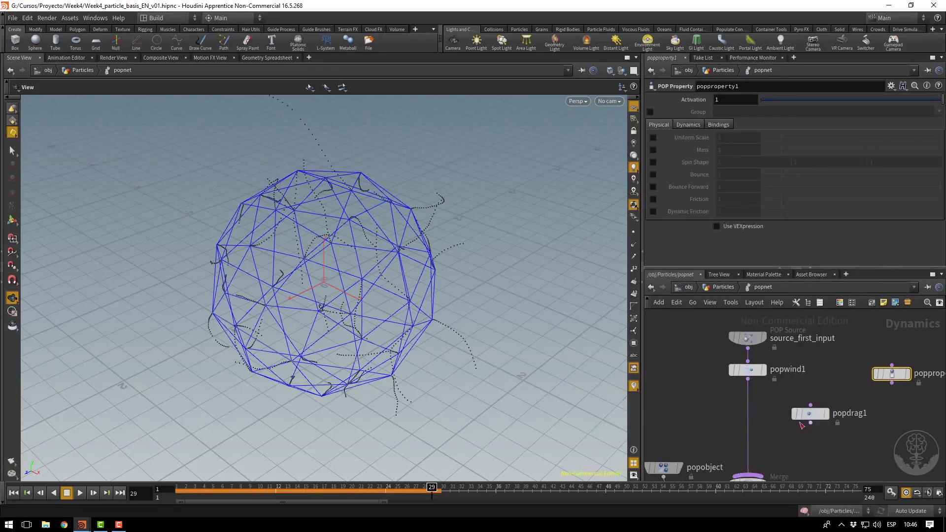
# Insert the popdrag1 node into the connection between popwind1 and the merge node.
pyautogui.moveTo(810, 414); pyautogui.dragTo(744, 412)
pyautogui.moveTo(743, 409)
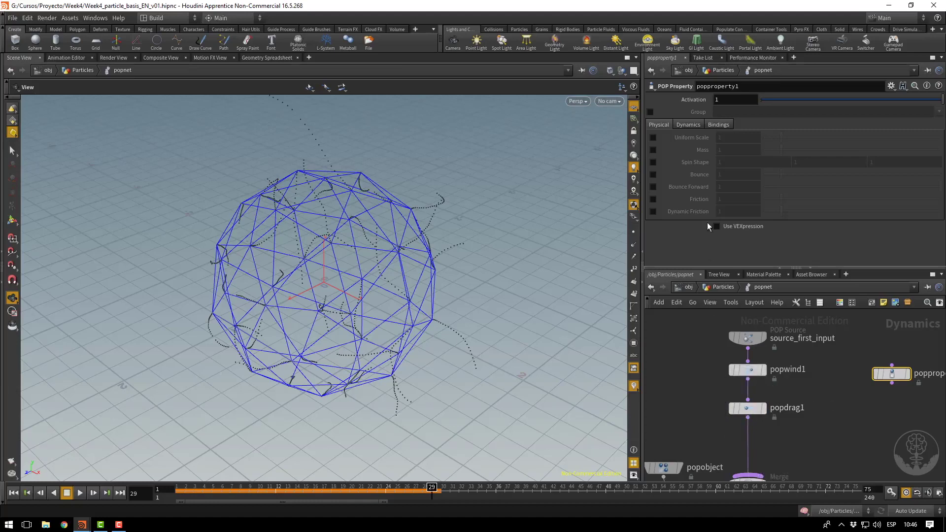
# Set popdrag1's Air Resistance to 5 and play the simulation from the first frame.
pyautogui.click(748, 407)
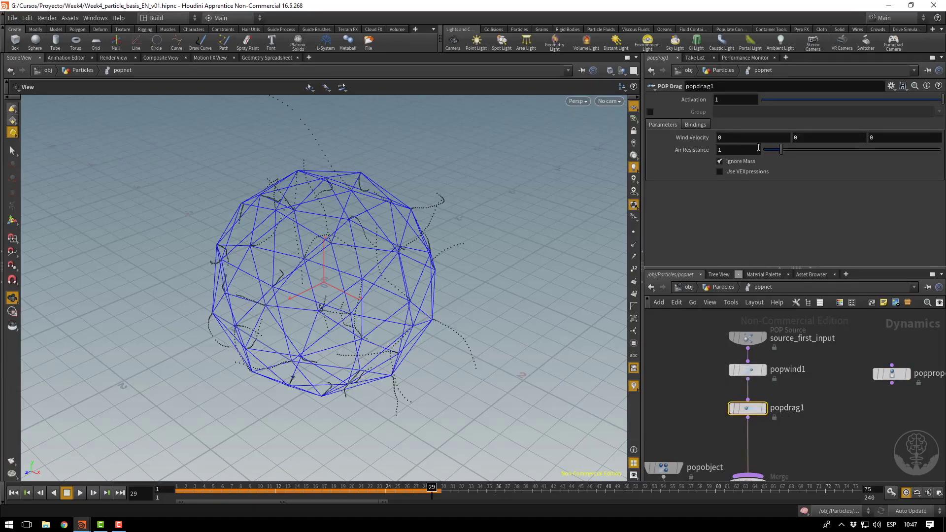
pyautogui.click(720, 149)
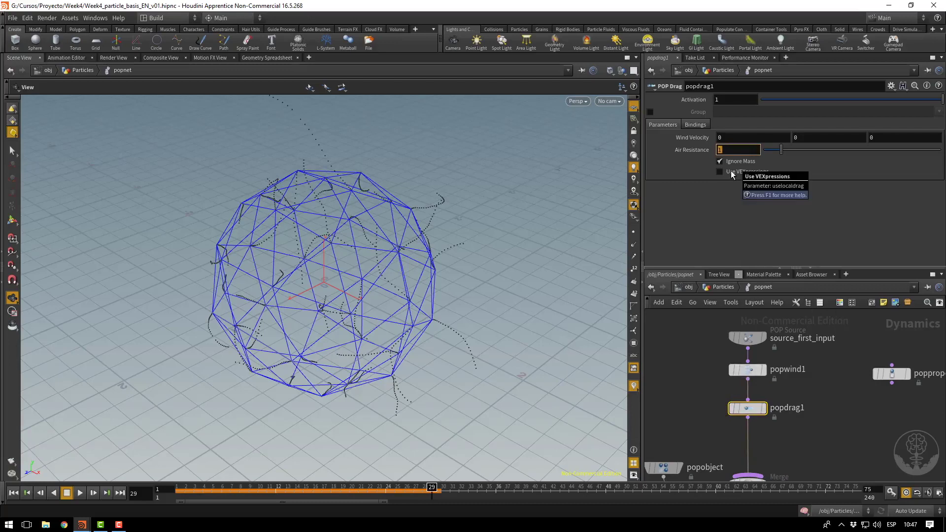
pyautogui.write('5')
pyautogui.press('Return')
pyautogui.click(13, 493)
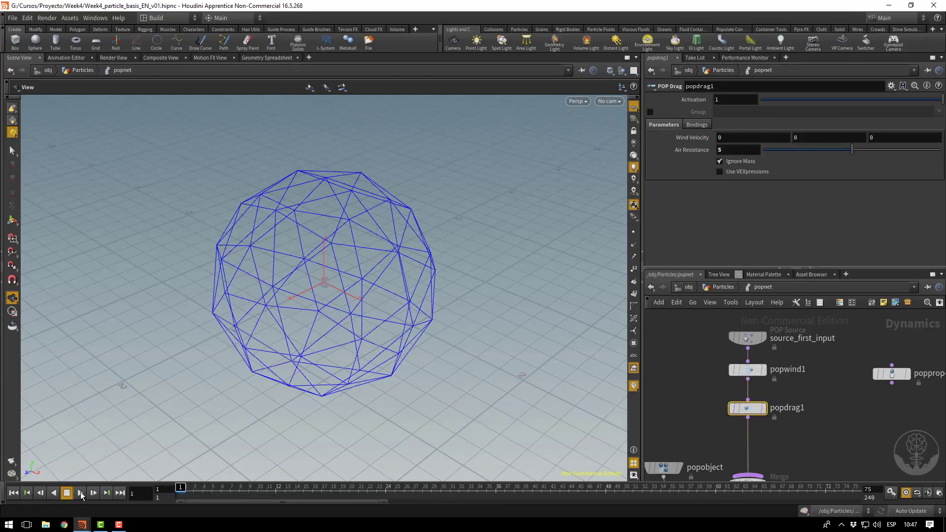
pyautogui.click(80, 492)
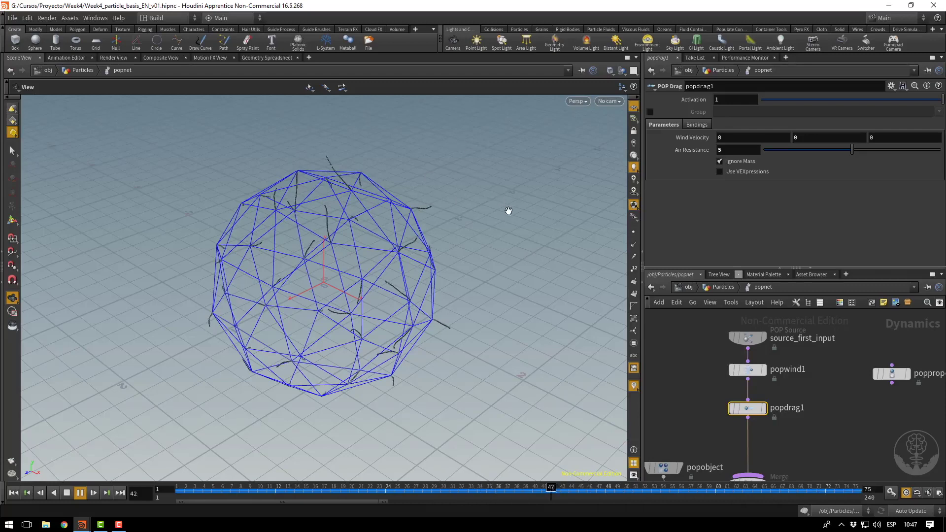
# Set popdrag1's Air Resistance to 0 and stop the playback after checking the particle motion.
pyautogui.click(659, 152)
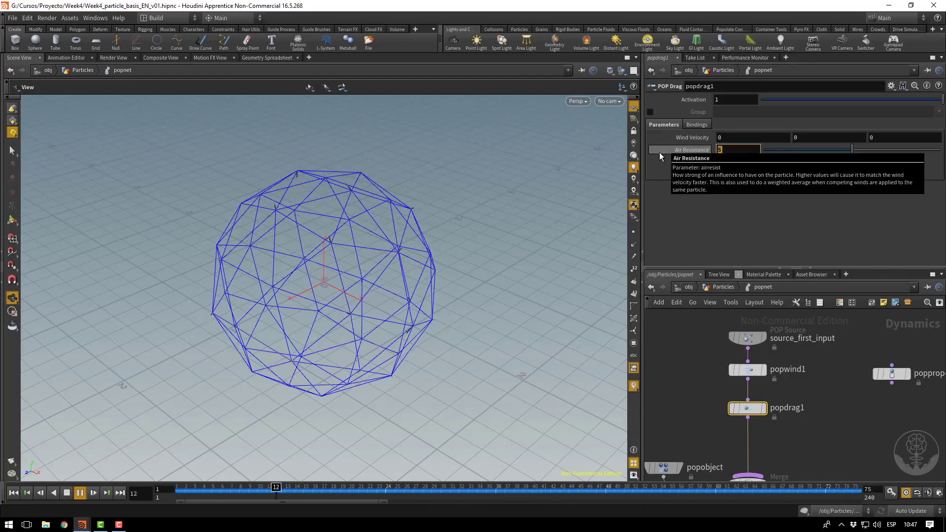
pyautogui.write('0')
pyautogui.press('Return')
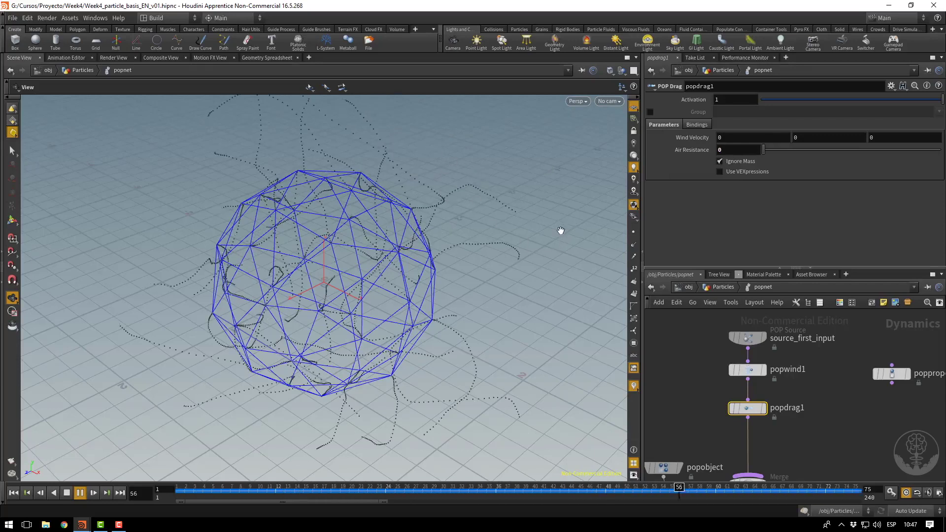
pyautogui.click(67, 492)
# Move popdrag1 down towards the merge node and insert popproperty1 into the connection between popwind1 and popdrag1.
pyautogui.moveTo(828, 412); pyautogui.dragTo(787, 388, button='middle')
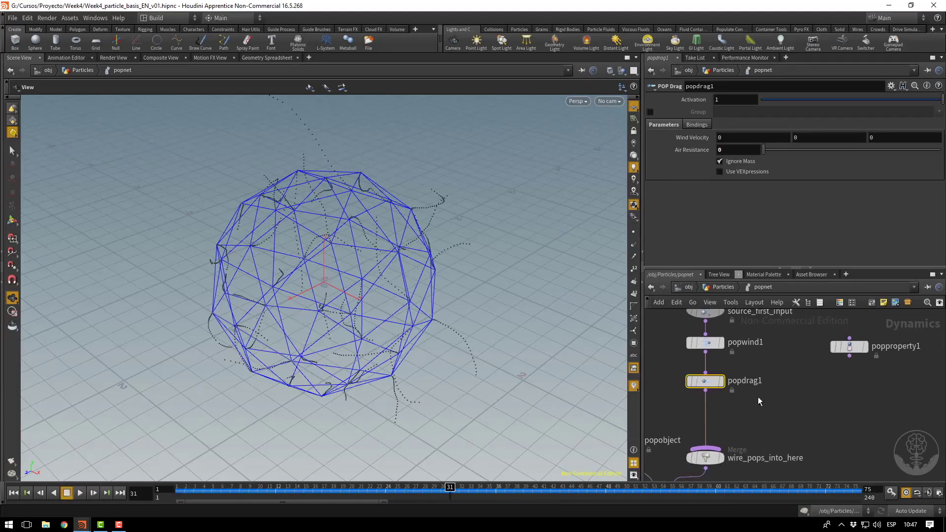
pyautogui.moveTo(706, 385); pyautogui.dragTo(707, 420)
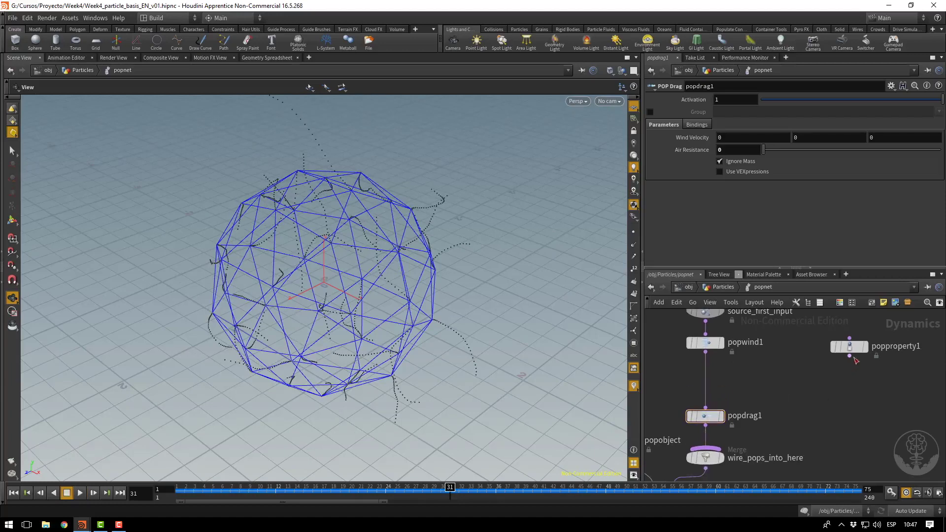
pyautogui.moveTo(850, 348); pyautogui.dragTo(705, 384)
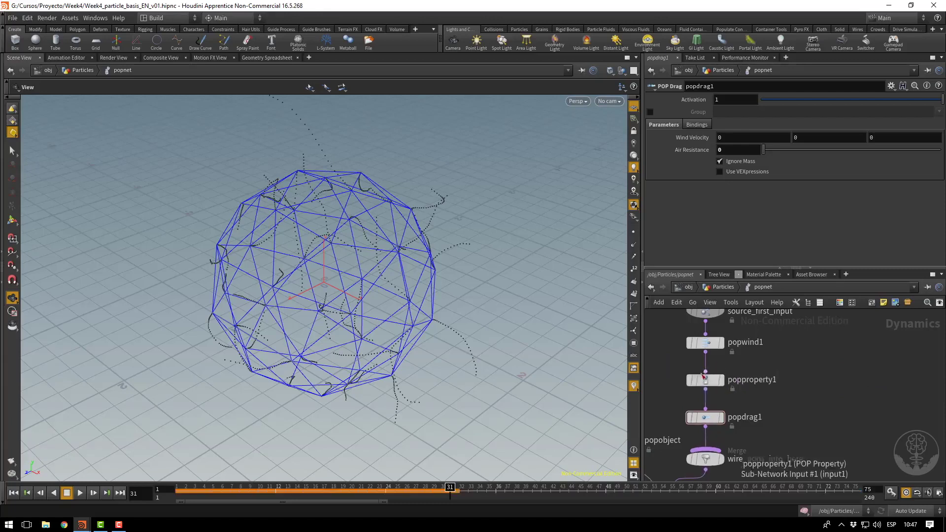
# Review popproperty1's Dynamics, Bindings and Physical parameters.
pyautogui.click(705, 384)
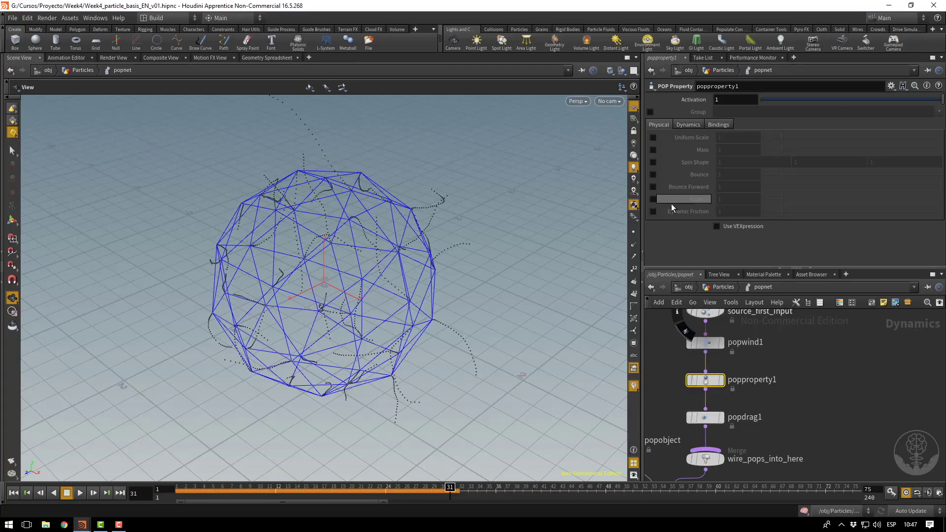
pyautogui.click(687, 124)
pyautogui.click(717, 125)
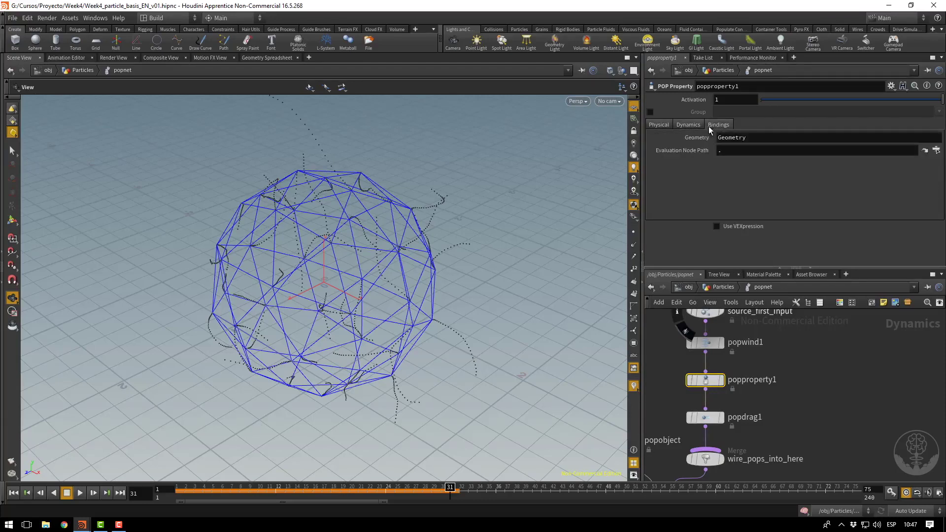
pyautogui.click(655, 126)
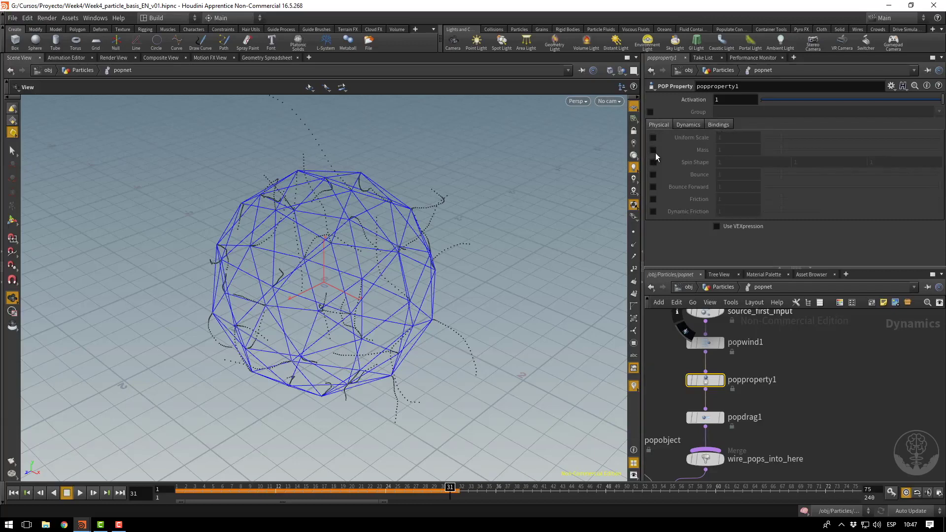
pyautogui.moveTo(653, 149)
# Inspect the particle attributes of popobject's Geometry data in the Geometry Spreadsheet.
pyautogui.click(257, 58)
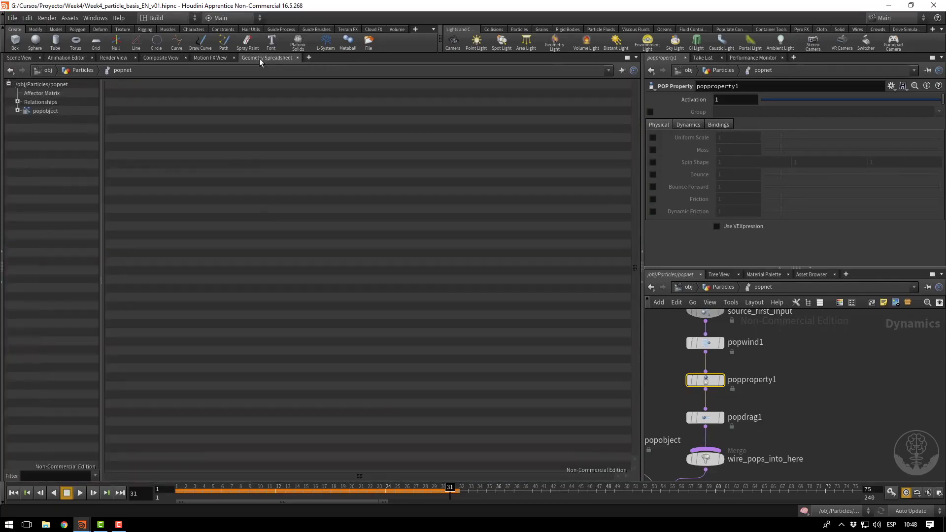
pyautogui.click(17, 111)
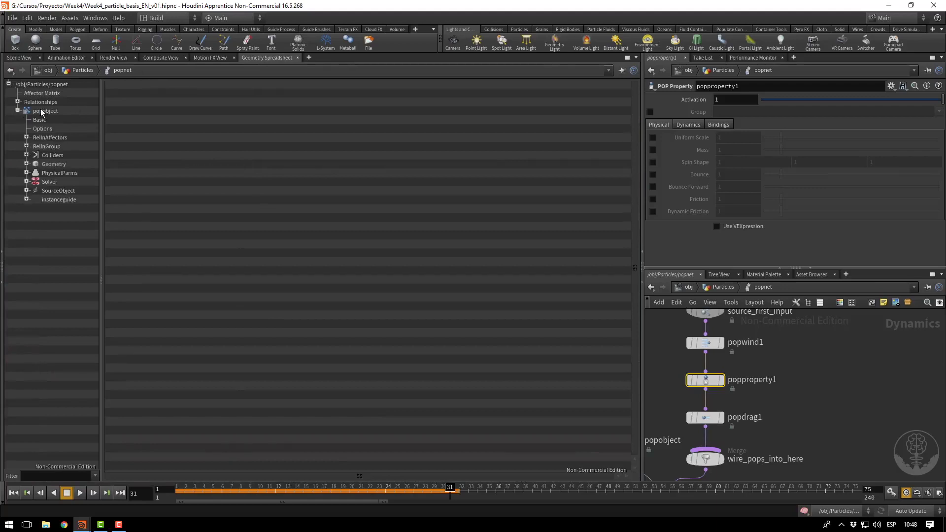
pyautogui.click(40, 111)
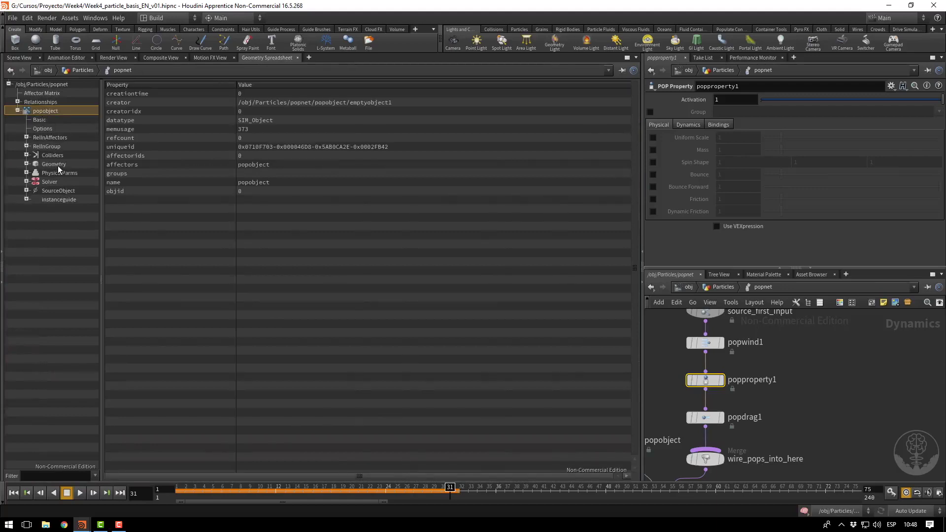
pyautogui.click(58, 164)
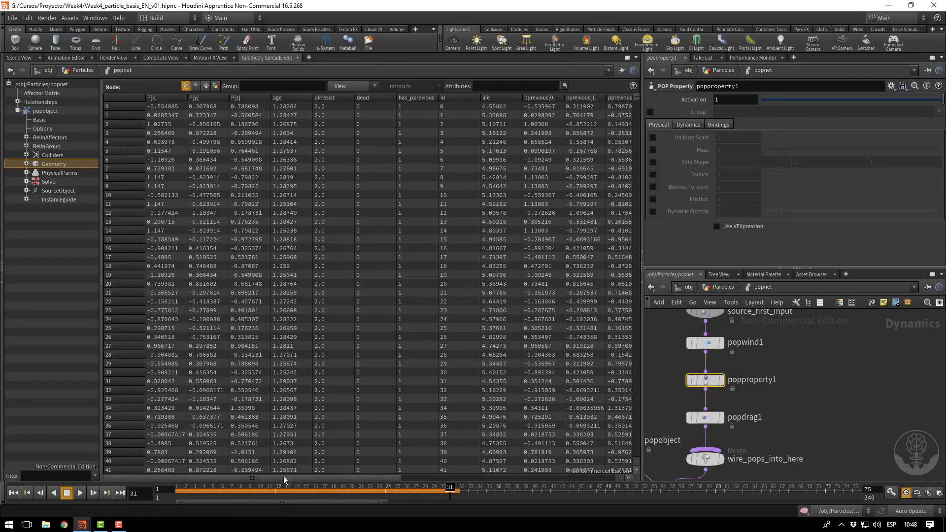
pyautogui.moveTo(283, 475); pyautogui.dragTo(541, 488)
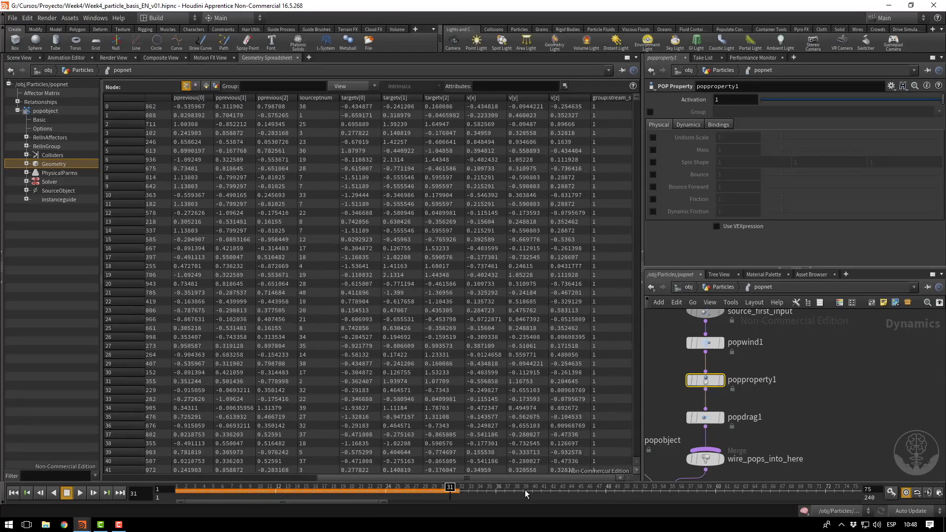
pyautogui.click(234, 475)
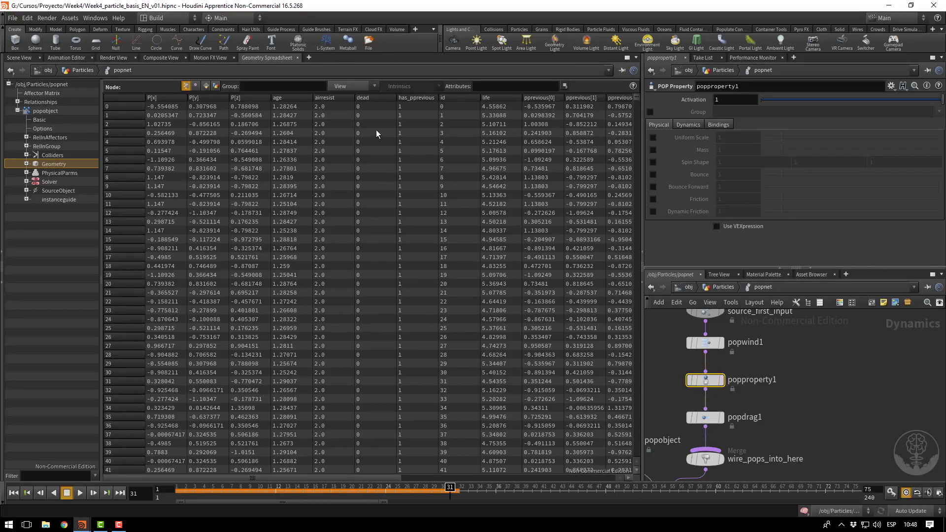
# Return to the first frame, sort the particle attributes by id and check the remaining attribute columns.
pyautogui.click(13, 493)
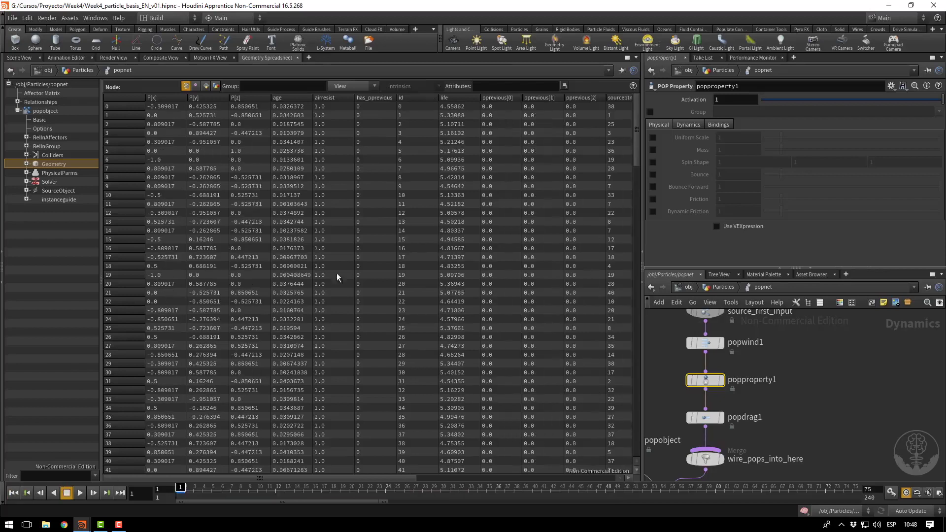
pyautogui.click(404, 98)
pyautogui.moveTo(207, 477); pyautogui.dragTo(436, 473)
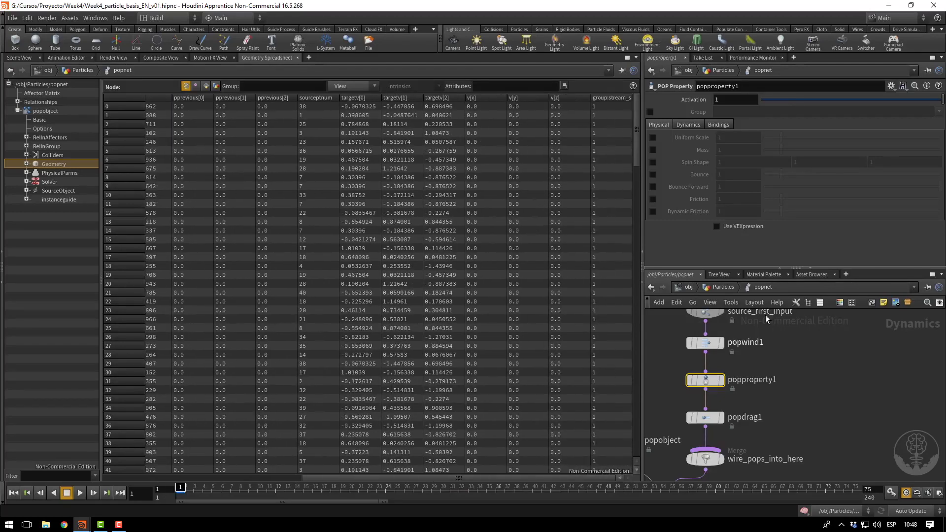
# Enable the Mass property on popproperty1, try a value of 1.59, and set Mass to 1.
pyautogui.click(652, 149)
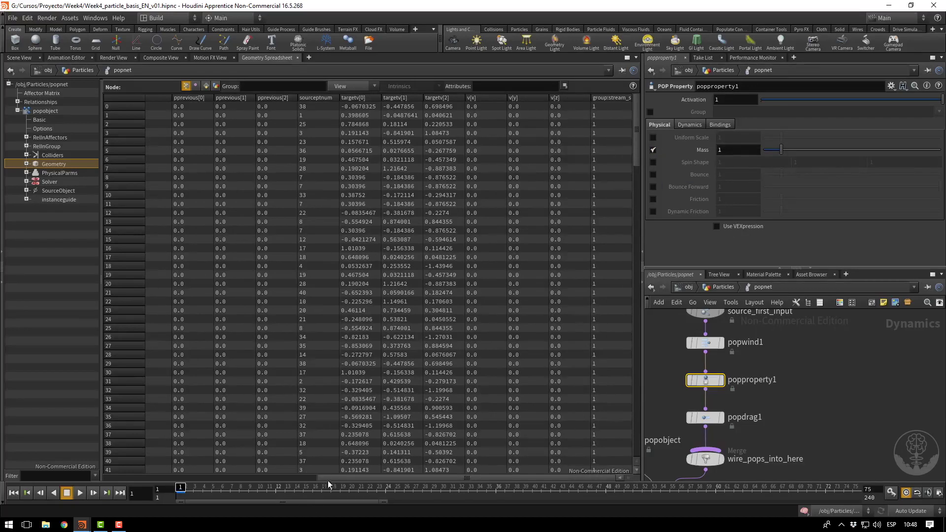
pyautogui.moveTo(327, 481); pyautogui.dragTo(232, 478)
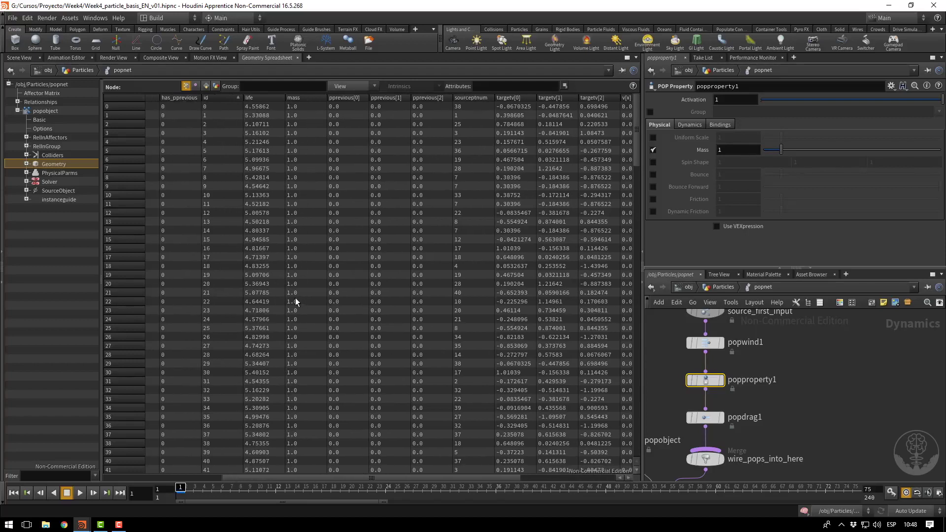
pyautogui.moveTo(802, 155)
pyautogui.mouseDown()
pyautogui.moveTo(844, 156)
pyautogui.moveTo(791, 157)
pyautogui.mouseUp()
pyautogui.click(736, 150)
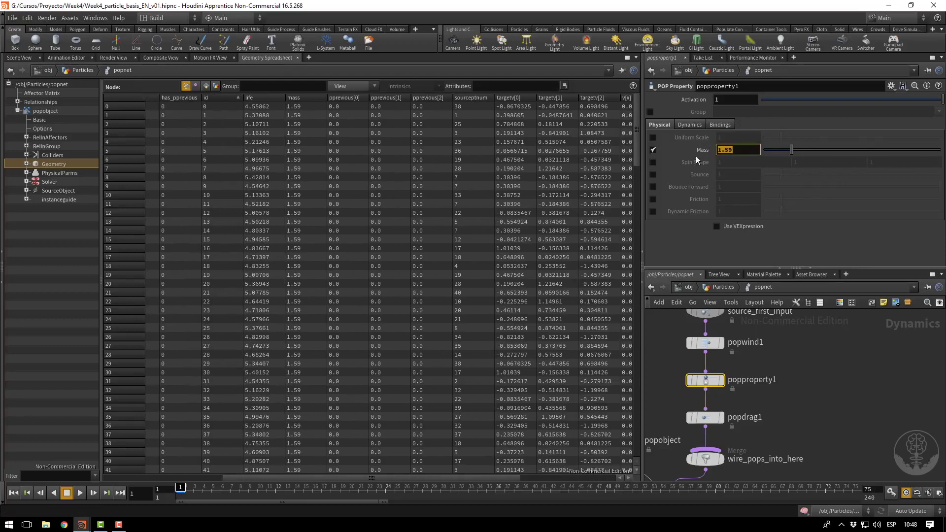
pyautogui.write('1')
pyautogui.press('Return')
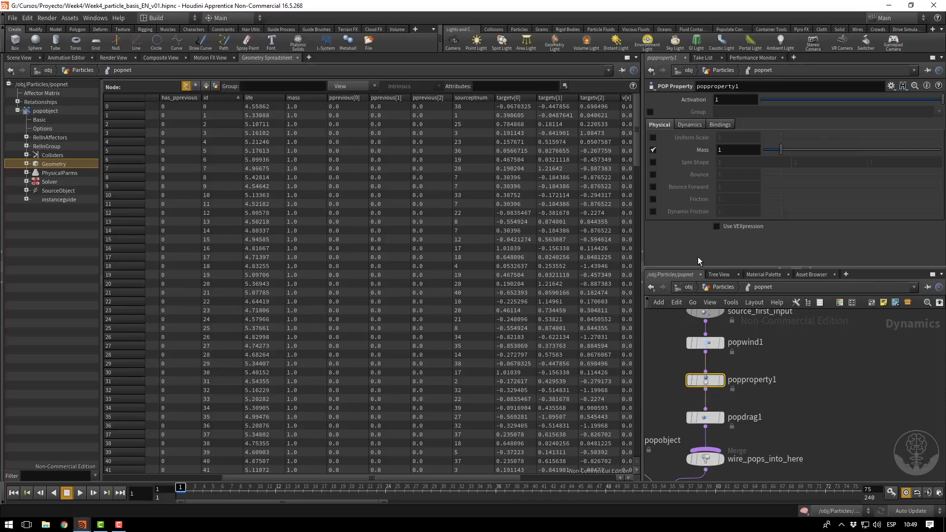
# Enable Use VEXpression on popproperty1 and load the Randomize Mass preset.
pyautogui.click(716, 226)
pyautogui.scroll(-1, 795, 240)
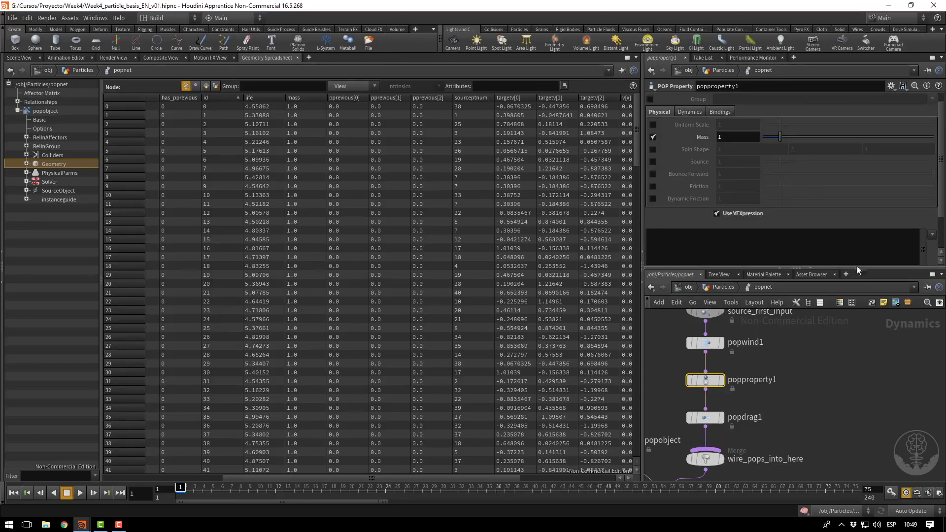
pyautogui.scroll(-3, 762, 211)
pyautogui.click(763, 212)
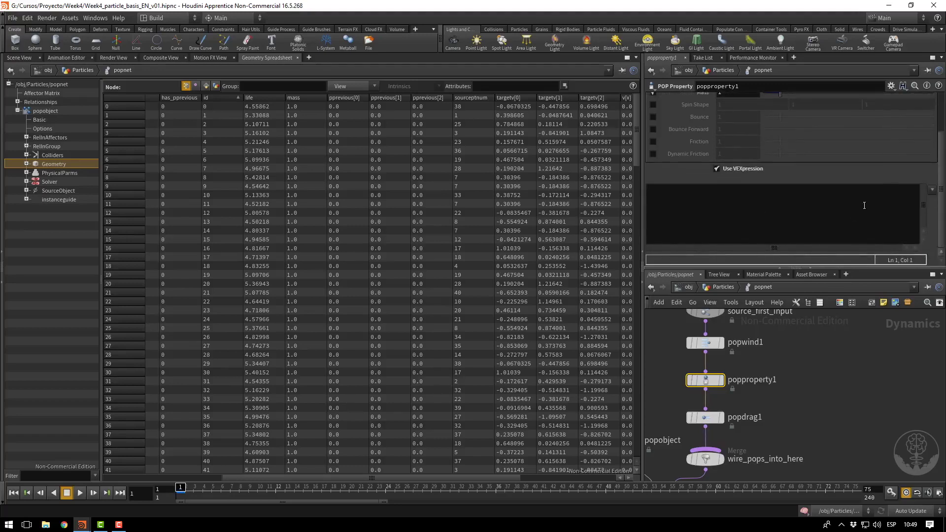
pyautogui.click(930, 192)
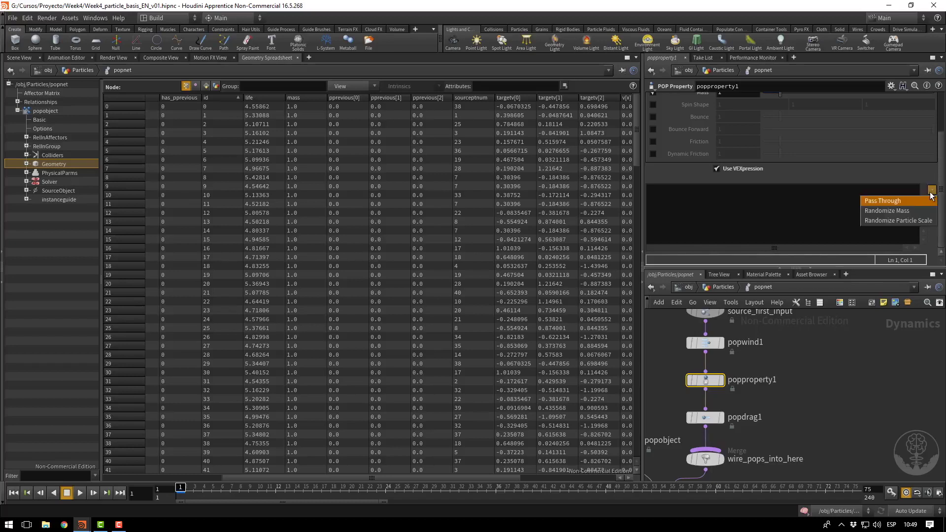
pyautogui.click(885, 213)
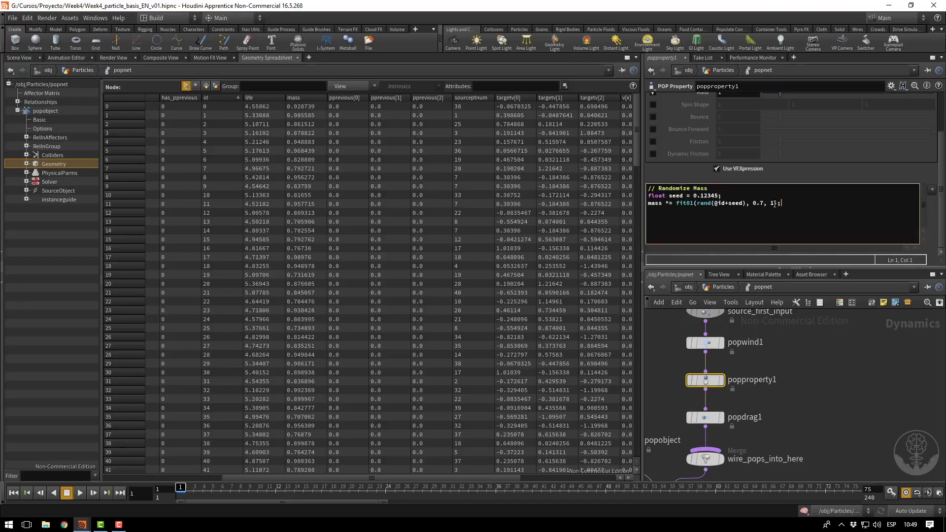
# Examine the Randomize Mass expression, especially the float type, name and value in its seed declaration.
pyautogui.hotkey('ctrl', 'a')
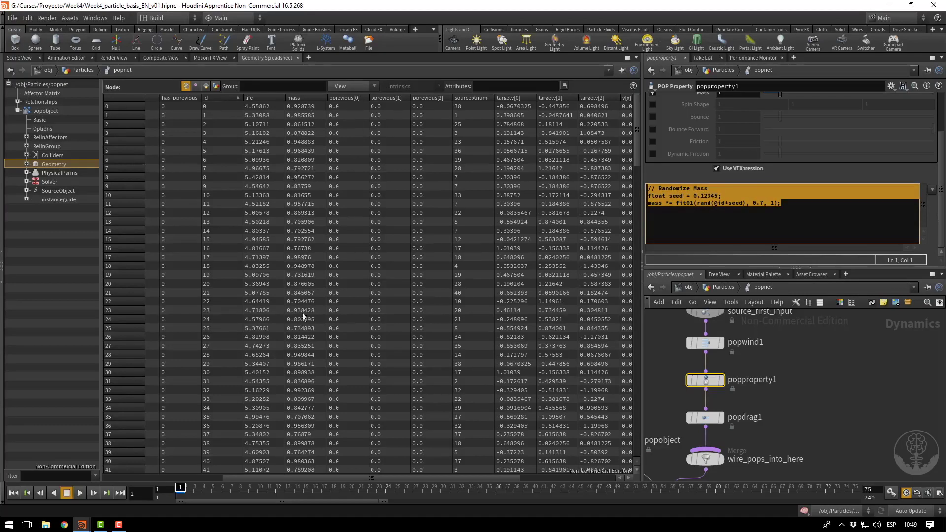
pyautogui.click(710, 217)
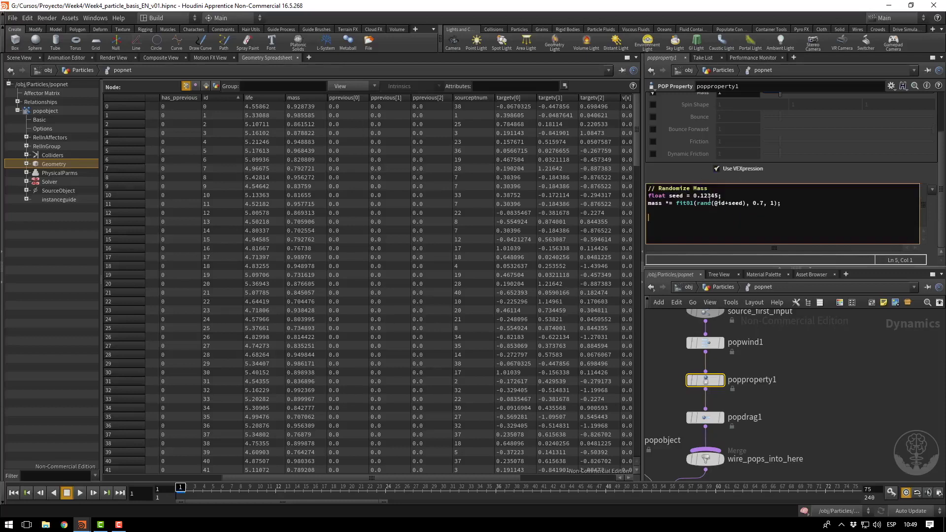
pyautogui.moveTo(658, 196); pyautogui.dragTo(635, 197)
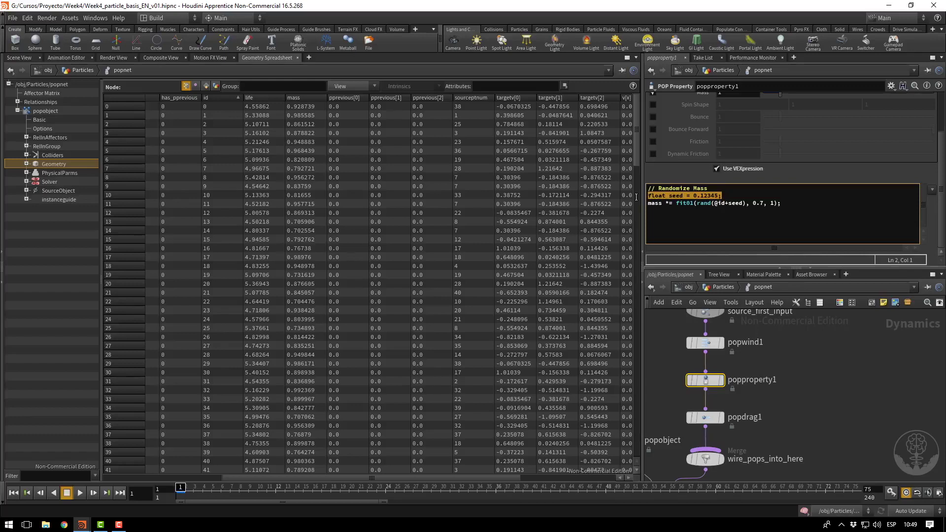
pyautogui.click(685, 195)
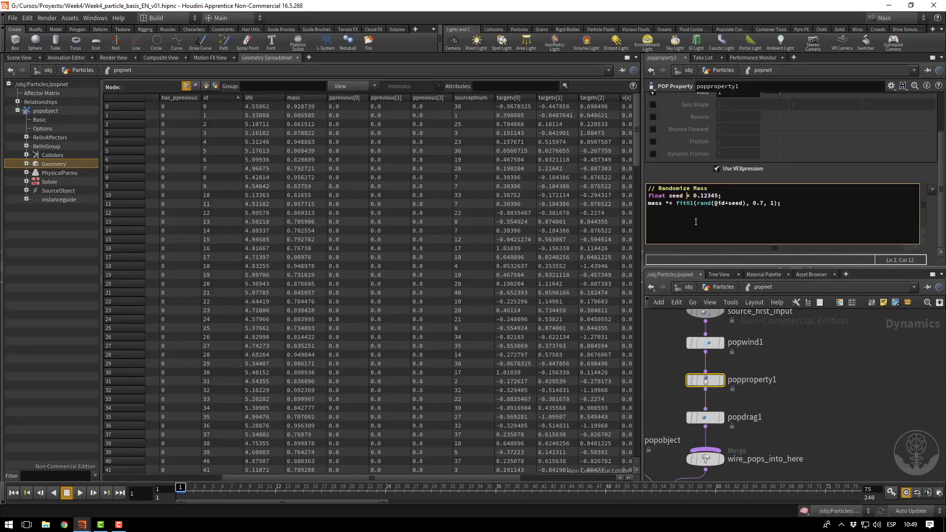
pyautogui.press('Left')
pyautogui.press('Left')
pyautogui.press('Left')
pyautogui.press('Left')
pyautogui.press('Left')
pyautogui.press('Left')
pyautogui.press('Left')
pyautogui.press('Left')
pyautogui.hotkey('shift', 'Right')
pyautogui.hotkey('shift', 'Right')
pyautogui.hotkey('shift', 'Right')
pyautogui.hotkey('shift', 'Right')
pyautogui.hotkey('shift', 'Right')
pyautogui.press('Left')
pyautogui.press('Left')
pyautogui.press('Left')
pyautogui.hotkey('shift', 'Left')
pyautogui.hotkey('shift', 'Left')
pyautogui.hotkey('shift', 'Left')
pyautogui.hotkey('shift', 'Left')
pyautogui.press('Right')
pyautogui.press('Right')
pyautogui.press('Right')
pyautogui.press('Right')
pyautogui.press('Right')
pyautogui.press('Right')
pyautogui.press('Left')
pyautogui.hotkey('shift', 'Right')
pyautogui.hotkey('shift', 'Right')
pyautogui.hotkey('shift', 'Right')
pyautogui.hotkey('shift', 'Right')
pyautogui.hotkey('shift', 'Right')
pyautogui.hotkey('shift', 'Right')
pyautogui.hotkey('shift', 'Right')
pyautogui.press('Down')
pyautogui.press('Left')
pyautogui.press('Left')
pyautogui.press('Down')
pyautogui.press('Left')
pyautogui.press('Left')
pyautogui.press('Left')
pyautogui.press('Left')
pyautogui.press('Left')
pyautogui.press('Left')
pyautogui.press('Left')
pyautogui.press('Left')
pyautogui.scroll(1, 840, 158)
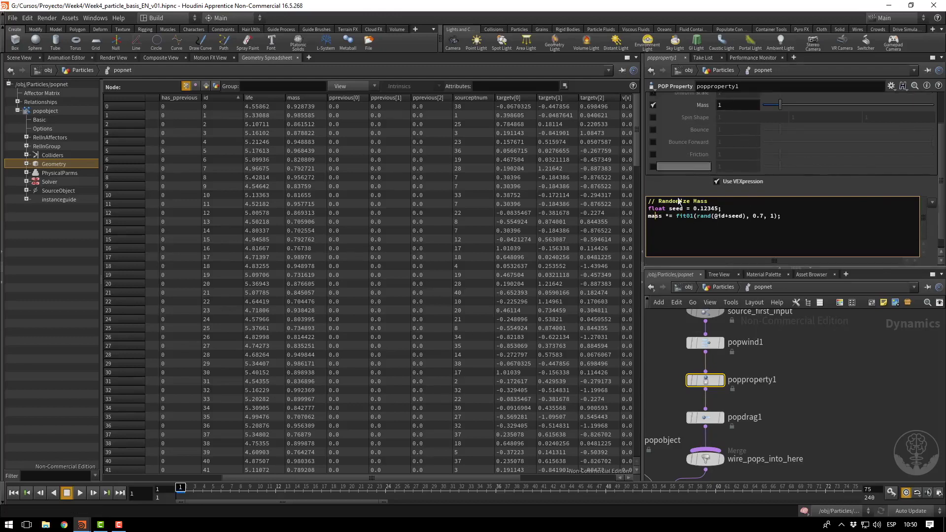
pyautogui.moveTo(667, 217); pyautogui.dragTo(670, 217)
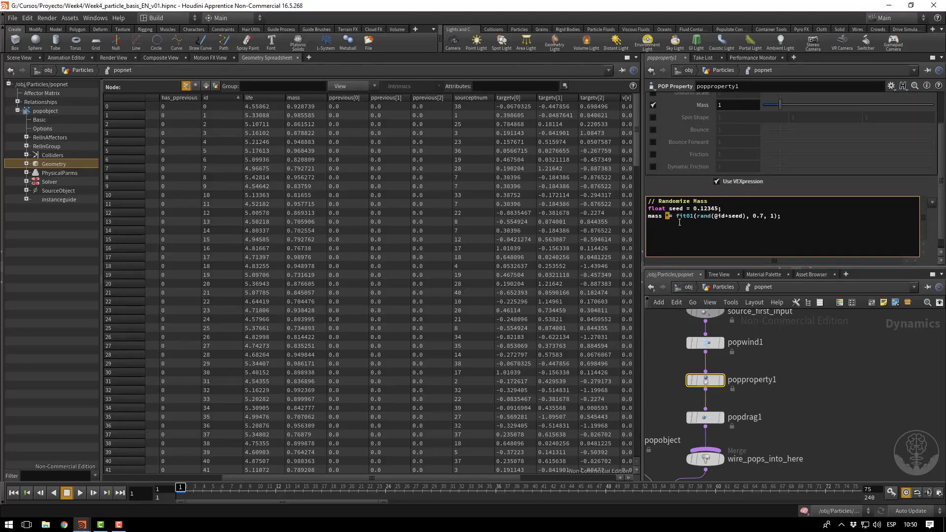
pyautogui.doubleClick(681, 217)
pyautogui.press('Right')
pyautogui.press('Right')
pyautogui.hotkey('shift', 'Right')
pyautogui.hotkey('shift', 'Right')
pyautogui.hotkey('shift', 'Right')
pyautogui.hotkey('shift', 'Right')
pyautogui.hotkey('shift', 'Right')
pyautogui.hotkey('shift', 'Right')
pyautogui.hotkey('shift', 'Right')
pyautogui.hotkey('shift', 'Right')
pyautogui.press('Right')
pyautogui.press('Right')
pyautogui.press('Up')
pyautogui.press('Left')
pyautogui.press('Left')
pyautogui.press('Left')
pyautogui.press('Left')
pyautogui.press('Left')
pyautogui.press('Left')
pyautogui.press('Left')
pyautogui.press('Left')
pyautogui.press('Left')
pyautogui.press('Left')
pyautogui.press('Left')
pyautogui.press('Left')
pyautogui.press('Left')
pyautogui.press('Down')
pyautogui.press('Right')
pyautogui.press('Right')
pyautogui.press('Right')
pyautogui.press('Right')
pyautogui.press('Right')
pyautogui.press('Right')
pyautogui.press('Right')
pyautogui.press('Right')
pyautogui.press('Right')
pyautogui.press('Right')
pyautogui.press('Right')
pyautogui.press('Right')
pyautogui.press('Right')
pyautogui.press('Right')
pyautogui.press('Right')
pyautogui.press('Right')
pyautogui.press('Right')
pyautogui.press('Right')
pyautogui.press('Right')
pyautogui.press('Right')
pyautogui.press('Right')
pyautogui.doubleClick(720, 216)
# Change the upper limit of the fit01 range in the mass expression to 10 and apply it.
pyautogui.click(752, 216)
pyautogui.keyDown('shift'); pyautogui.click(766, 216); pyautogui.keyUp('shift')
pyautogui.press('Left')
pyautogui.press('Right')
pyautogui.press('Right')
pyautogui.press('Right')
pyautogui.write('0')
pyautogui.click(819, 418)
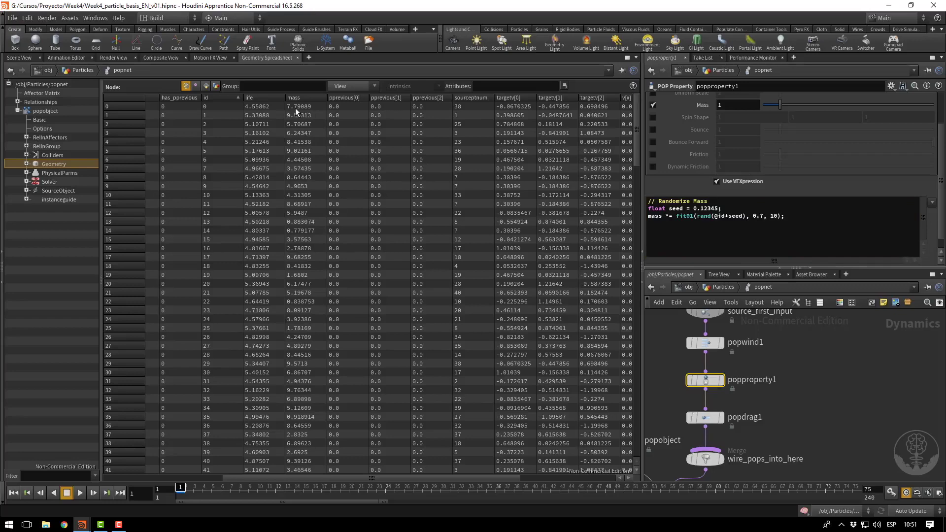
# Check the mass values in the spreadsheet and set the fit01 range in the mass expression to 0.1 and 5.
pyautogui.scroll(-7, 305, 330)
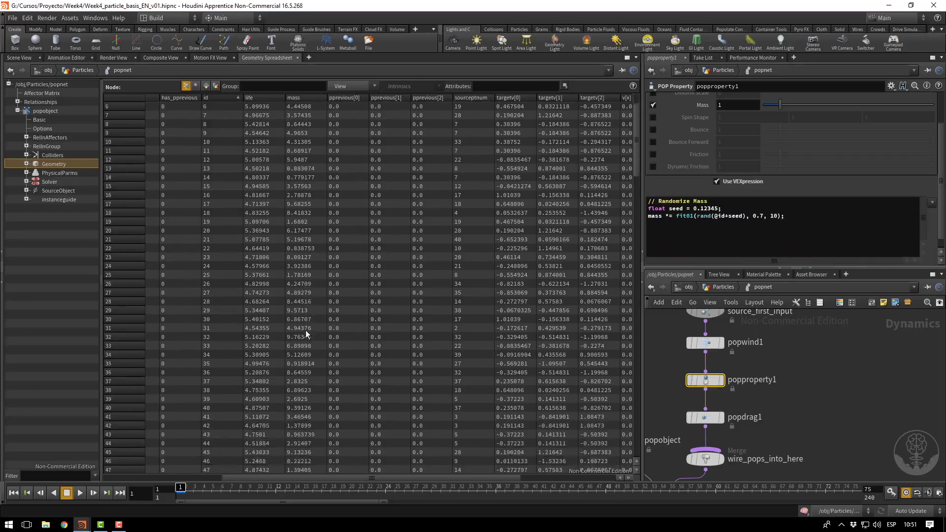
pyautogui.scroll(7, 305, 329)
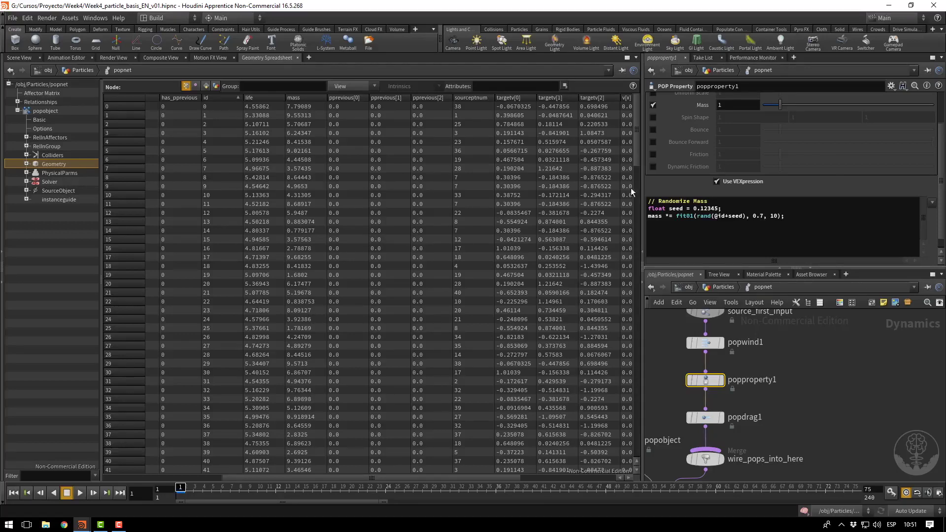
pyautogui.moveTo(774, 217); pyautogui.dragTo(779, 217)
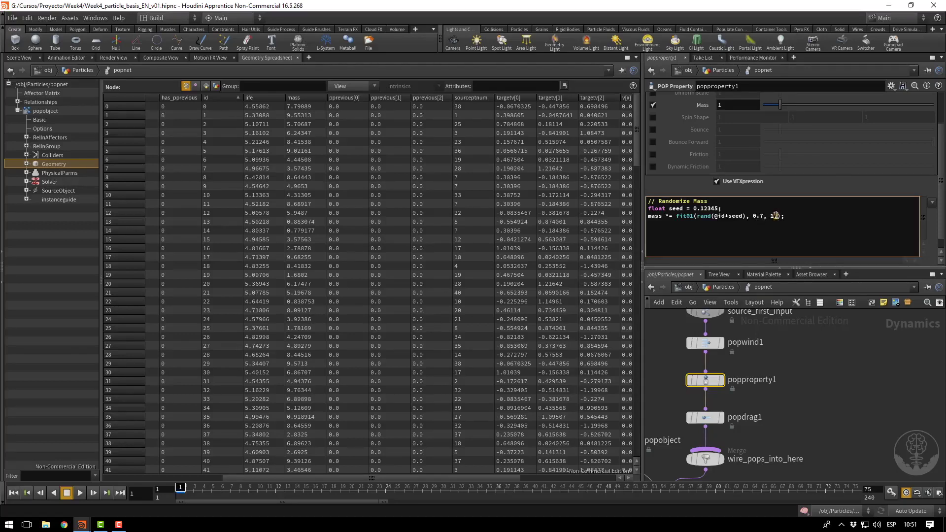
pyautogui.click(777, 225)
pyautogui.press('BackSpace')
pyautogui.press('BackSpace')
pyautogui.write('5')
pyautogui.press('BackSpace')
pyautogui.write('1')
# Play the simulation in the Scene View several times to observe how the randomized mass affects the particles.
pyautogui.click(19, 58)
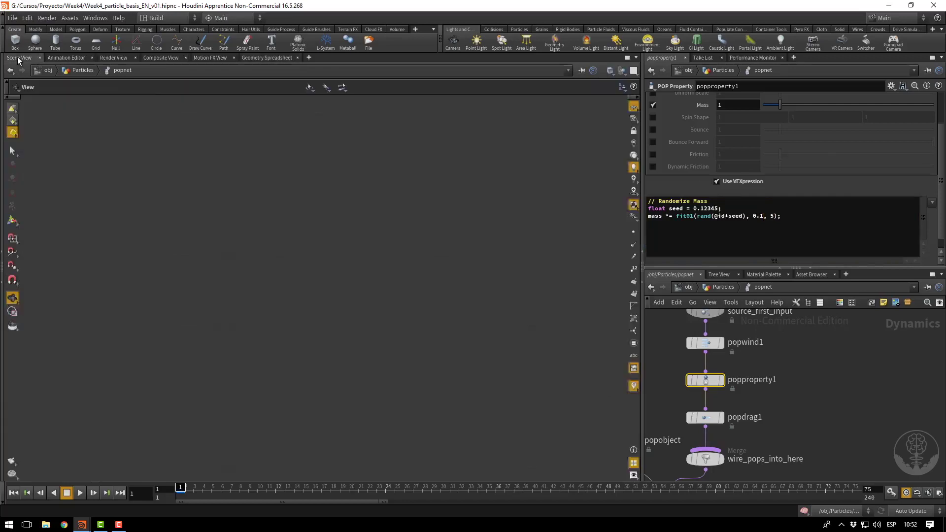
pyautogui.click(79, 494)
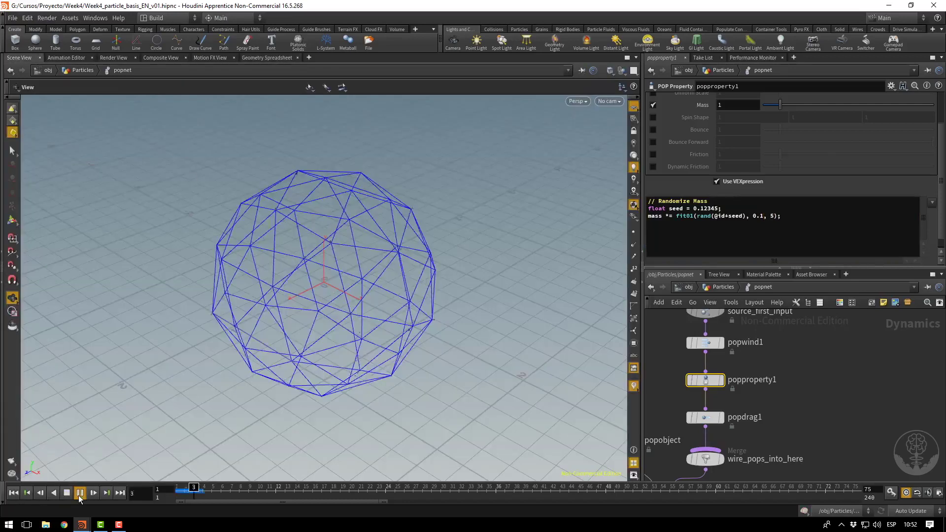
pyautogui.click(80, 493)
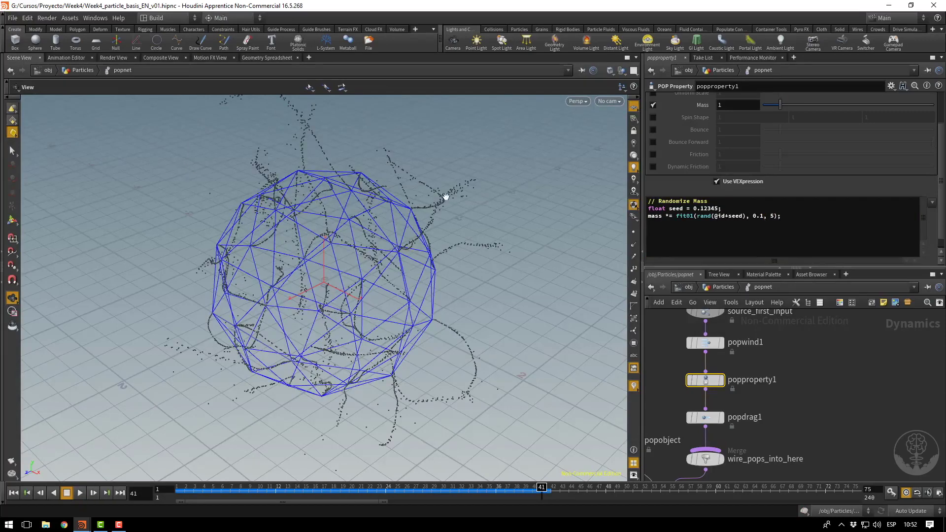
pyautogui.moveTo(523, 180); pyautogui.dragTo(473, 256)
pyautogui.click(80, 492)
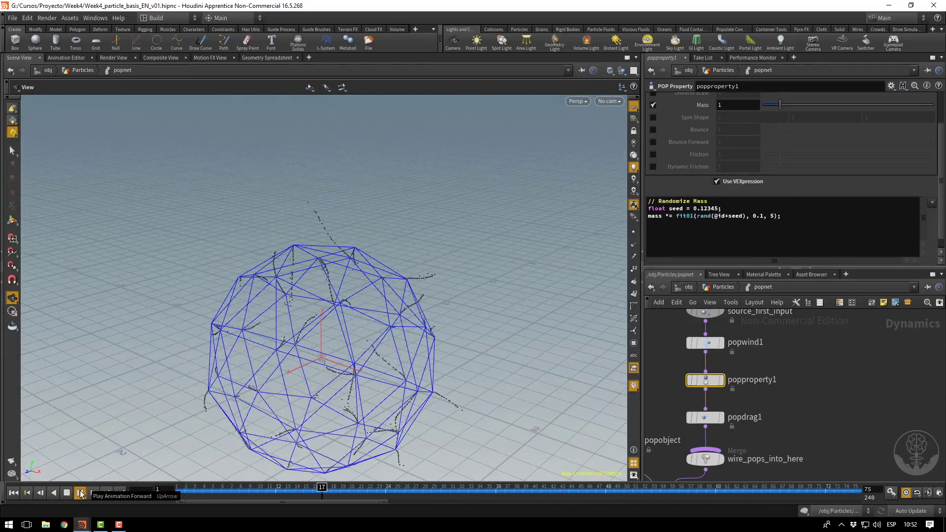
pyautogui.click(80, 493)
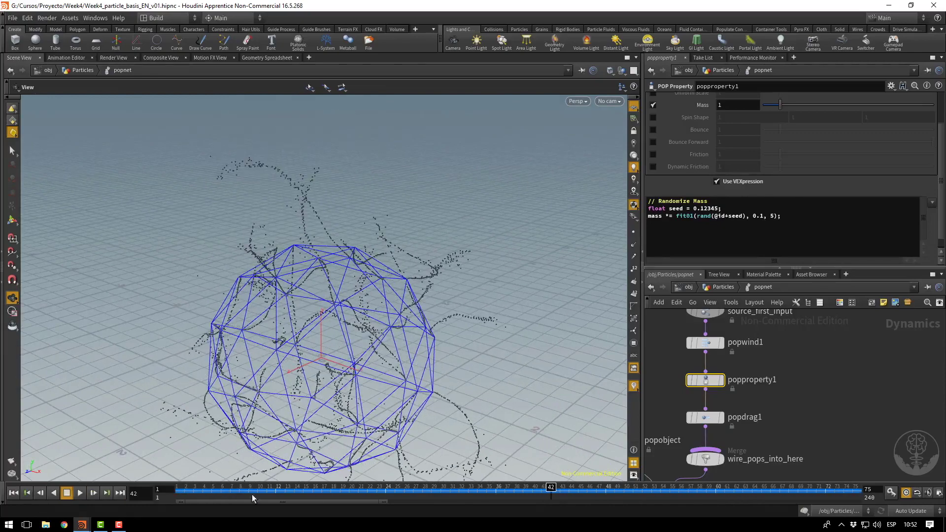
pyautogui.click(79, 492)
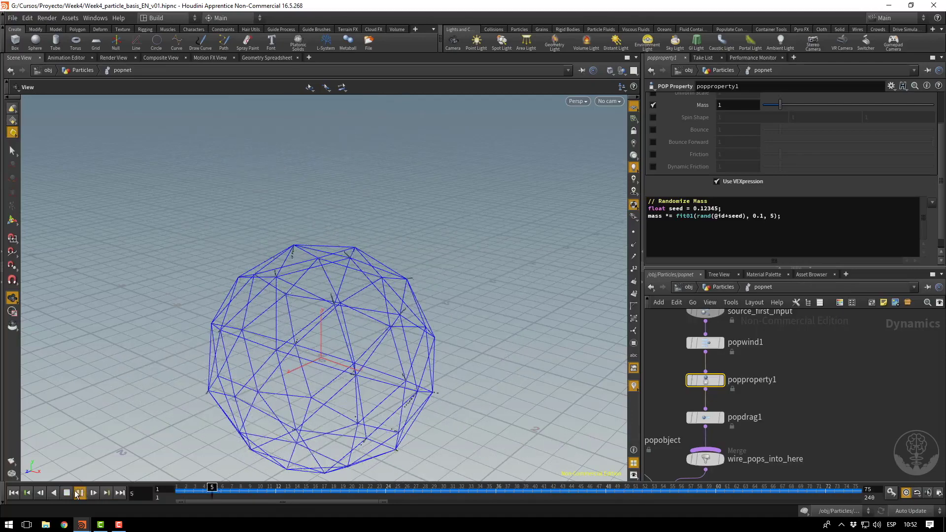
pyautogui.click(79, 492)
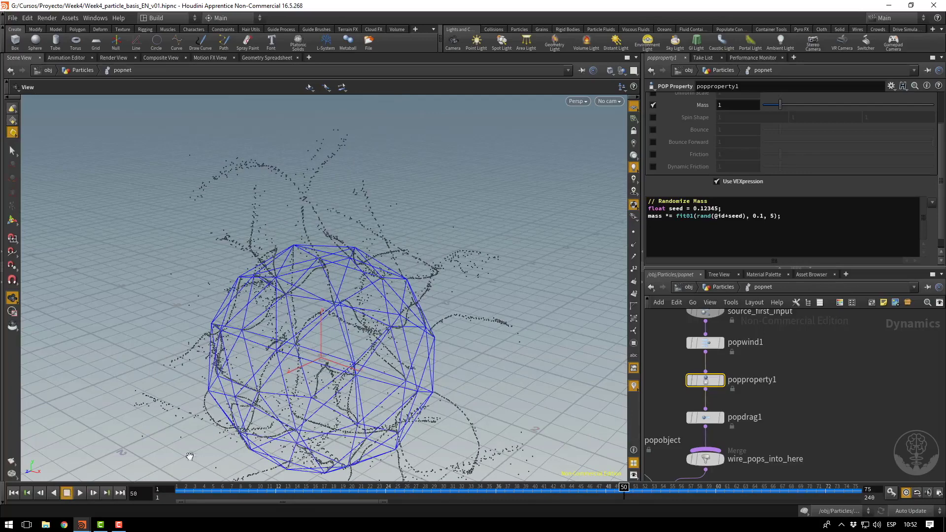
# Enable the Bounce and Friction parameters on popproperty1, keeping both values at 1.
pyautogui.scroll(1, 852, 159)
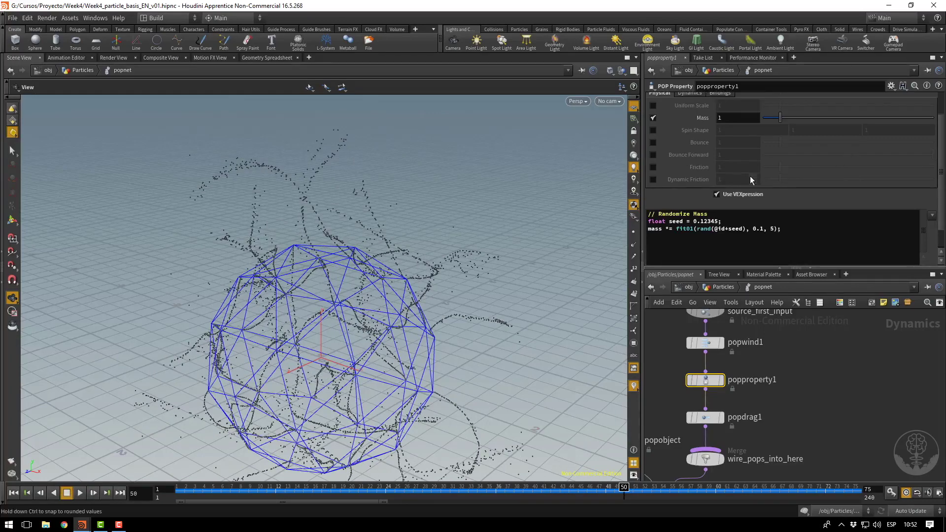
pyautogui.click(652, 143)
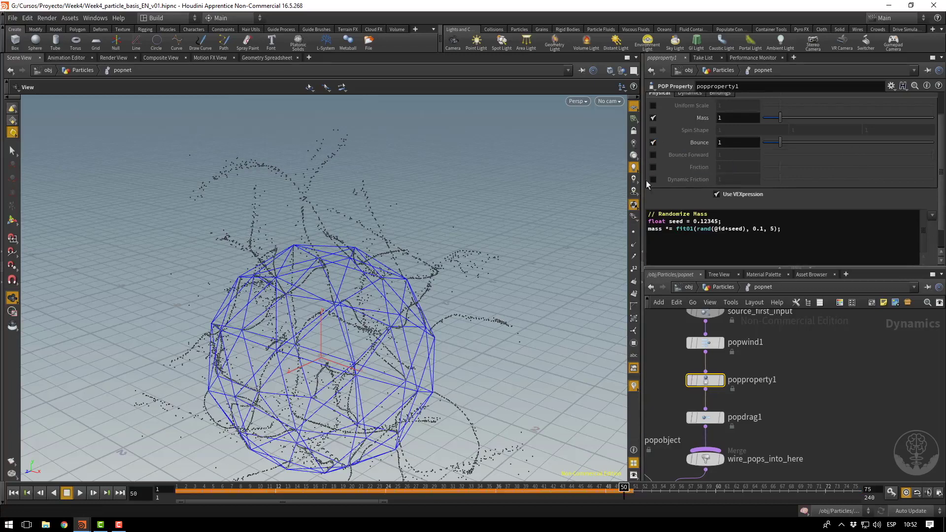
pyautogui.click(653, 167)
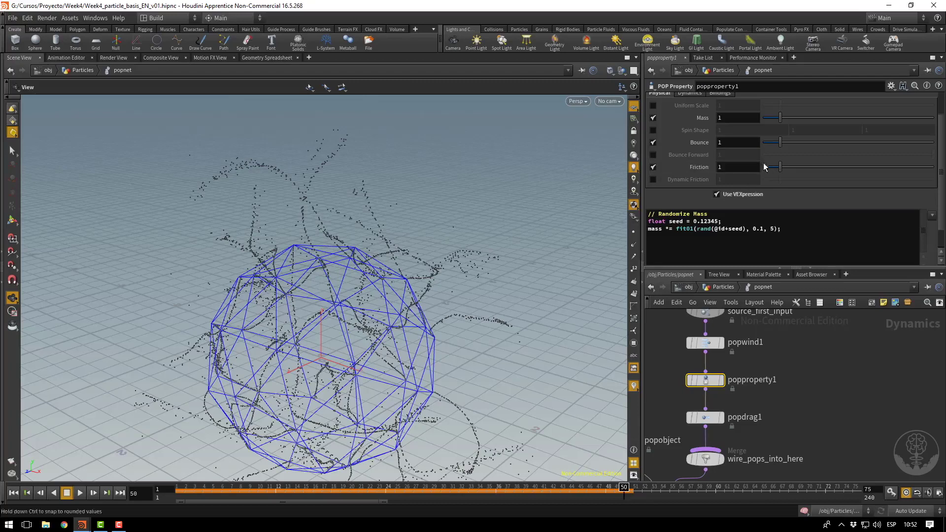
pyautogui.click(737, 142)
pyautogui.click(734, 168)
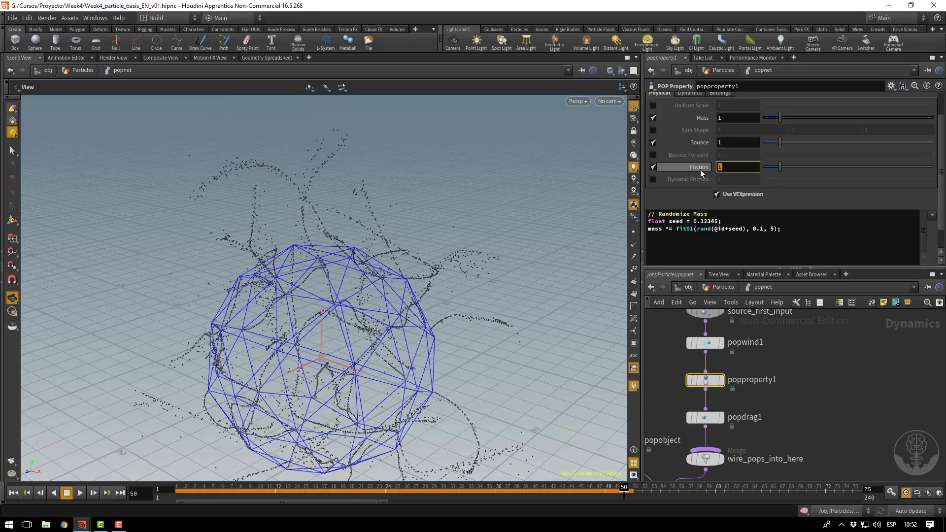
# Duplicate the mass line of the VEXpression onto a new line directly below it.
pyautogui.moveTo(791, 230); pyautogui.dragTo(646, 229)
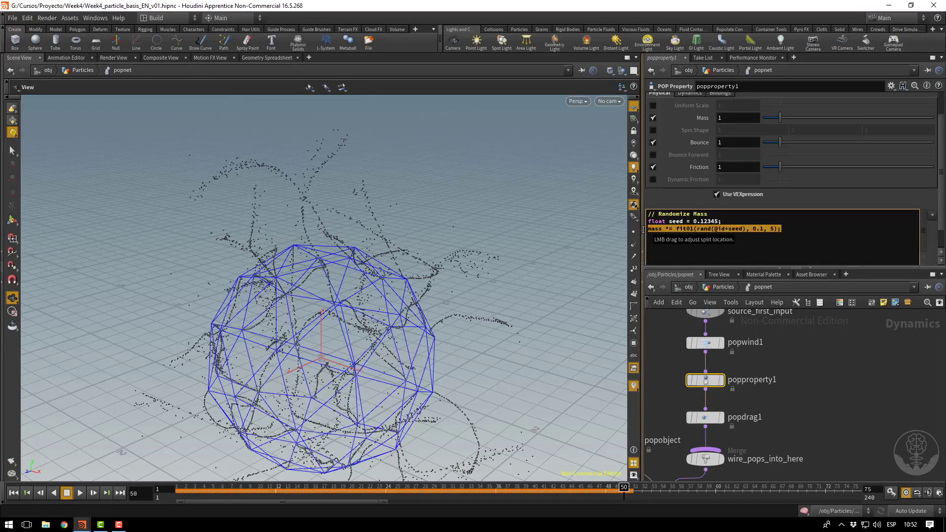
pyautogui.hotkey('ctrl', 'c')
pyautogui.press('End')
pyautogui.press('Return')
pyautogui.hotkey('ctrl', 'v')
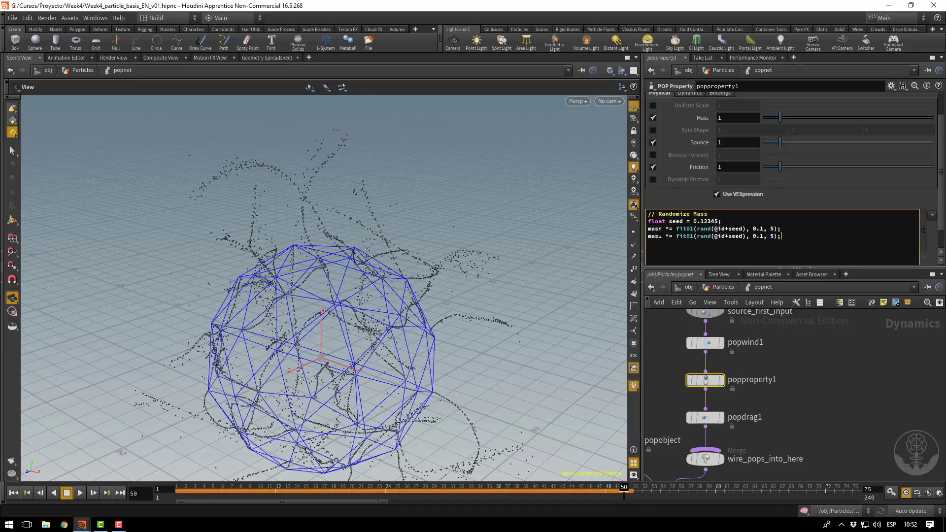
# Check the Bounce parameter's name and replace the variable mass with bounce in the duplicated expression line.
pyautogui.moveTo(663, 236); pyautogui.dragTo(645, 240)
pyautogui.moveTo(697, 149)
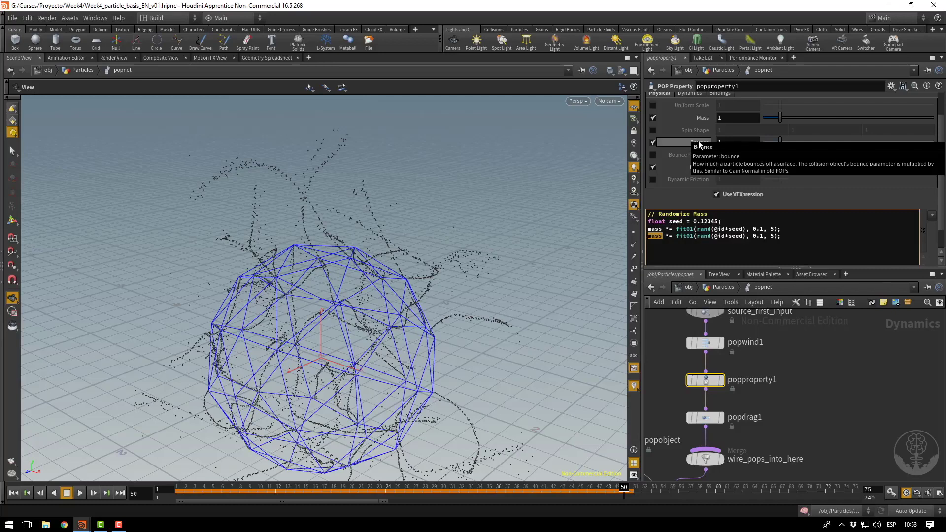
pyautogui.click(664, 236)
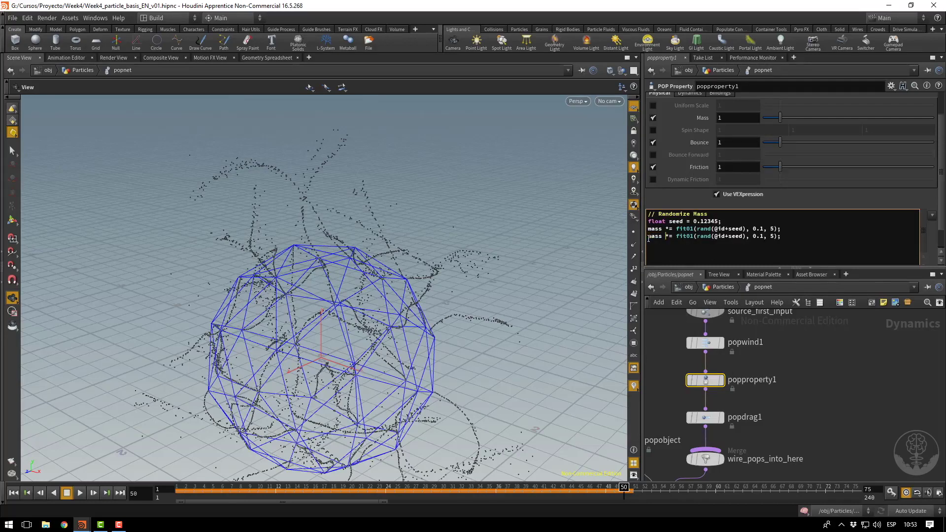
pyautogui.press('BackSpace')
pyautogui.press('BackSpace')
pyautogui.press('BackSpace')
pyautogui.press('BackSpace')
pyautogui.write('p')
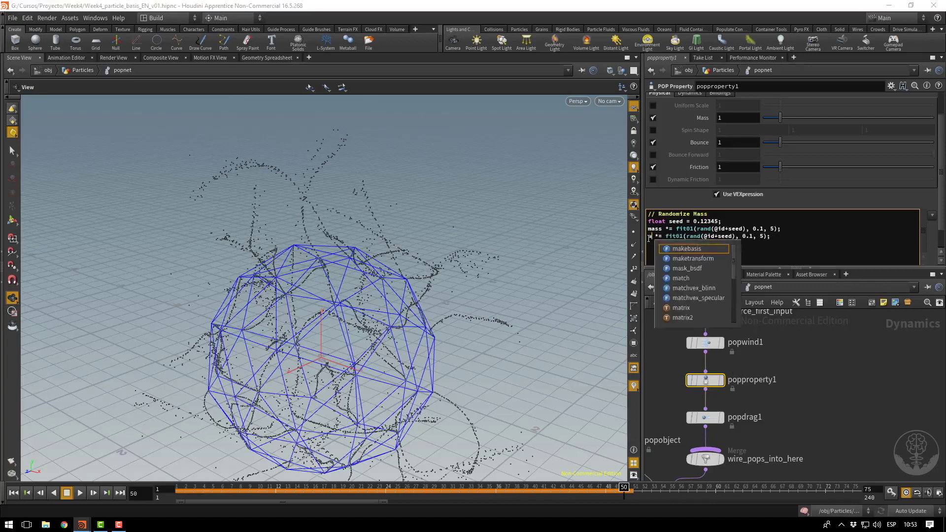
pyautogui.write('ounce')
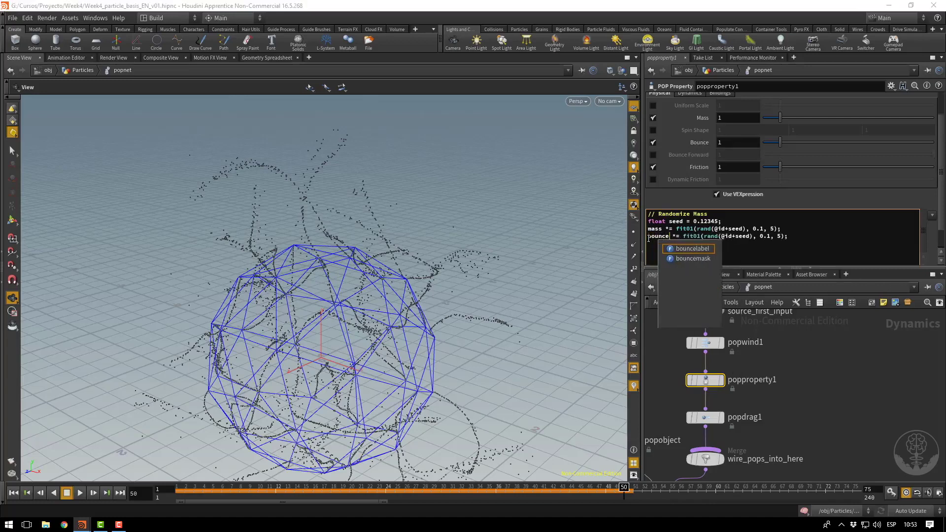
pyautogui.click(813, 257)
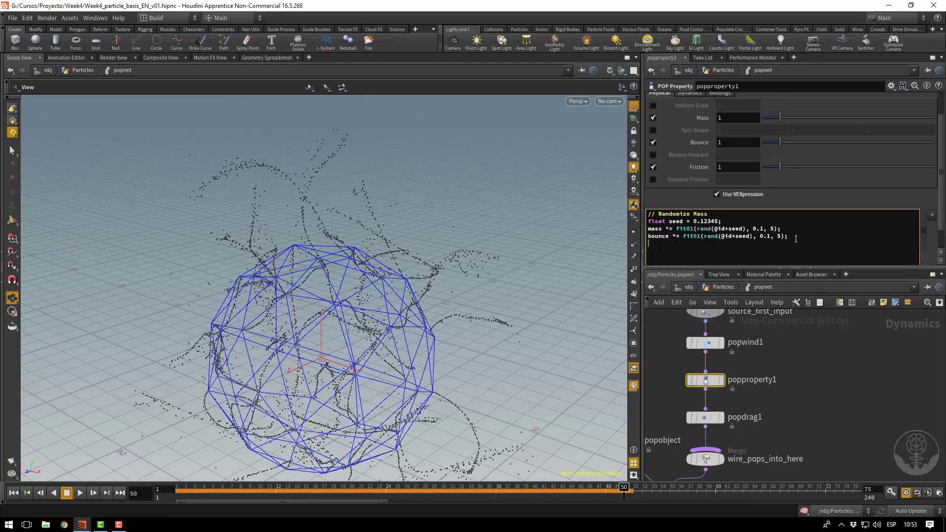
# Duplicate the bounce line below itself and change the copy's variable to friction.
pyautogui.moveTo(795, 239); pyautogui.dragTo(642, 238)
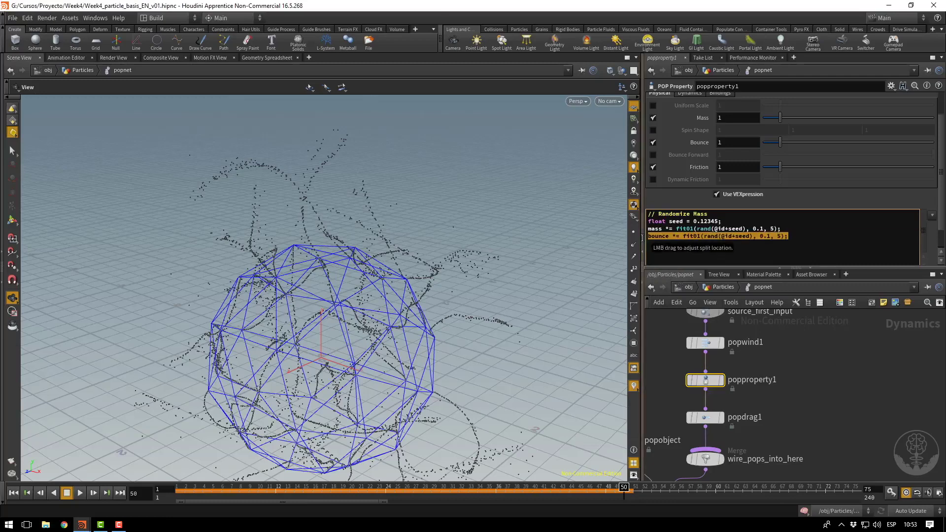
pyautogui.click(796, 241)
pyautogui.hotkey('ctrl', 'v')
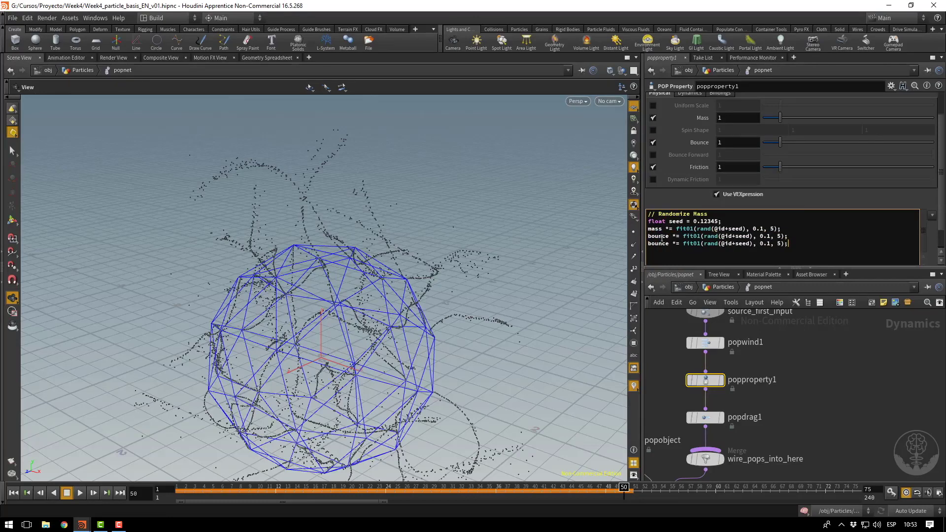
pyautogui.moveTo(669, 244); pyautogui.dragTo(645, 245)
pyautogui.write('friction')
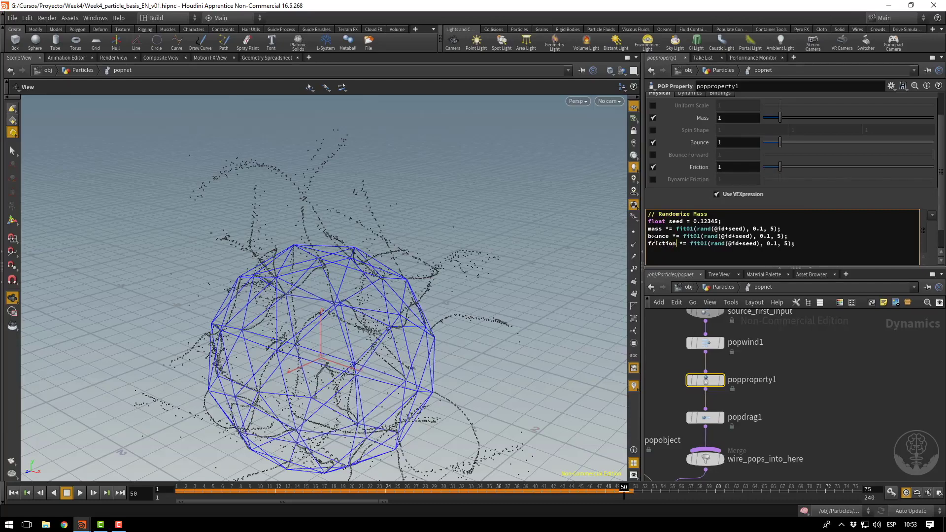
# Show the bounce and friction attributes in the Geometry Spreadsheet and replace seed with 5 in the friction line's rand argument.
pyautogui.click(255, 57)
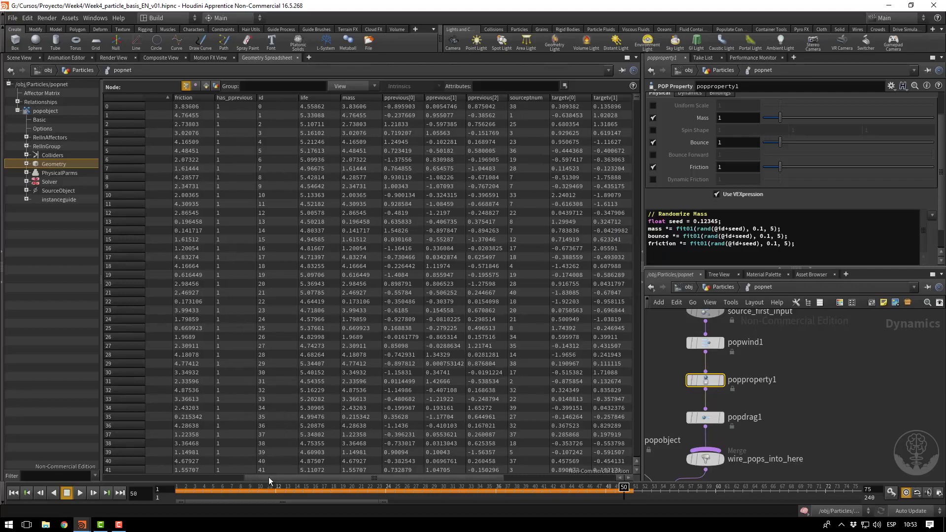
pyautogui.moveTo(267, 477); pyautogui.dragTo(181, 477)
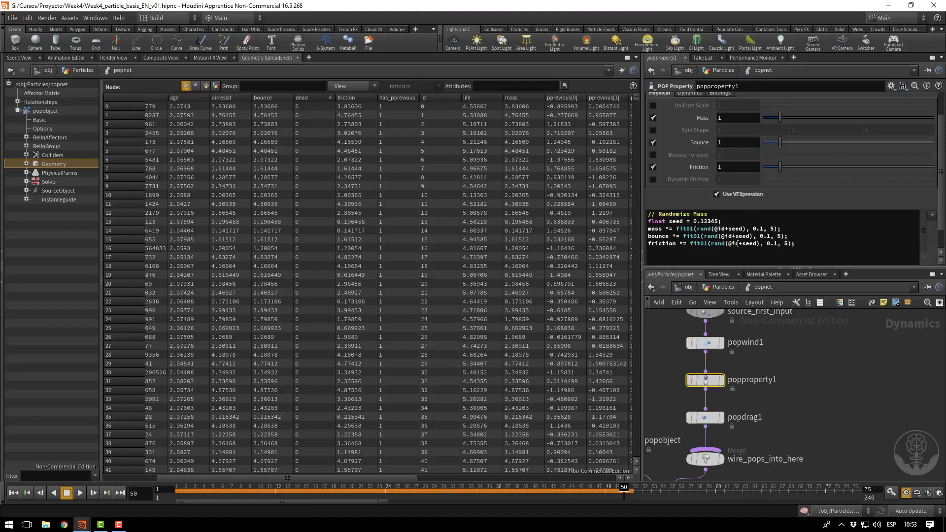
pyautogui.click(757, 243)
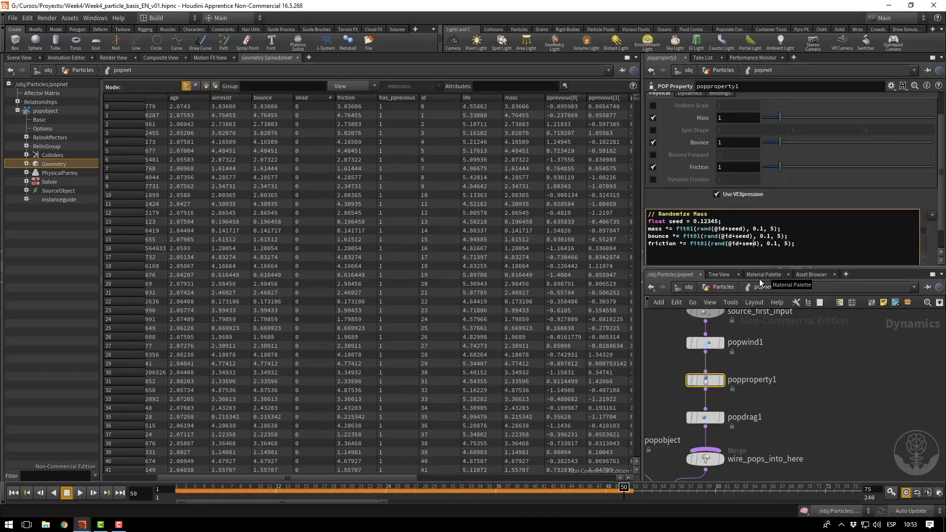
pyautogui.press('BackSpace')
pyautogui.press('BackSpace')
pyautogui.press('BackSpace')
pyautogui.press('BackSpace')
pyautogui.write('5')
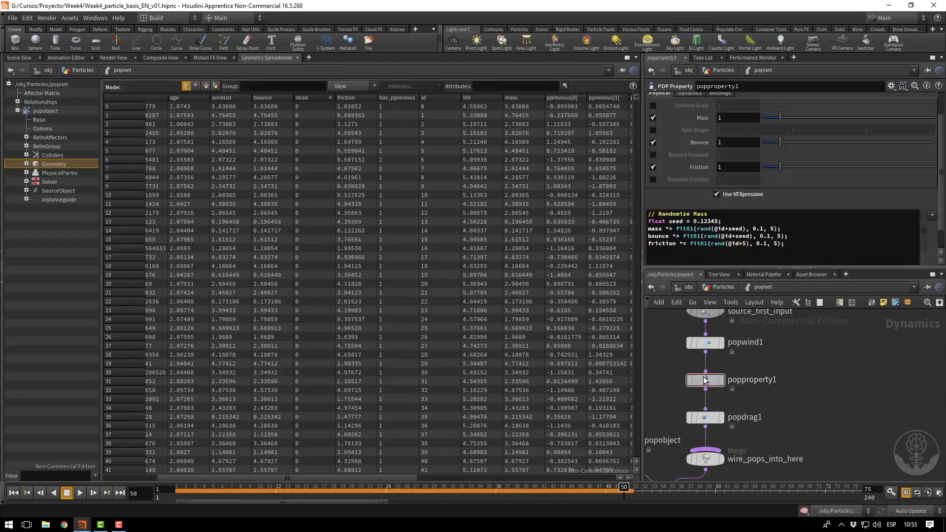
pyautogui.click(704, 379)
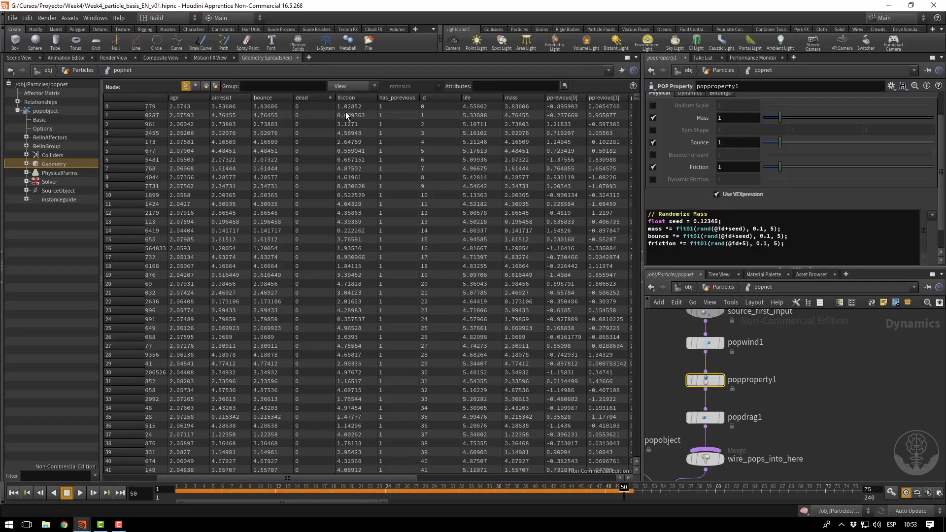
# Replace seed with 10 in the bounce line's rand argument and apply the expression.
pyautogui.click(749, 236)
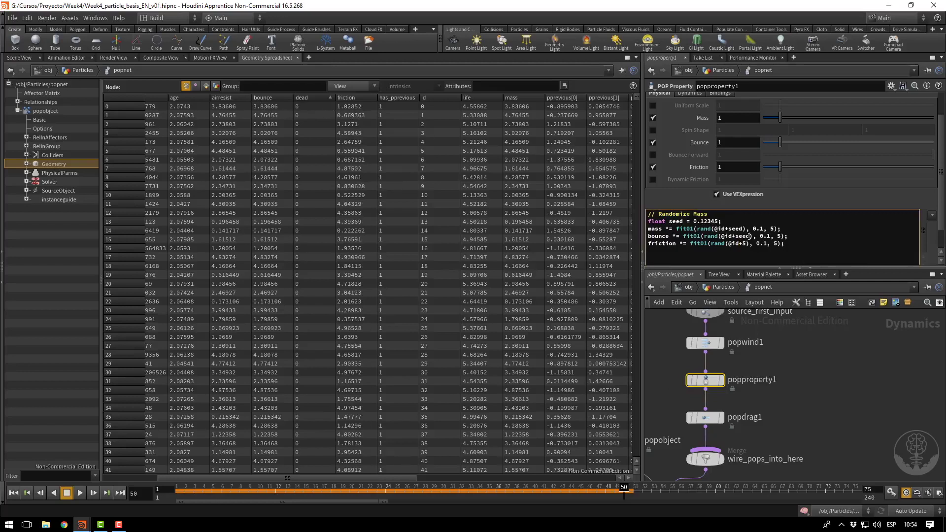
pyautogui.press('BackSpace')
pyautogui.press('BackSpace')
pyautogui.press('BackSpace')
pyautogui.press('BackSpace')
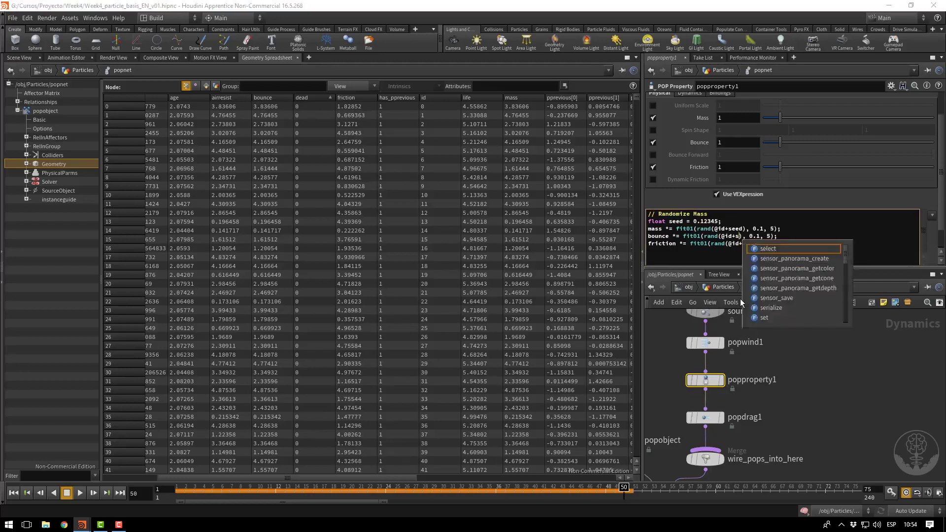
pyautogui.write('10')
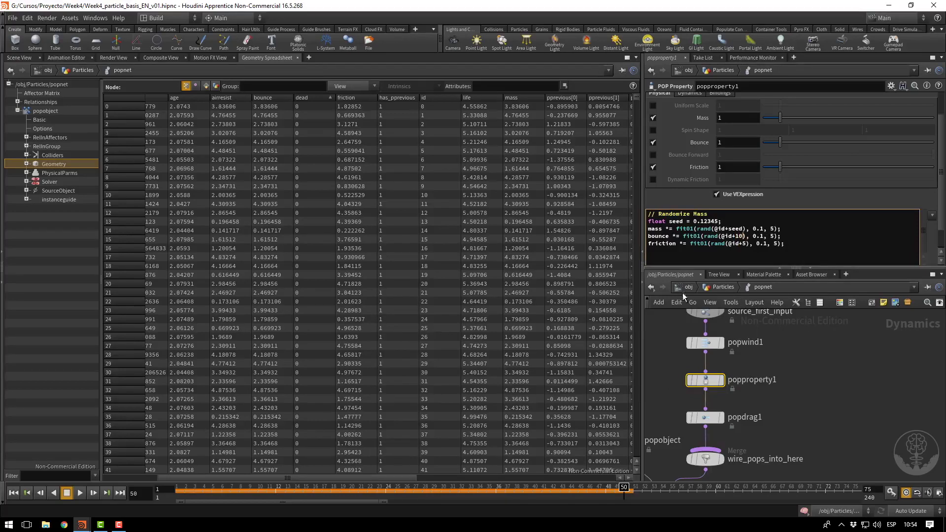
pyautogui.click(409, 191)
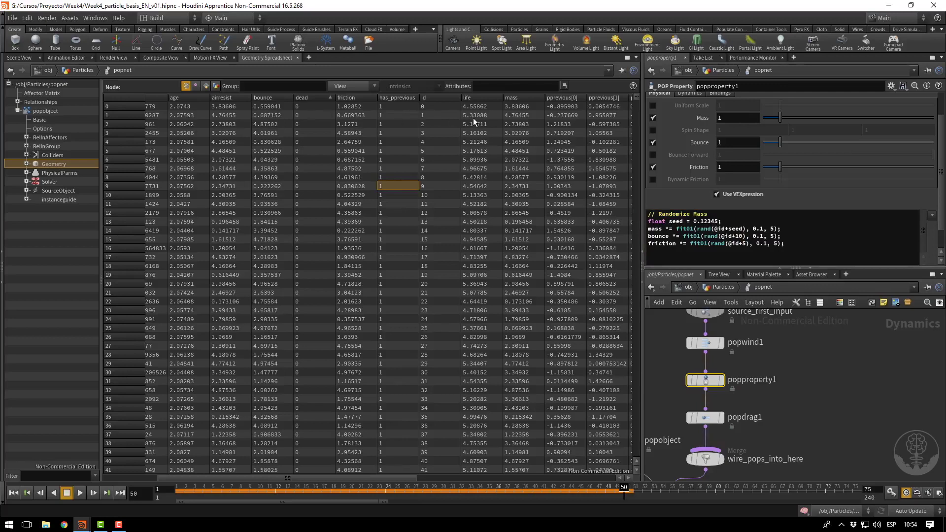
# Set the upper limit of the friction line's fit01 range to 2 and apply it.
pyautogui.doubleClick(776, 244)
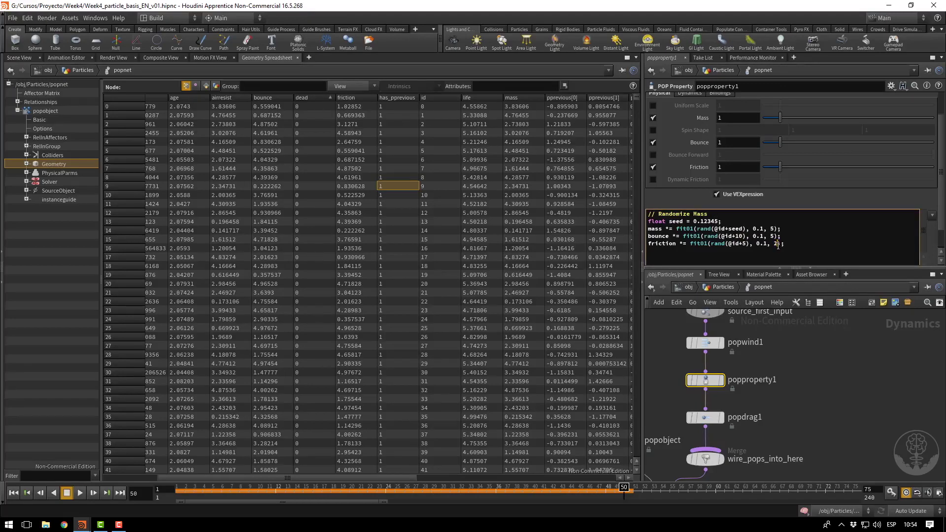
pyautogui.click(764, 275)
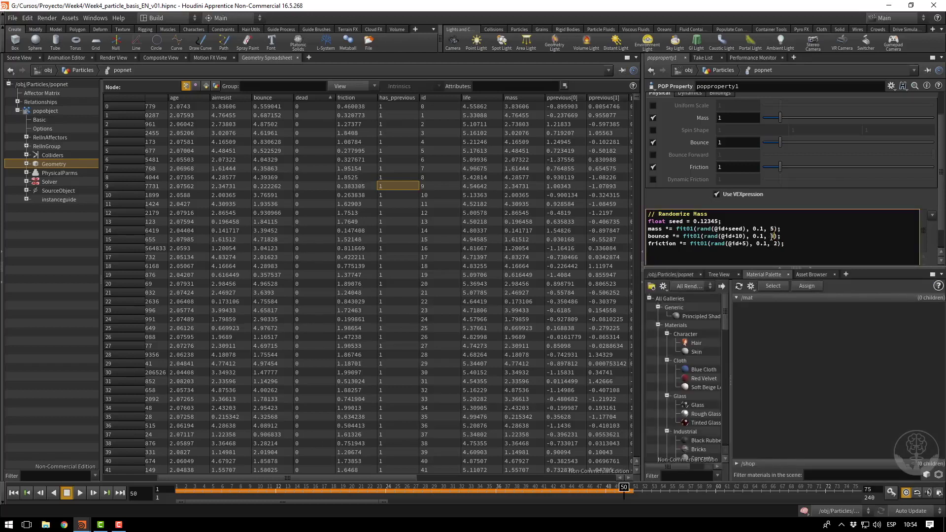
# Set the upper limit of the bounce line's fit01 range to 8, and replay the particle simulation in the viewport from the first frame.
pyautogui.click(673, 274)
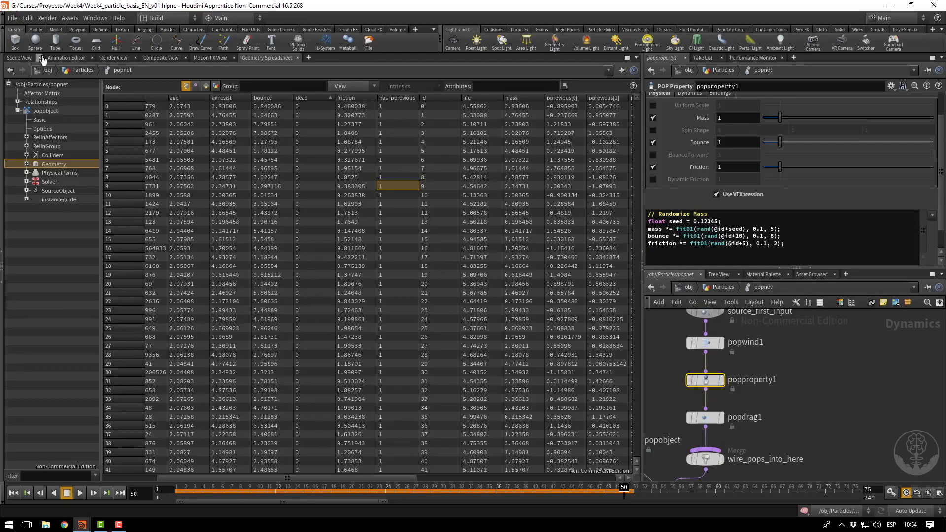
pyautogui.click(19, 58)
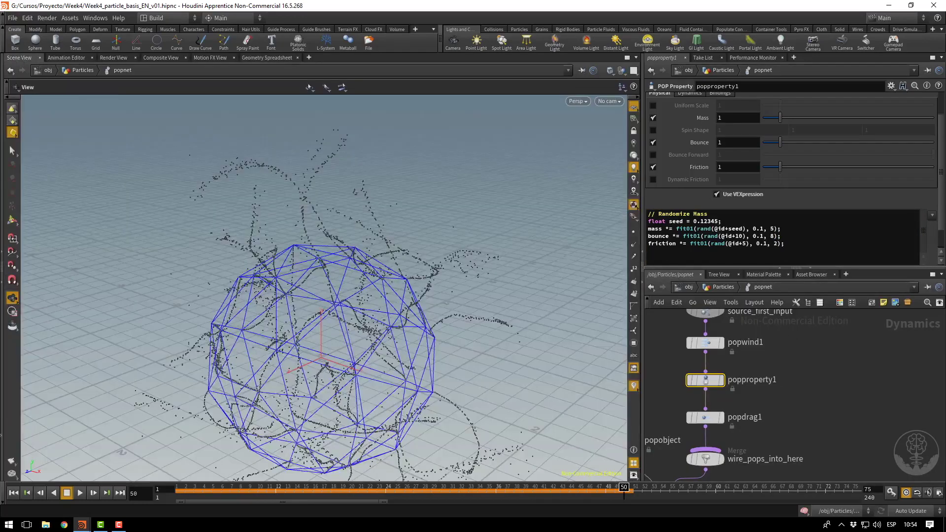
pyautogui.click(14, 493)
pyautogui.click(79, 492)
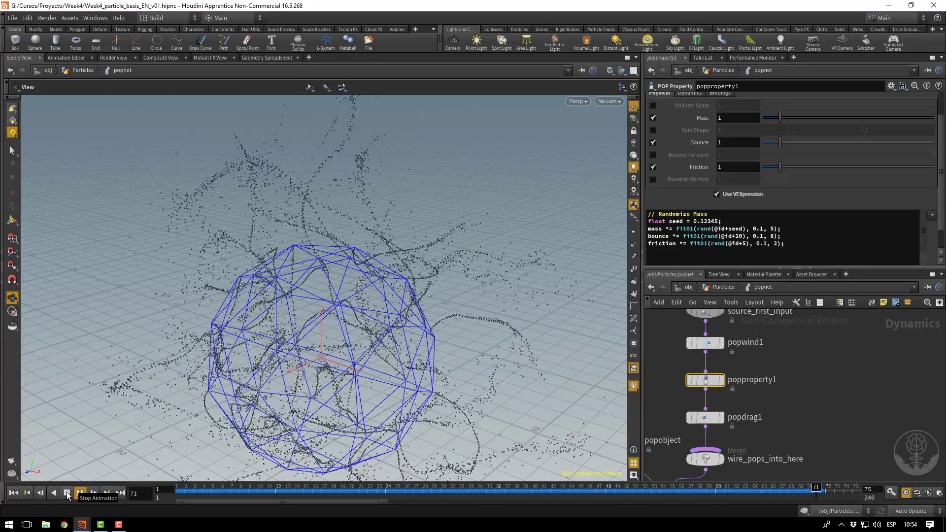
pyautogui.click(68, 493)
pyautogui.click(14, 492)
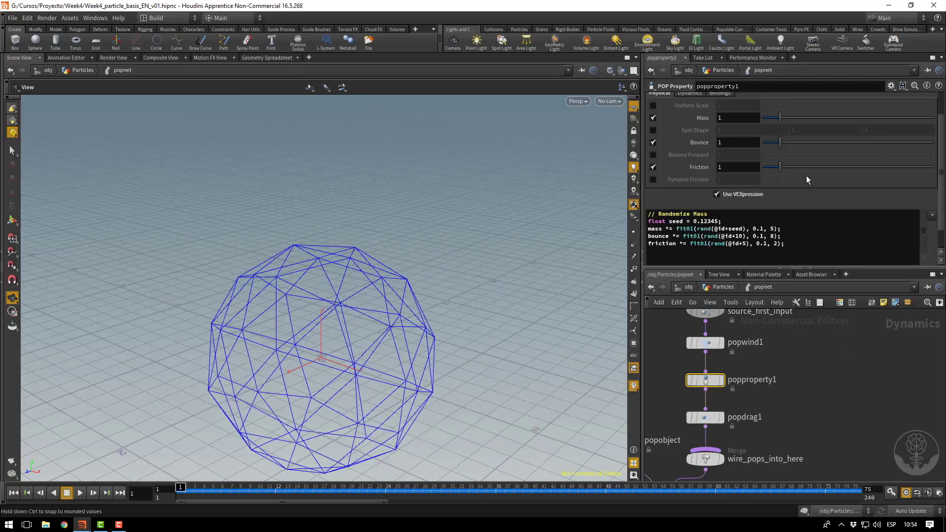
# Show the Dynamics parameters of popproperty1 and save the scene file.
pyautogui.scroll(2, 943, 196)
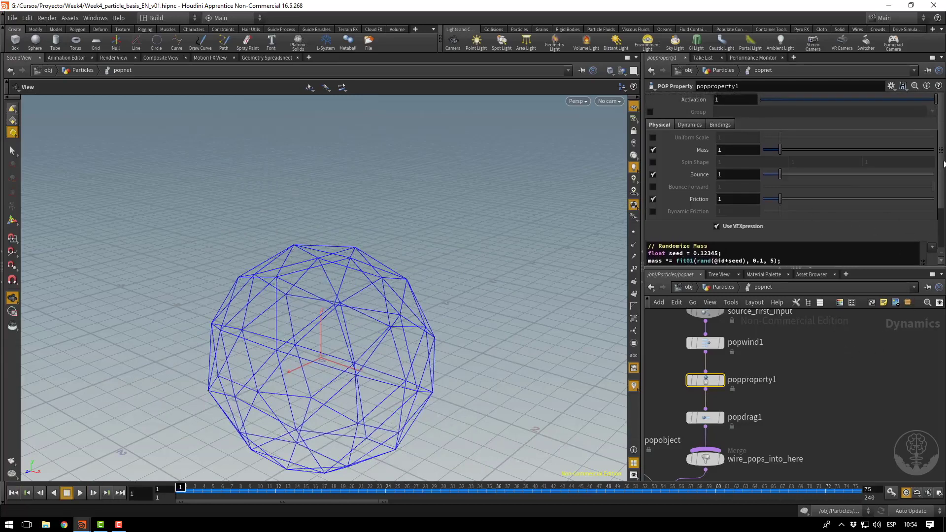
pyautogui.click(693, 124)
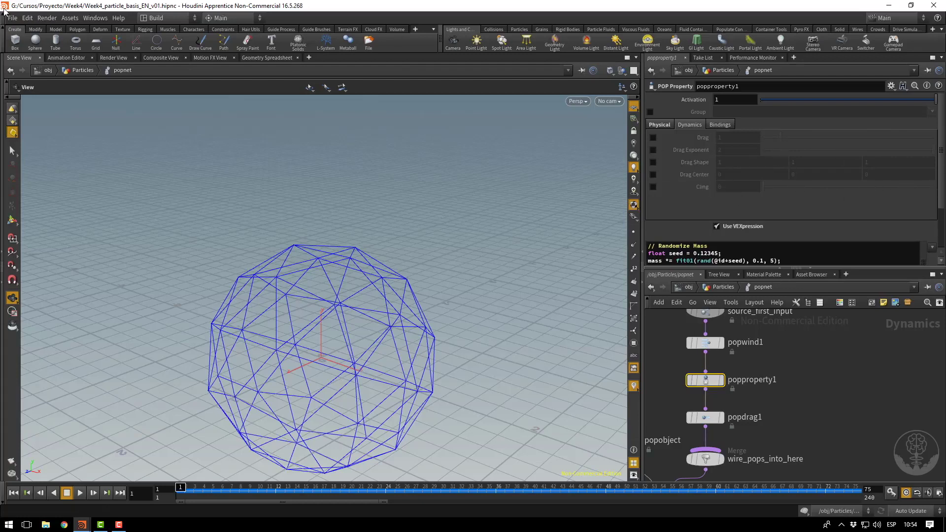
pyautogui.hotkey('ctrl', 's')
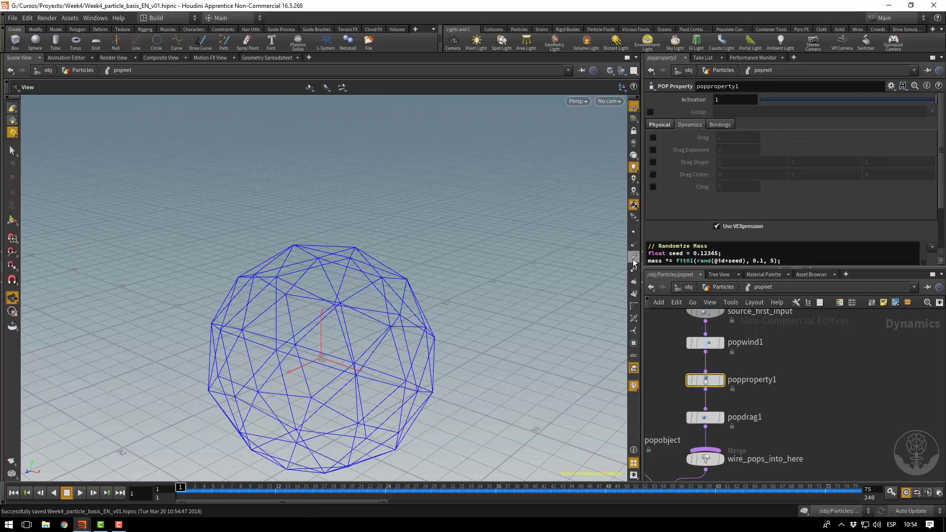
# Select the wire_pops_into_here merge node to show its input operators, with the POP node chain above it in view.
pyautogui.moveTo(807, 403); pyautogui.dragTo(877, 324, button='middle')
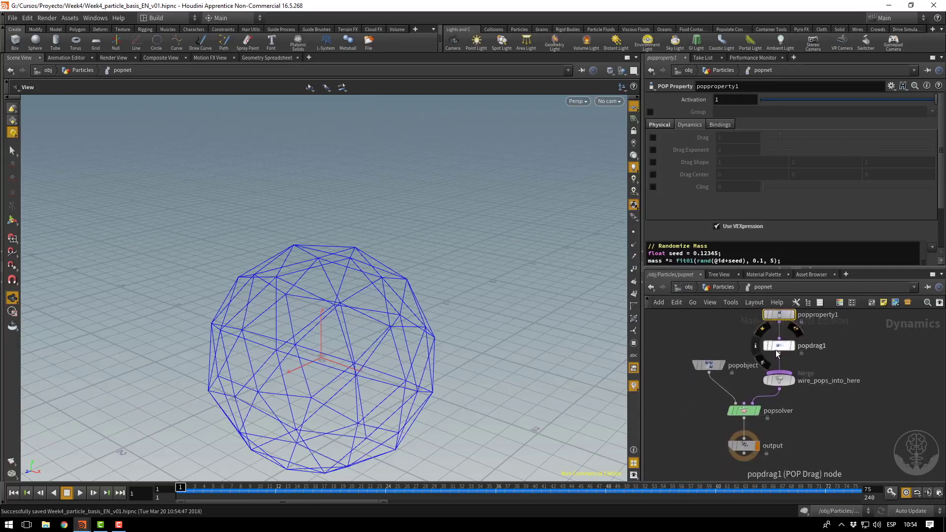
pyautogui.moveTo(779, 377)
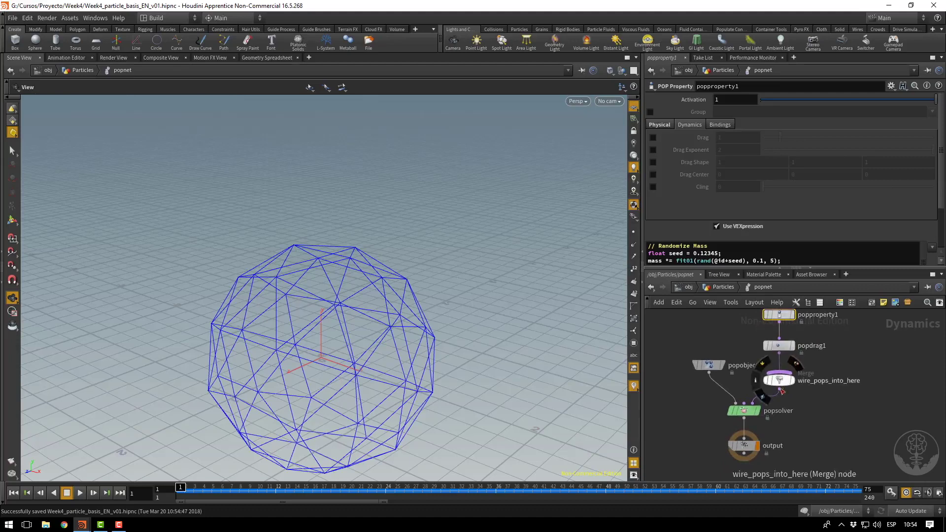
pyautogui.click(779, 382)
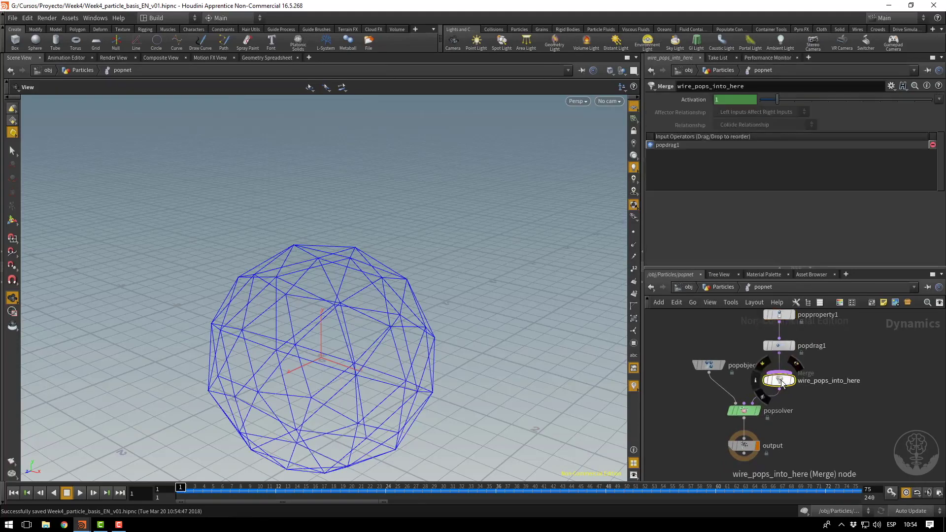
pyautogui.scroll(-3, 874, 355)
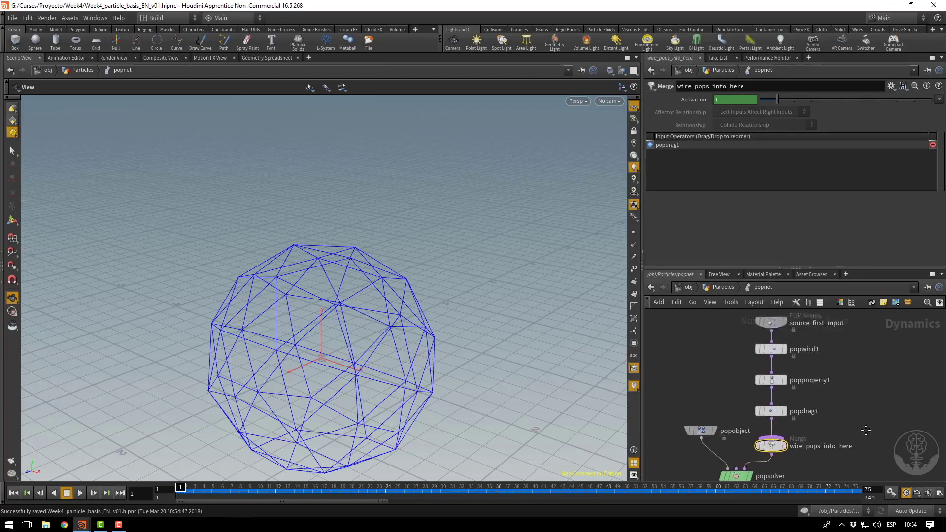
# Move the node chain from source_first_input down to popdrag1 to the right, clear of the merge node.
pyautogui.scroll(1, 861, 403)
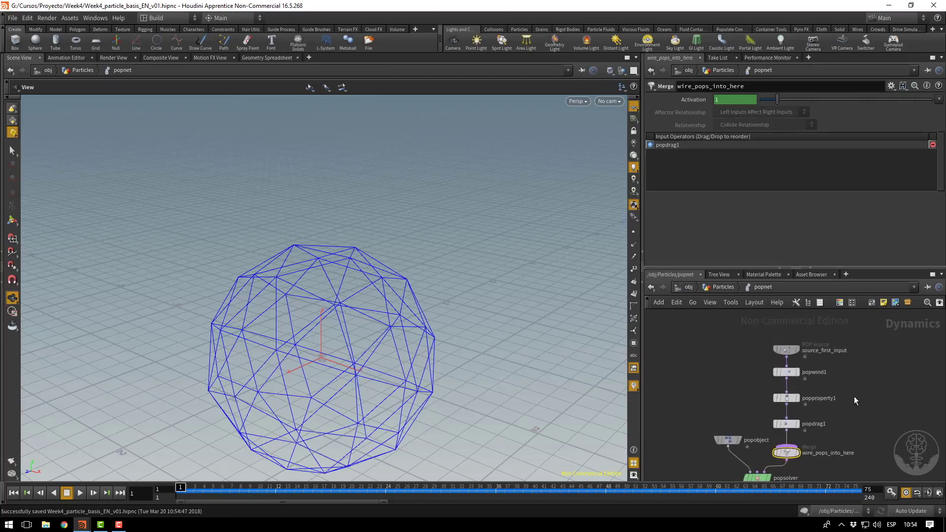
pyautogui.moveTo(849, 328); pyautogui.dragTo(831, 418)
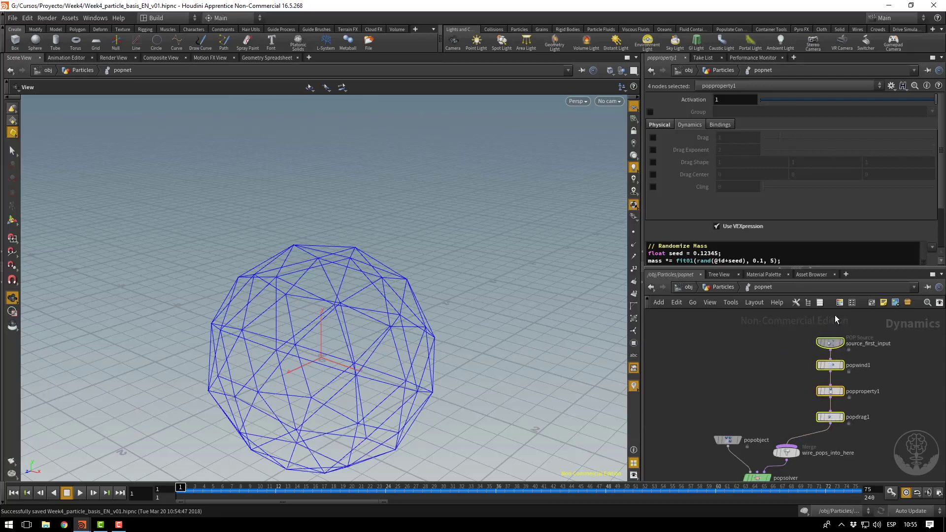
pyautogui.moveTo(828, 347)
pyautogui.moveTo(859, 445); pyautogui.dragTo(861, 412, button='middle')
# Shift popobject slightly away from the solver and review its collision, physical and guide settings.
pyautogui.click(757, 441)
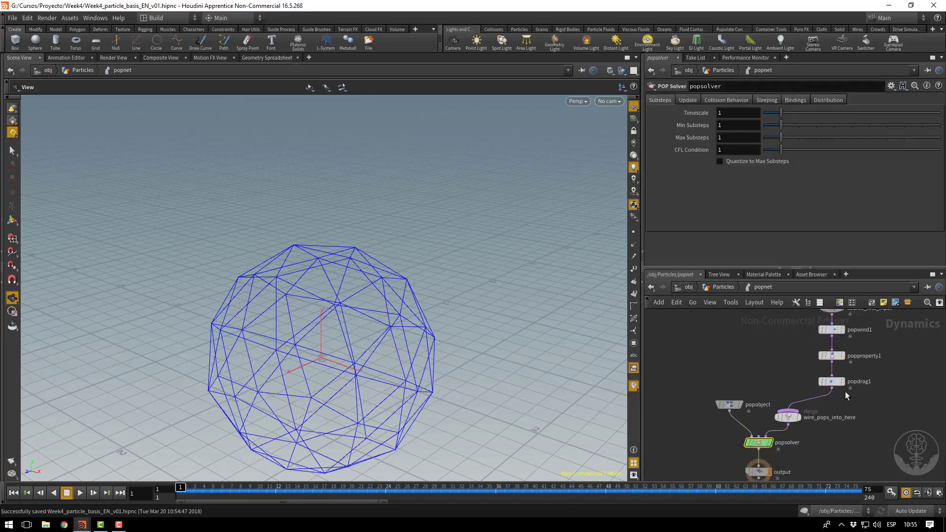
pyautogui.press('f')
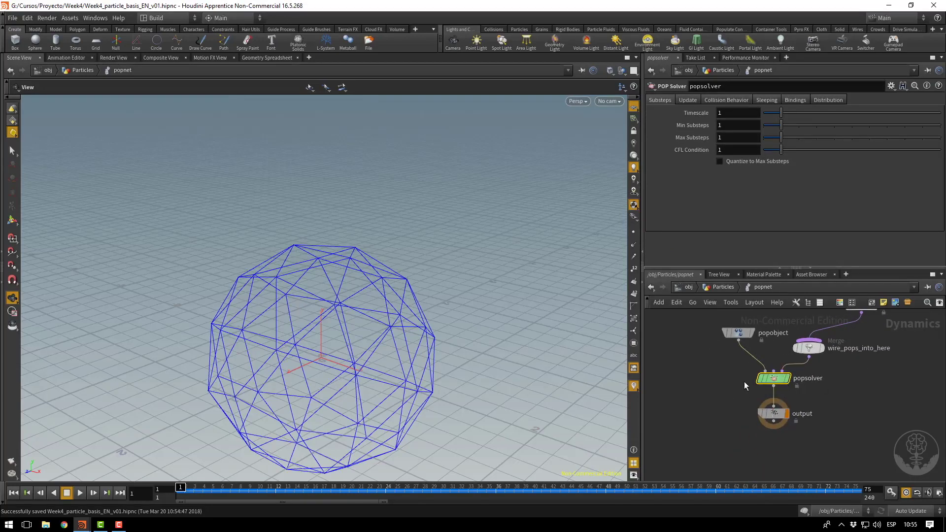
pyautogui.click(739, 332)
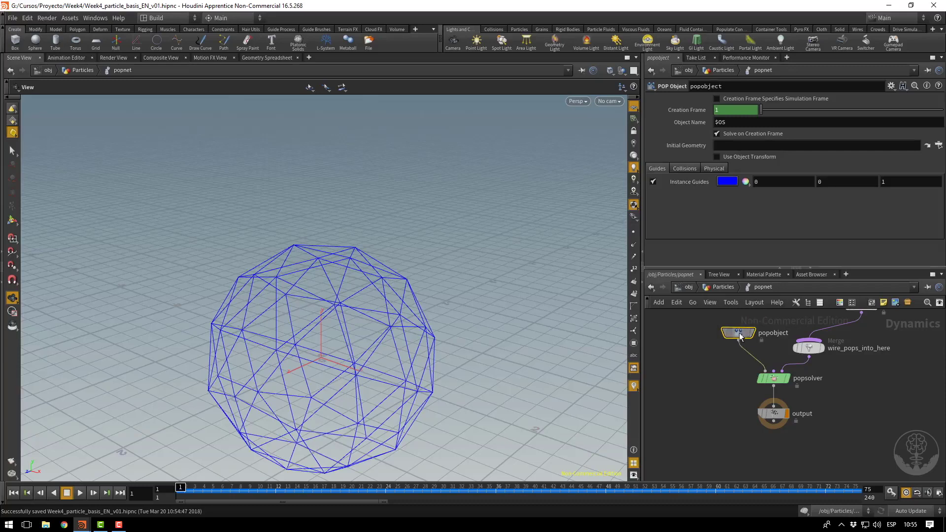
pyautogui.moveTo(740, 336); pyautogui.dragTo(729, 337)
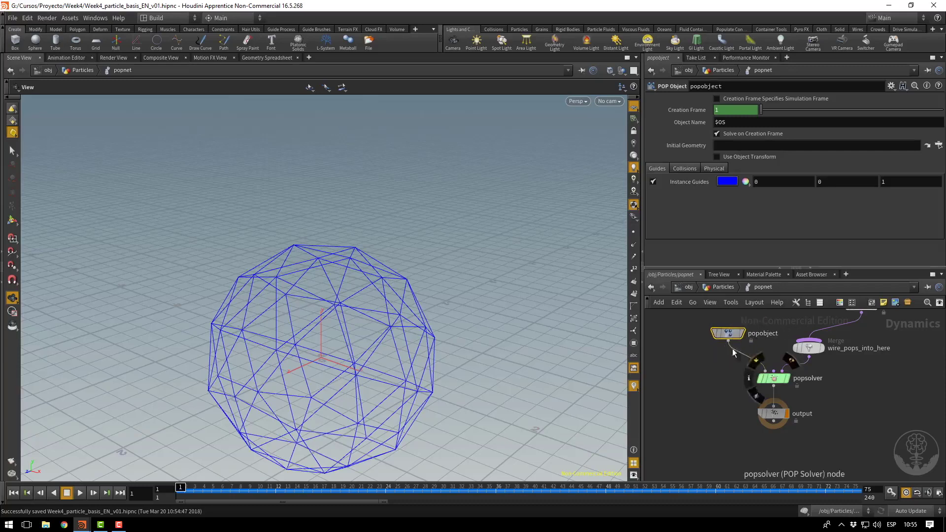
pyautogui.click(683, 169)
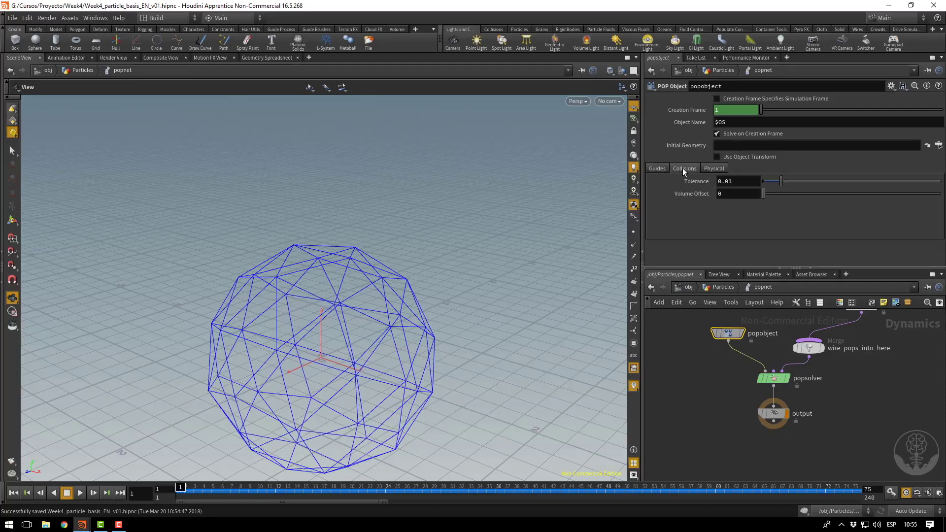
pyautogui.click(714, 169)
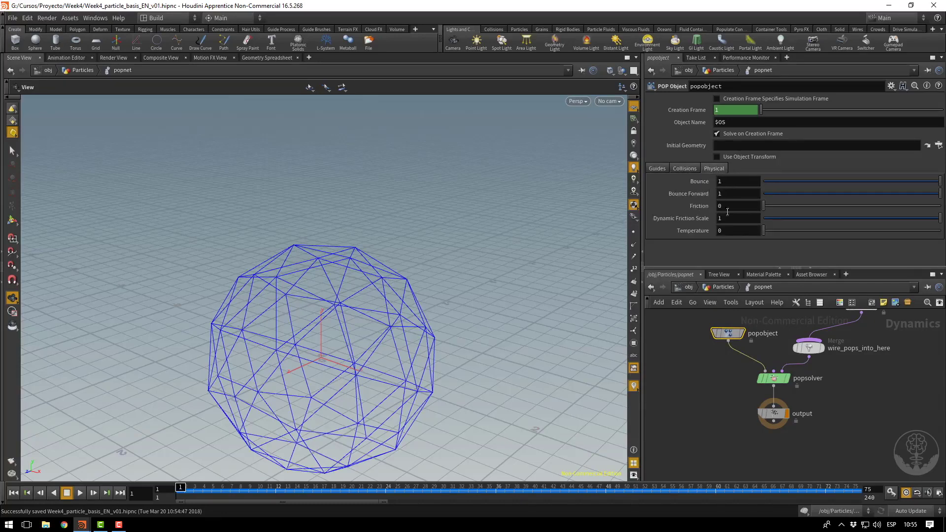
pyautogui.click(657, 169)
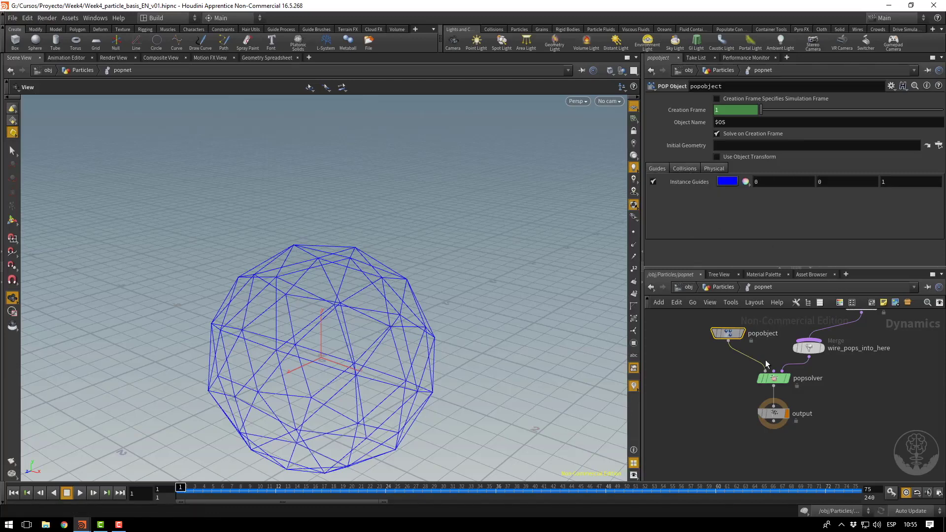
# Review the popsolver node's timescale, minimum and maximum substeps, and update settings.
pyautogui.click(772, 378)
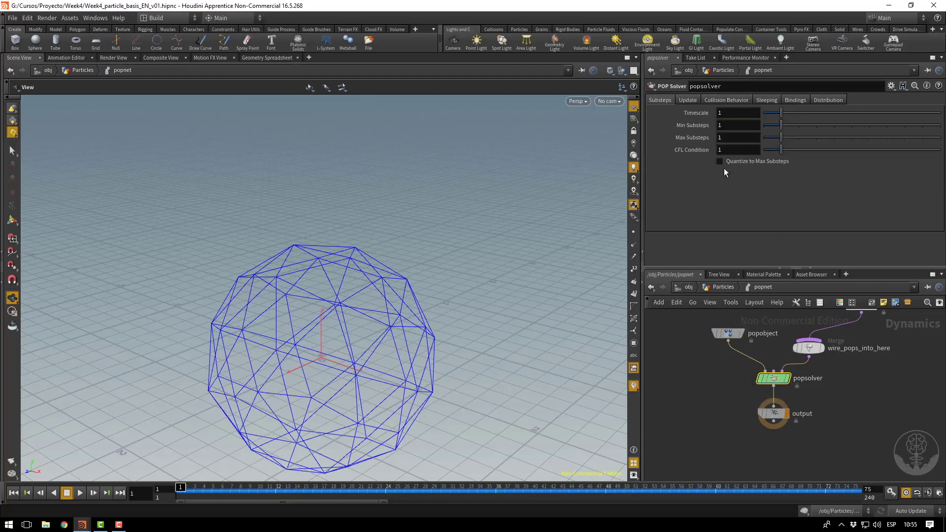
pyautogui.click(720, 112)
pyautogui.click(734, 140)
pyautogui.click(730, 126)
pyautogui.click(733, 115)
pyautogui.click(685, 100)
# Turn on Add Hit Attributes and Color Hits in popsolver's collision behavior and look through the Response options.
pyautogui.click(719, 100)
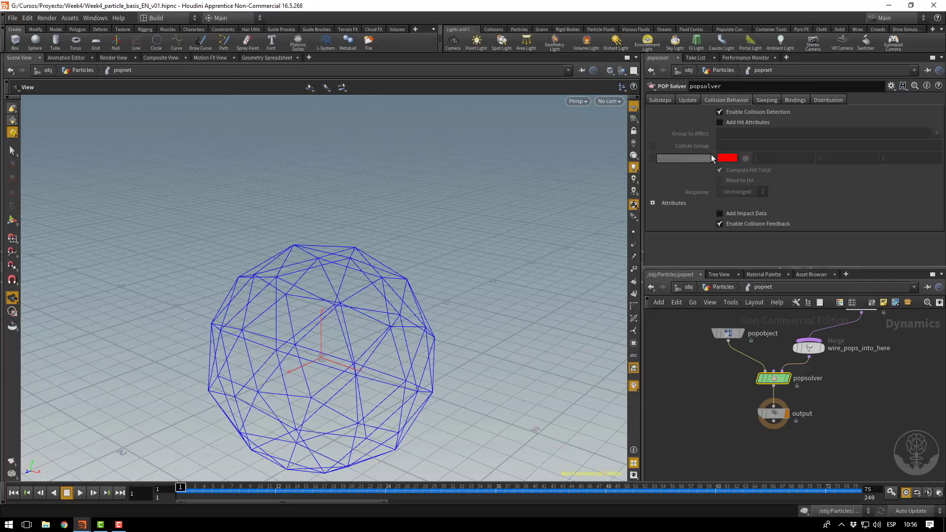
pyautogui.click(731, 124)
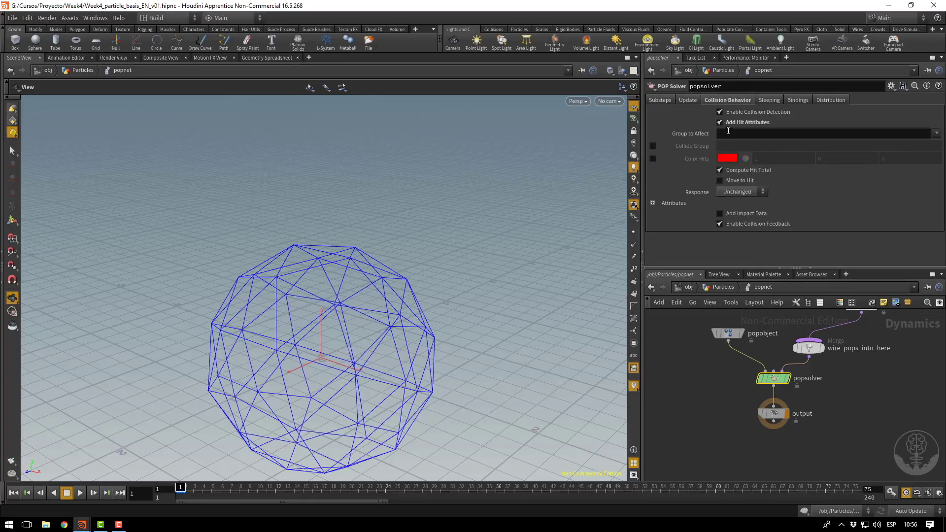
pyautogui.click(651, 158)
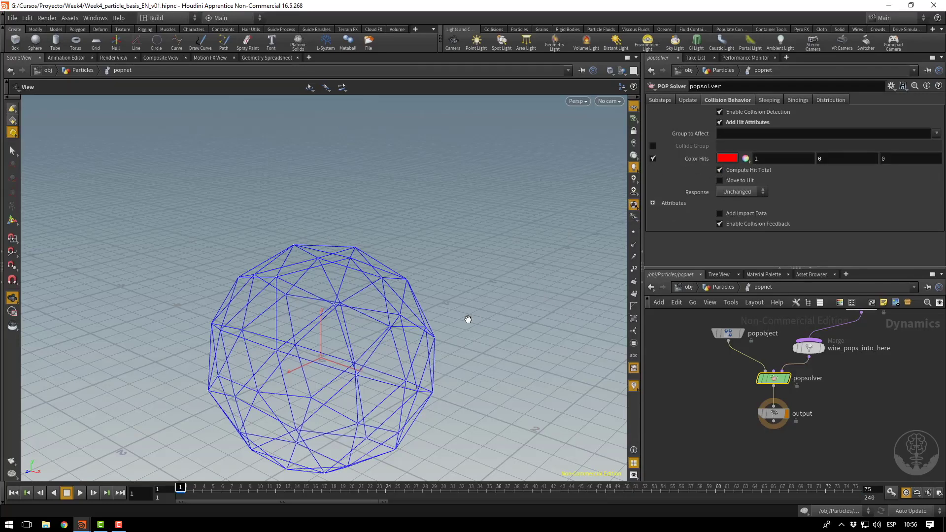
pyautogui.click(731, 193)
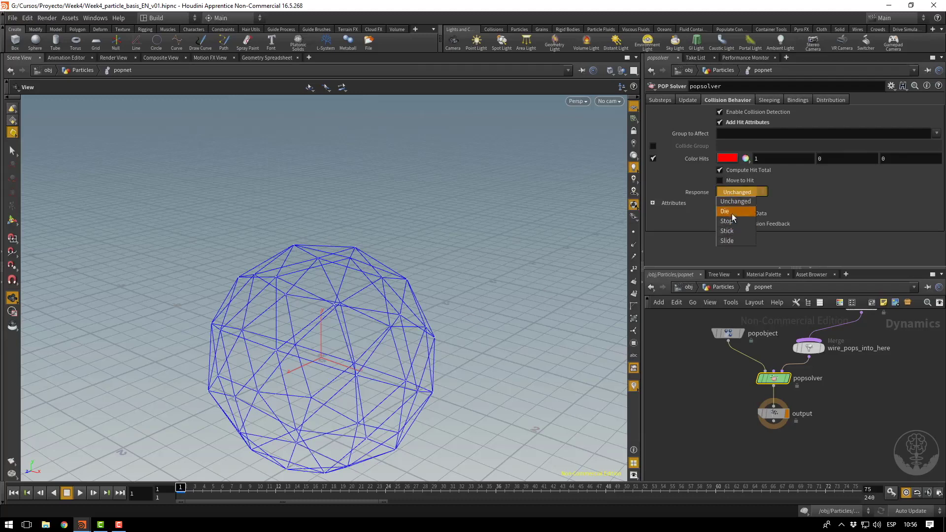
pyautogui.click(825, 211)
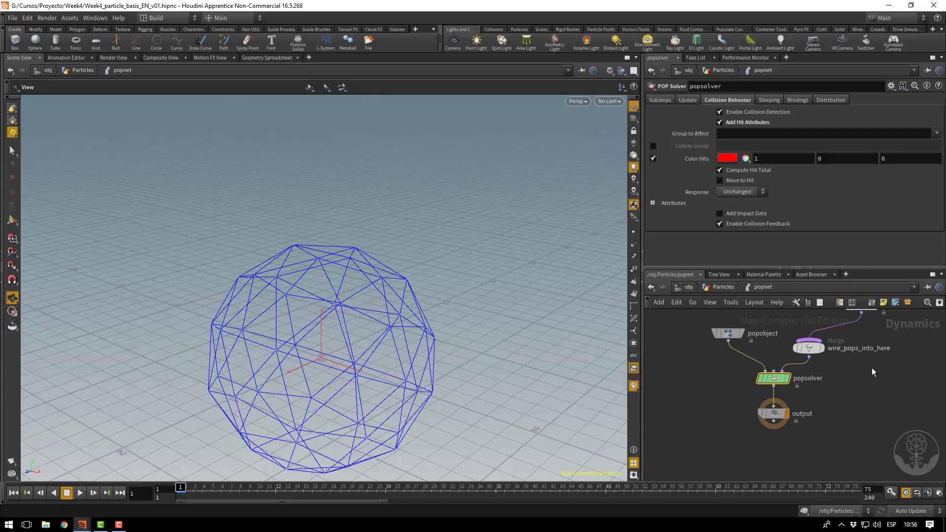
# Bring the whole popnet node network into view and save the scene.
pyautogui.press('h')
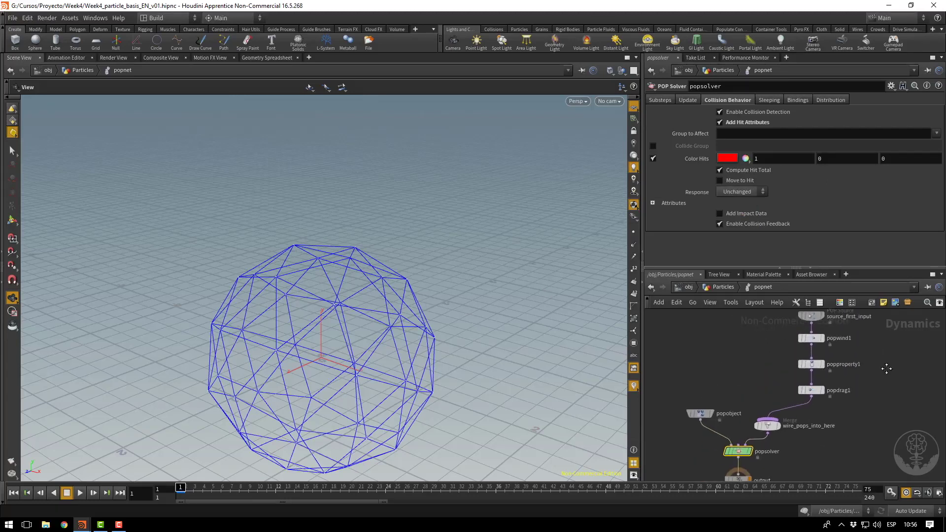
pyautogui.moveTo(876, 360); pyautogui.dragTo(857, 363, button='middle')
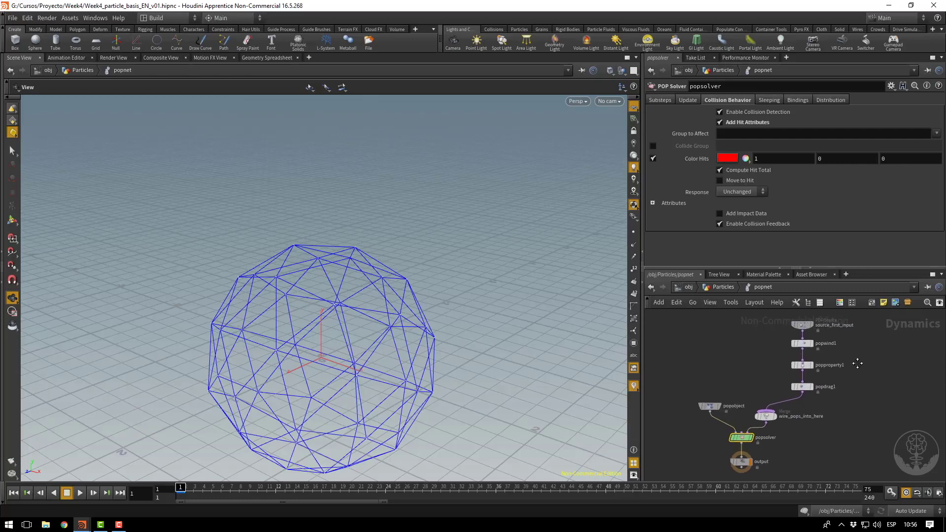
pyautogui.hotkey('ctrl', 's')
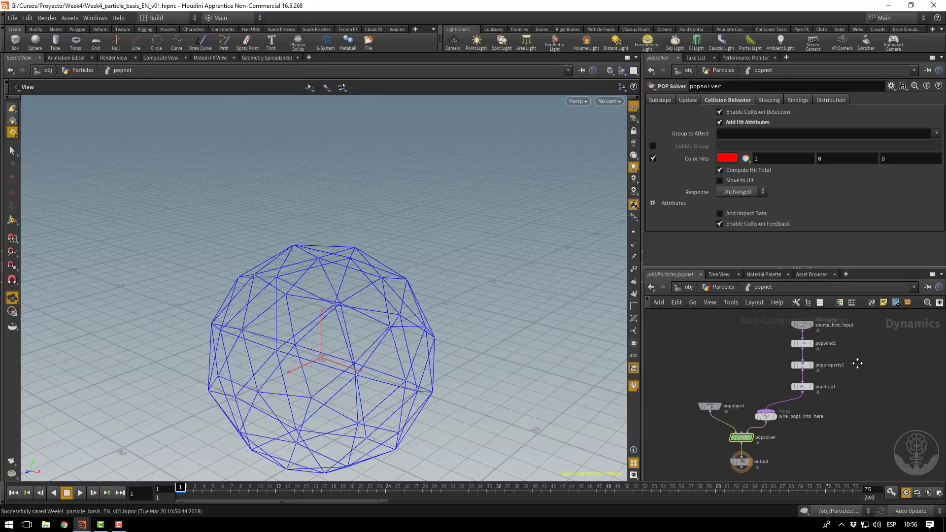
# Go up to the Particles geometry network and delete the sphere1 node.
pyautogui.click(723, 287)
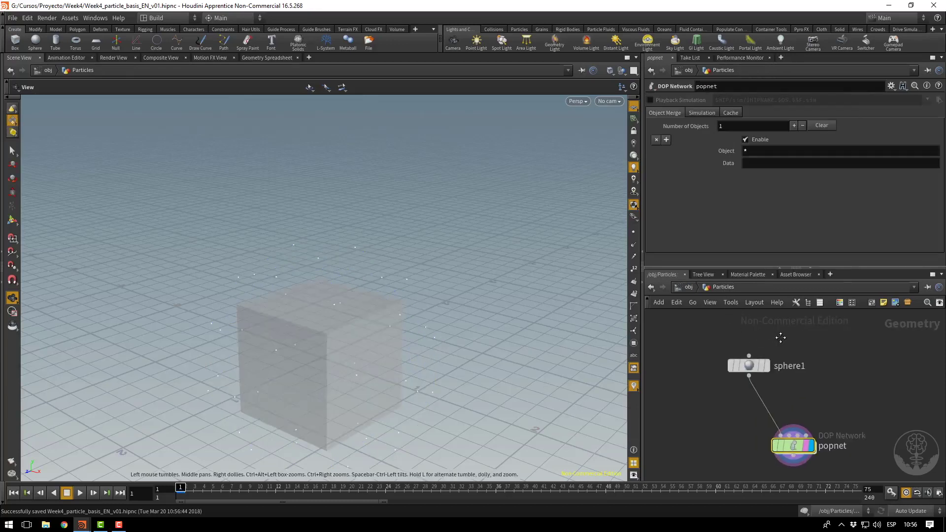
pyautogui.click(739, 362)
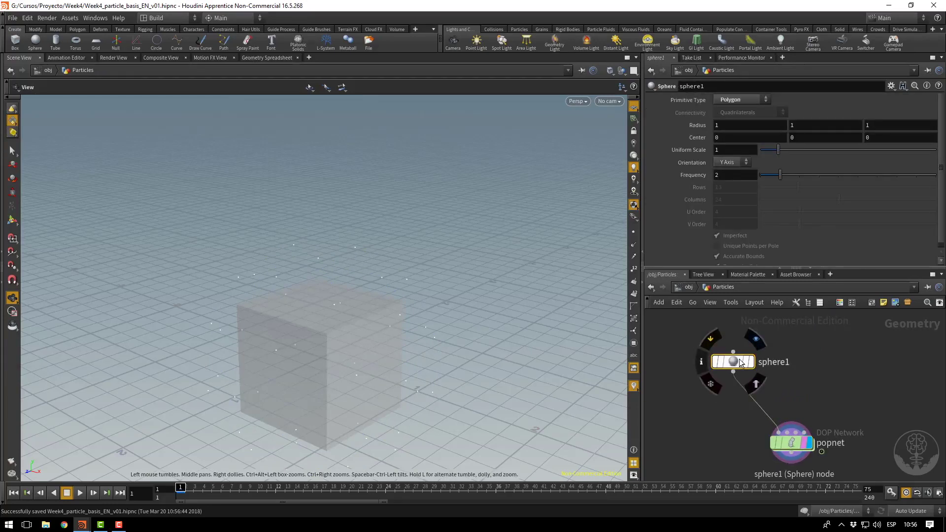
pyautogui.press('Delete')
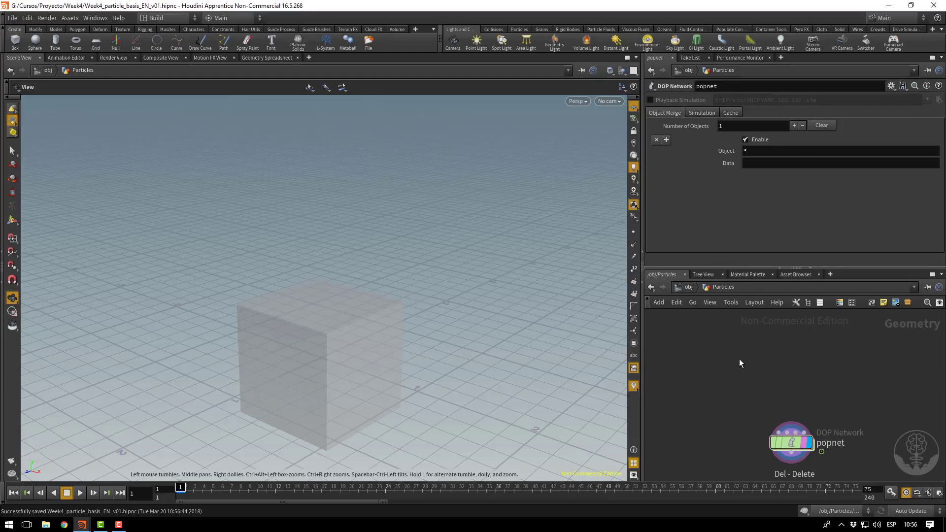
# Add a Grid node above popnet and make it the displayed node.
pyautogui.press('Tab')
pyautogui.write('grid')
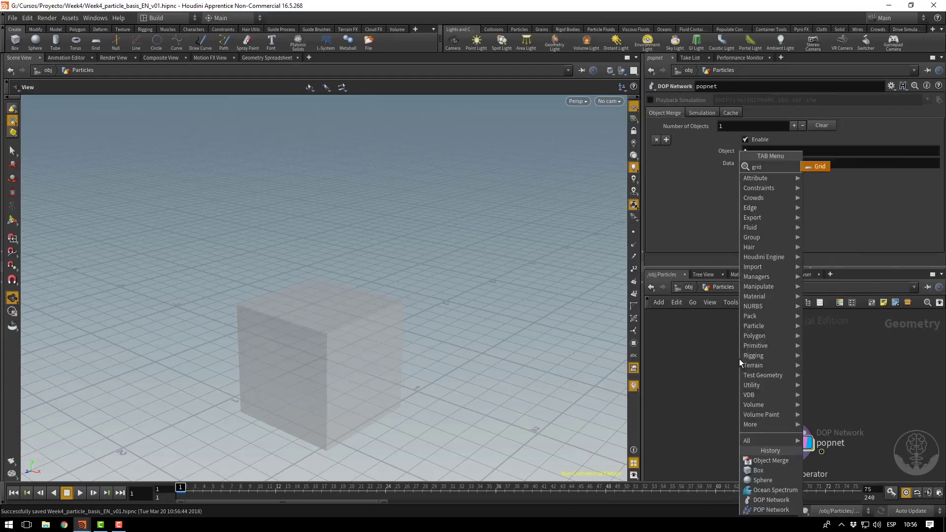
pyautogui.press('Return')
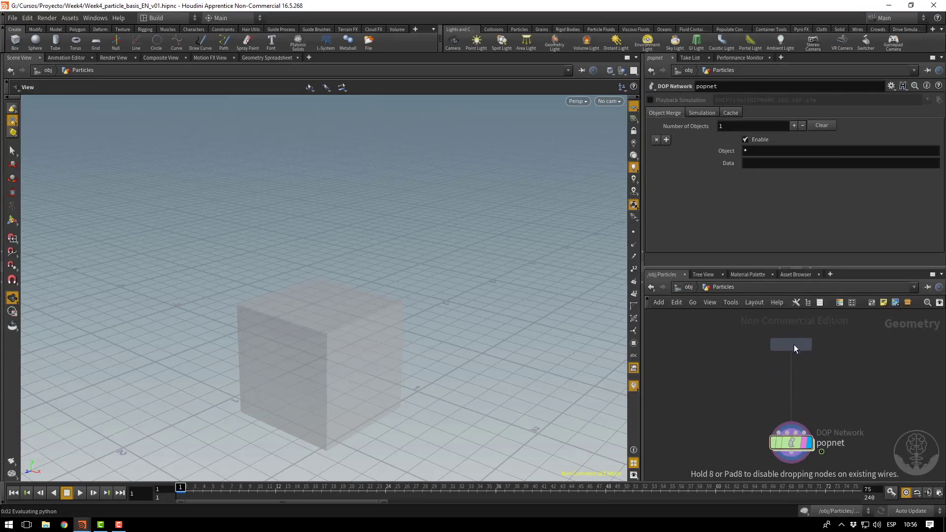
pyautogui.click(793, 344)
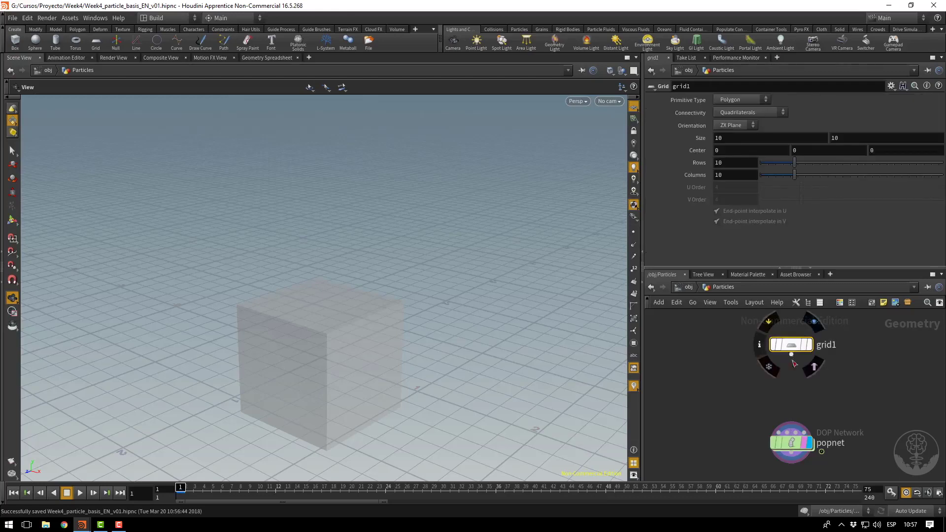
pyautogui.click(809, 346)
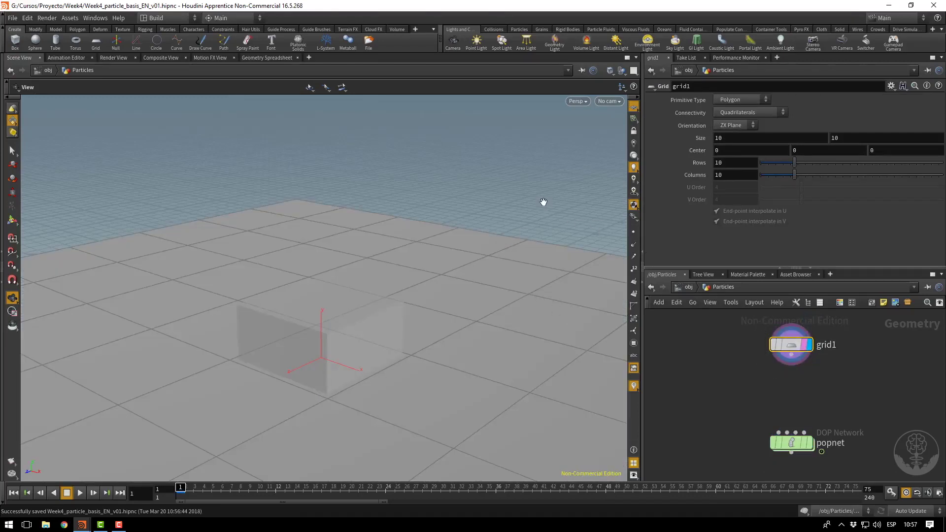
pyautogui.moveTo(557, 201); pyautogui.dragTo(310, 206, button='right')
pyautogui.moveTo(309, 206); pyautogui.dragTo(359, 238)
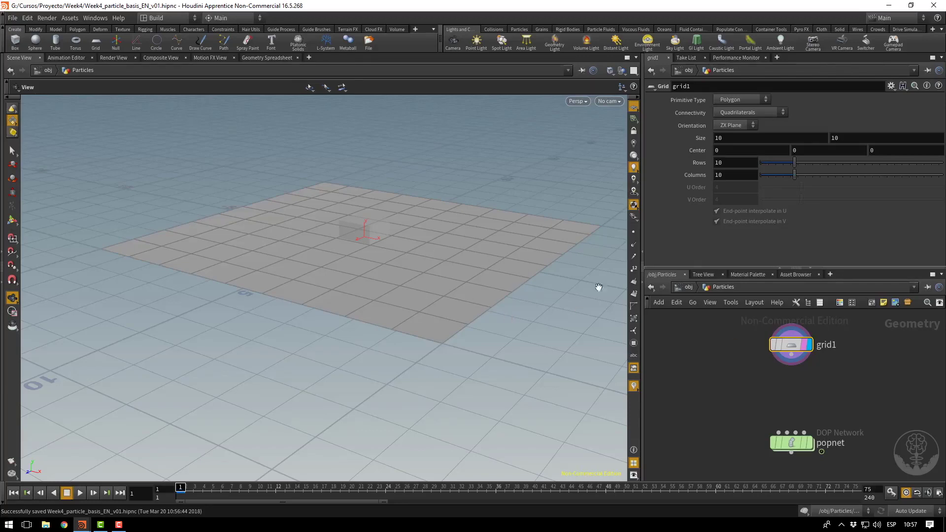
# Move the grid node further above popnet and rename it Emitter.
pyautogui.scroll(-3, 805, 377)
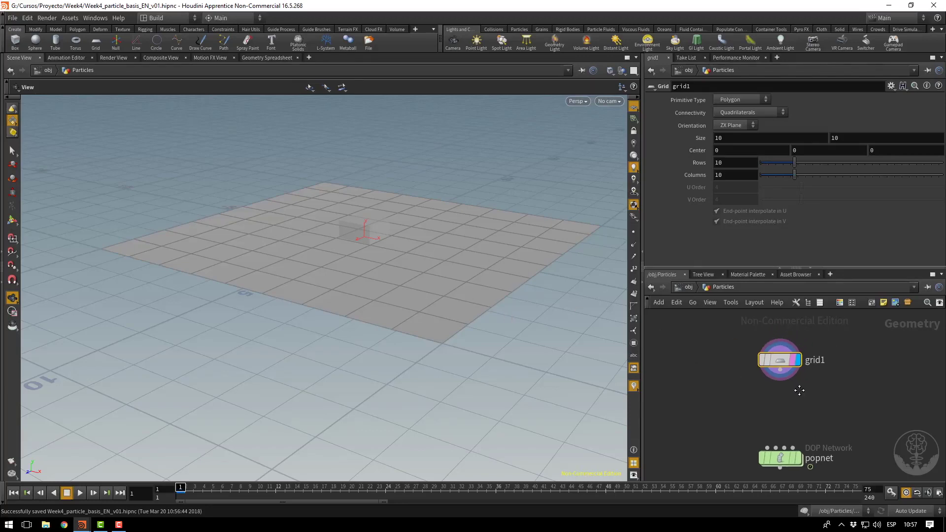
pyautogui.moveTo(840, 376); pyautogui.dragTo(840, 390, button='middle')
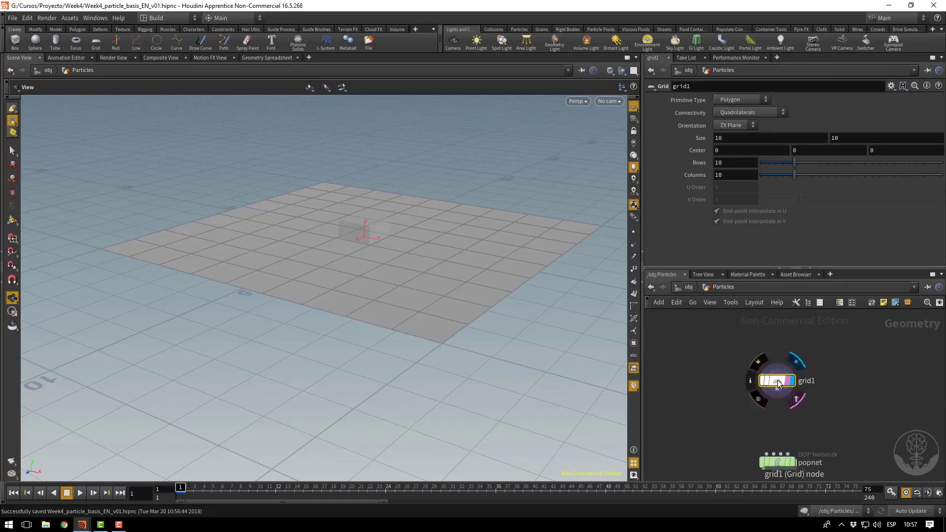
pyautogui.moveTo(778, 384); pyautogui.dragTo(778, 358)
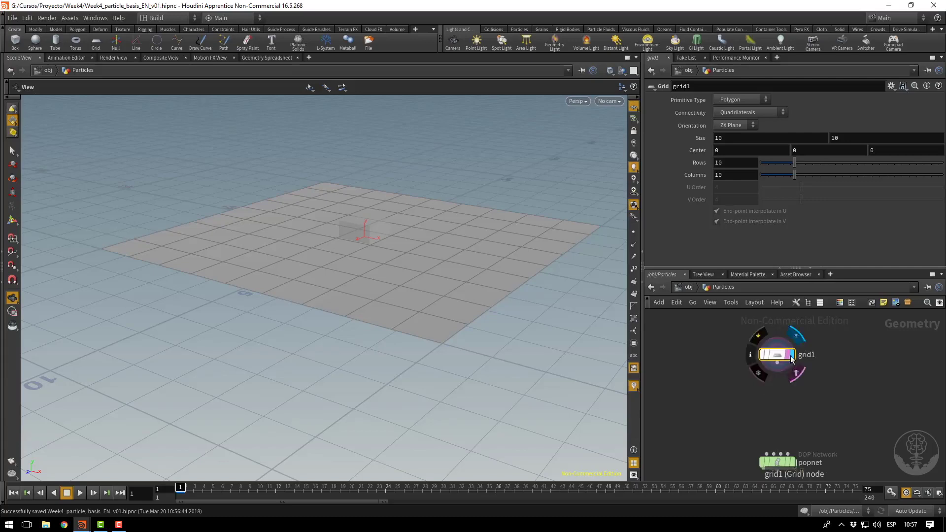
pyautogui.doubleClick(806, 355)
pyautogui.doubleClick(806, 355)
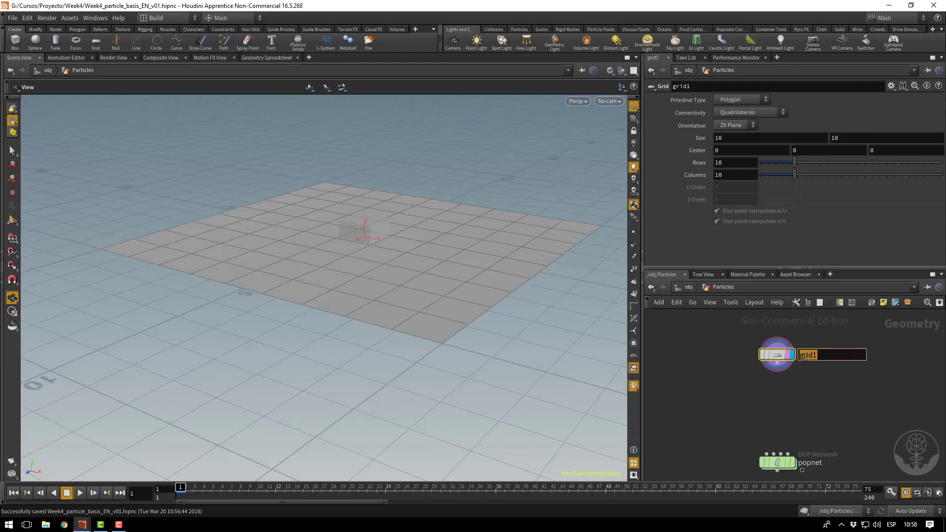
pyautogui.write('Emitter')
pyautogui.press('Return')
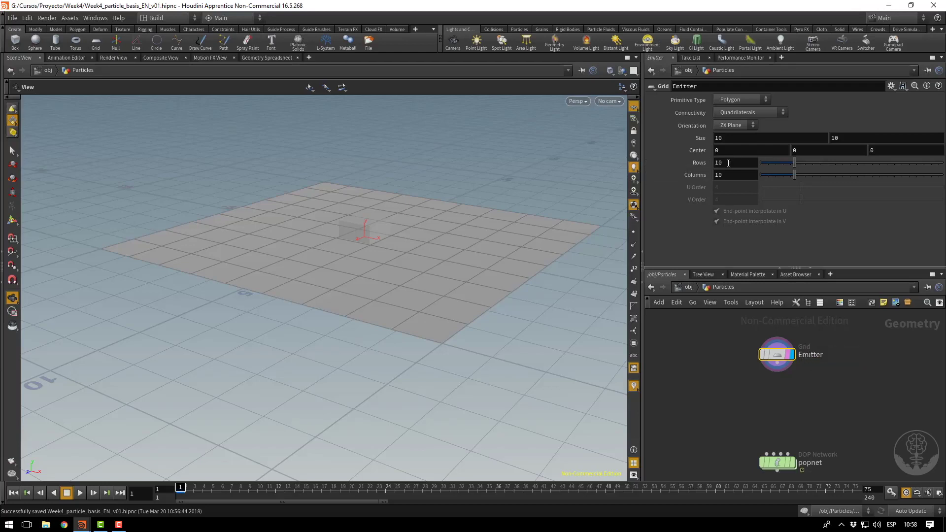
# Set the Emitter grid's rows and columns to 200 each.
pyautogui.click(708, 161)
pyautogui.doubleClick(710, 161)
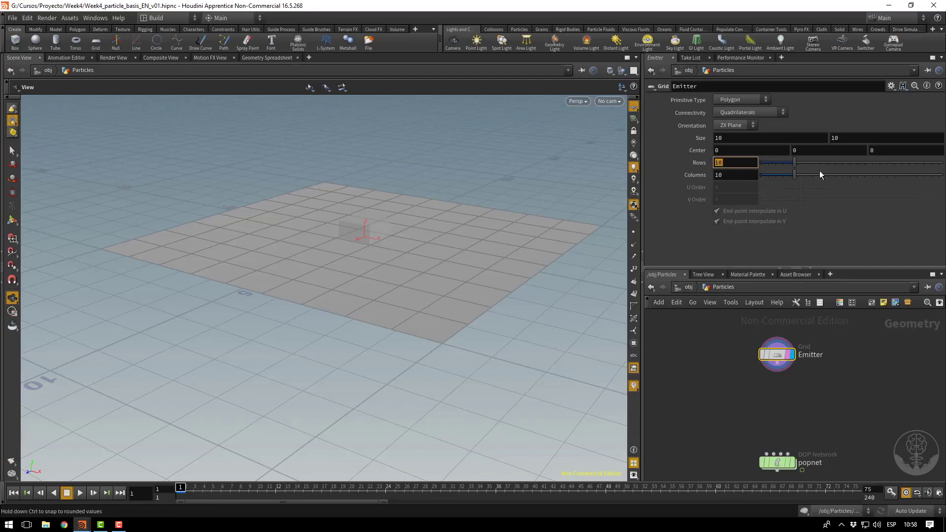
pyautogui.write('200')
pyautogui.press('Tab')
pyautogui.write('200')
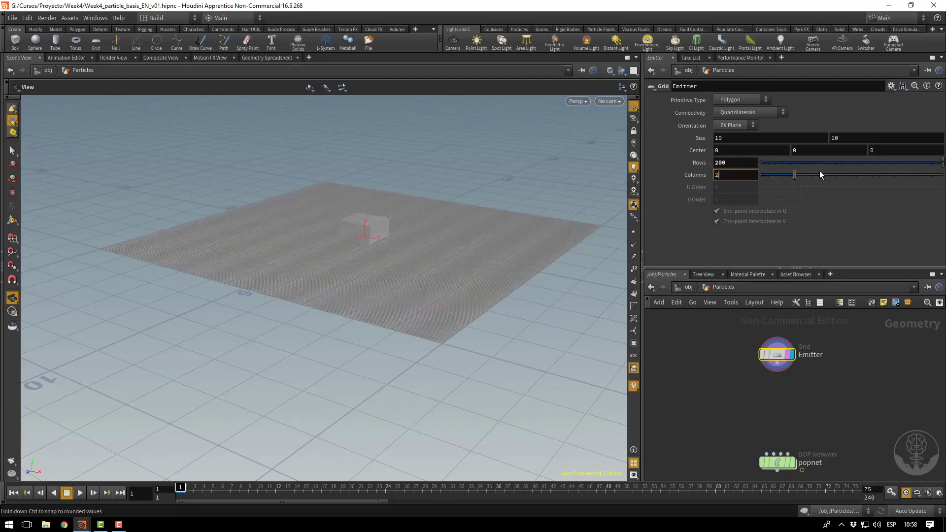
pyautogui.press('Return')
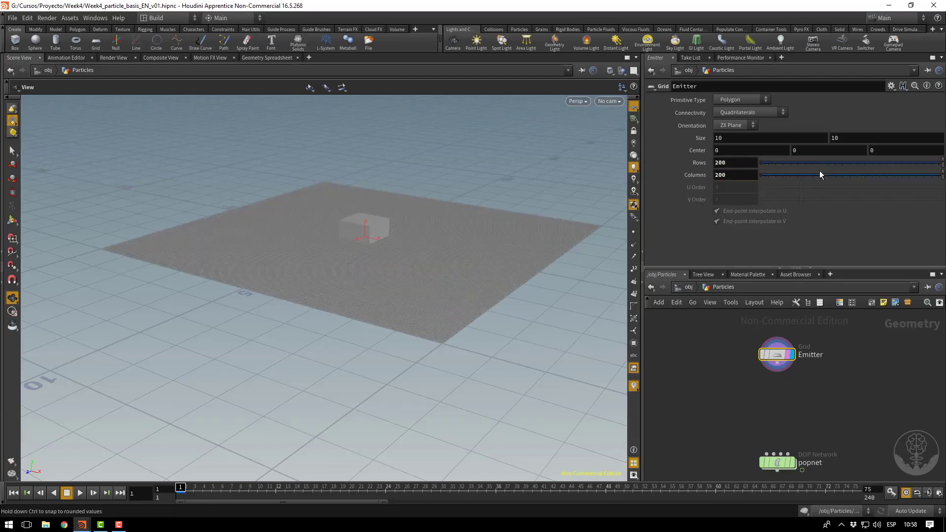
# Show the points in the viewport and raise the Emitter grid to a centre Y of 5.
pyautogui.click(633, 231)
pyautogui.doubleClick(794, 150)
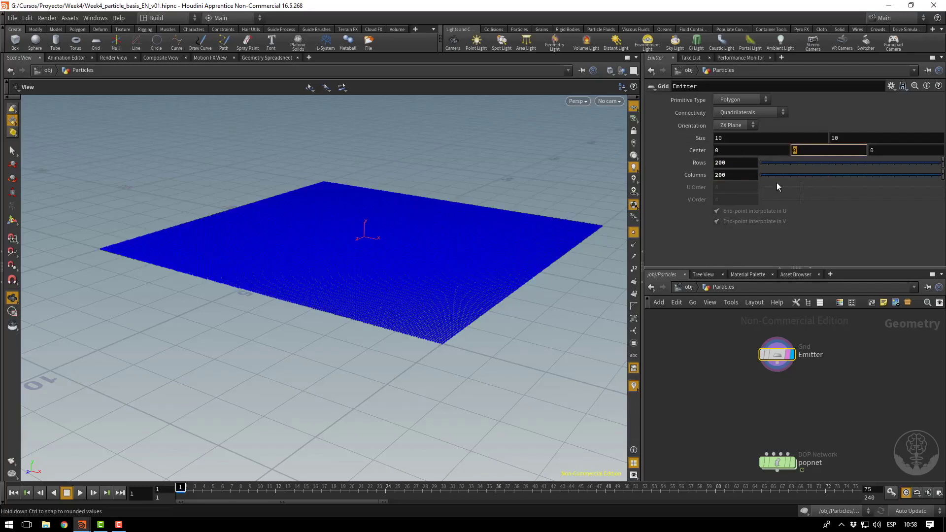
pyautogui.write('10')
pyautogui.press('Return')
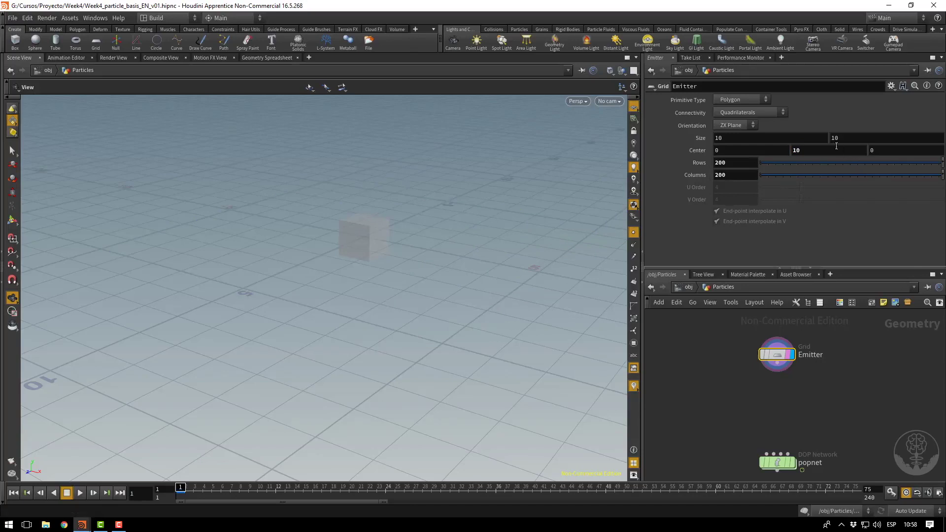
pyautogui.doubleClick(793, 150)
pyautogui.write('5')
pyautogui.press('Return')
pyautogui.moveTo(391, 232); pyautogui.dragTo(493, 272)
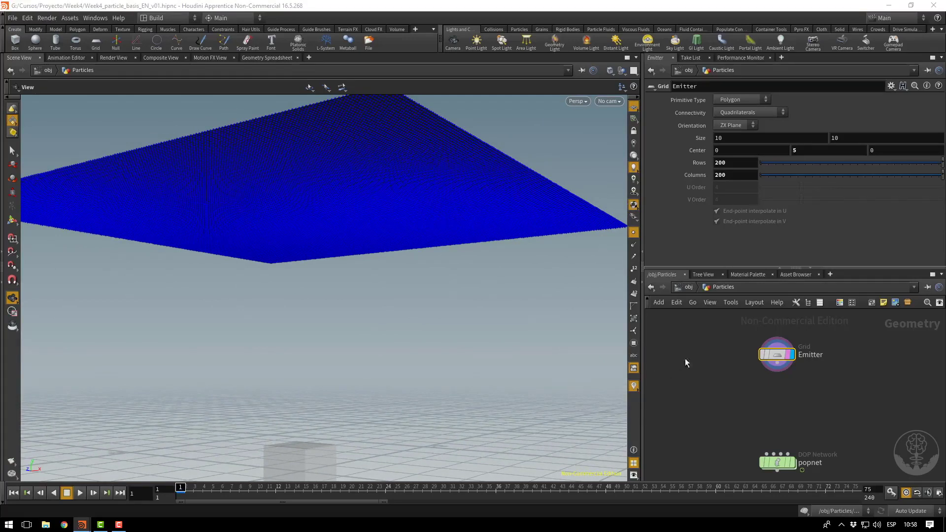
# Add a Point node wired below Emitter and make it the displayed node.
pyautogui.click(780, 368)
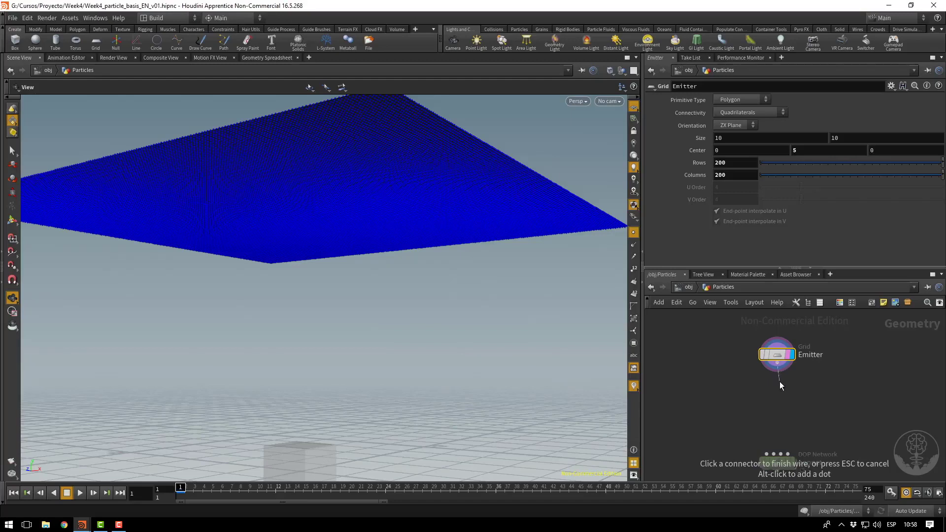
pyautogui.press('Tab')
pyautogui.write('poin')
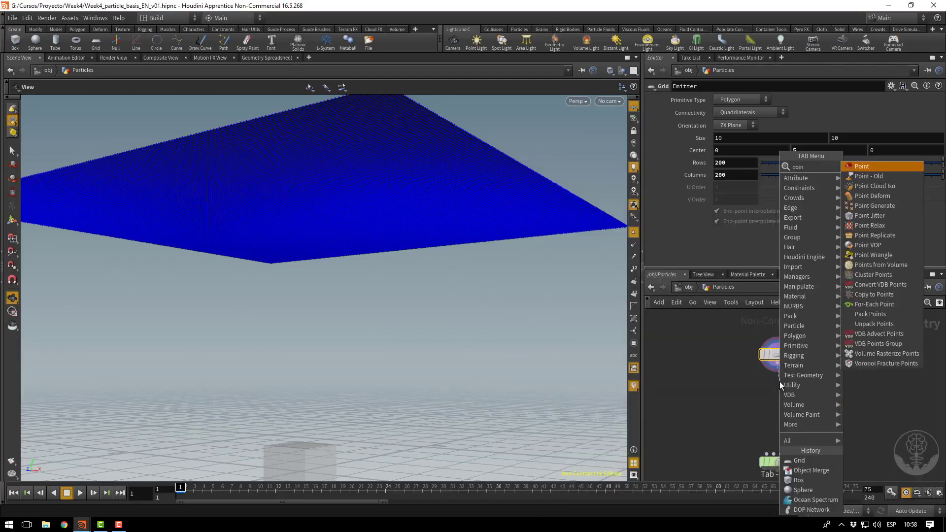
pyautogui.press('Return')
pyautogui.click(779, 384)
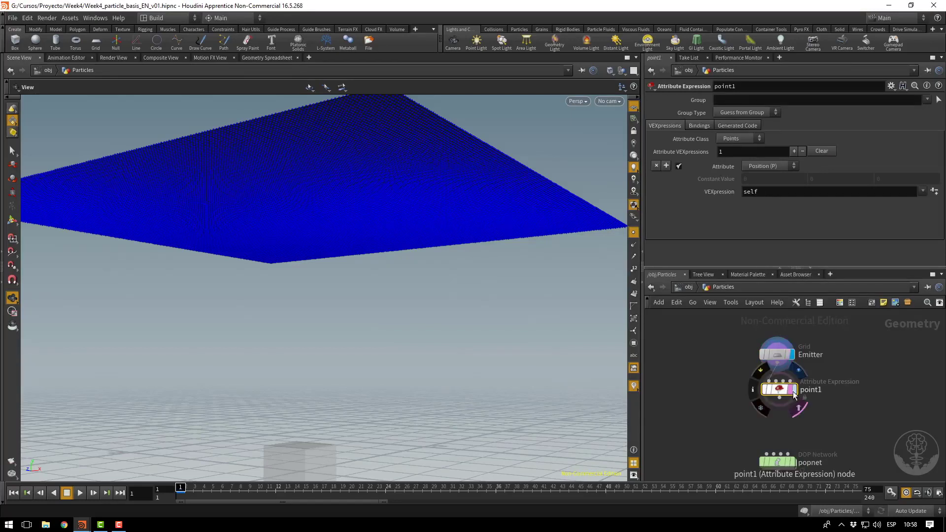
pyautogui.click(793, 391)
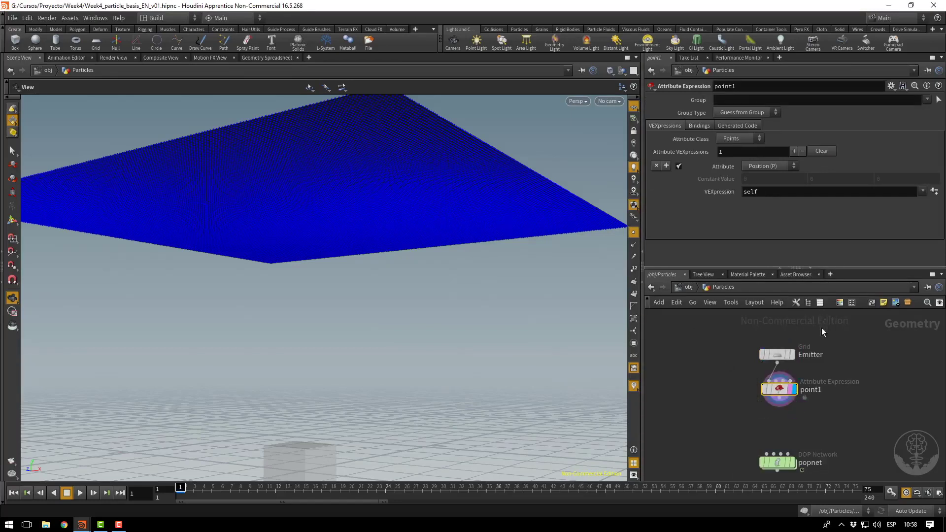
# Rename the Point node AddNormals.
pyautogui.doubleClick(811, 382)
pyautogui.write('A')
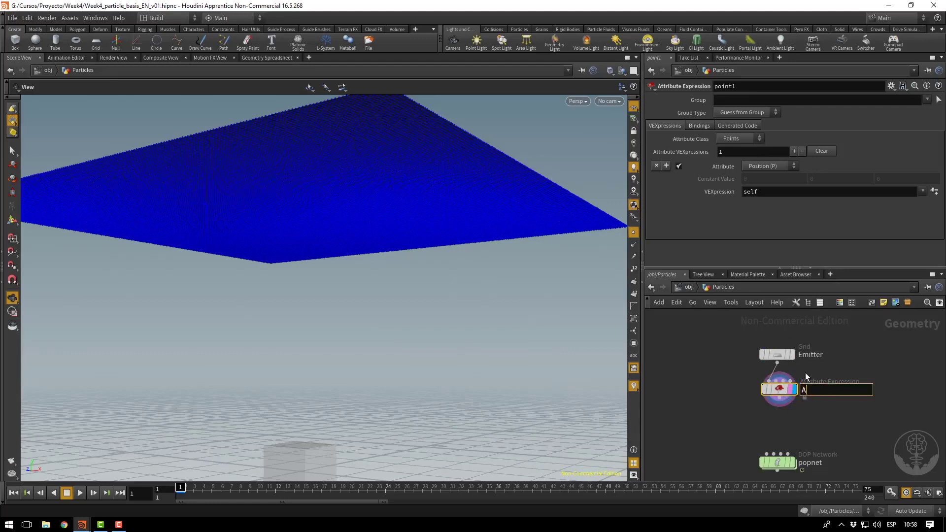
pyautogui.write('ddNormals')
pyautogui.press('Return')
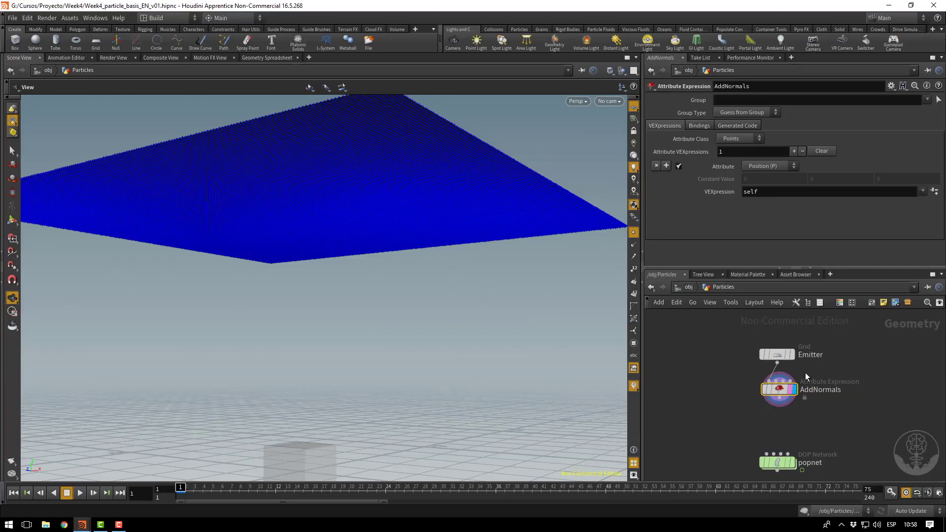
# Set AddNormals to write the Normal (N) attribute with the Constant Value expression and values 0, -1, 0.
pyautogui.click(757, 167)
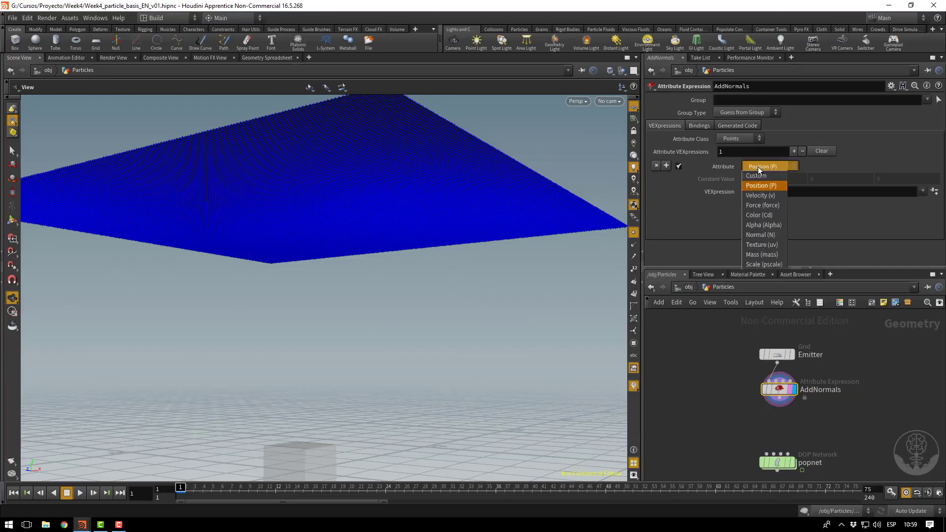
pyautogui.click(757, 234)
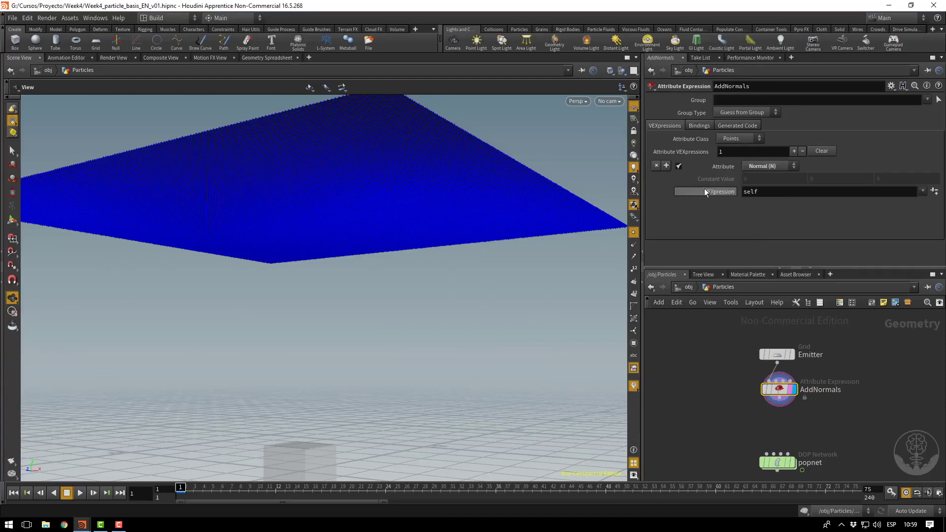
pyautogui.click(922, 192)
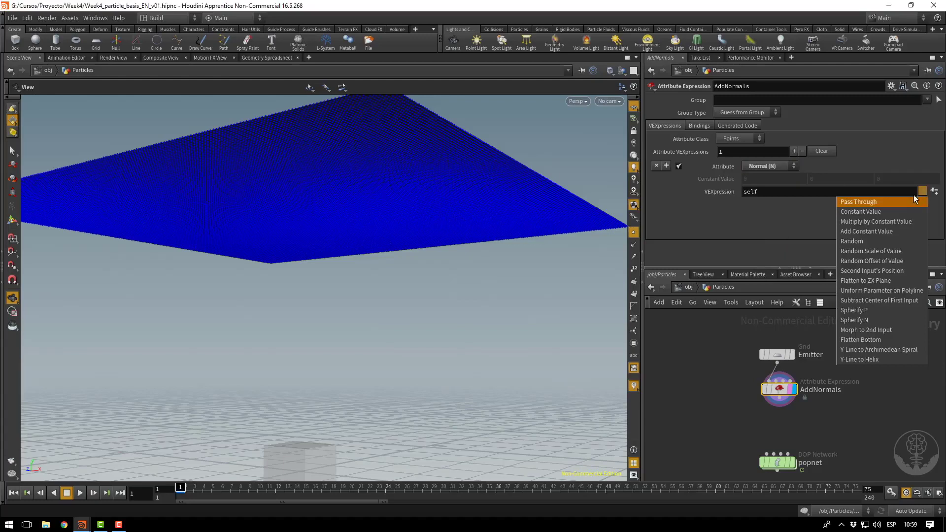
pyautogui.click(881, 210)
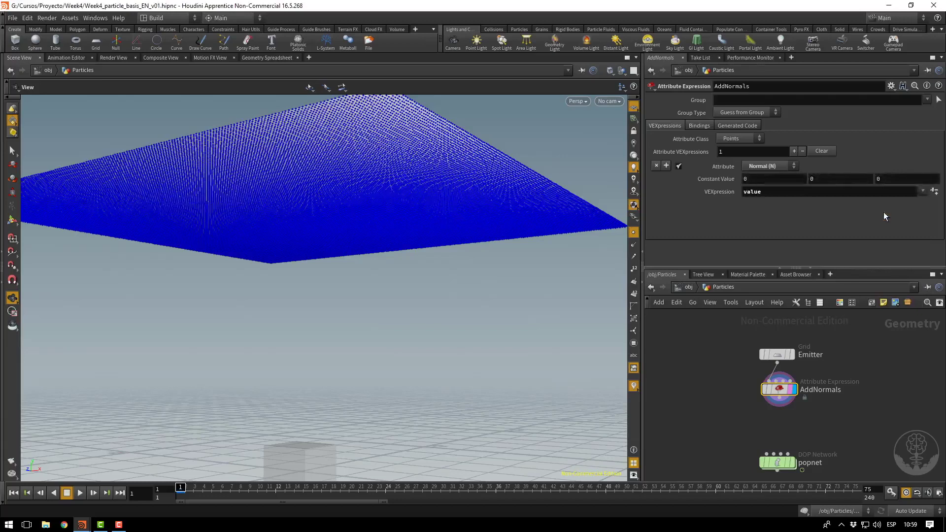
pyautogui.click(814, 179)
pyautogui.write('-1')
pyautogui.press('Return')
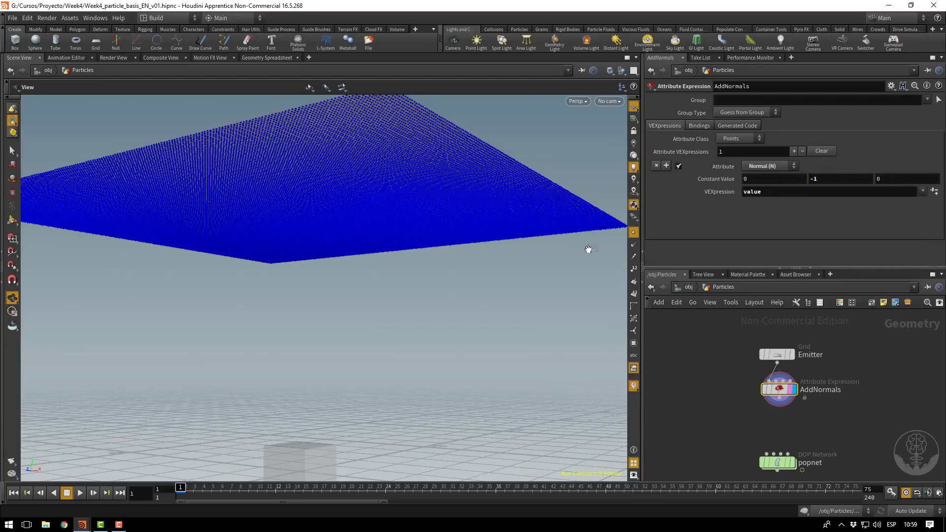
# Display the point normals in the viewport and view the grid from its side.
pyautogui.moveTo(402, 219); pyautogui.dragTo(606, 243)
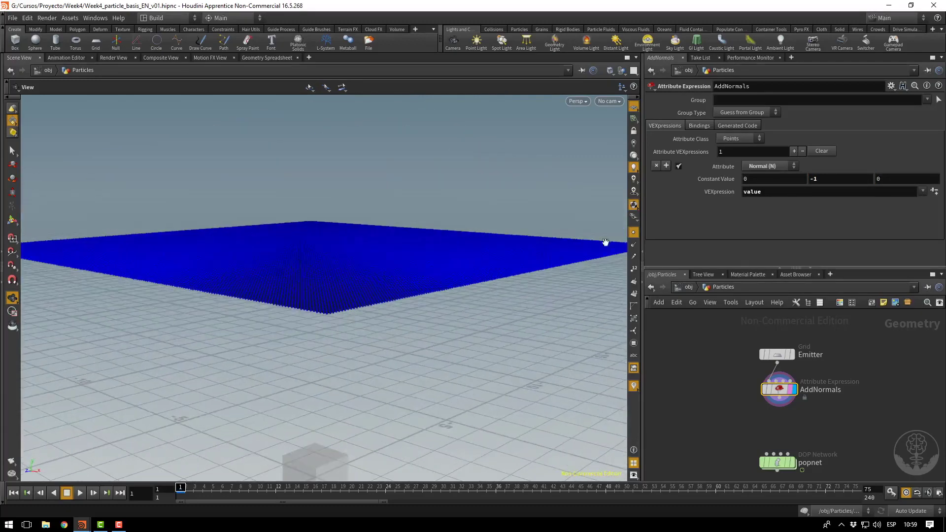
pyautogui.click(634, 244)
pyautogui.moveTo(348, 365); pyautogui.dragTo(371, 340)
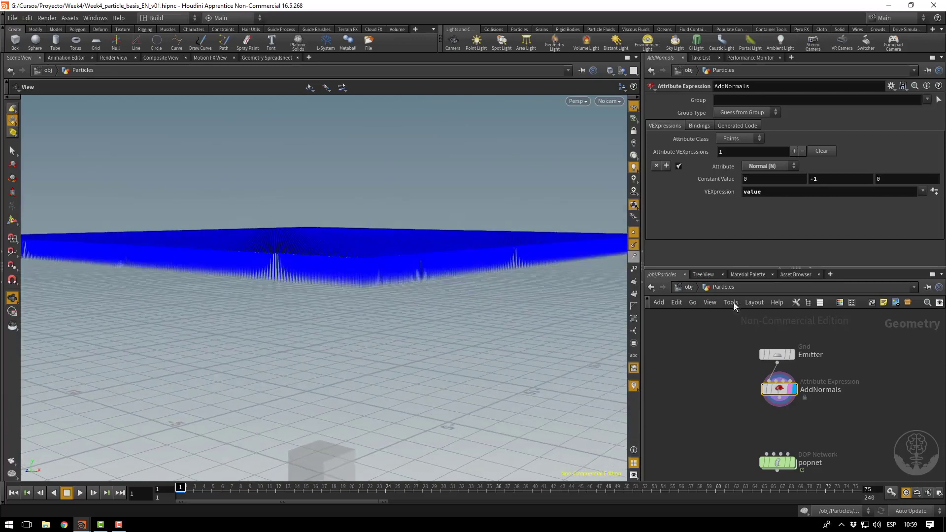
# Try the Random expression preset for the normals and return to the Constant Value preset.
pyautogui.click(794, 169)
pyautogui.click(766, 232)
pyautogui.click(921, 191)
pyautogui.click(876, 241)
pyautogui.moveTo(448, 230); pyautogui.dragTo(558, 292)
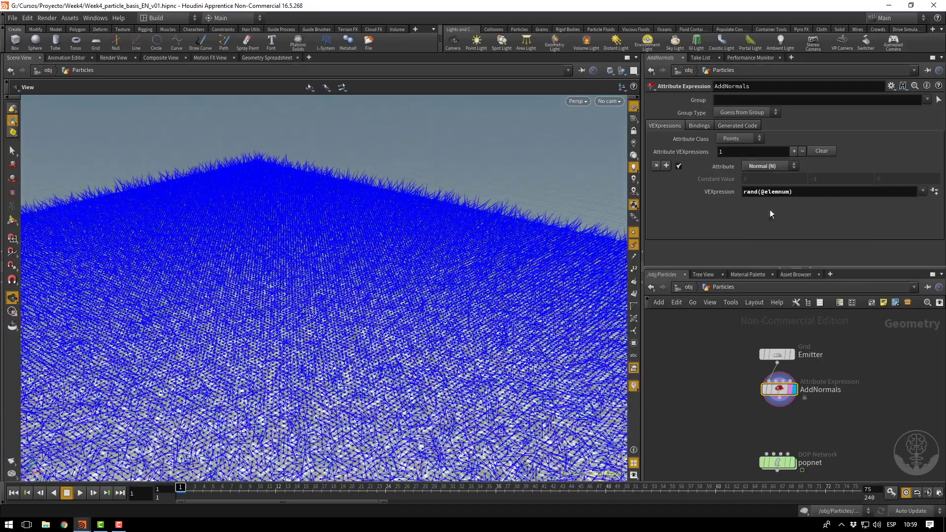
pyautogui.click(933, 192)
pyautogui.click(889, 214)
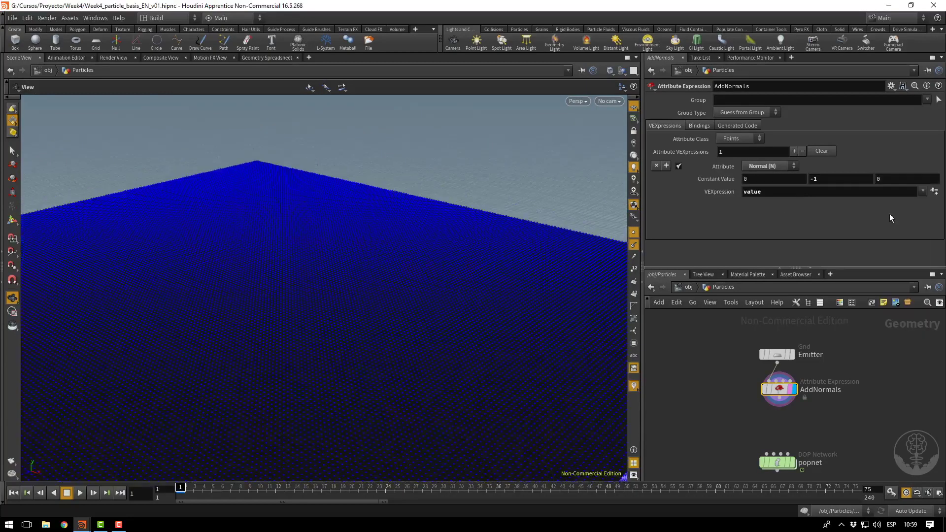
pyautogui.moveTo(482, 302); pyautogui.dragTo(388, 201)
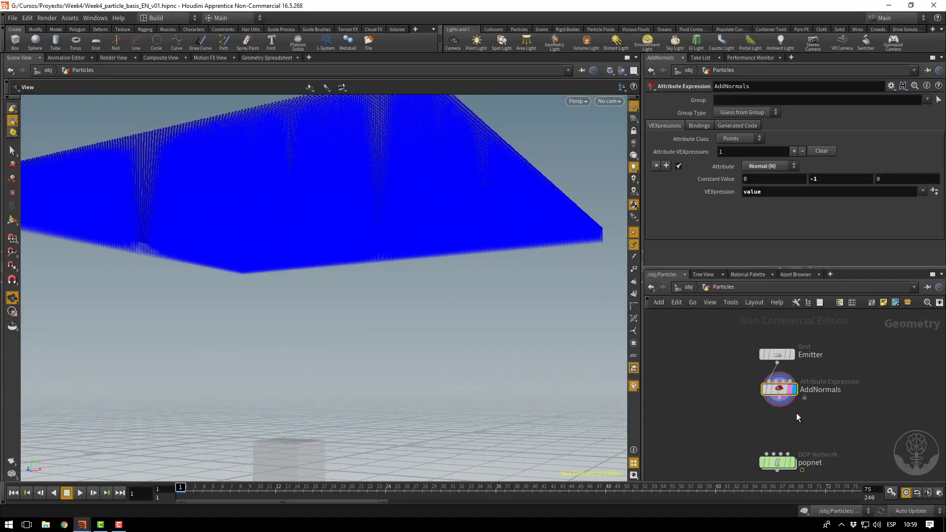
# Move the Emitter and AddNormals nodes up and add a Color node wired below AddNormals.
pyautogui.moveTo(734, 325); pyautogui.dragTo(779, 361)
pyautogui.click(817, 389)
pyautogui.press('Tab')
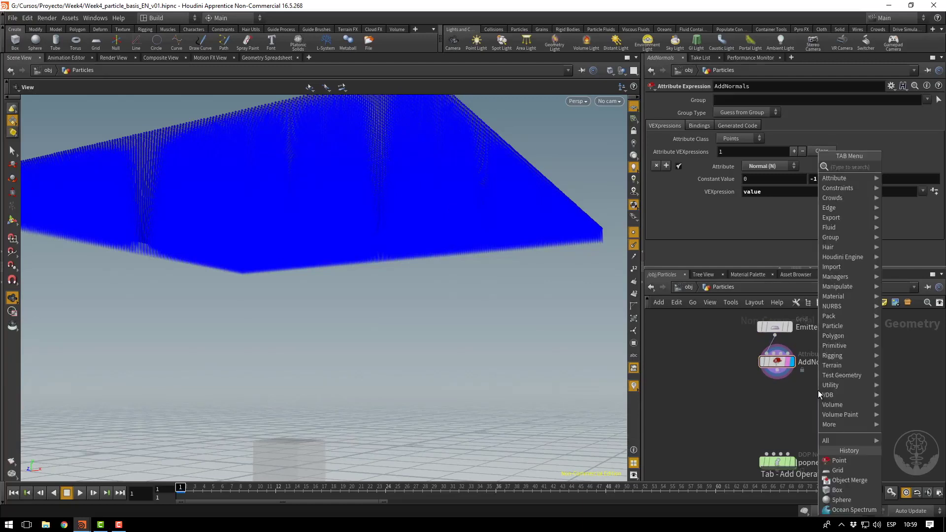
pyautogui.press('Escape')
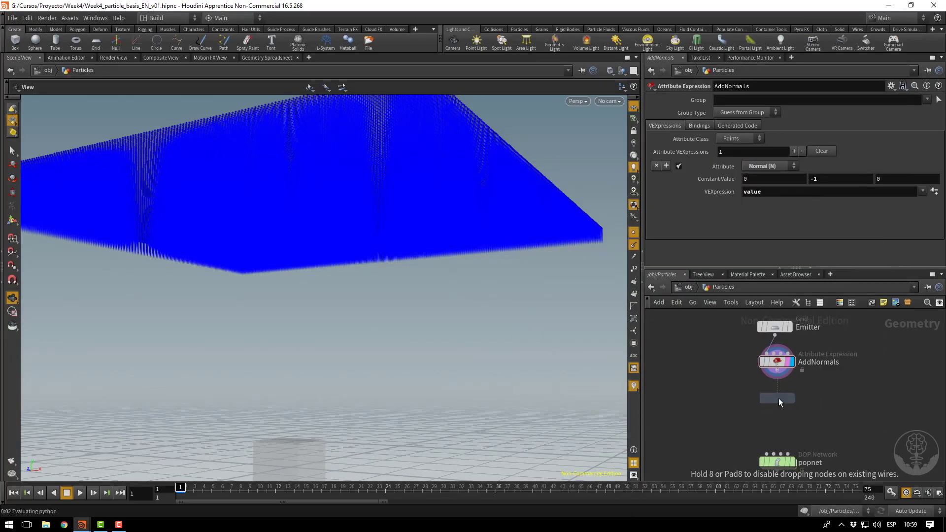
pyautogui.click(778, 398)
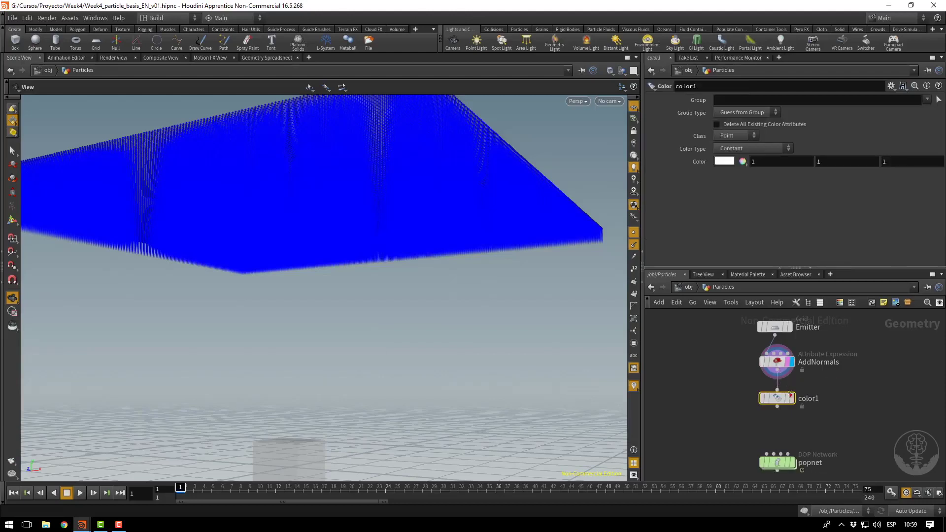
# Make the Color node the displayed node and rename it AddCd.
pyautogui.doubleClick(808, 398)
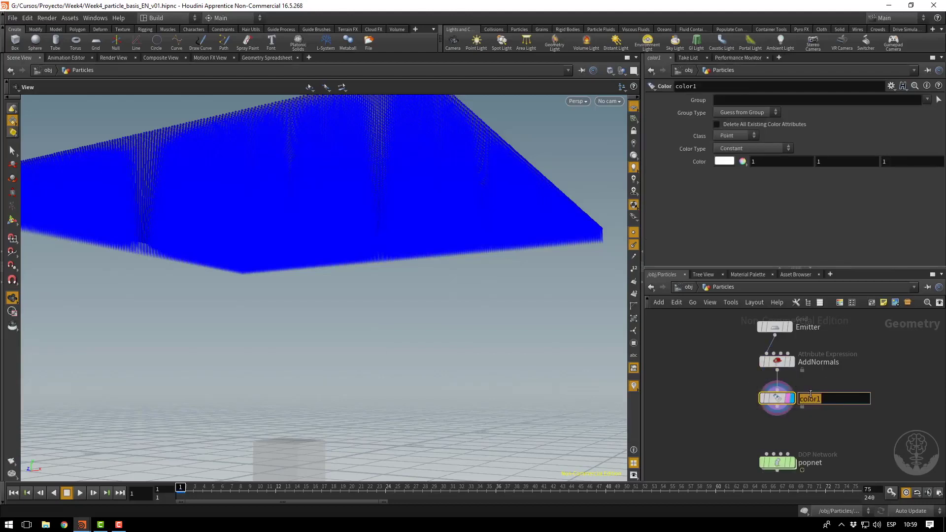
pyautogui.write('AddCd')
pyautogui.press('Return')
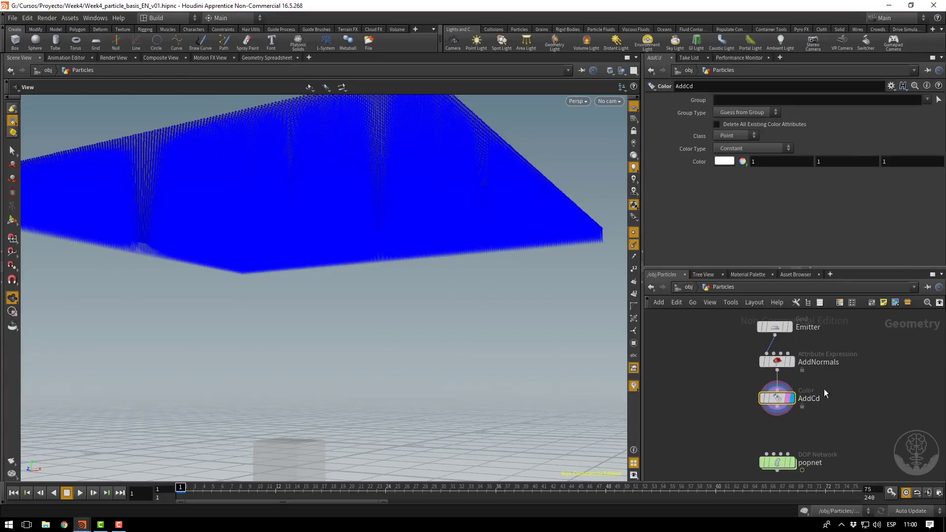
# Inspect the point attributes in AddCd's node info and move the three emitter nodes further above popnet.
pyautogui.moveTo(727, 318); pyautogui.dragTo(797, 419)
pyautogui.middleClick(779, 393)
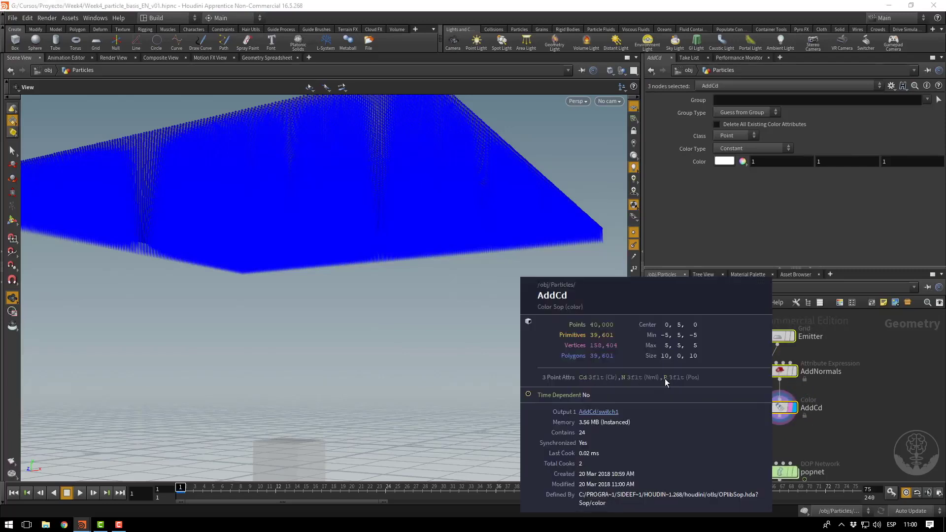
pyautogui.moveTo(788, 408); pyautogui.dragTo(788, 394)
pyautogui.moveTo(853, 425); pyautogui.dragTo(842, 394, button='middle')
# Add a Point VOP node between AddCd and popnet.
pyautogui.click(820, 400)
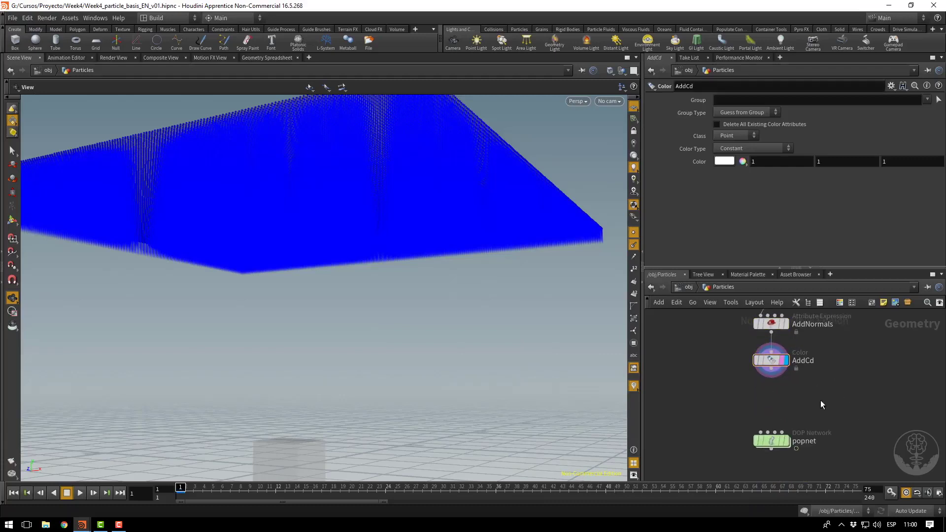
pyautogui.press('Tab')
pyautogui.write('add')
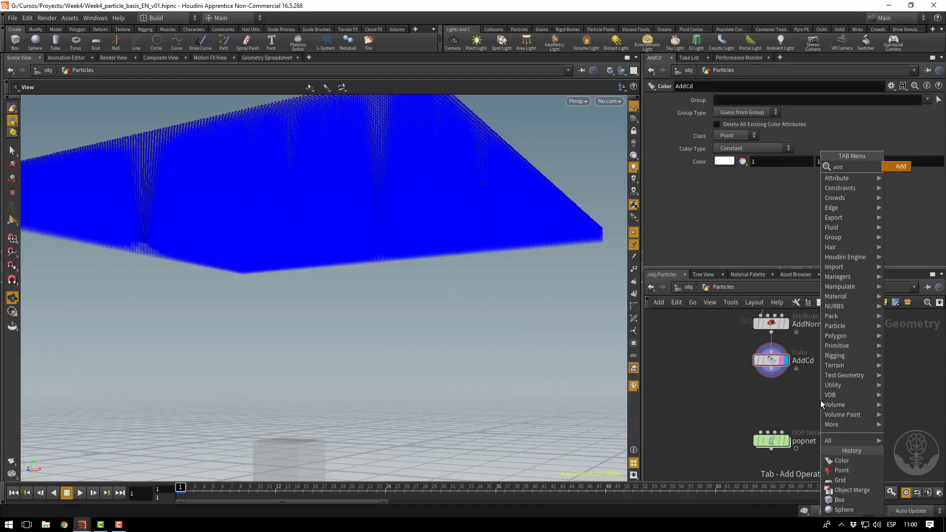
pyautogui.press('BackSpace')
pyautogui.press('BackSpace')
pyautogui.press('BackSpace')
pyautogui.write('po')
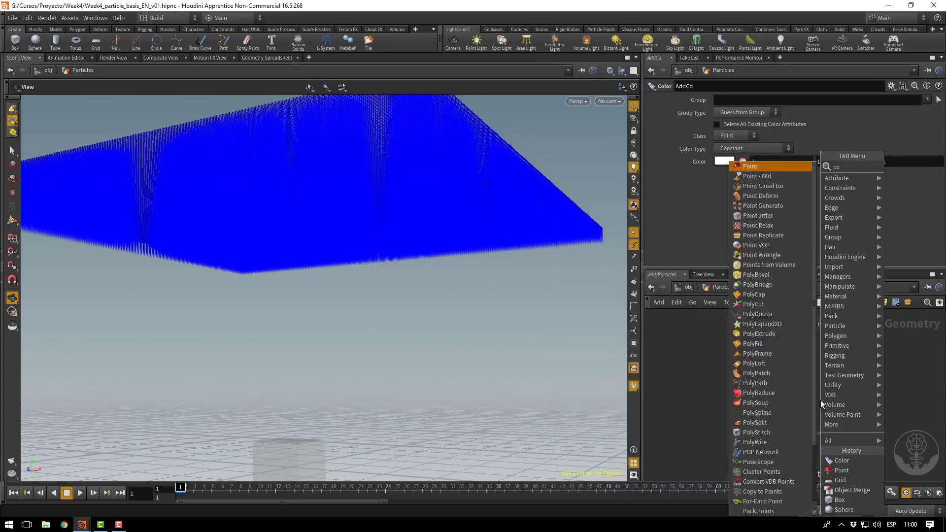
pyautogui.write('intvop')
pyautogui.press('Return')
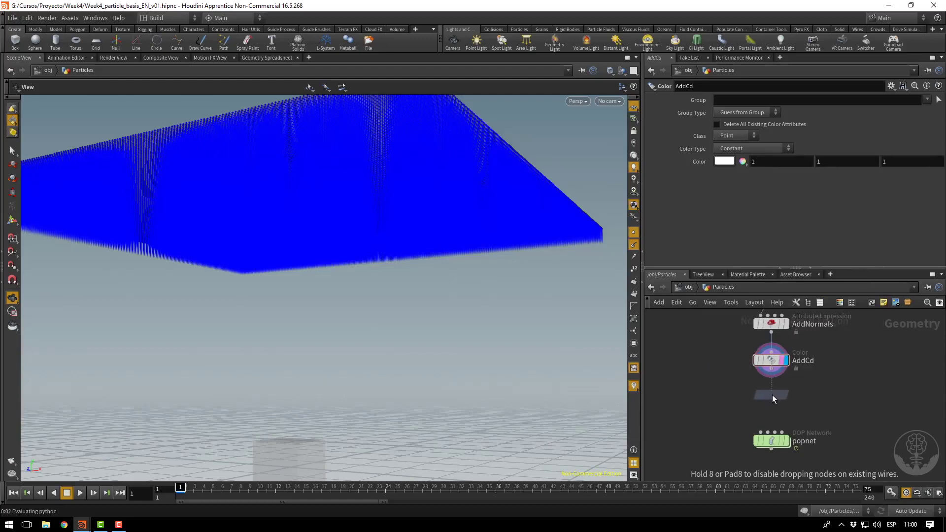
pyautogui.click(772, 395)
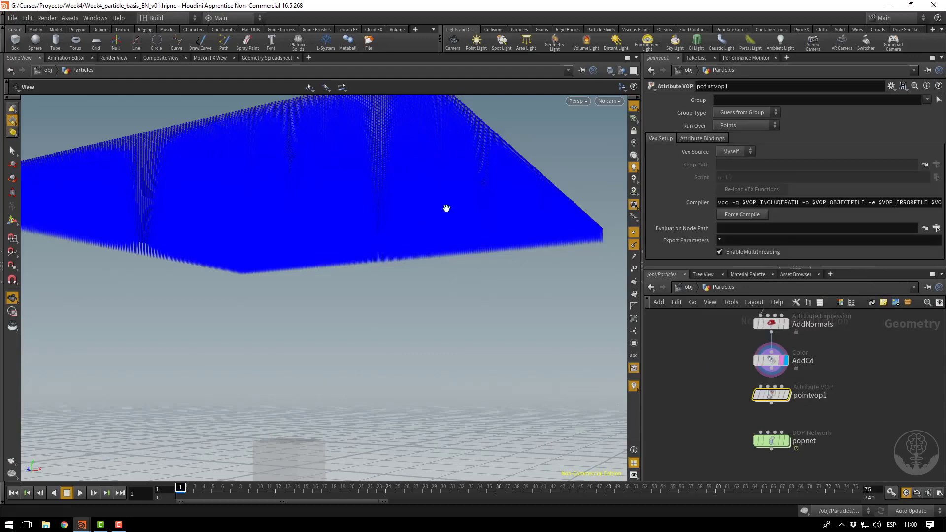
pyautogui.moveTo(438, 272); pyautogui.dragTo(433, 253)
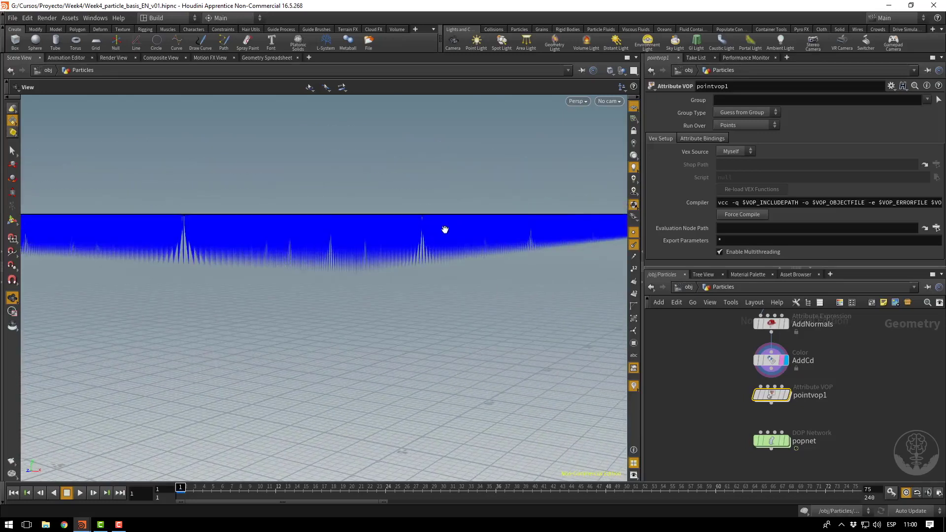
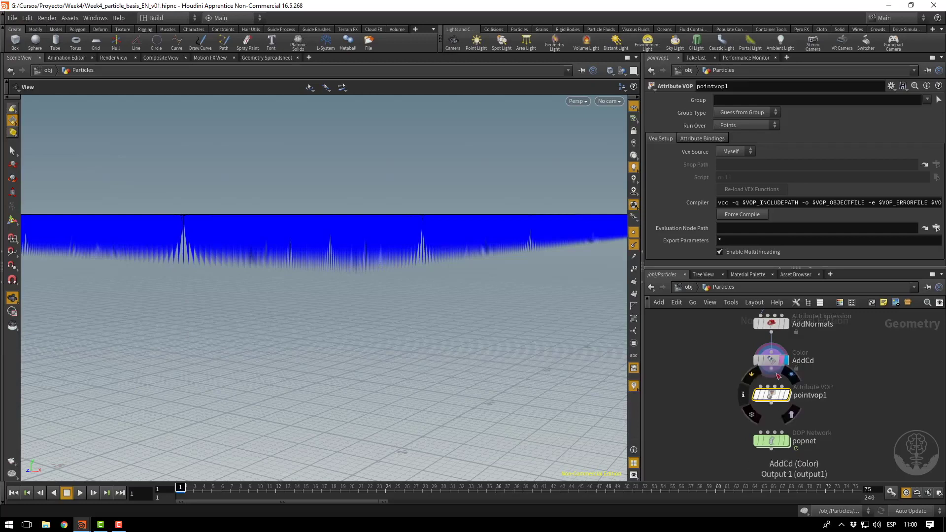
# Wire AddCd into the Point VOP as the displayed node and rename it RandomVel.
pyautogui.moveTo(771, 377); pyautogui.dragTo(768, 390)
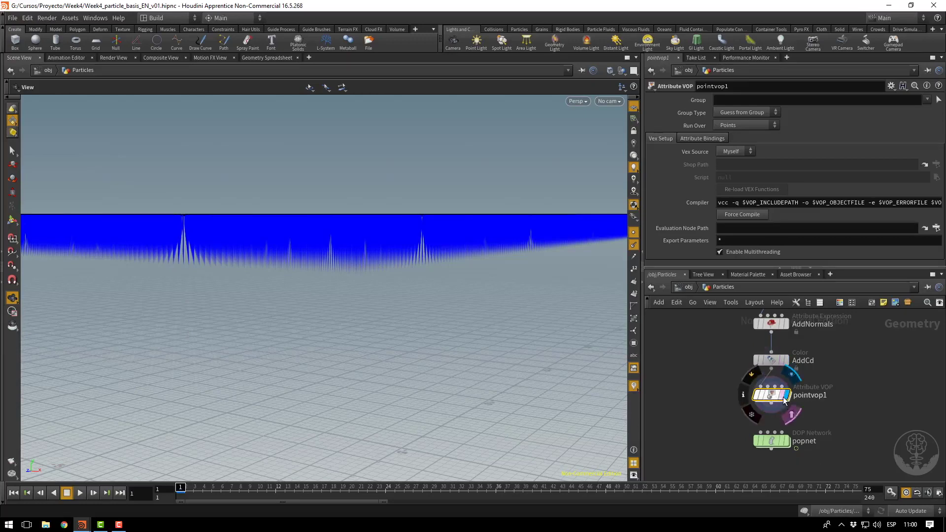
pyautogui.doubleClick(817, 395)
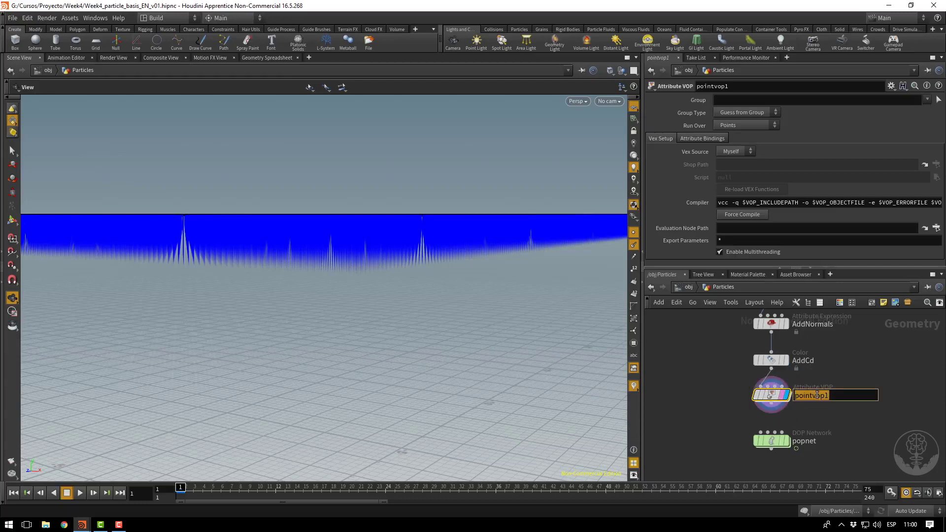
pyautogui.write('RandomVel')
pyautogui.press('Return')
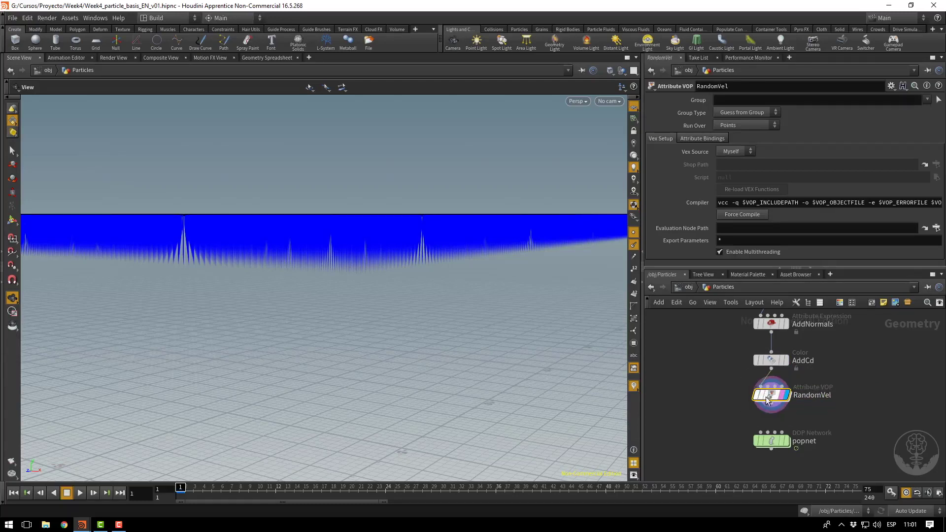
# Inside RandomVel, add a Turbulent Noise node and wire the global P into its position input.
pyautogui.press('Return')
pyautogui.moveTo(734, 376); pyautogui.dragTo(669, 343)
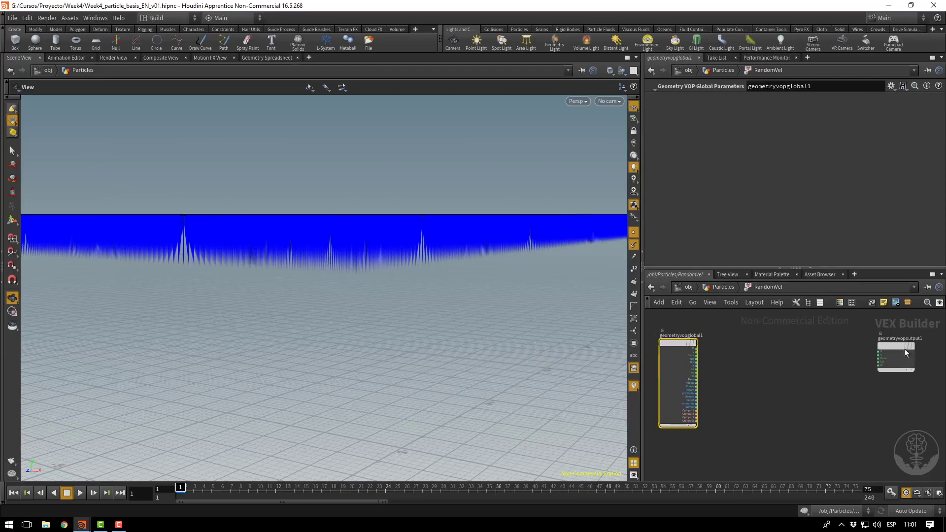
pyautogui.scroll(2, 736, 363)
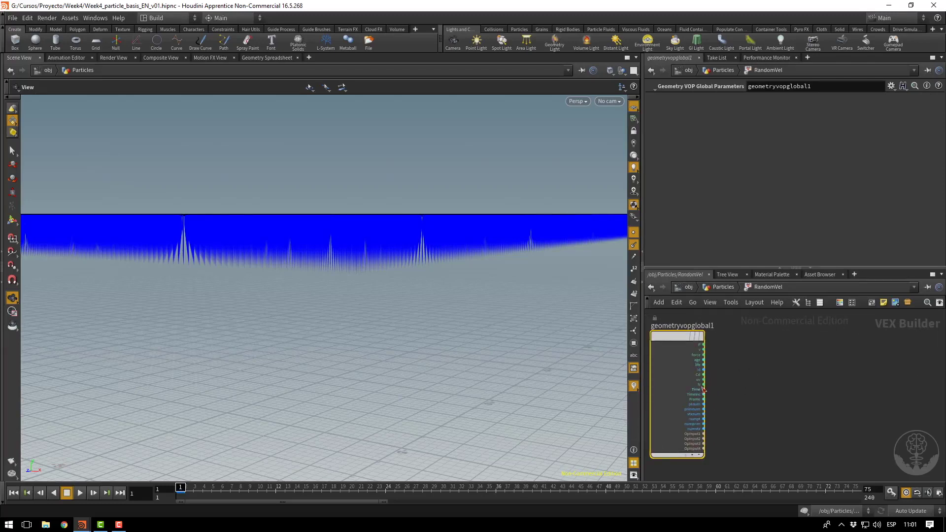
pyautogui.scroll(-2, 788, 385)
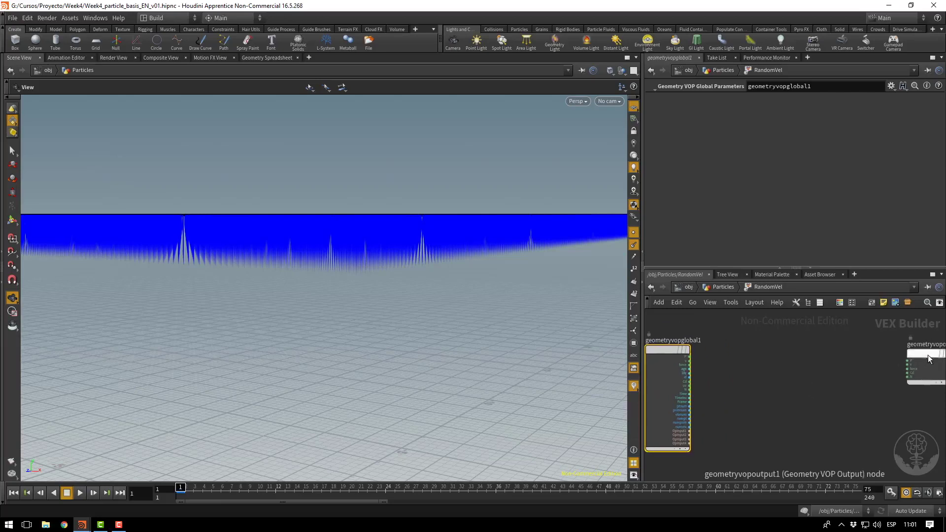
pyautogui.press('Tab')
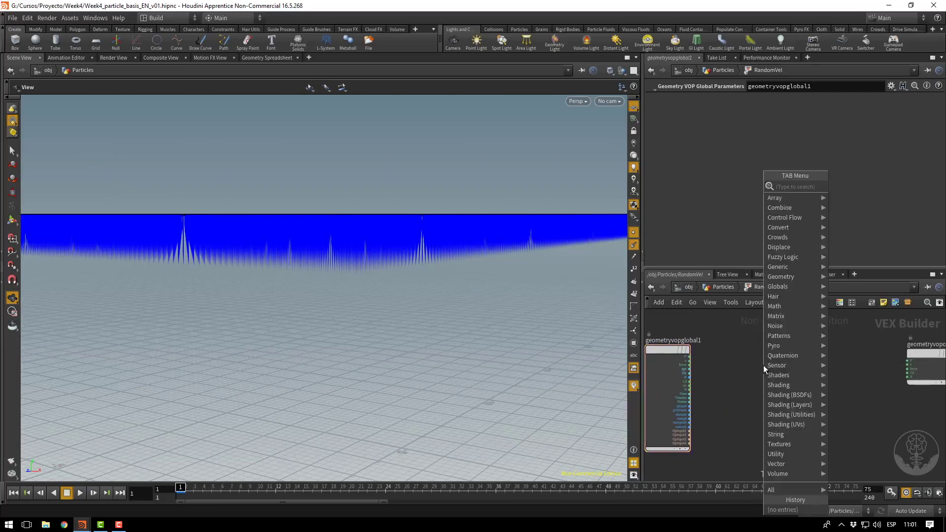
pyautogui.write('t')
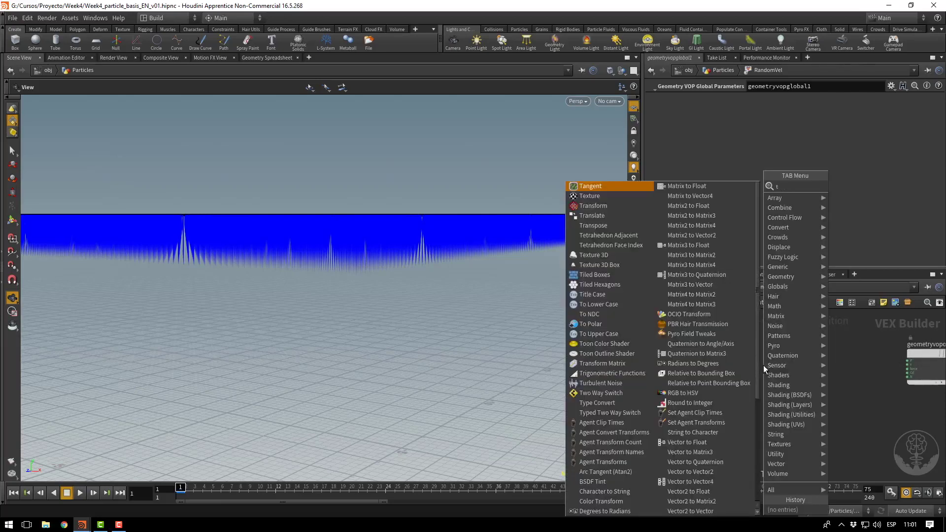
pyautogui.write('urb')
pyautogui.press('Return')
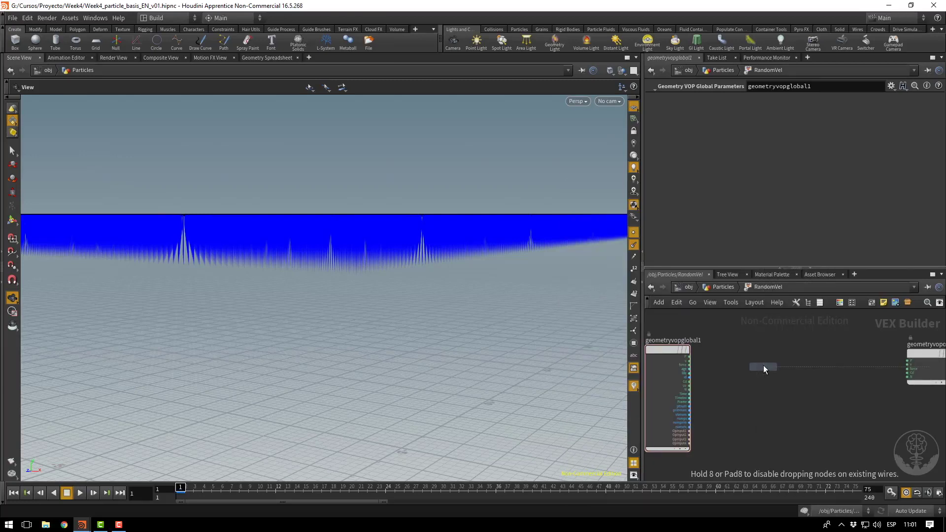
pyautogui.click(760, 363)
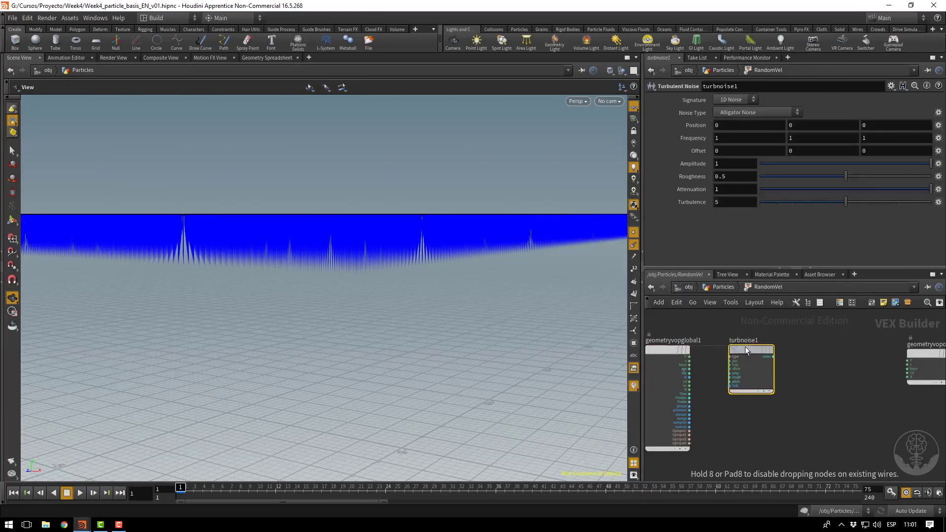
pyautogui.scroll(1, 711, 377)
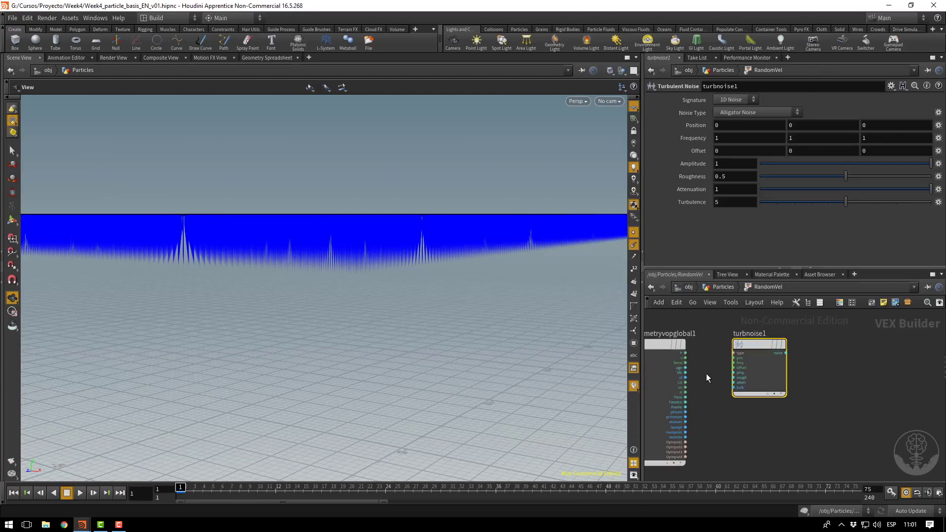
pyautogui.moveTo(685, 353); pyautogui.dragTo(733, 357)
# Add a Multiply node between the Turbulent Noise and the geometry output node.
pyautogui.click(866, 403)
pyautogui.press('Tab')
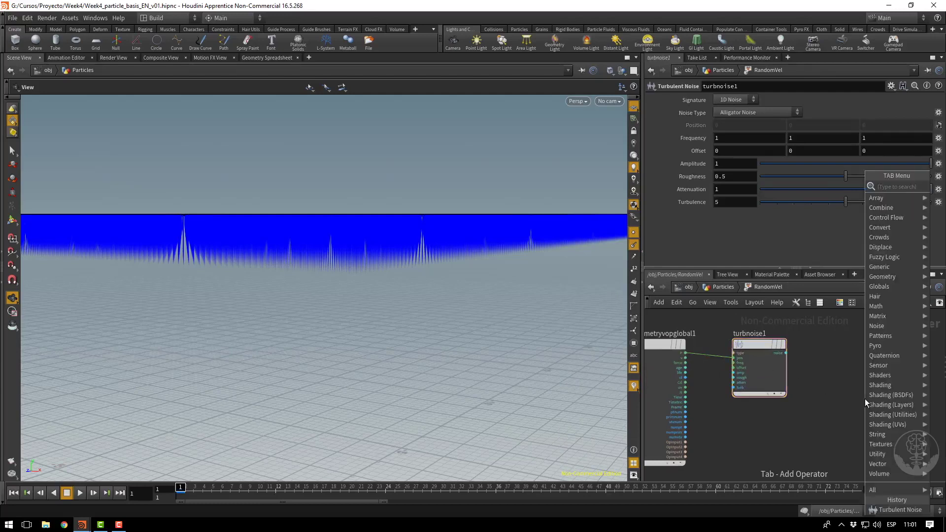
pyautogui.write('mult')
pyautogui.press('Return')
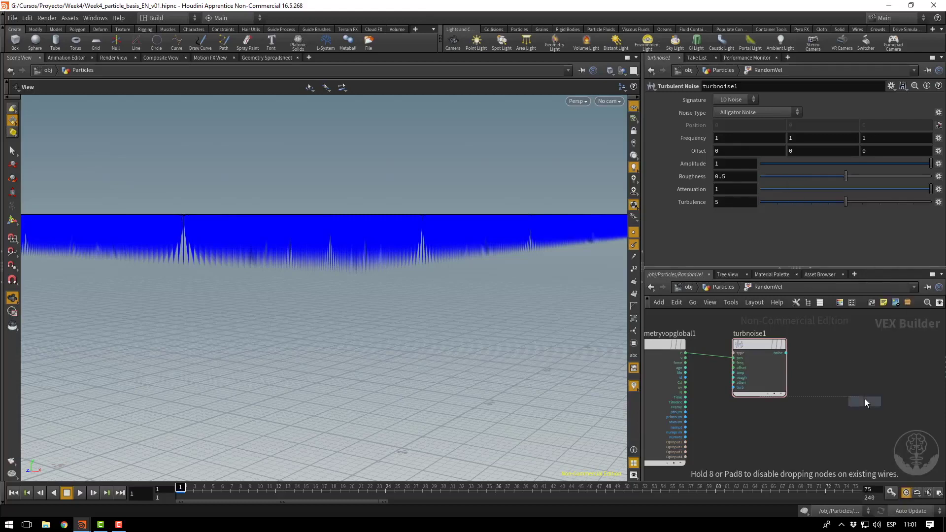
pyautogui.click(849, 397)
pyautogui.moveTo(849, 397); pyautogui.dragTo(849, 356)
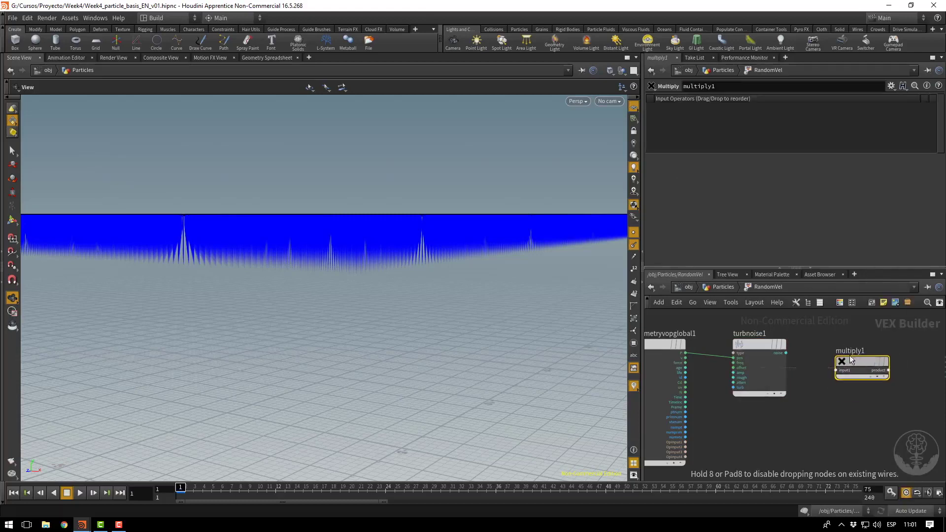
# Wire the global N and the Turbulent Noise, set to the 3D Noise signature, into the Multiply node's first two inputs.
pyautogui.moveTo(685, 392); pyautogui.dragTo(836, 370)
pyautogui.click(763, 349)
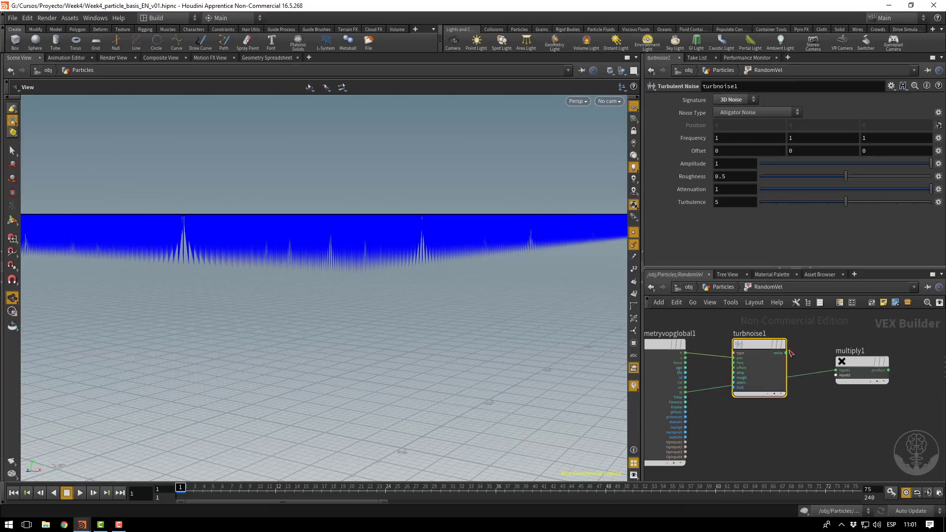
pyautogui.moveTo(786, 353); pyautogui.dragTo(836, 374)
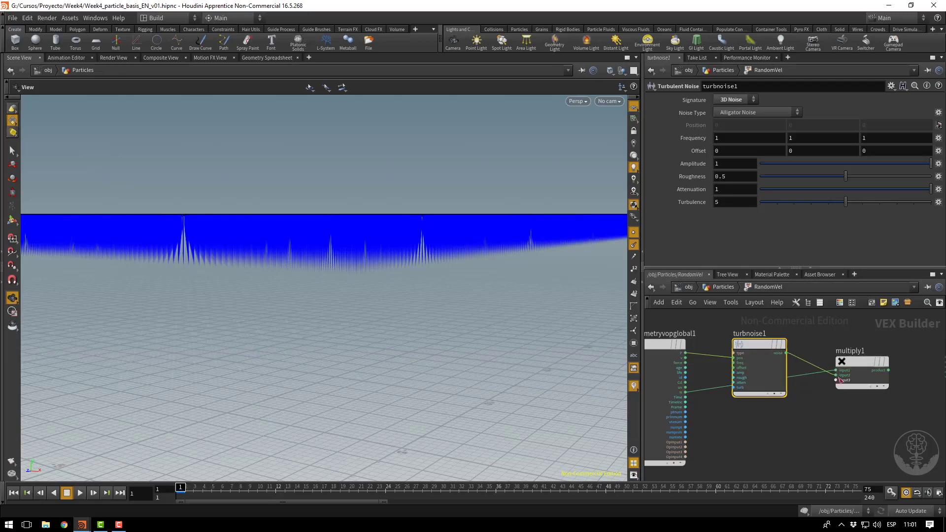
# Connect the Multiply product to the geometry output's N and spread out the Turbulent Noise and Multiply nodes.
pyautogui.moveTo(862, 403); pyautogui.dragTo(812, 390, button='middle')
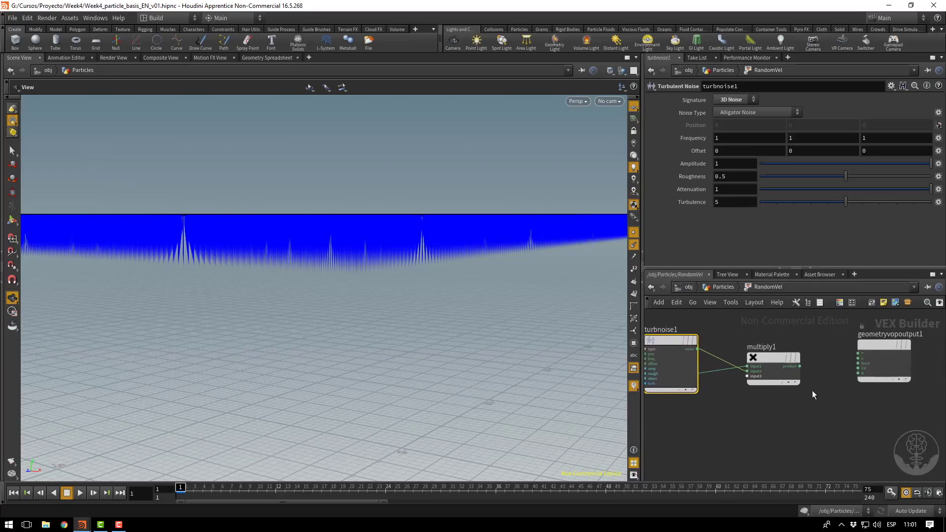
pyautogui.click(798, 366)
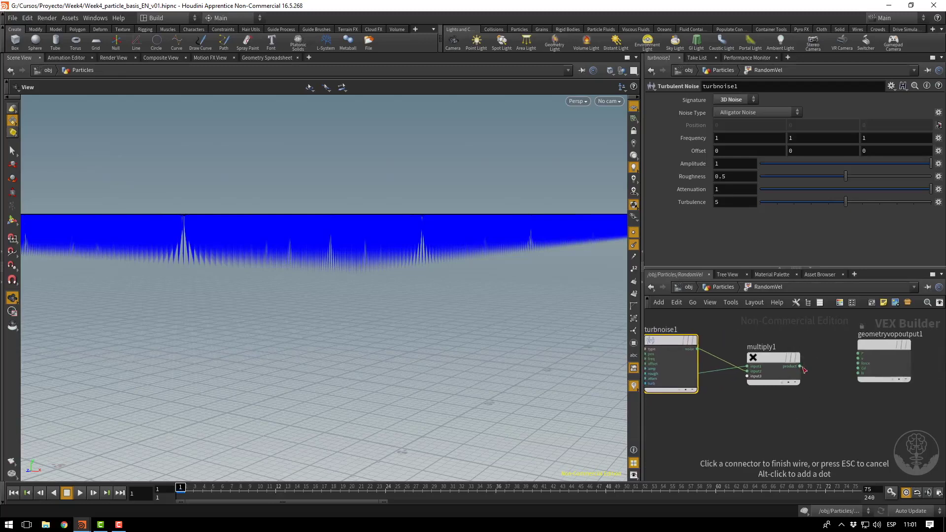
pyautogui.click(870, 374)
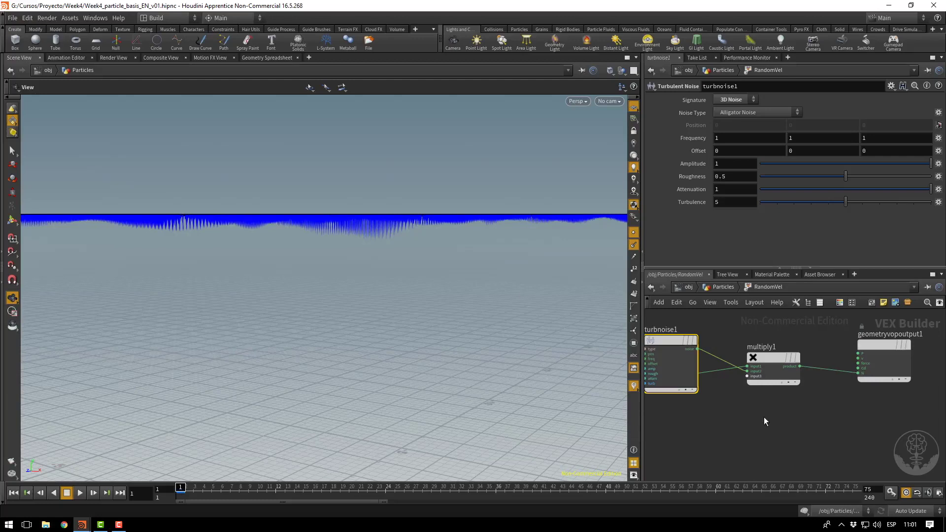
pyautogui.hotkey('alt', 'space')
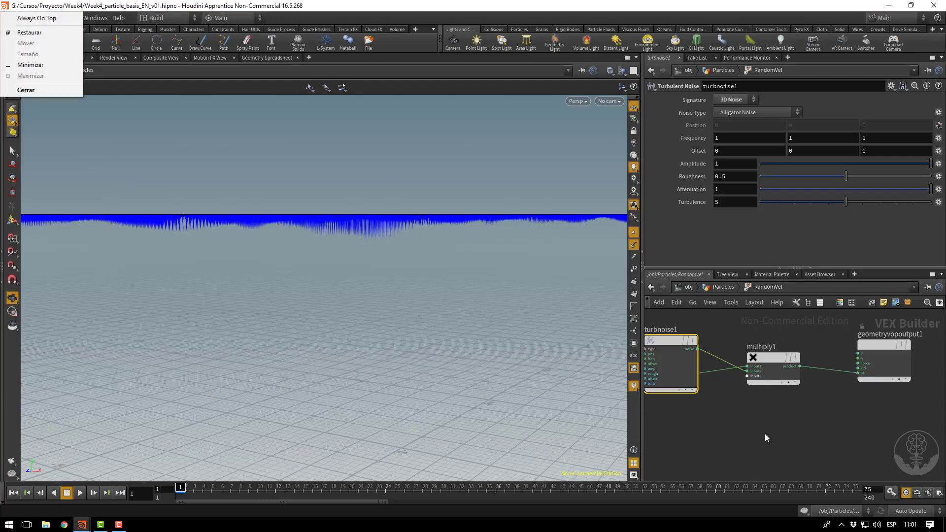
pyautogui.press('Escape')
pyautogui.moveTo(788, 381); pyautogui.dragTo(781, 332)
pyautogui.moveTo(877, 374); pyautogui.dragTo(882, 390)
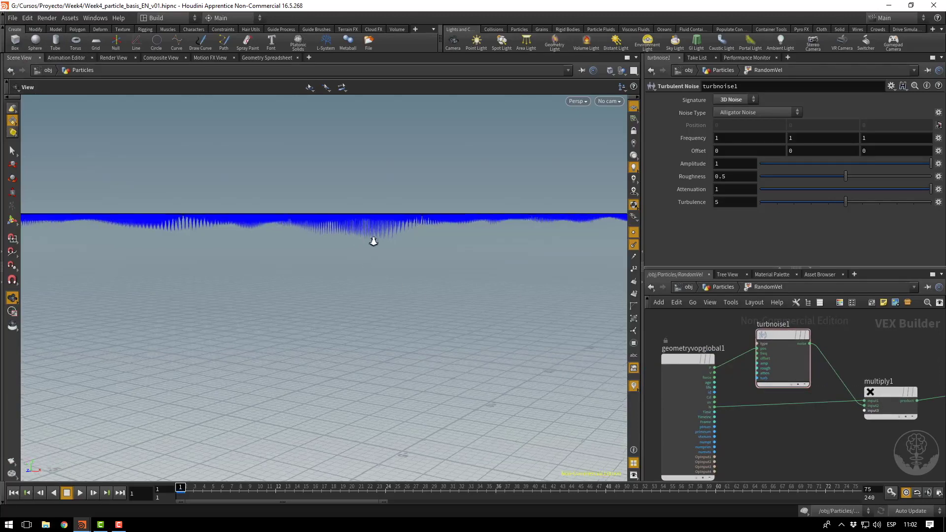
# Set the Turbulent Noise amplitude to 5 and check the normals in the viewport.
pyautogui.moveTo(374, 241)
pyautogui.mouseDown()
pyautogui.moveTo(469, 252)
pyautogui.moveTo(407, 264)
pyautogui.moveTo(433, 251)
pyautogui.mouseUp()
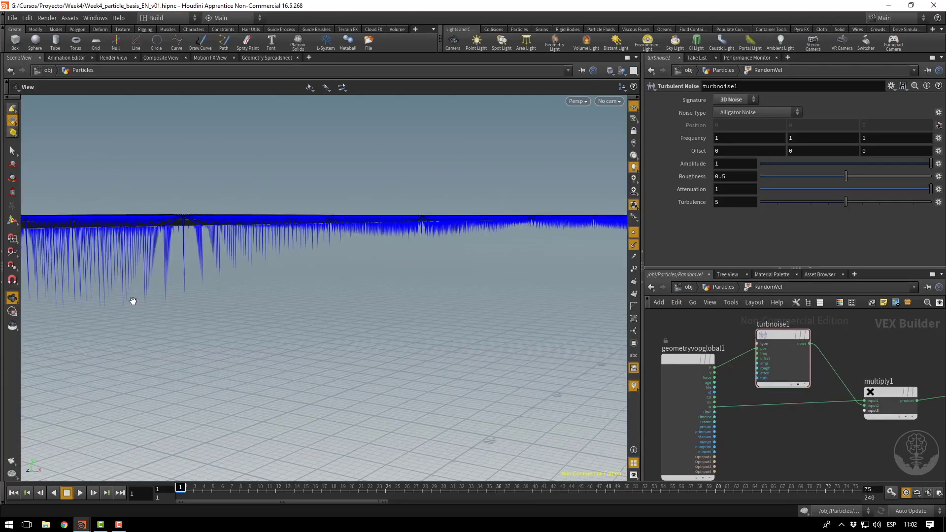
pyautogui.moveTo(133, 300); pyautogui.dragTo(212, 217)
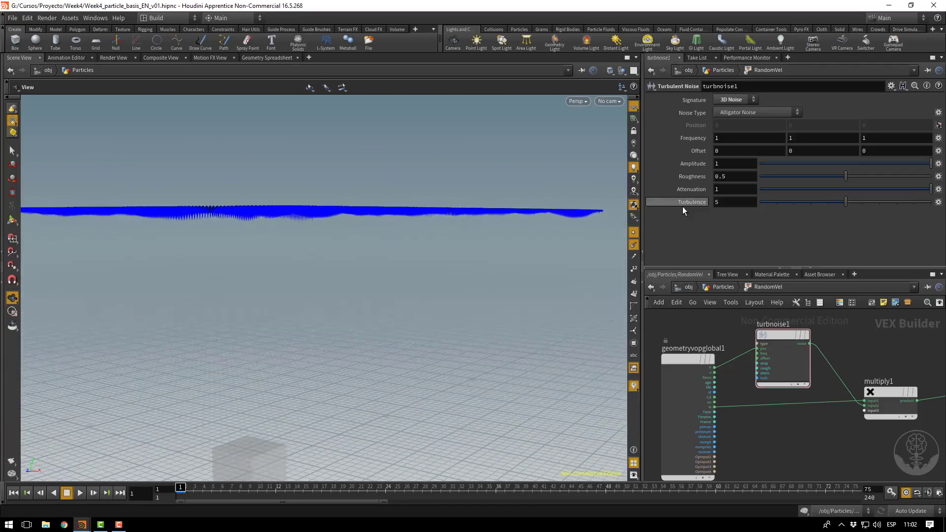
pyautogui.click(699, 166)
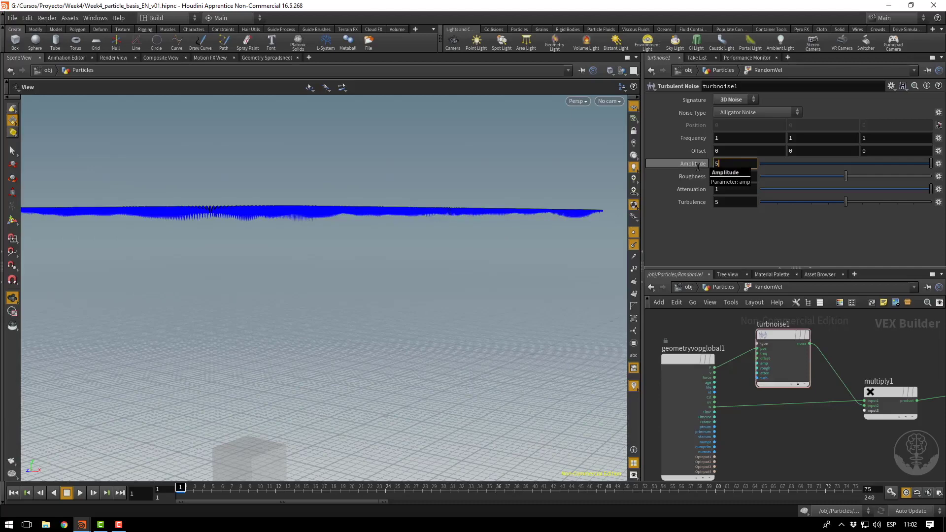
pyautogui.write('5')
pyautogui.press('Return')
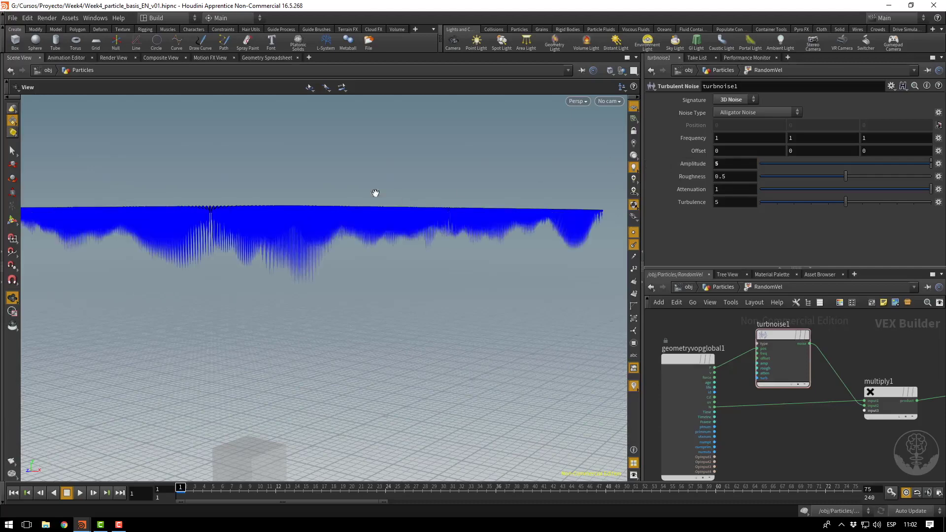
pyautogui.moveTo(375, 193); pyautogui.dragTo(410, 173)
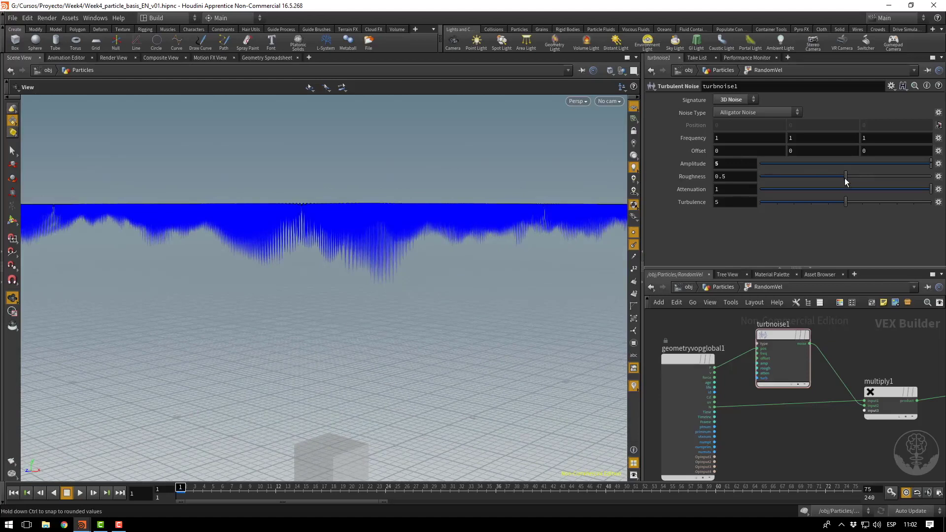
# Set the Turbulent Noise roughness to 0.968 and its amplitude to 2.5.
pyautogui.moveTo(845, 180); pyautogui.dragTo(731, 180)
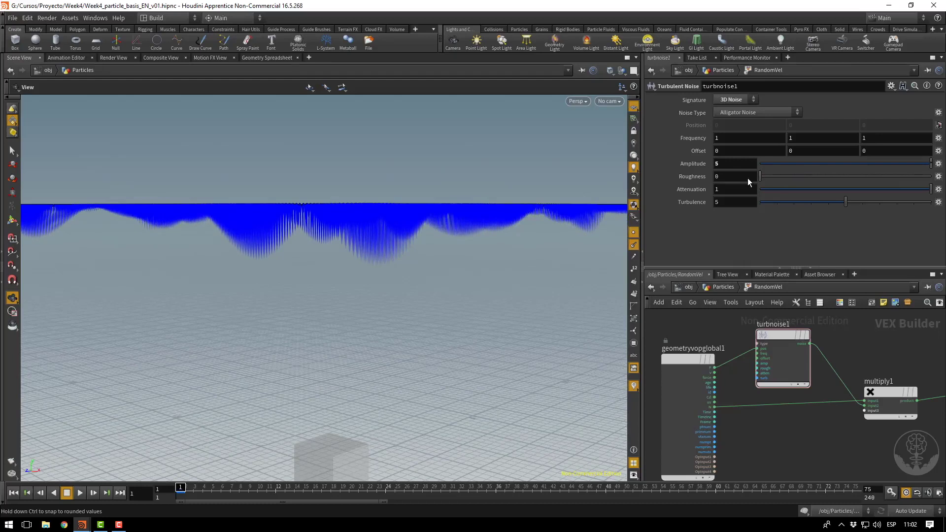
pyautogui.moveTo(749, 179); pyautogui.dragTo(926, 189)
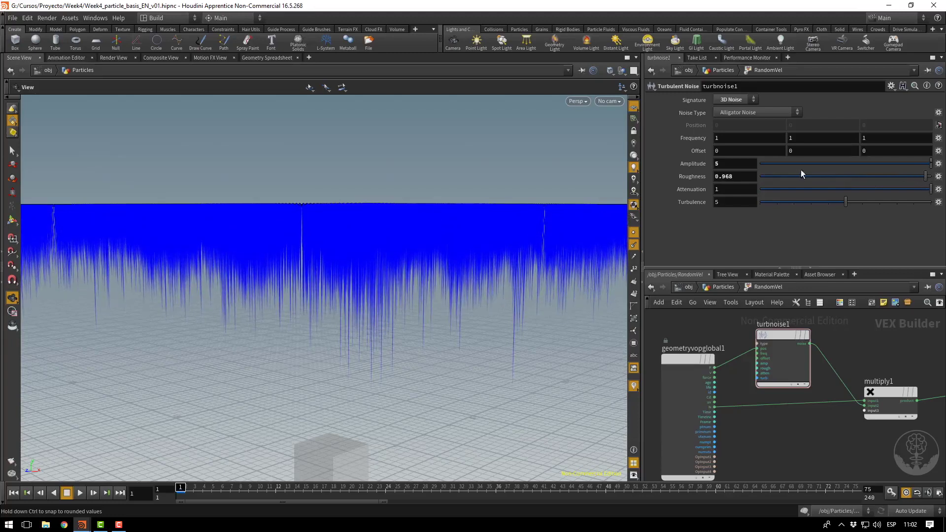
pyautogui.click(719, 165)
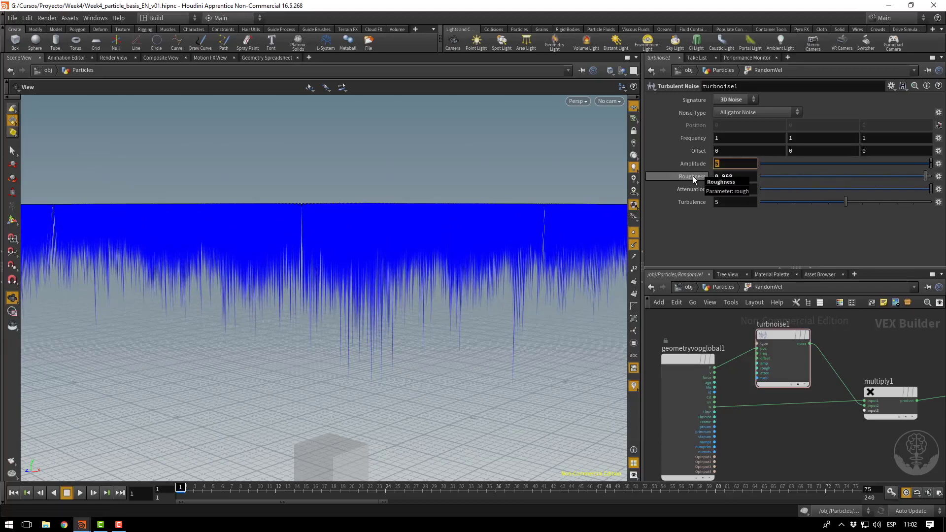
pyautogui.write('2.5')
pyautogui.press('Return')
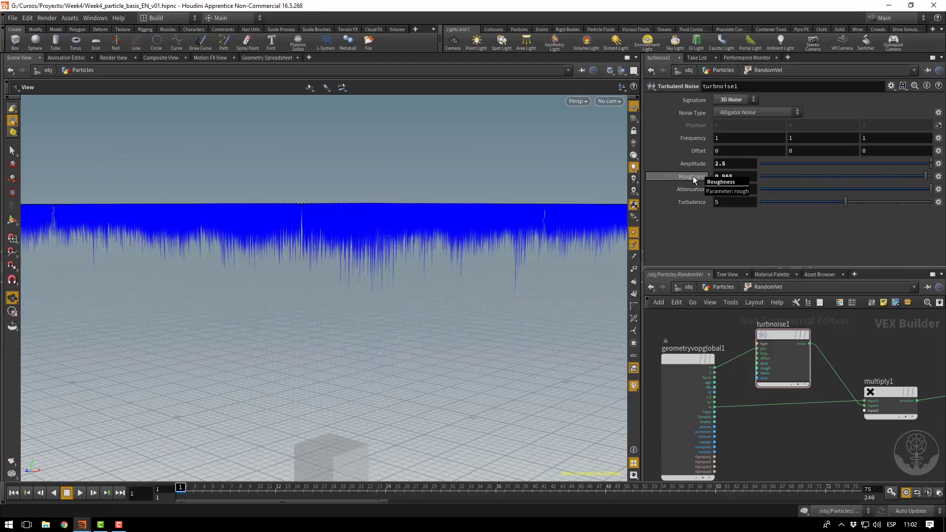
# Wire the Multiply product into the geometry output's v input as well.
pyautogui.moveTo(427, 300); pyautogui.dragTo(385, 310)
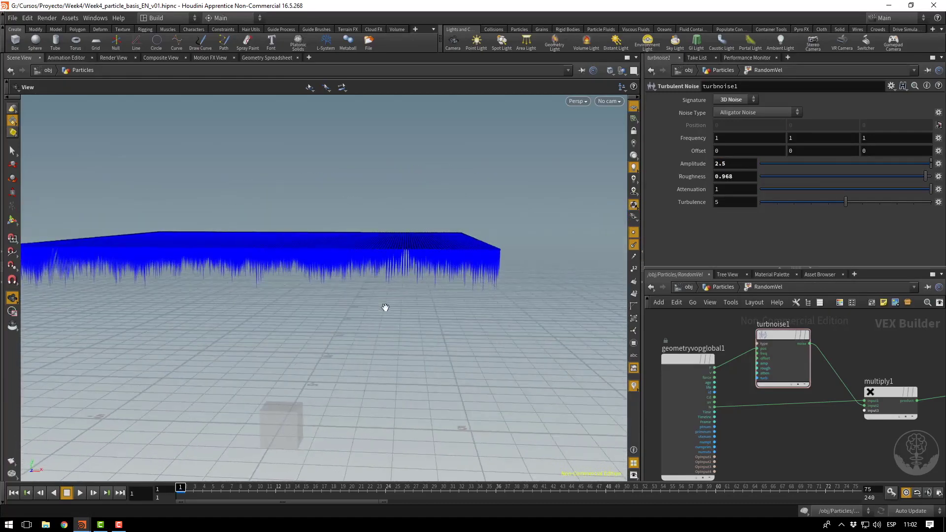
pyautogui.moveTo(826, 444); pyautogui.dragTo(711, 437, button='middle')
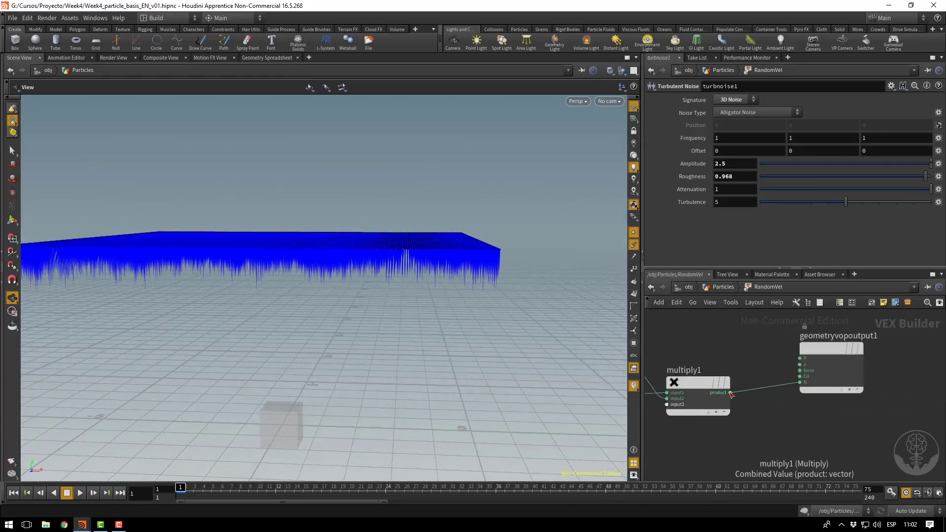
pyautogui.moveTo(731, 394); pyautogui.dragTo(801, 368)
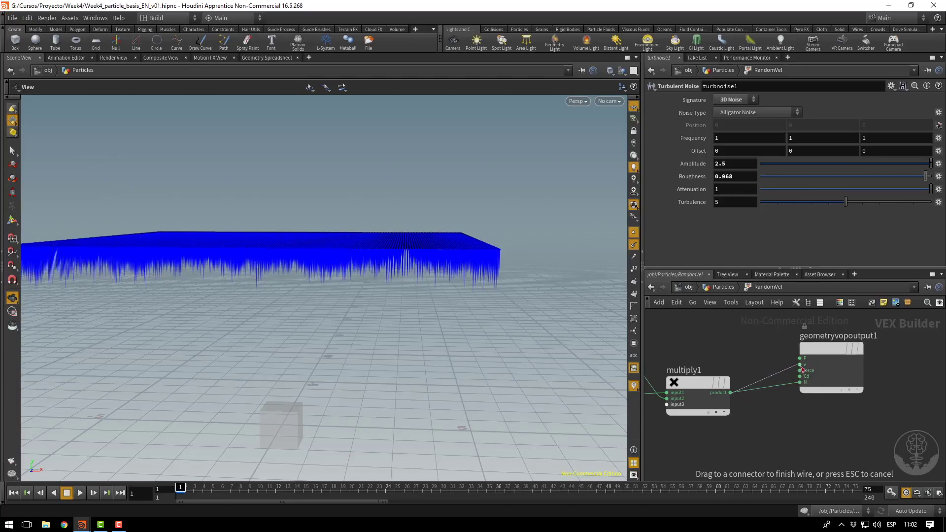
pyautogui.moveTo(802, 368); pyautogui.dragTo(801, 366)
# Return to the Particles network, inspect RandomVel's point attributes in its node info, and wire RandomVel into popnet's first input.
pyautogui.click(725, 291)
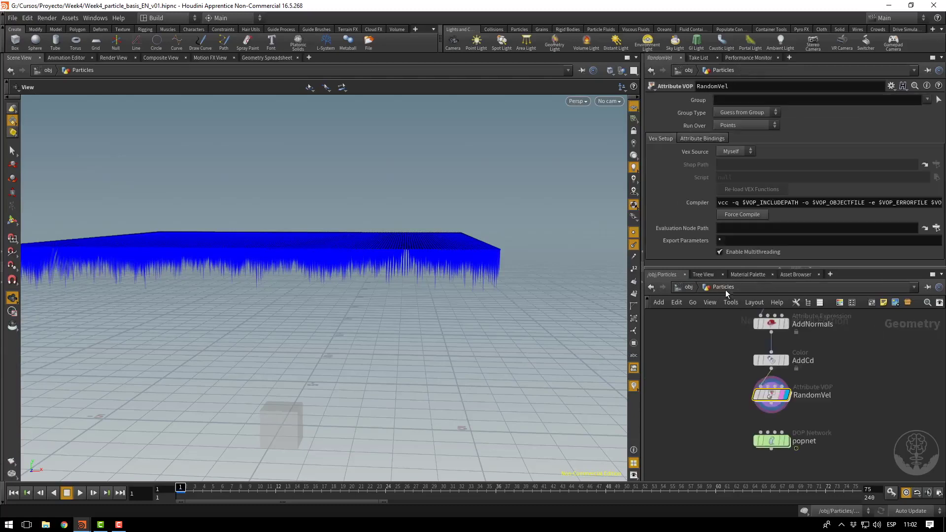
pyautogui.middleClick(774, 396)
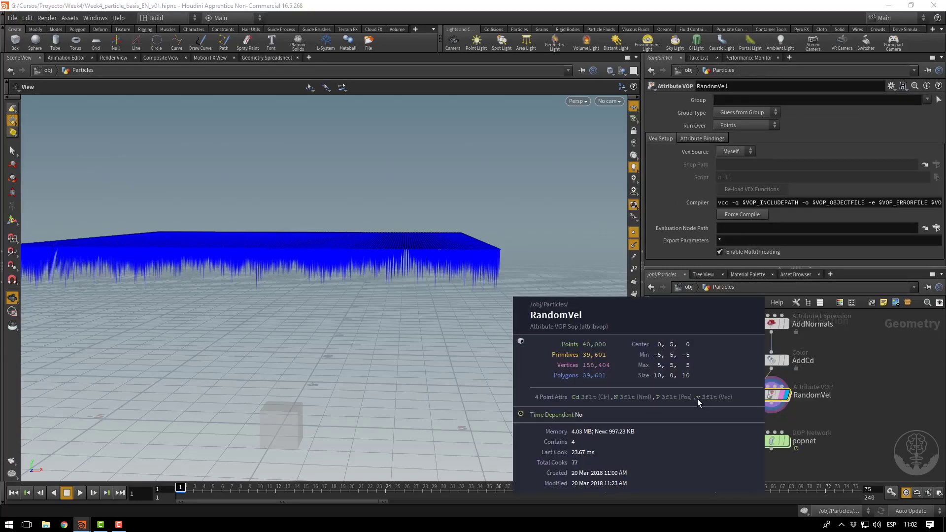
pyautogui.scroll(2, 762, 406)
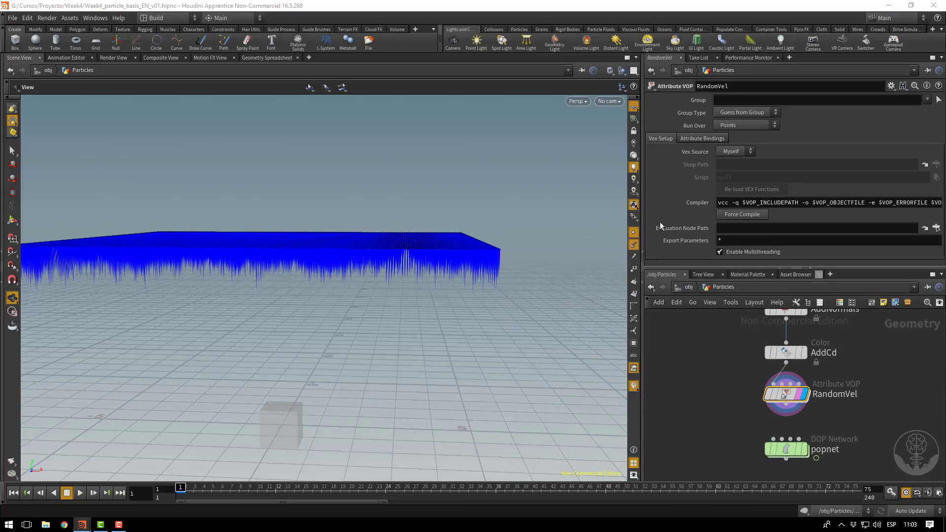
pyautogui.moveTo(785, 398)
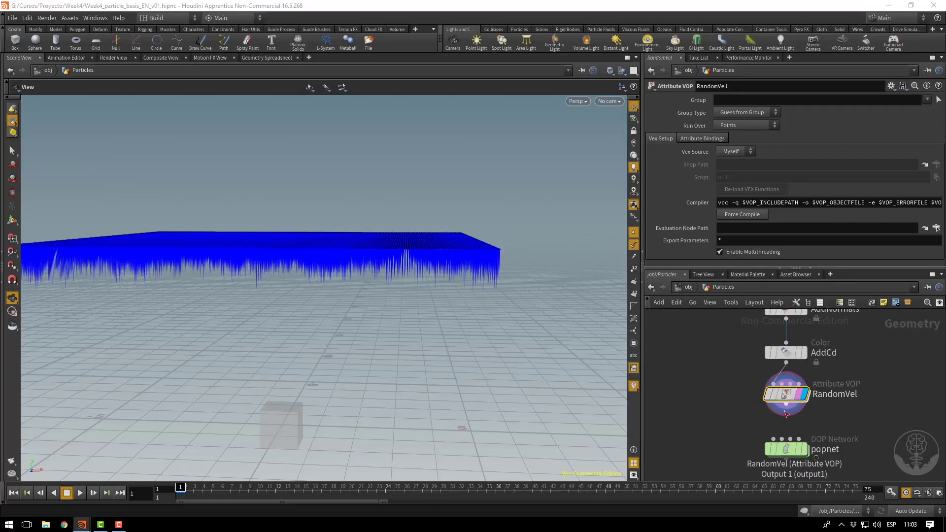
pyautogui.moveTo(788, 410); pyautogui.dragTo(773, 438)
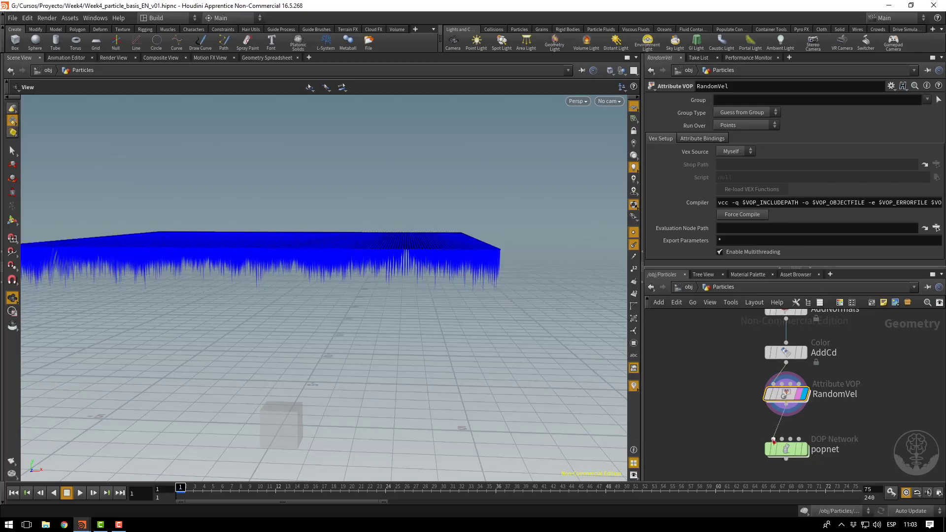
# Inside popnet, set source_first_input's Inherit Attributes to v only, keeping the inherited velocity as its initial velocity.
pyautogui.click(802, 450)
pyautogui.doubleClick(788, 449)
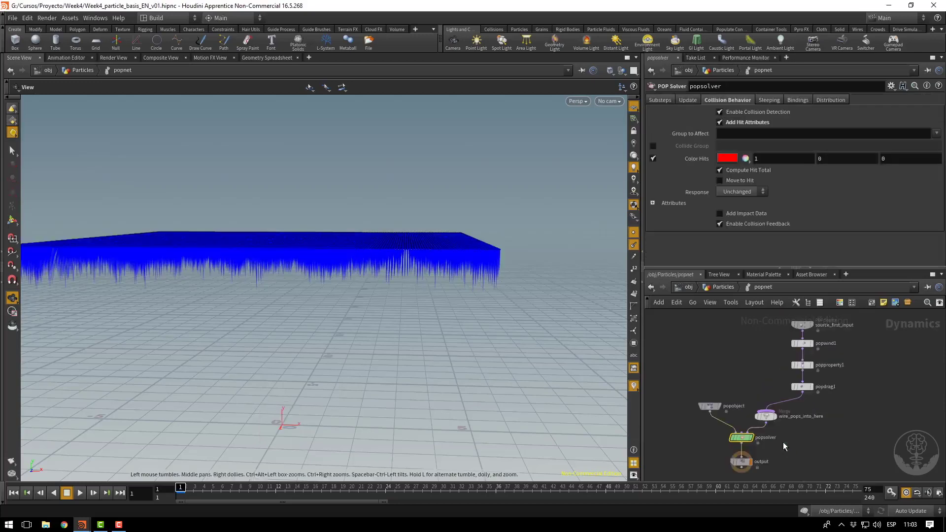
pyautogui.scroll(3, 762, 373)
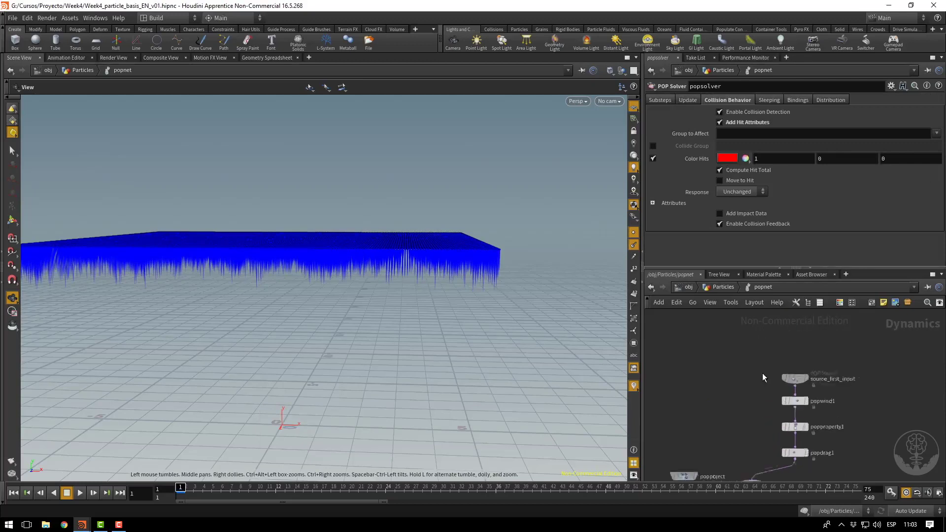
pyautogui.click(803, 381)
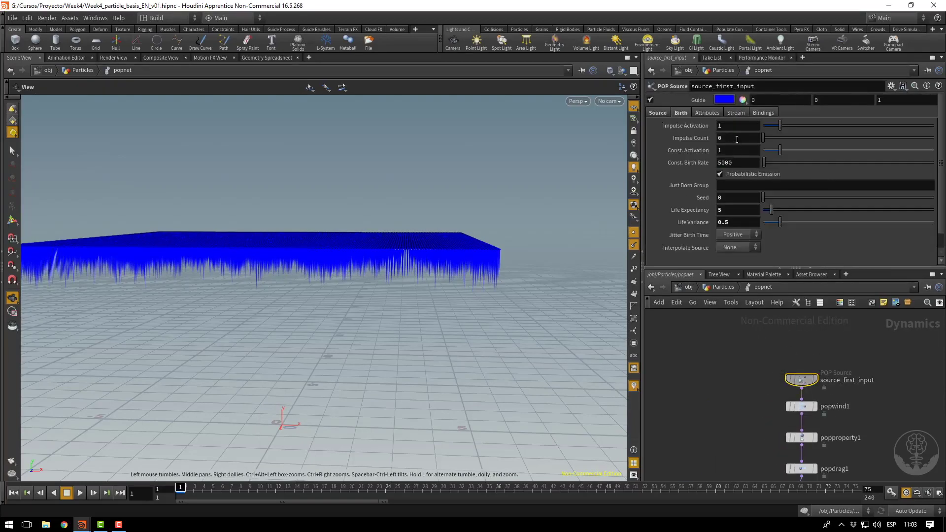
pyautogui.click(702, 113)
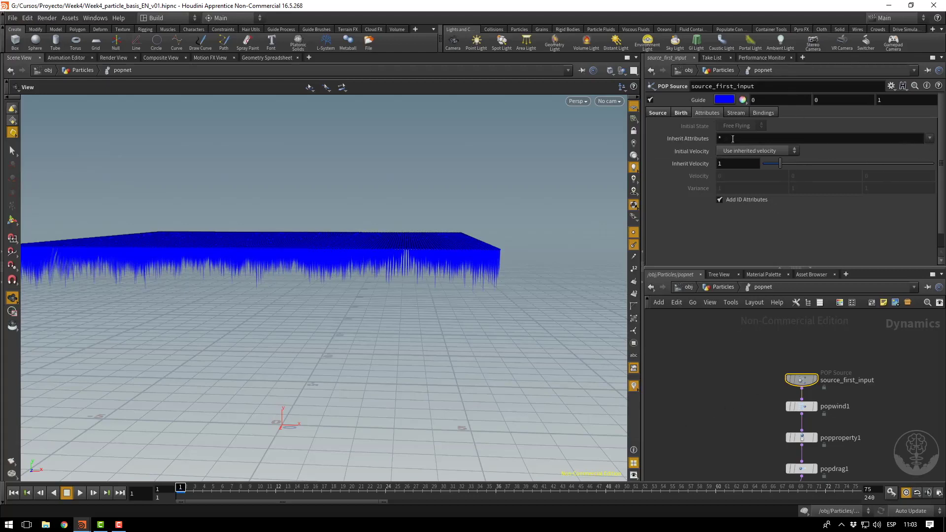
pyautogui.click(719, 139)
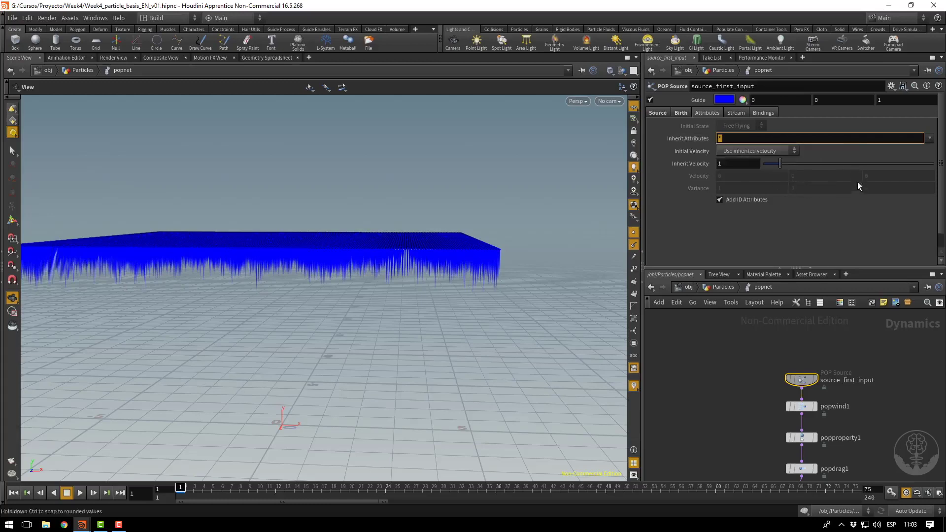
pyautogui.click(929, 138)
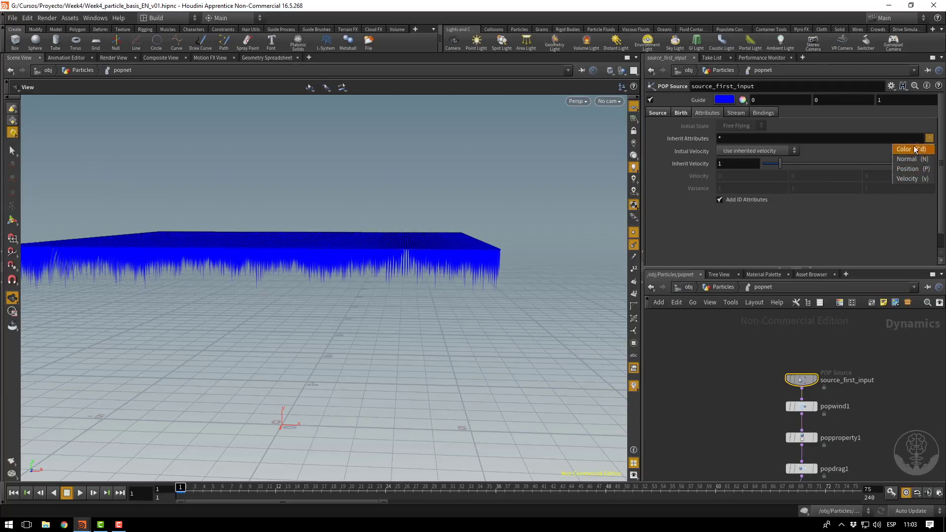
pyautogui.click(907, 178)
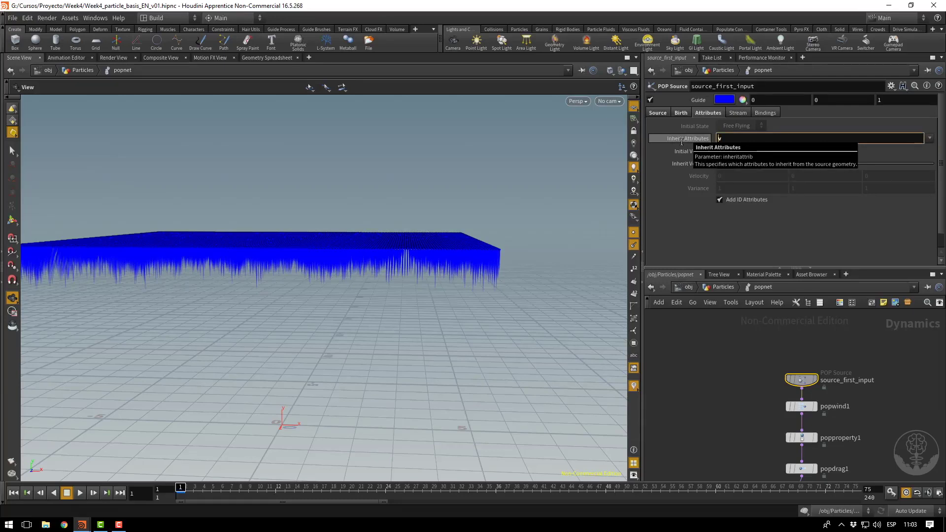
pyautogui.press('Return')
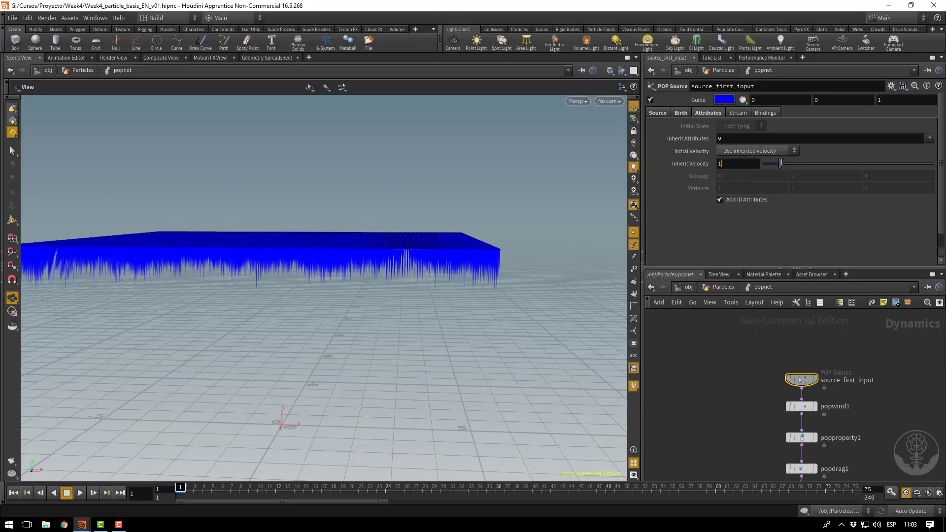
pyautogui.press('Return')
# Bypass popwind1, popproperty1 and popdrag1, and reselect source_first_input.
pyautogui.moveTo(724, 440); pyautogui.dragTo(719, 376, button='middle')
pyautogui.moveTo(764, 356); pyautogui.dragTo(800, 431)
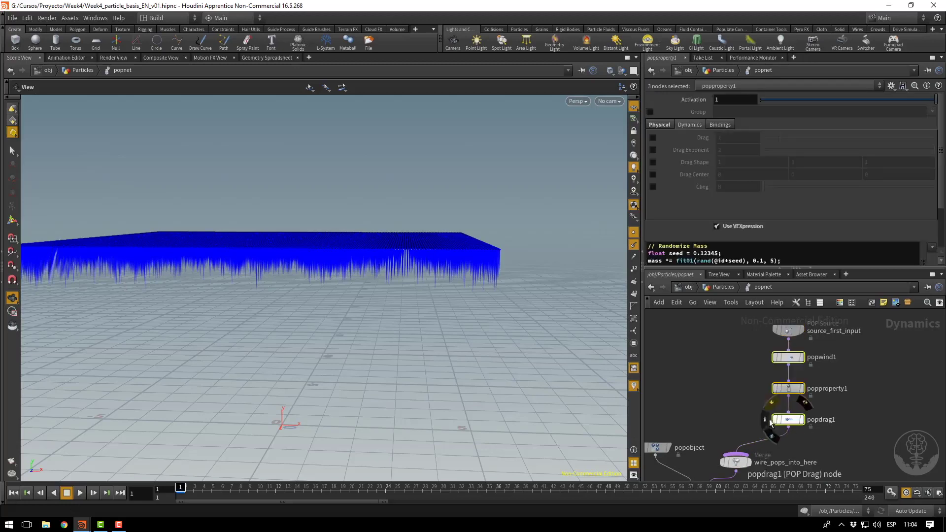
pyautogui.moveTo(723, 387); pyautogui.dragTo(730, 416, button='middle')
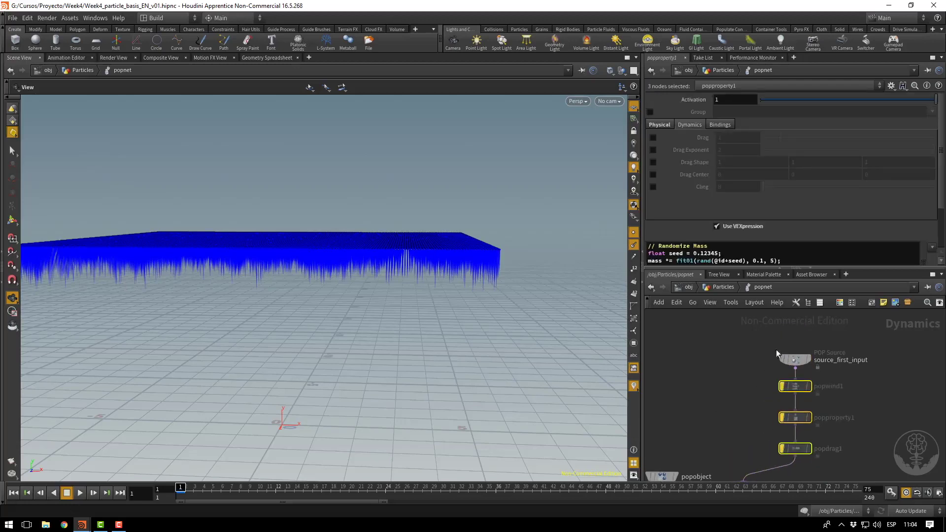
pyautogui.click(797, 361)
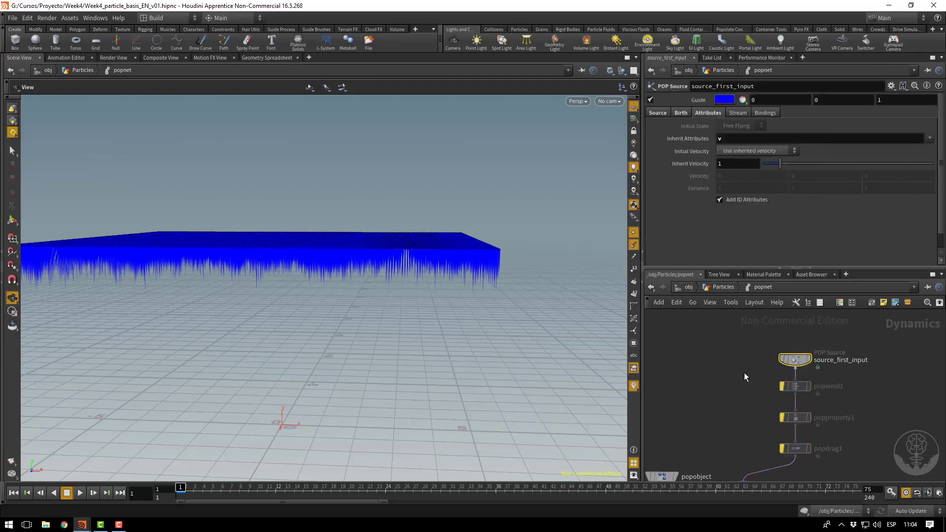
# Play the simulation, hide the point normals, and scrub the early frames up to frame 19 to check the particles' fall speeds.
pyautogui.click(81, 493)
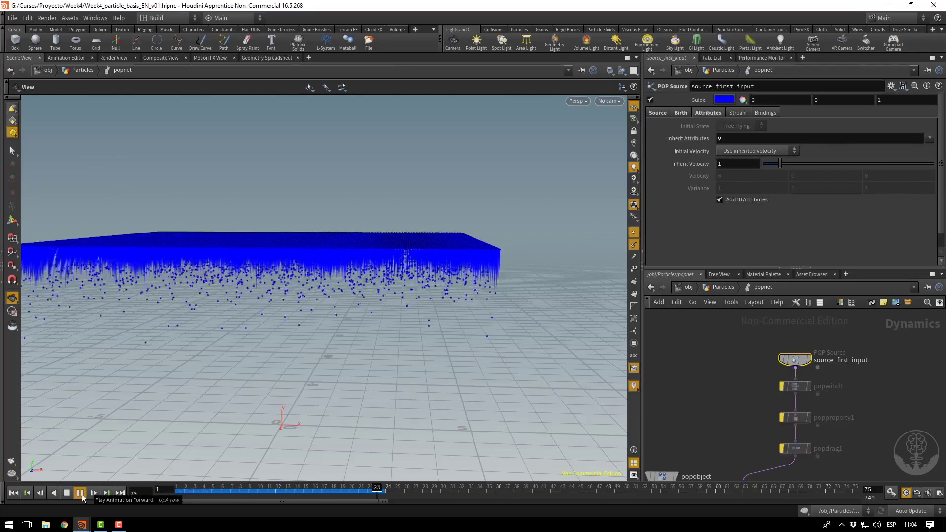
pyautogui.moveTo(425, 354); pyautogui.dragTo(429, 343)
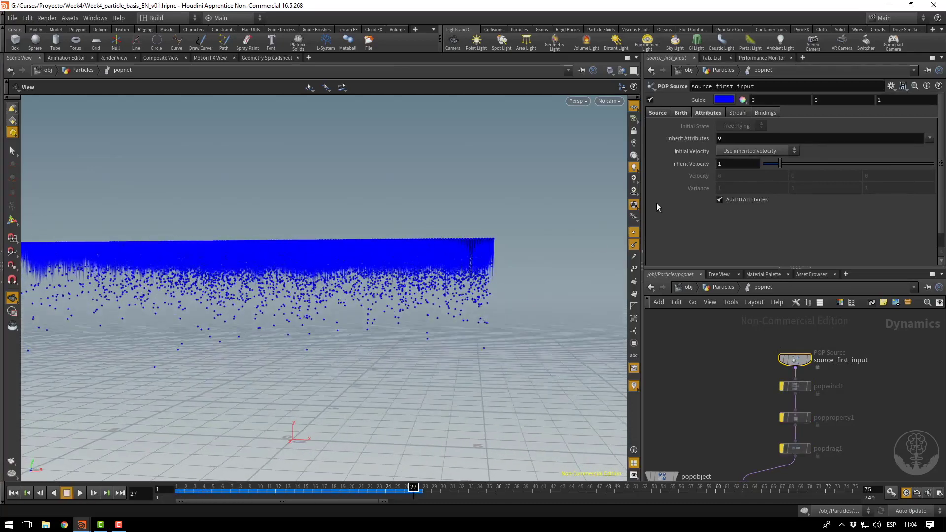
pyautogui.moveTo(633, 252); pyautogui.dragTo(516, 316)
pyautogui.moveTo(317, 489); pyautogui.dragTo(194, 486)
pyautogui.moveTo(485, 320); pyautogui.dragTo(606, 321)
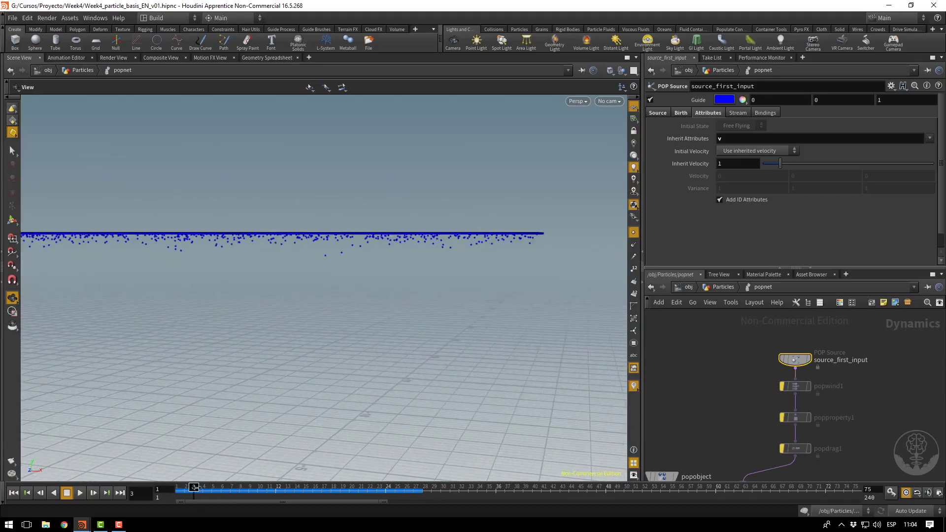
pyautogui.moveTo(194, 487); pyautogui.dragTo(343, 504)
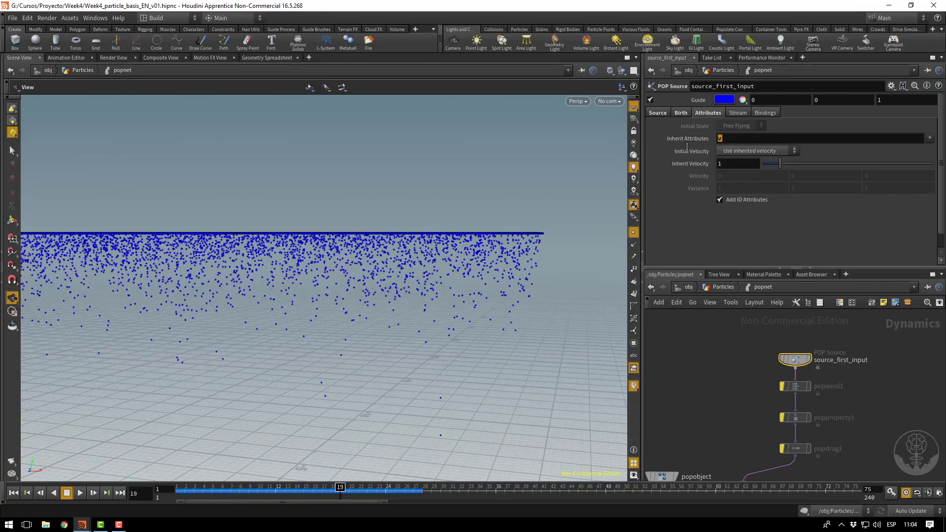
# Try an Inherit Velocity of 10 on source_first_input and replay the simulation from the first frame.
pyautogui.click(743, 150)
pyautogui.click(740, 152)
pyautogui.write('10')
pyautogui.press('Return')
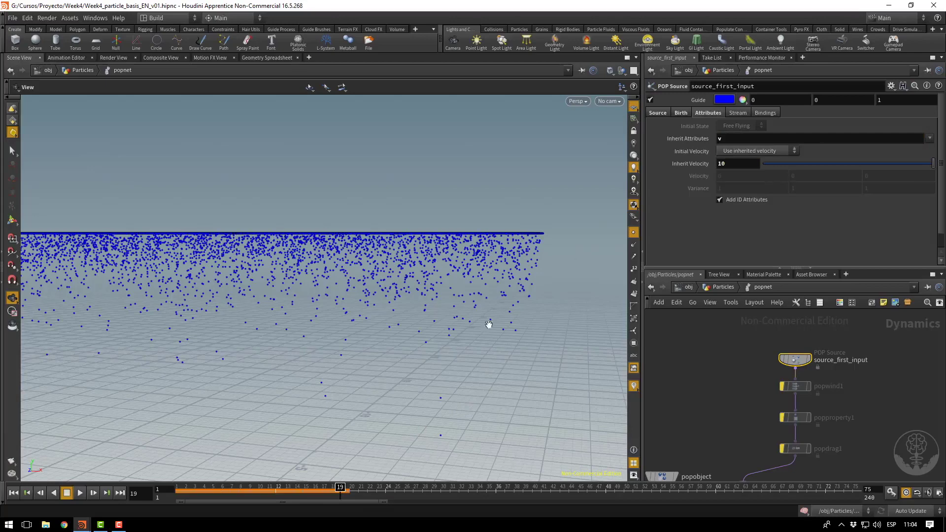
pyautogui.click(13, 493)
pyautogui.click(80, 493)
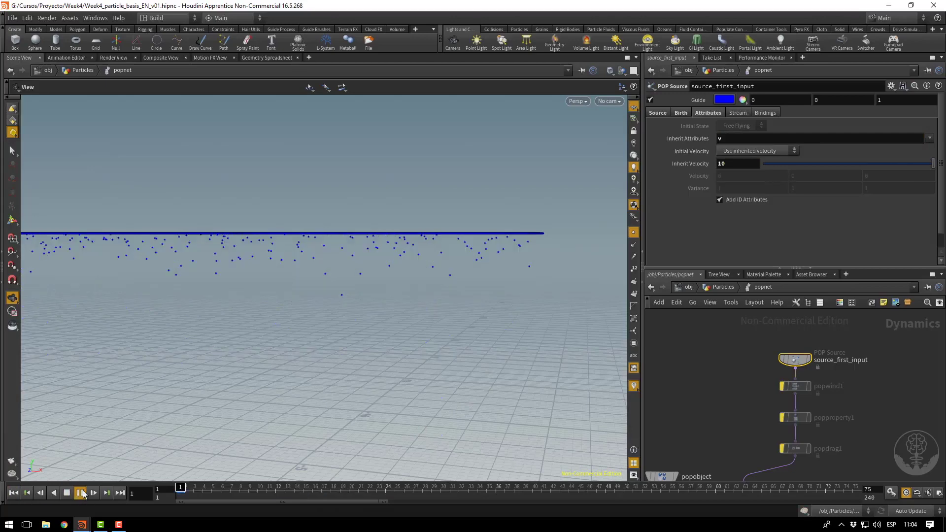
pyautogui.moveTo(201, 330); pyautogui.dragTo(288, 444)
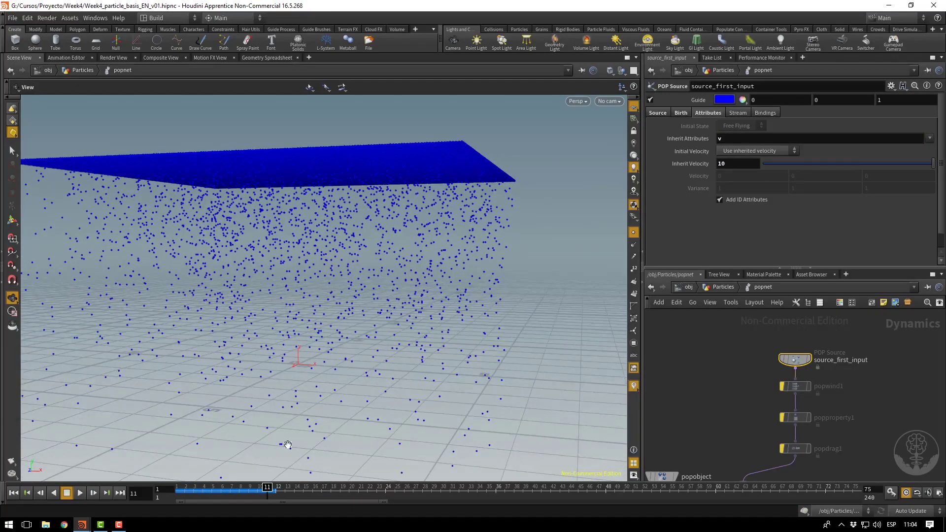
pyautogui.moveTo(252, 490); pyautogui.dragTo(203, 487)
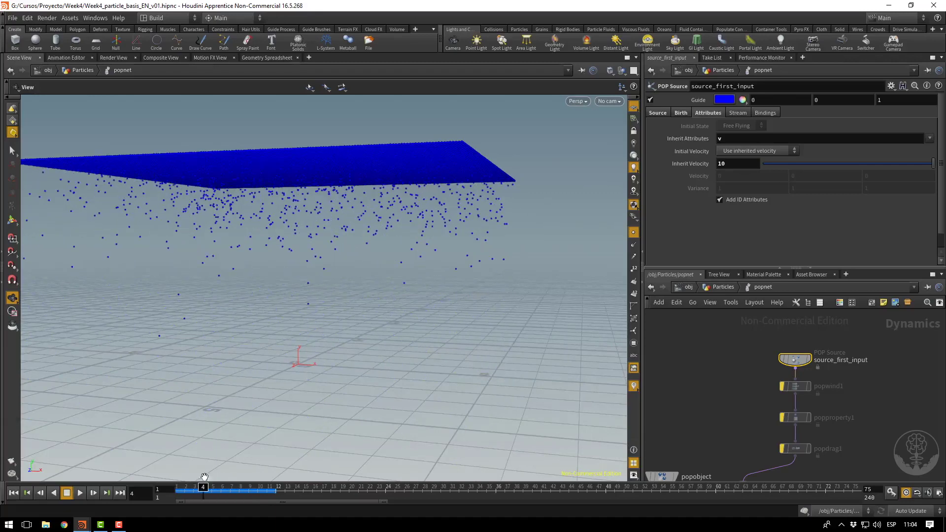
# Set source_first_input's Inherit Velocity to 2.5 and its Const. Birth Rate to 25000.
pyautogui.click(742, 160)
pyautogui.write('2.5')
pyautogui.press('Return')
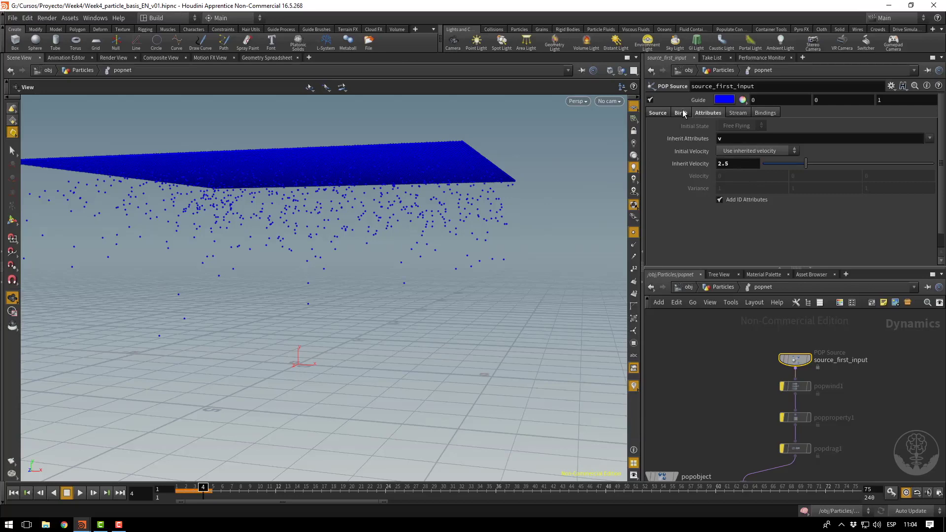
pyautogui.moveTo(456, 213); pyautogui.dragTo(563, 242)
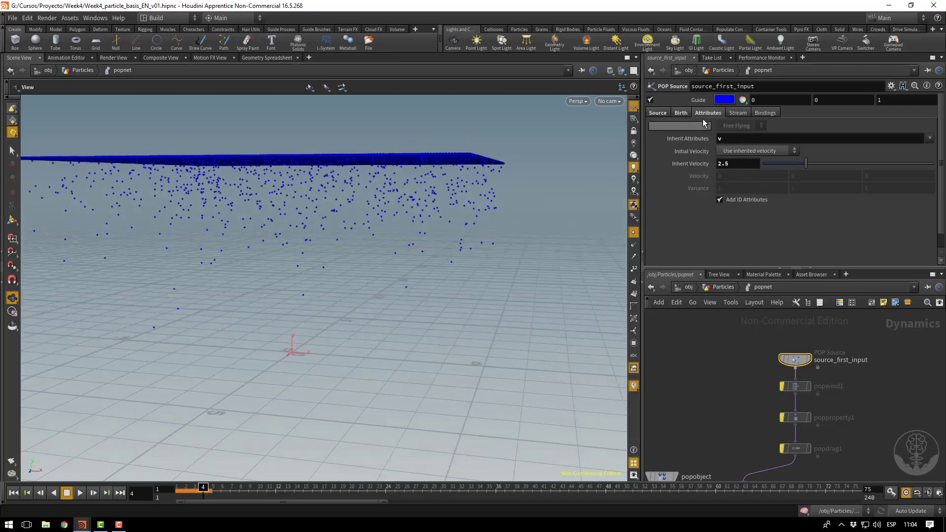
pyautogui.click(680, 113)
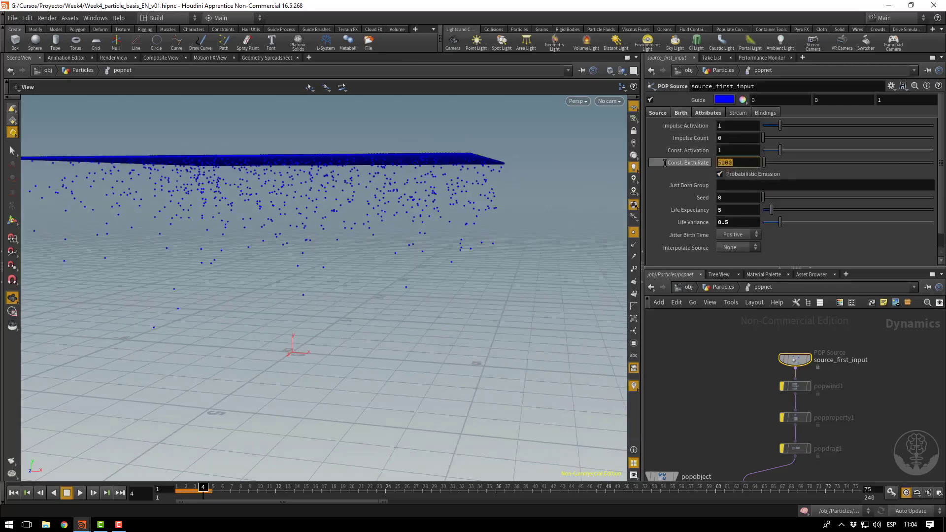
pyautogui.press('Return')
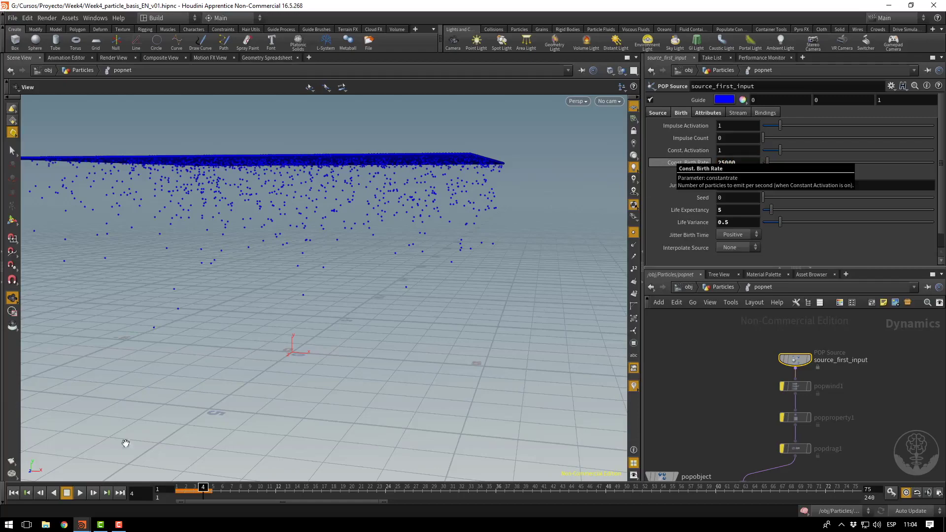
# Replay the simulation from the first frame and scrub to frame 33 to examine the denser particle fall.
pyautogui.click(13, 493)
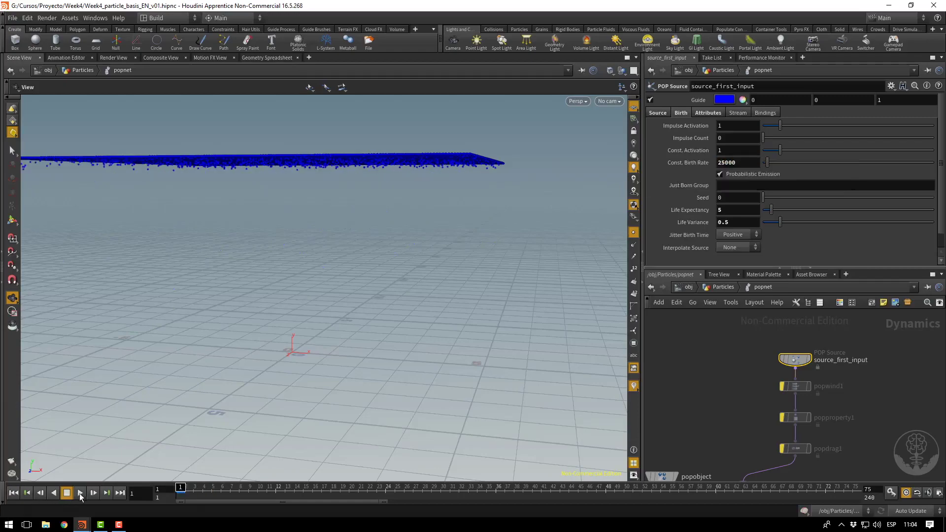
pyautogui.click(80, 493)
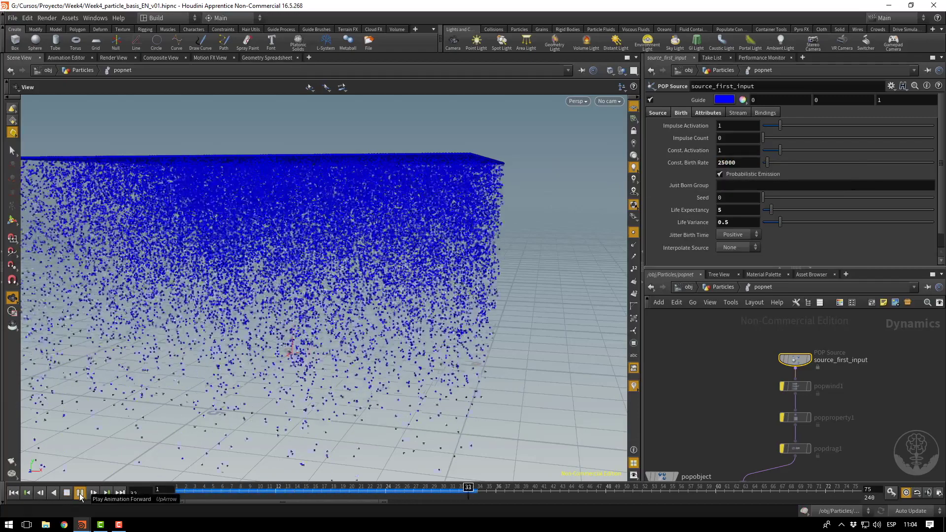
pyautogui.click(67, 493)
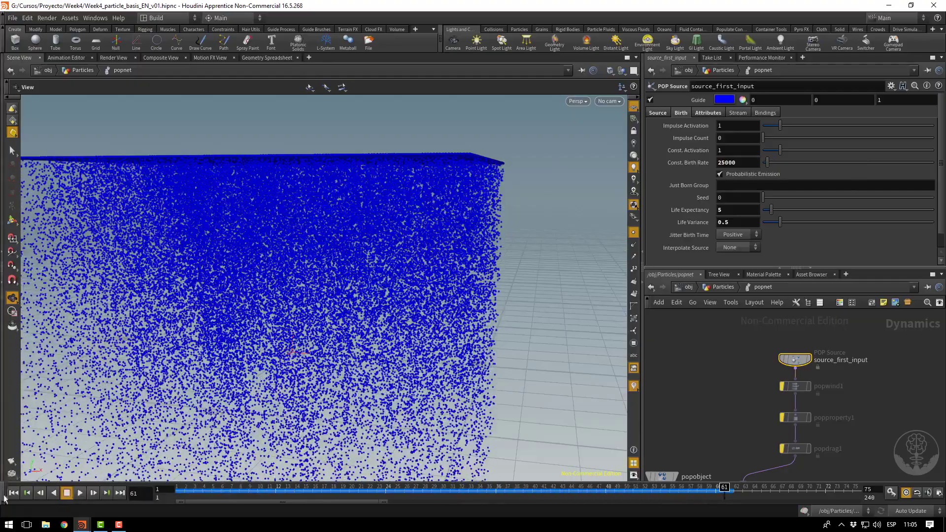
pyautogui.click(67, 493)
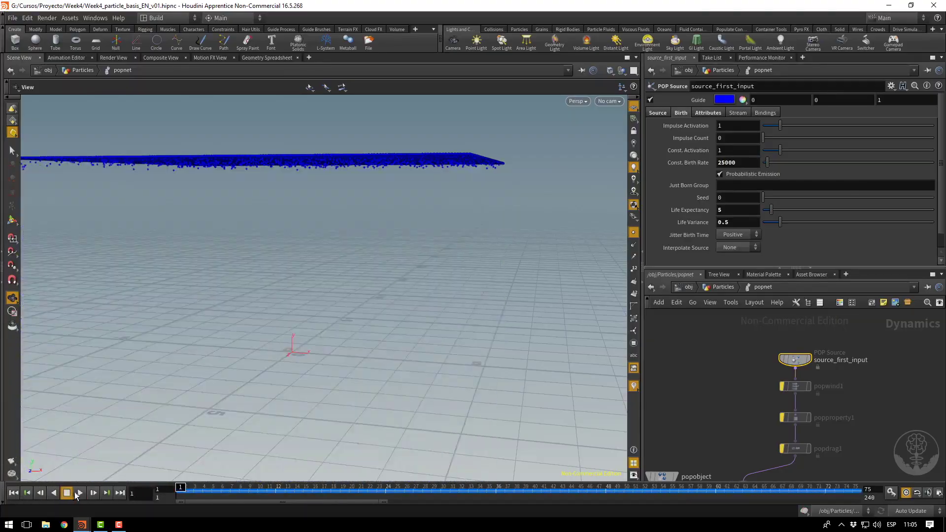
pyautogui.moveTo(219, 494); pyautogui.dragTo(468, 496)
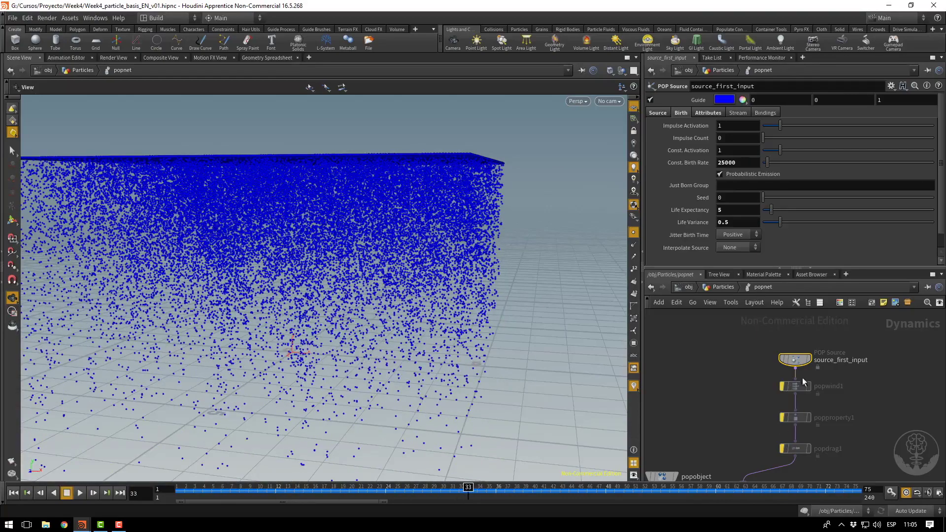
# Return to the Particles network, display AddNormals, and show point normals in place of point markers in the viewport.
pyautogui.click(712, 288)
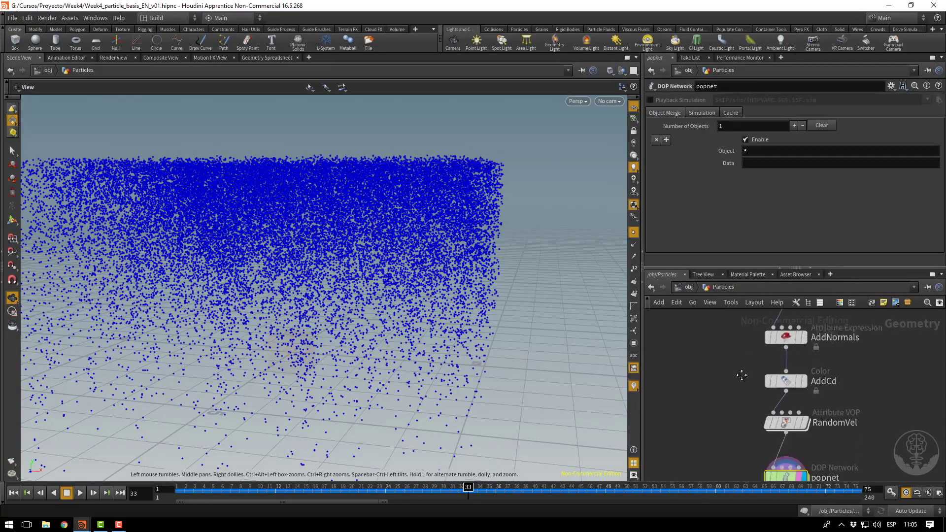
pyautogui.click(786, 373)
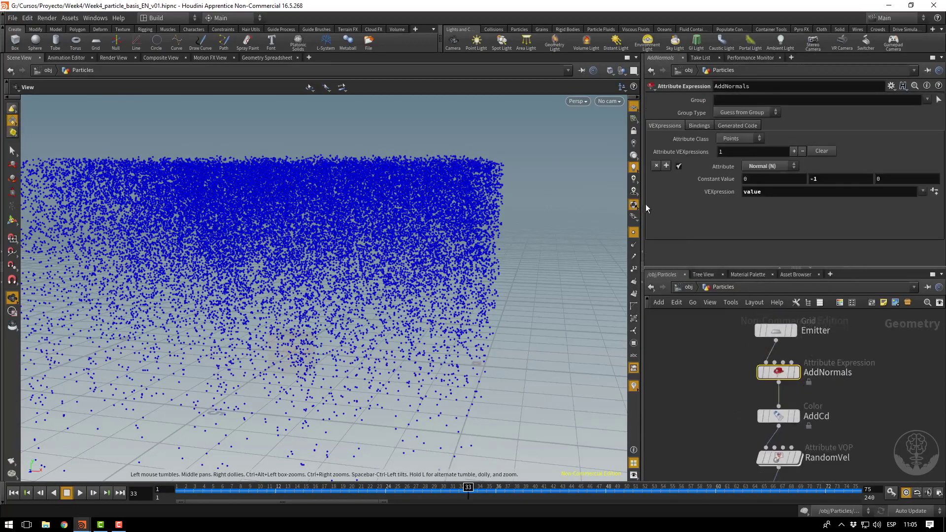
pyautogui.click(634, 244)
pyautogui.click(633, 232)
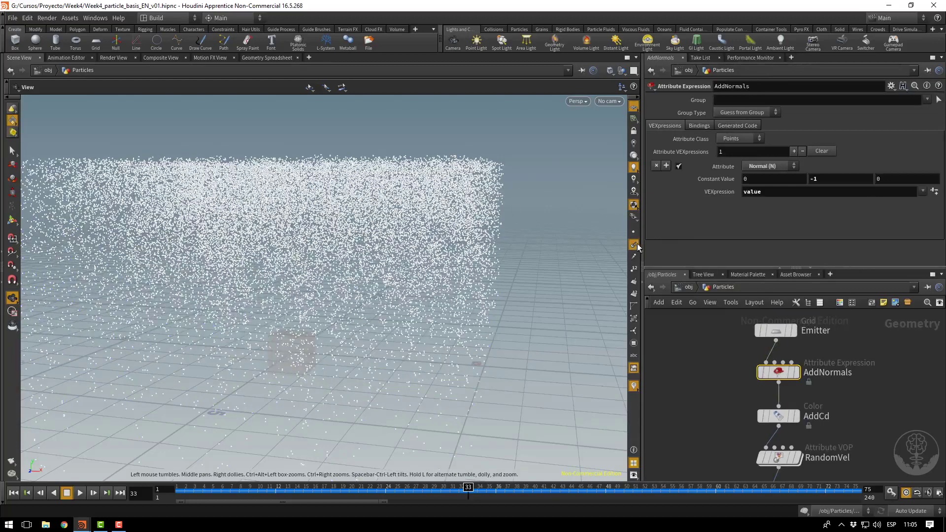
pyautogui.click(796, 372)
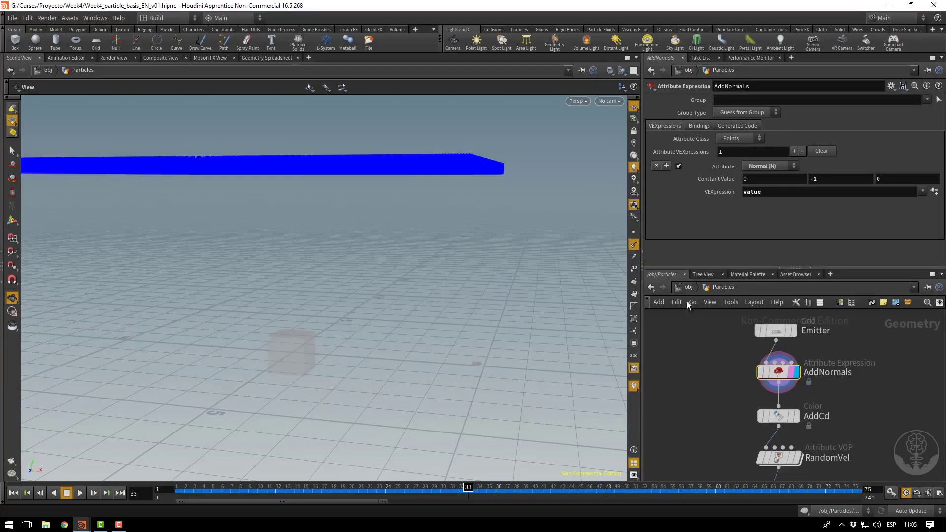
pyautogui.moveTo(450, 182); pyautogui.dragTo(811, 123)
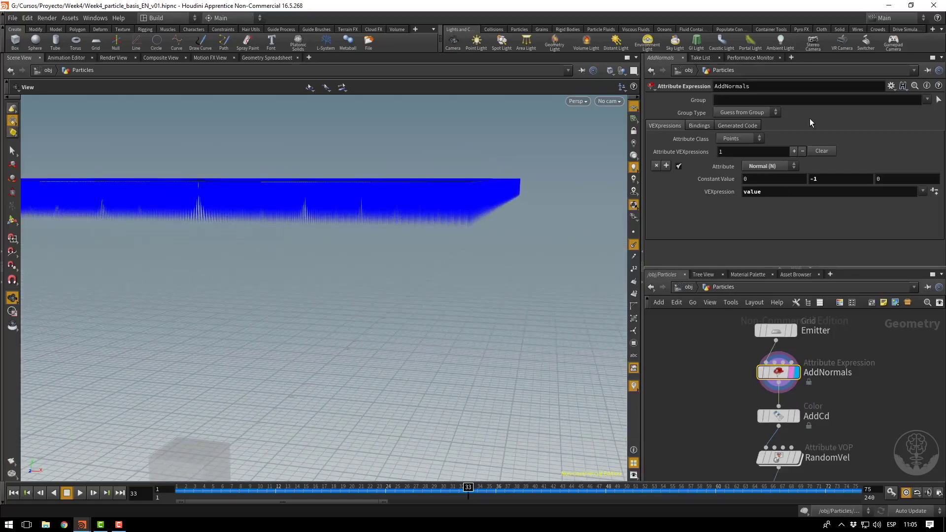
# Try tilting the emission direction by setting AddNormals' Constant Value to 0.5, -1, 0.25.
pyautogui.click(765, 178)
pyautogui.press('Tab')
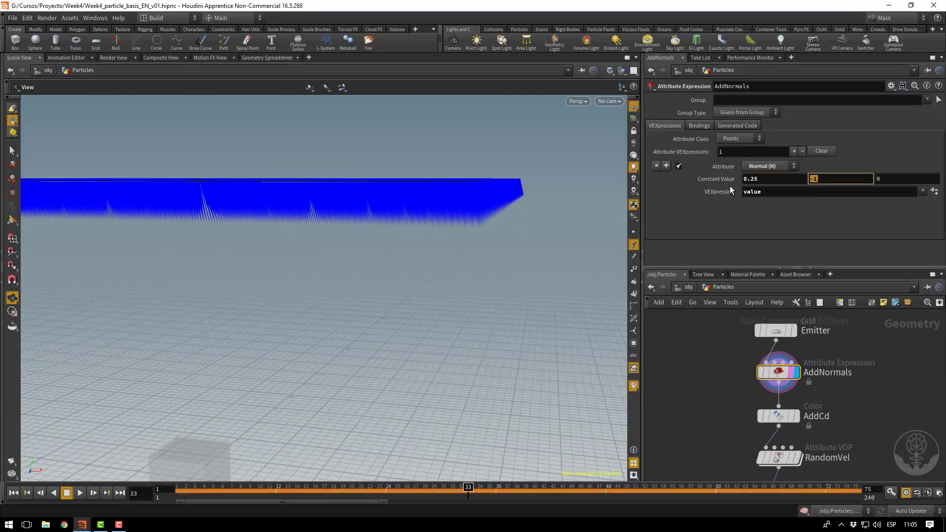
pyautogui.hotkey('shift', 'Tab')
pyautogui.write('0.')
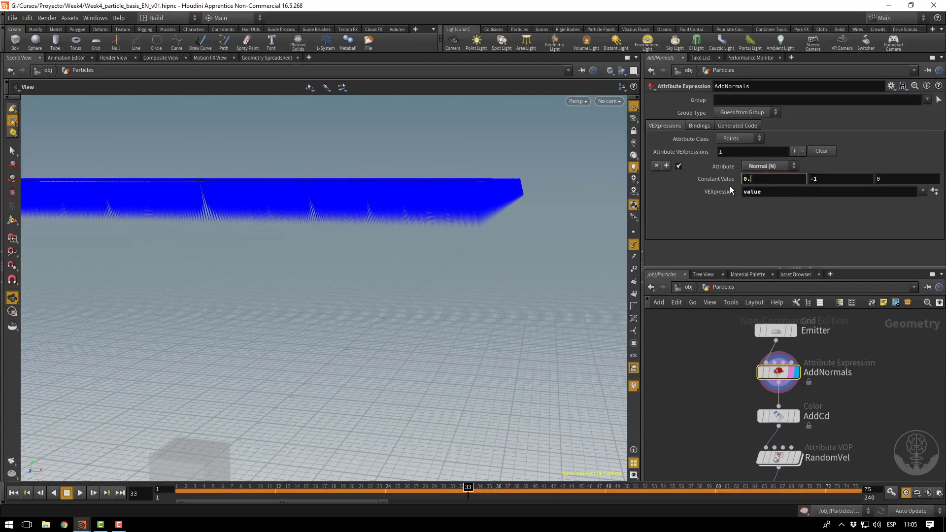
pyautogui.write('5')
pyautogui.press('Tab')
pyautogui.press('Tab')
pyautogui.write('0.25')
pyautogui.press('Return')
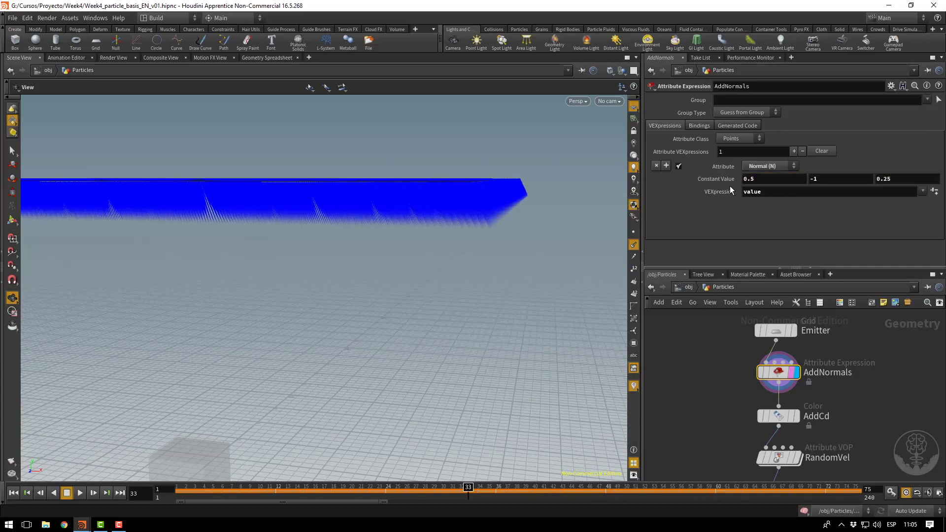
# Display RandomVel and examine how its noise varies the tilted normals across the emitter grid.
pyautogui.scroll(-2, 720, 428)
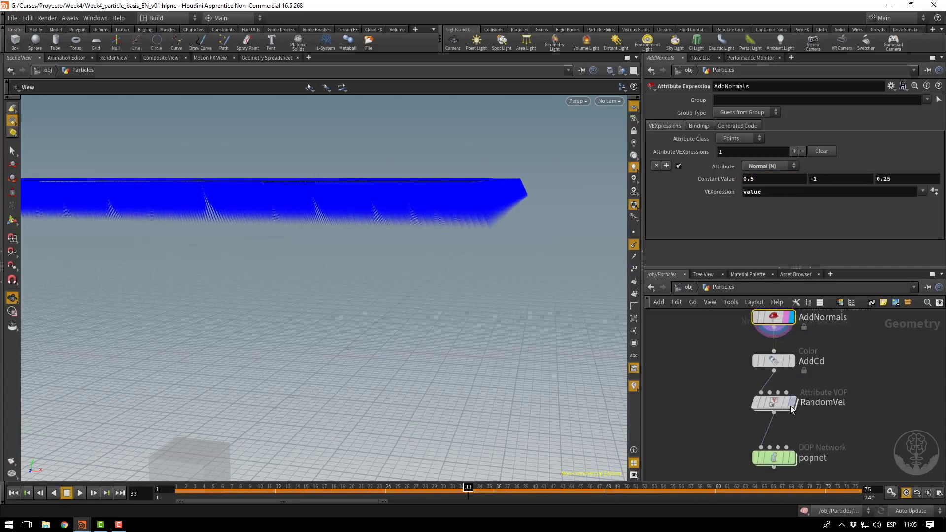
pyautogui.click(790, 405)
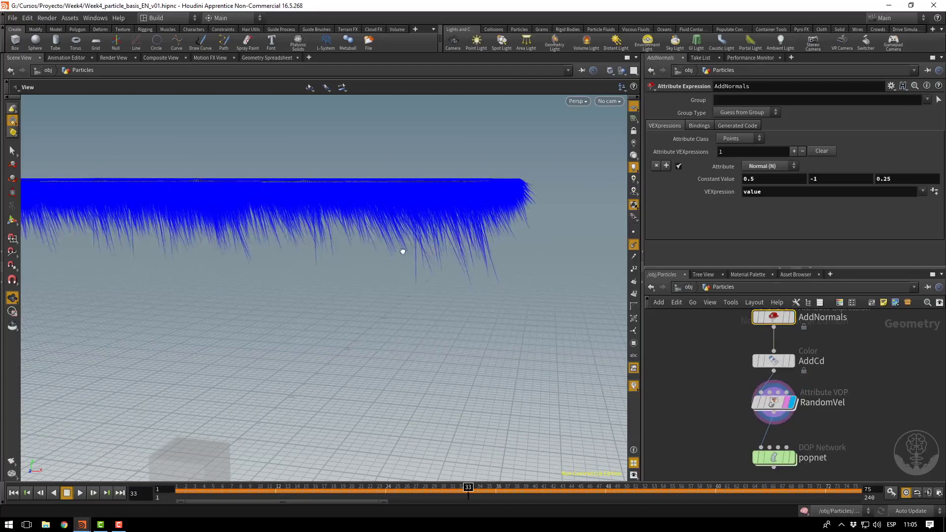
pyautogui.moveTo(402, 251); pyautogui.dragTo(380, 220)
pyautogui.scroll(3, 768, 431)
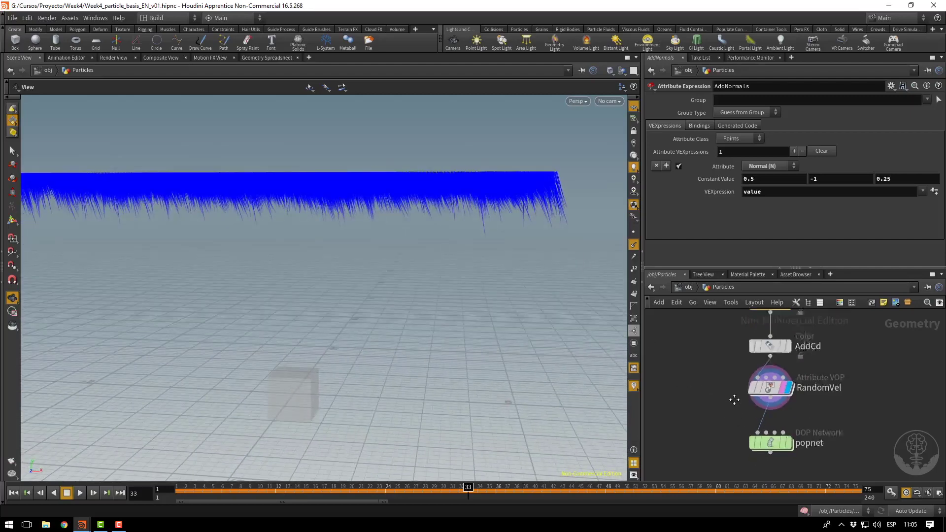
# Display popnet, go inside it, and replay the simulation from the first frame to examine the slanted particle fall.
pyautogui.click(778, 425)
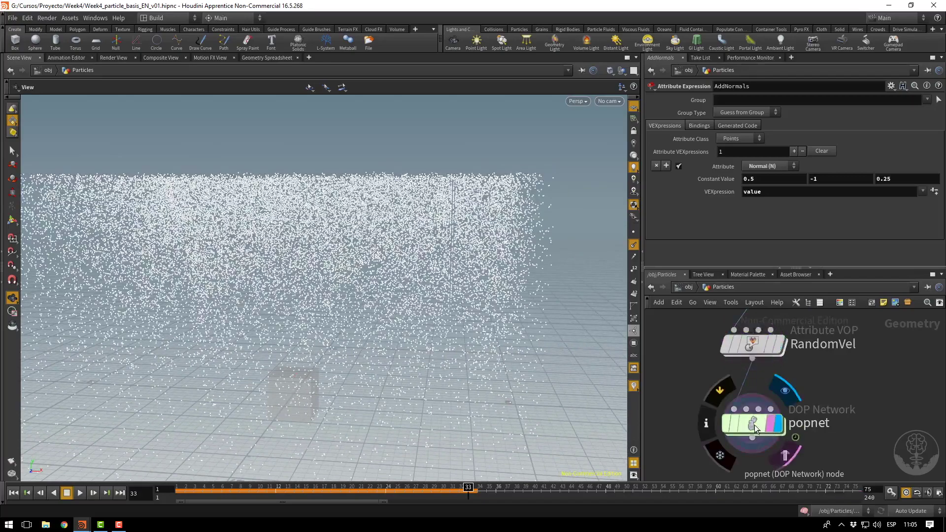
pyautogui.doubleClick(752, 423)
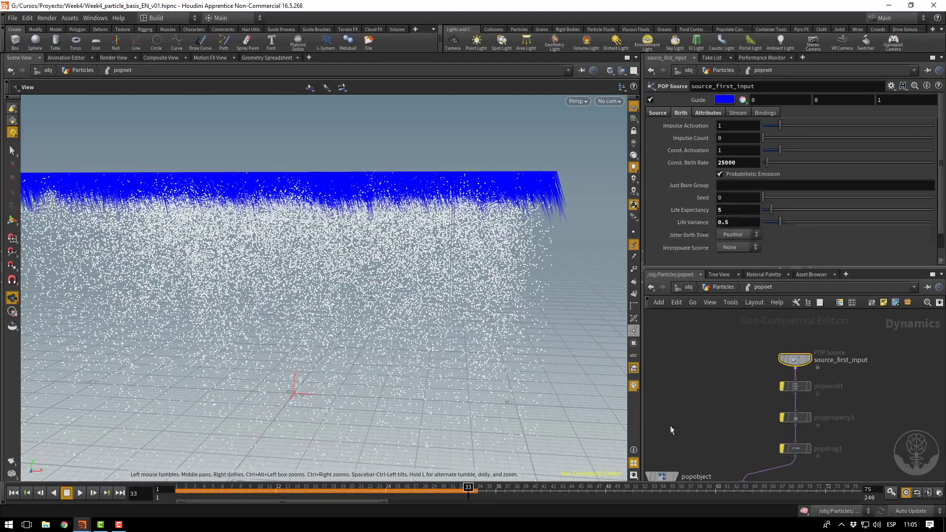
pyautogui.click(25, 493)
pyautogui.click(80, 493)
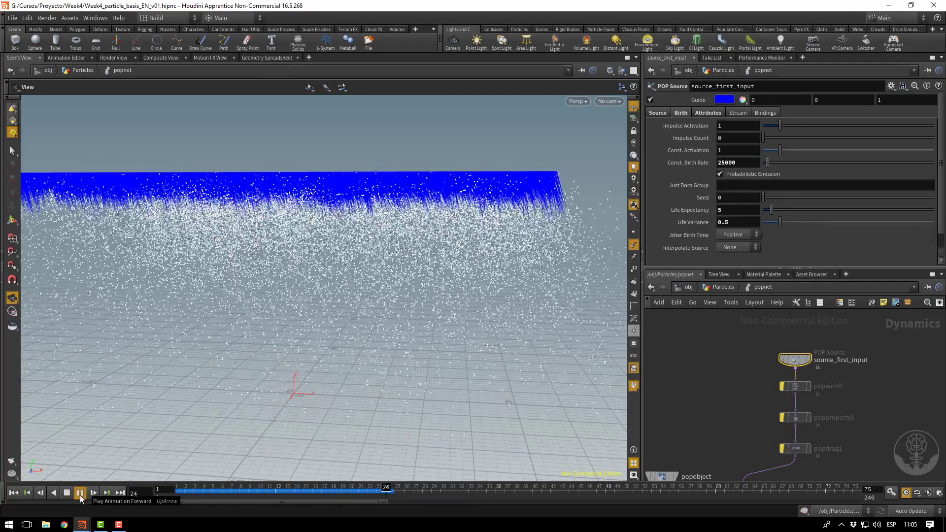
pyautogui.moveTo(500, 226); pyautogui.dragTo(310, 258)
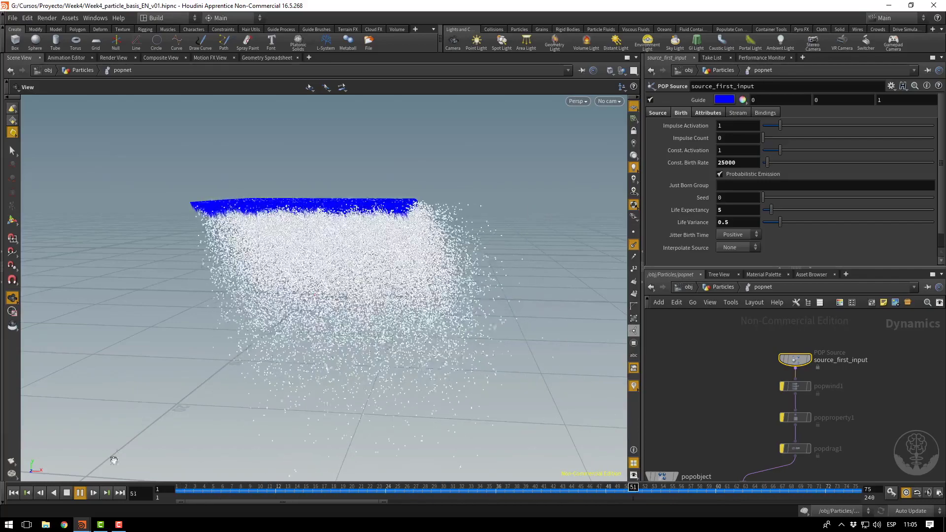
pyautogui.click(72, 493)
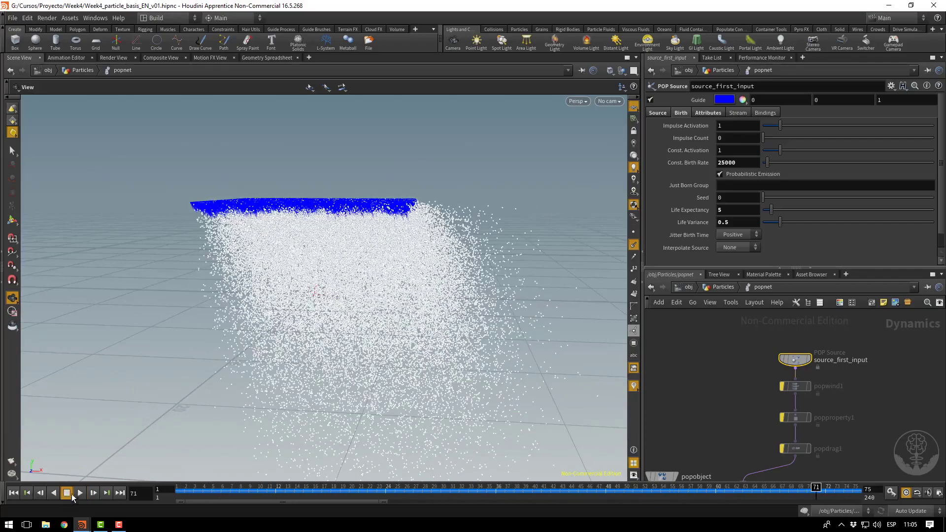
# Return to the Particles network and set AddNormals' Constant Value to 0.2, -1, 0.2.
pyautogui.click(714, 285)
pyautogui.scroll(3, 857, 404)
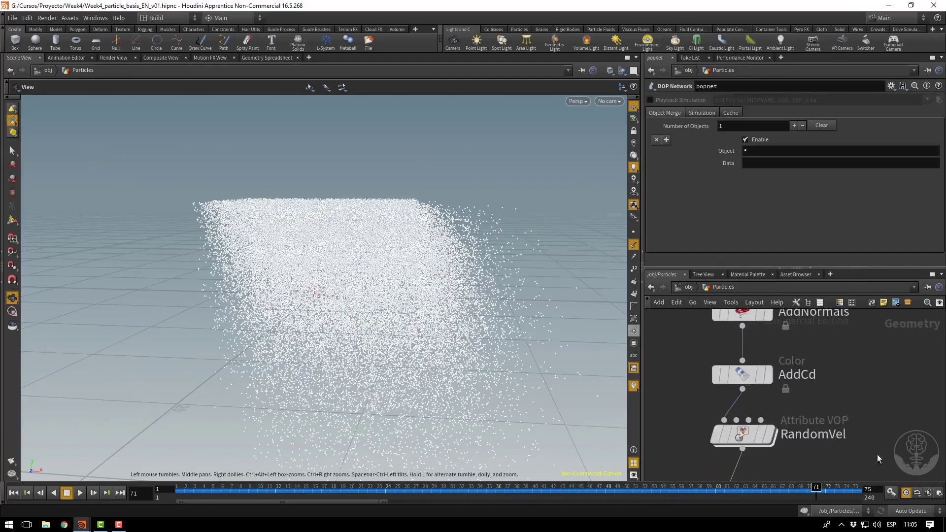
pyautogui.click(778, 356)
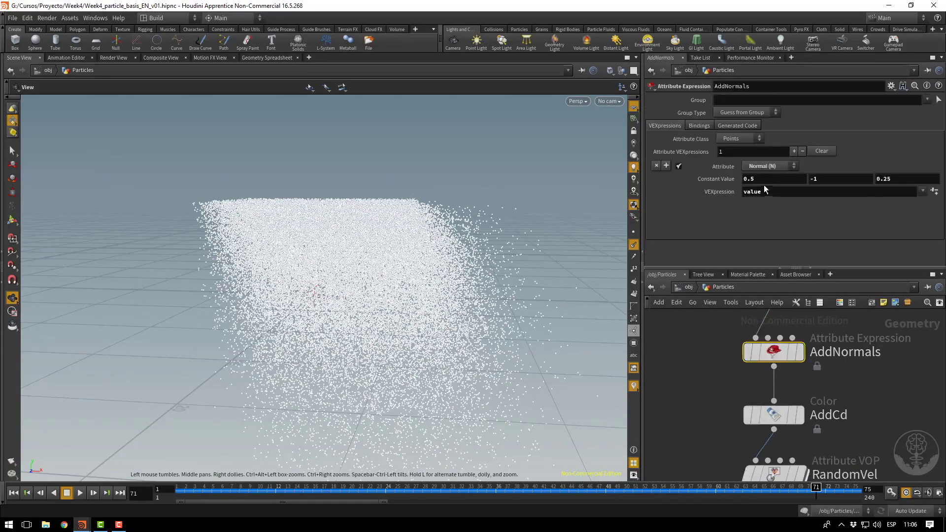
pyautogui.doubleClick(749, 179)
pyautogui.write('0.2')
pyautogui.press('Tab')
pyautogui.press('Tab')
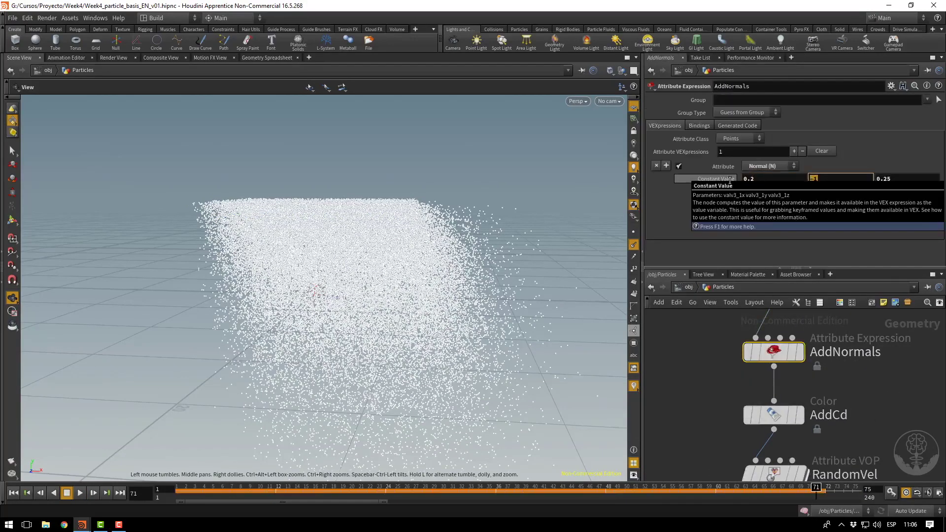
pyautogui.write('0.2')
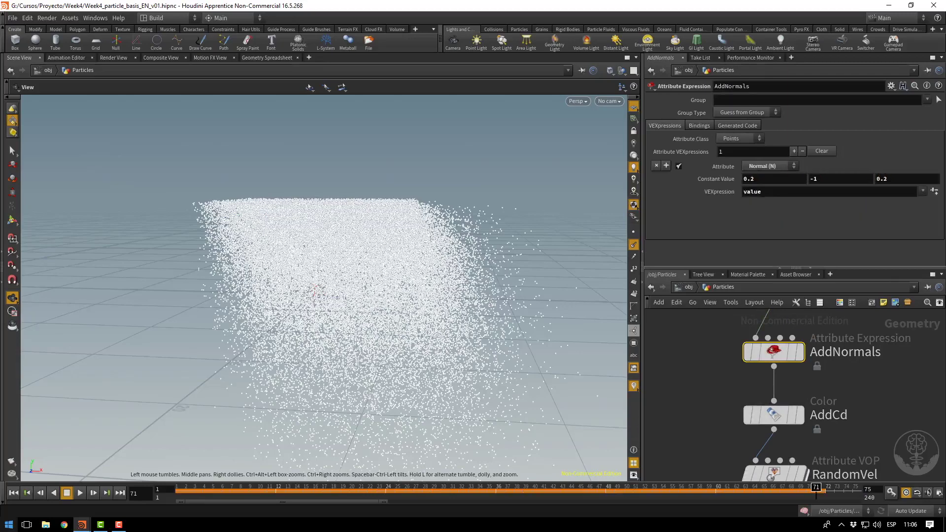
# Replay the simulation to about frame 50 to check the gentler slant, and return to the first frame.
pyautogui.click(17, 492)
pyautogui.click(80, 492)
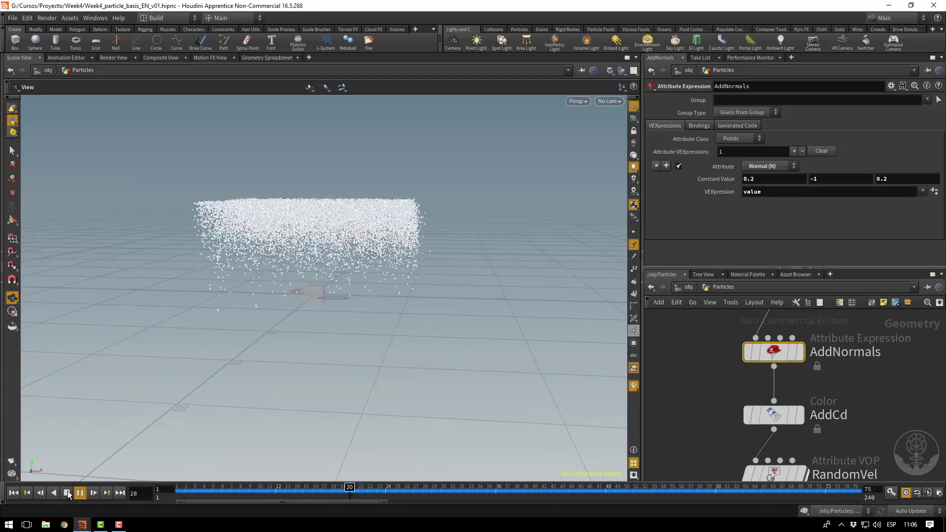
pyautogui.click(66, 493)
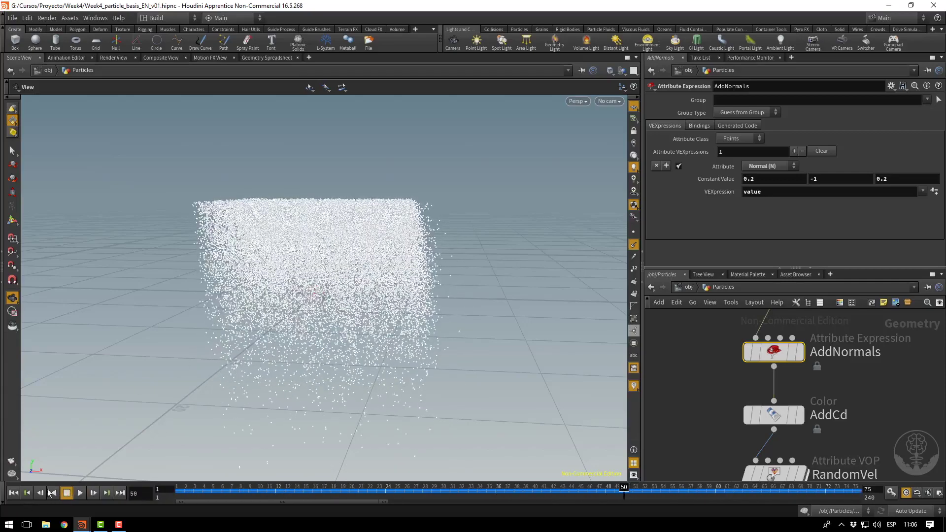
pyautogui.click(14, 493)
pyautogui.moveTo(403, 261); pyautogui.dragTo(493, 305)
# Display the Emitter grid and review the node chain from AddNormals through AddCd and RandomVel down to popnet.
pyautogui.moveTo(699, 344); pyautogui.dragTo(720, 400, button='middle')
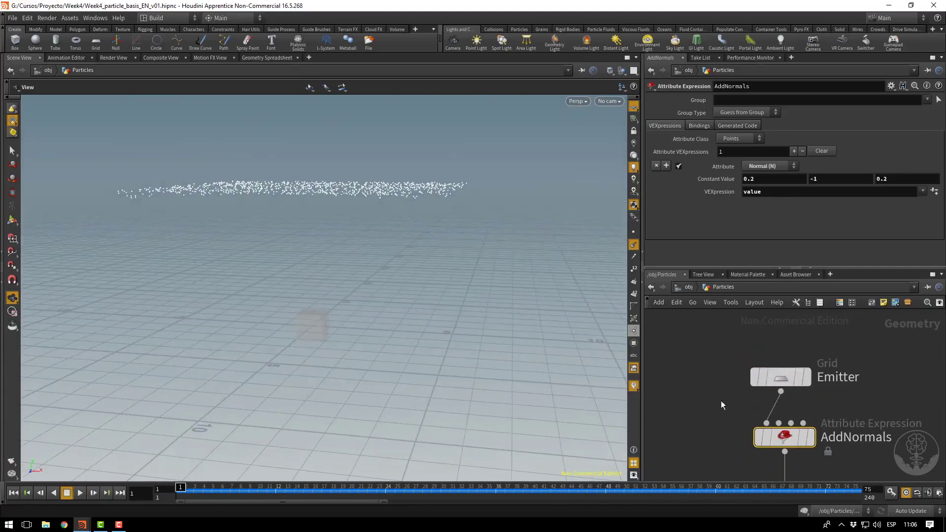
pyautogui.click(804, 378)
pyautogui.click(805, 380)
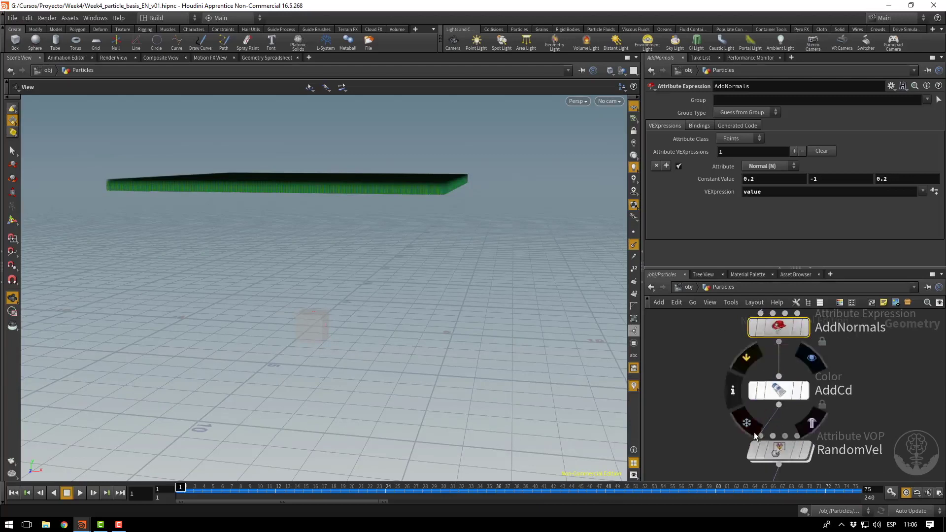
pyautogui.moveTo(772, 452)
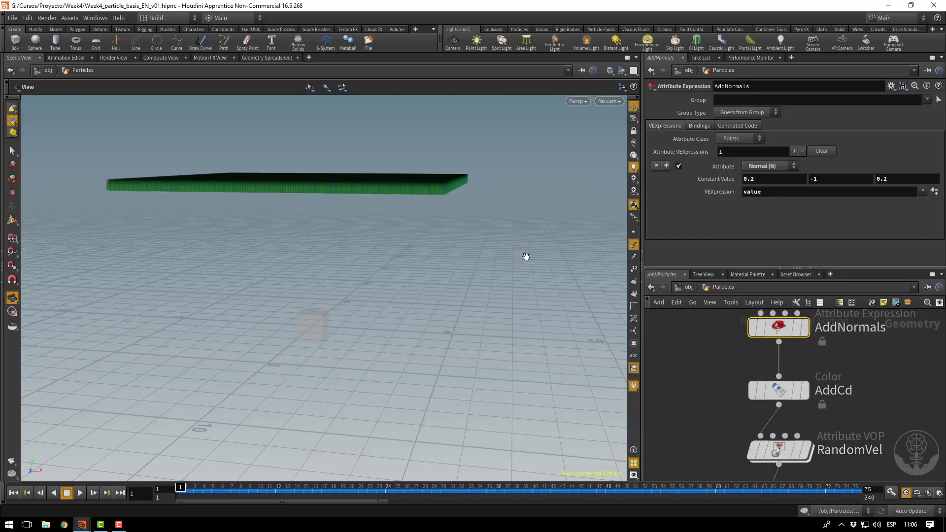
pyautogui.moveTo(696, 389); pyautogui.dragTo(685, 340, button='middle')
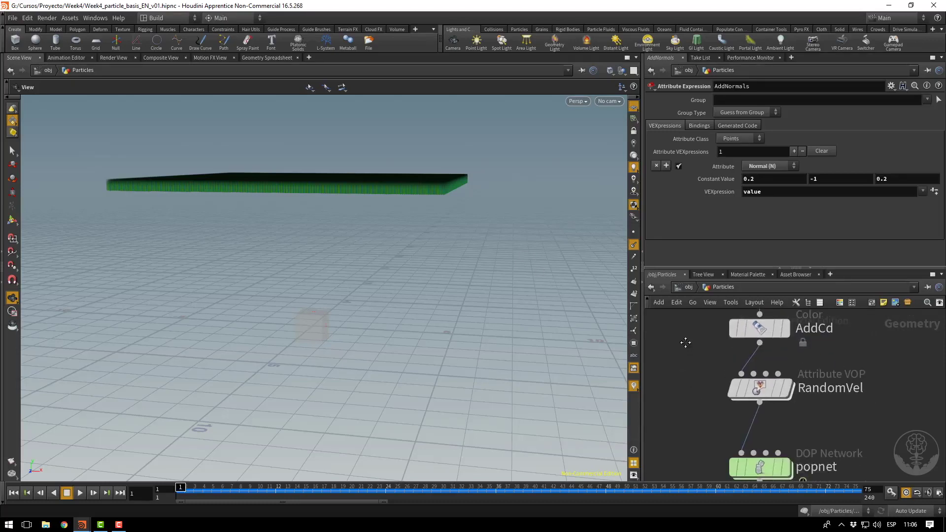
pyautogui.moveTo(853, 445); pyautogui.dragTo(841, 343, button='middle')
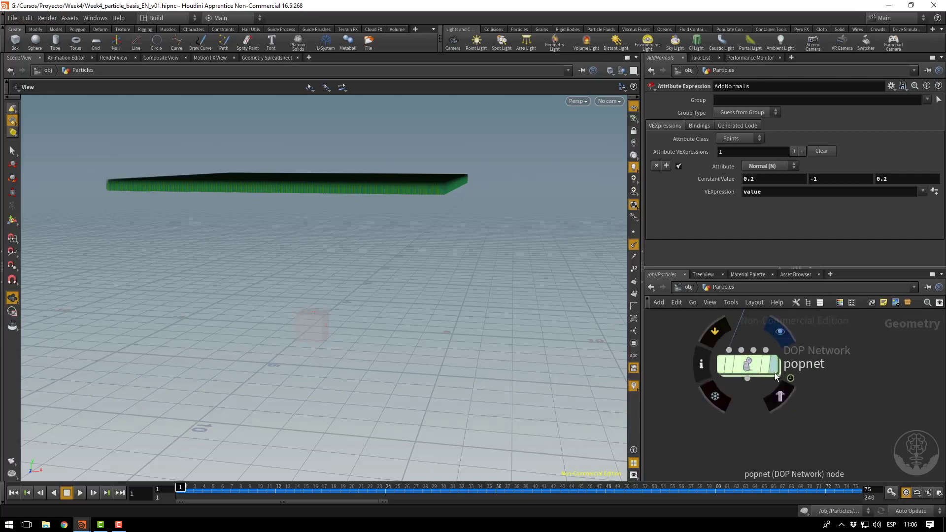
# Display and enter popnet, and play the simulation to frame 60 with the point normals hidden.
pyautogui.click(768, 370)
pyautogui.doubleClick(736, 365)
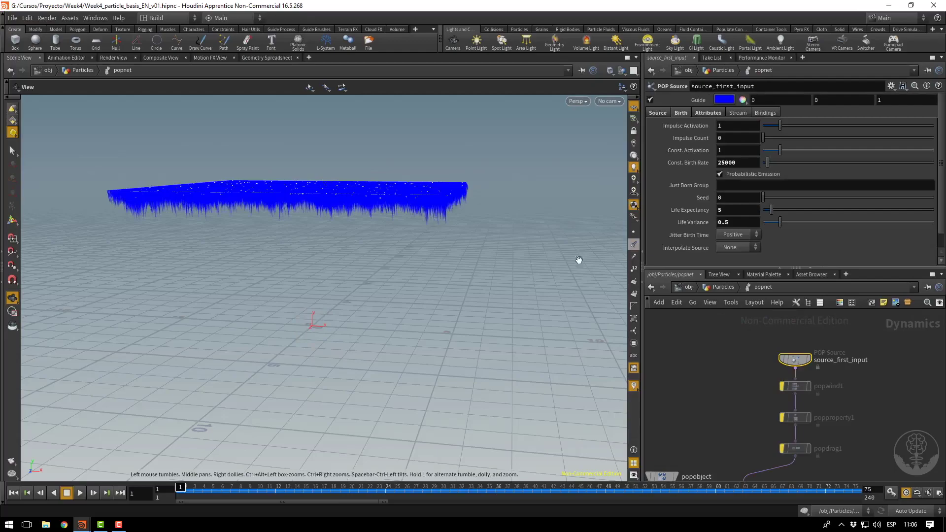
pyautogui.click(80, 493)
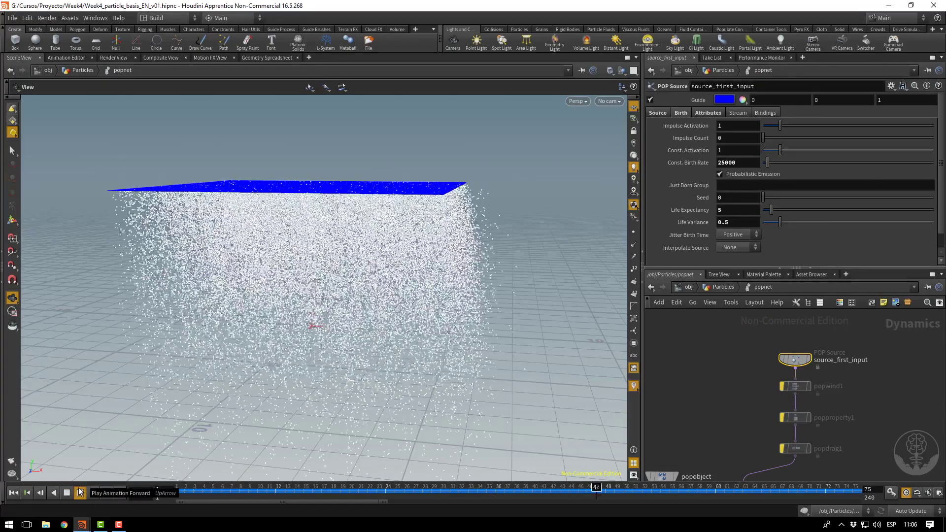
pyautogui.click(67, 493)
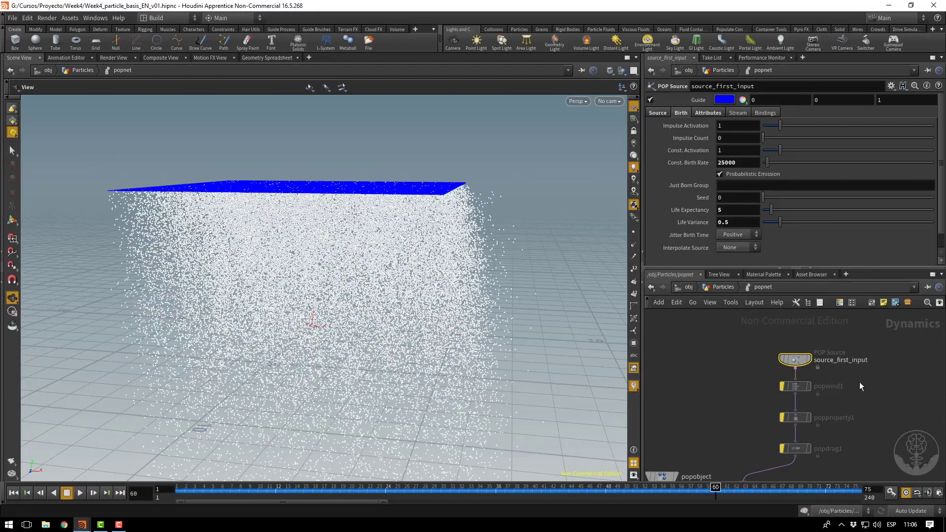
# Enable popwind1, set its Wind Velocity Y to -2.5, and return to the first frame.
pyautogui.scroll(3, 860, 387)
pyautogui.click(747, 389)
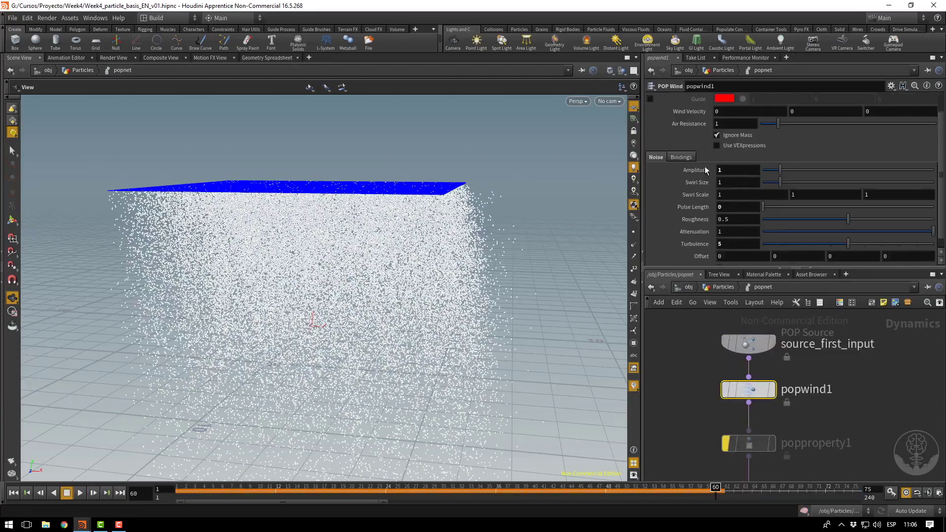
pyautogui.click(785, 111)
pyautogui.press('Return')
pyautogui.click(14, 492)
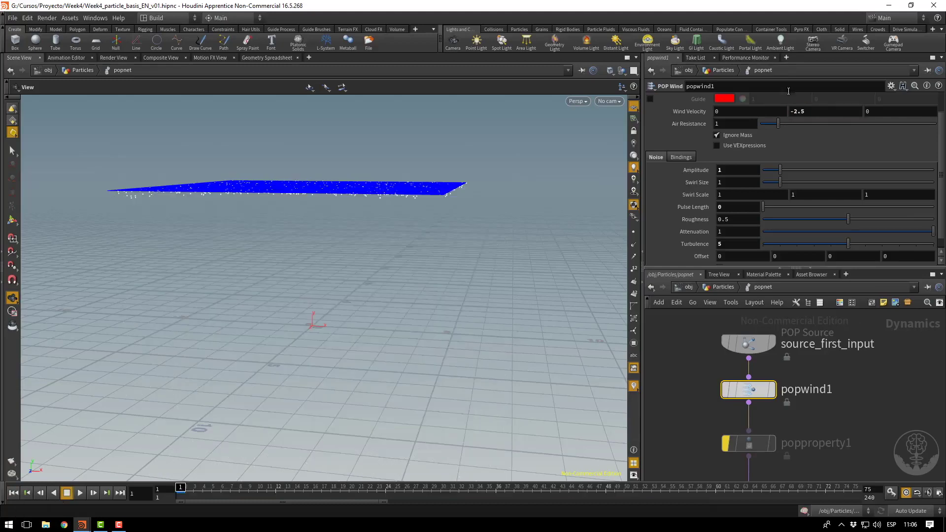
# Try a noise Amplitude of 10 on popwind1 and play the simulation.
pyautogui.click(736, 169)
pyautogui.write('10')
pyautogui.press('Return')
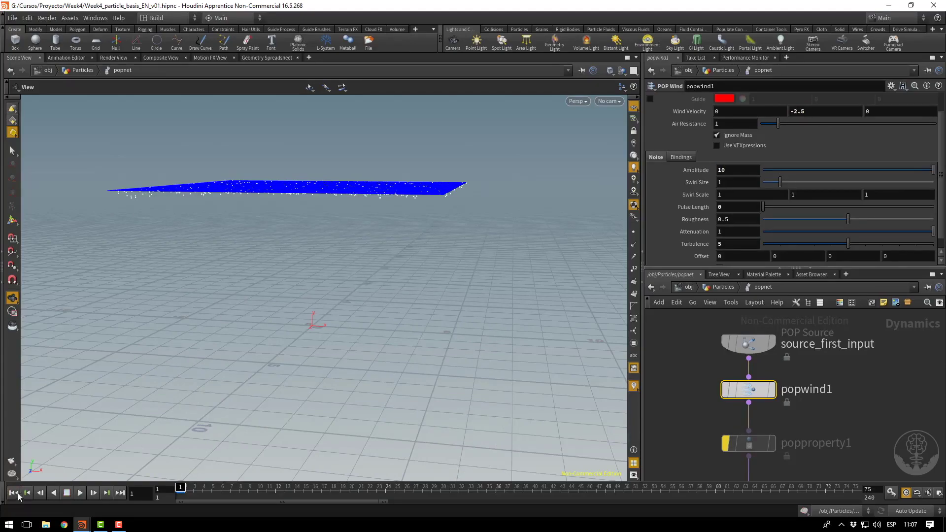
pyautogui.click(82, 493)
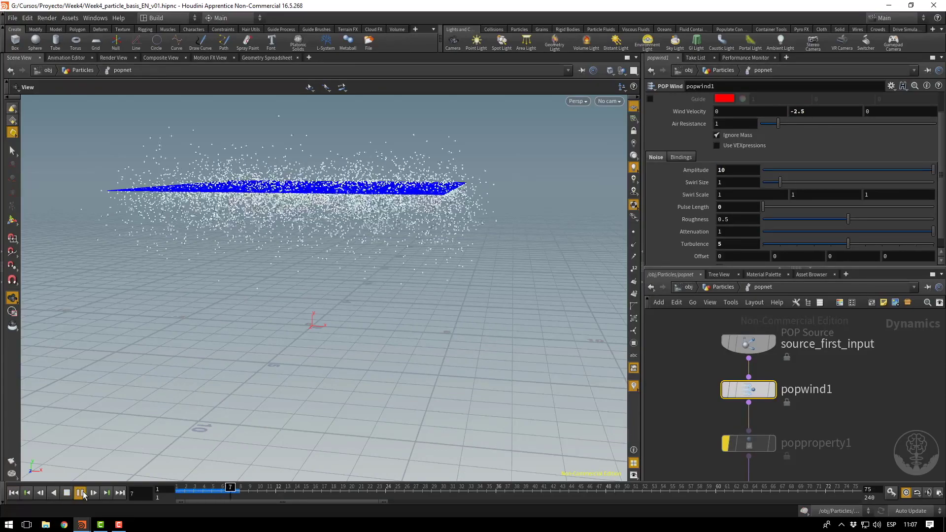
# Try a noise Amplitude of 1.5 on popwind1 while the simulation plays.
pyautogui.click(735, 169)
pyautogui.press('BackSpace')
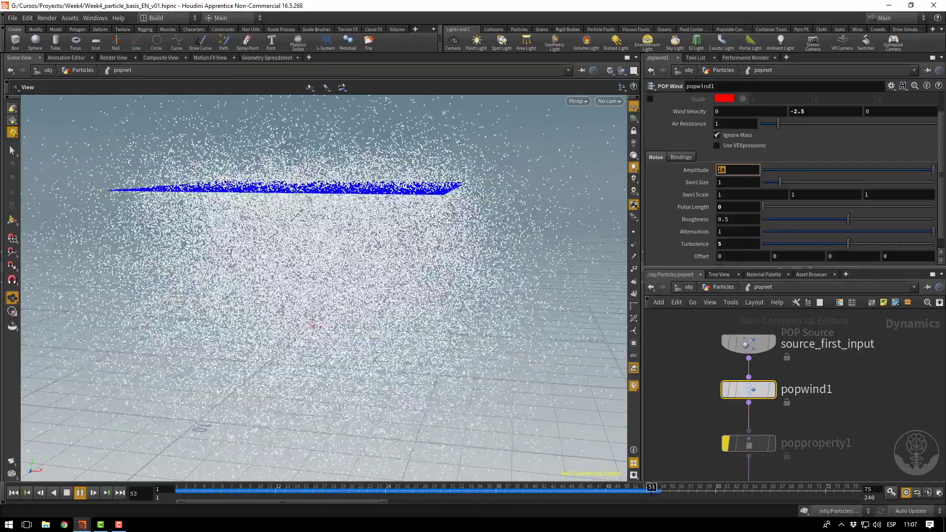
pyautogui.write('.5')
pyautogui.press('Return')
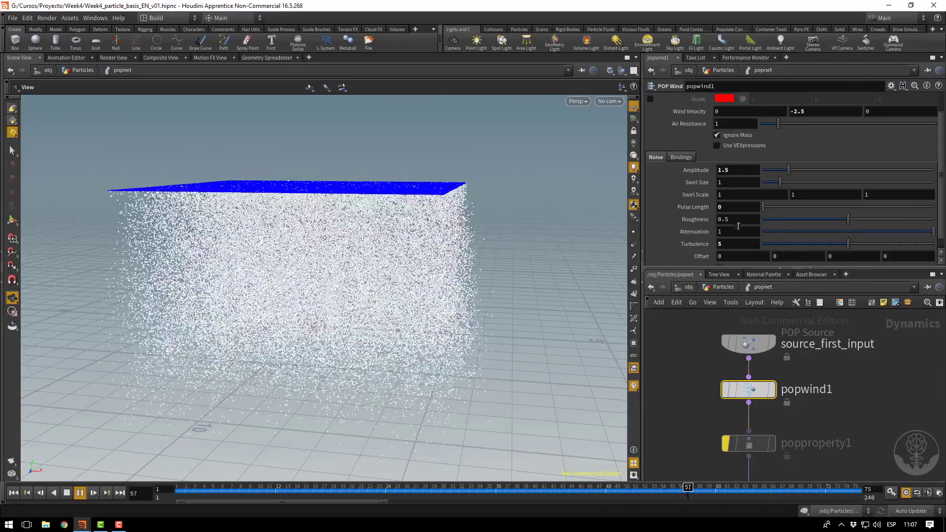
# Set popwind1's noise Amplitude to 1.
pyautogui.doubleClick(724, 169)
pyautogui.write('1')
pyautogui.press('Return')
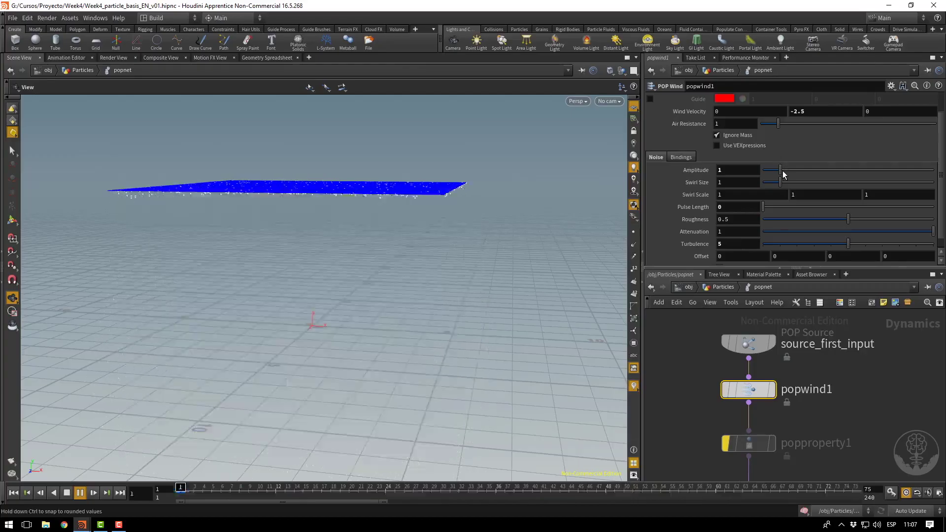
# Set popwind1's noise Pulse Length to 25 while the simulation plays.
pyautogui.doubleClick(729, 207)
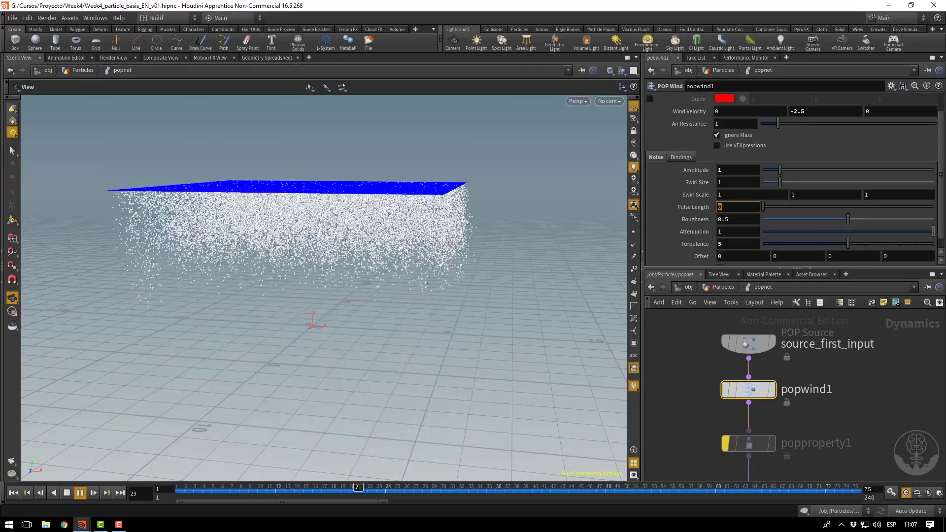
pyautogui.write('25')
pyautogui.press('Return')
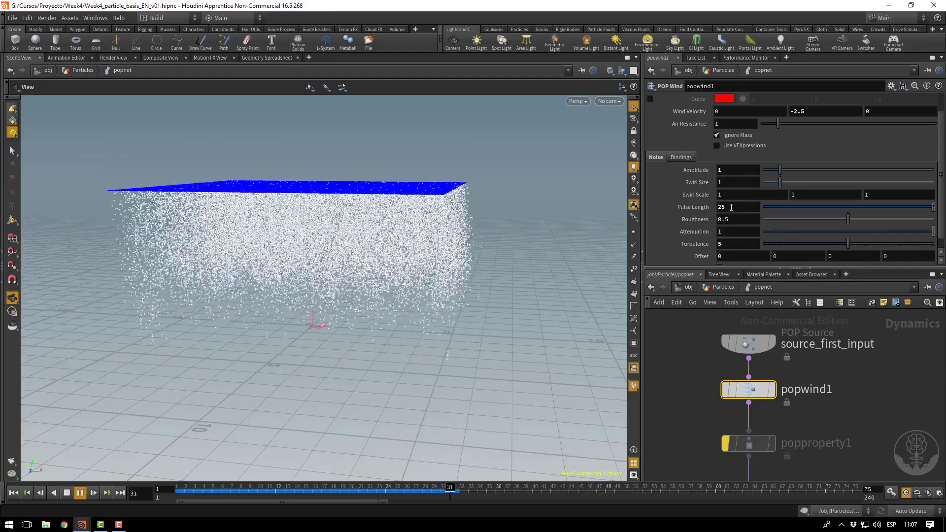
pyautogui.doubleClick(731, 207)
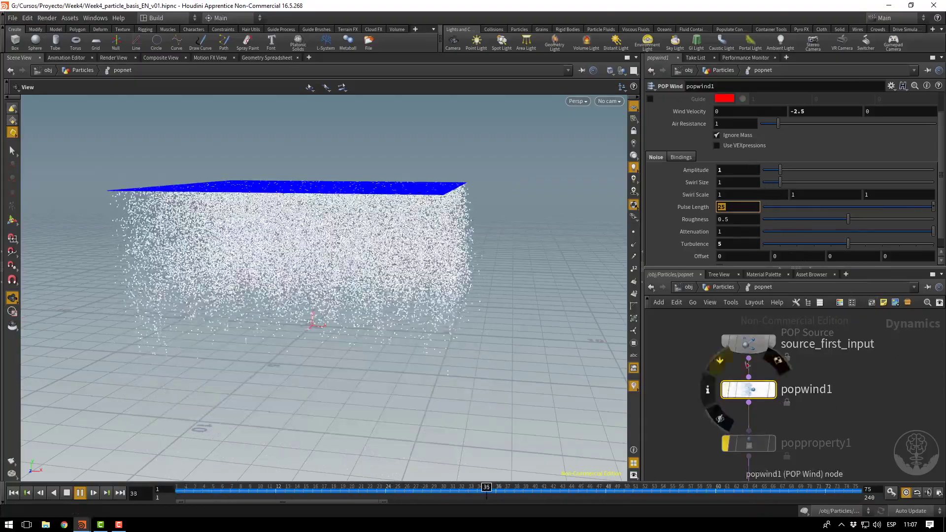
# Move the source_first_input node further above popwind1 in the network to leave space between them.
pyautogui.moveTo(811, 395)
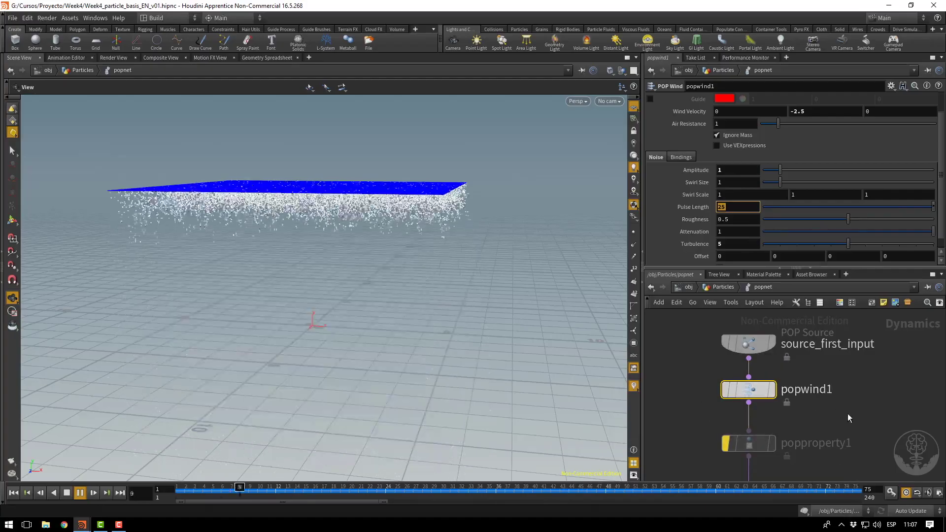
pyautogui.moveTo(862, 389); pyautogui.dragTo(868, 425, button='middle')
pyautogui.moveTo(752, 373)
pyautogui.moveTo(751, 373); pyautogui.dragTo(747, 333)
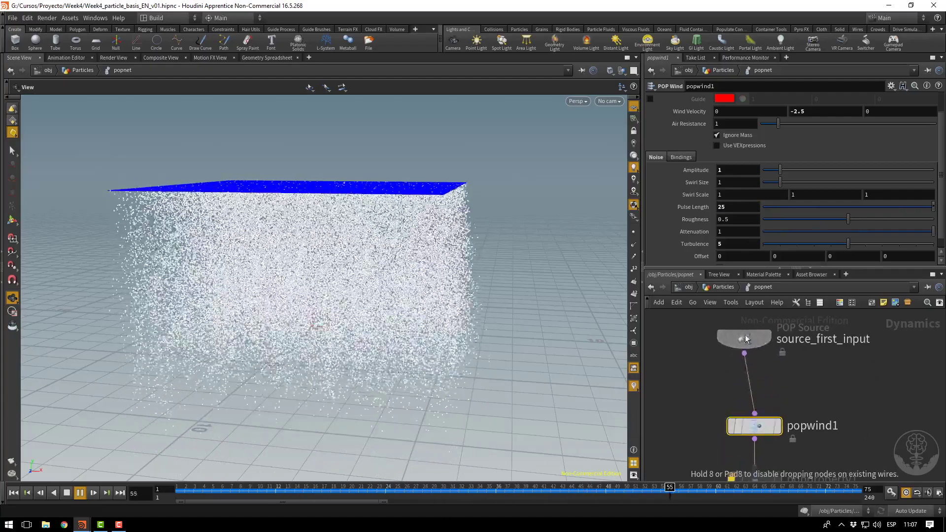
pyautogui.moveTo(759, 428)
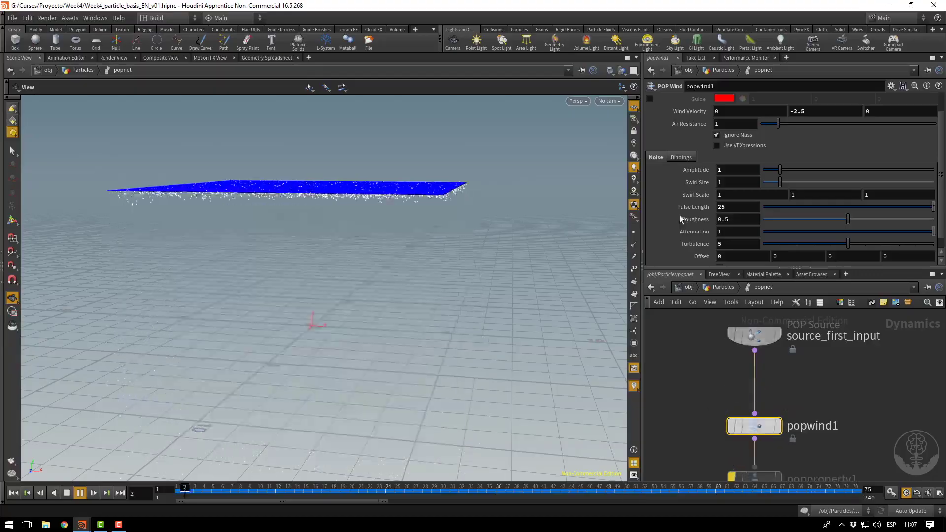
# Set popwind1's noise Swirl Size to 5 while the simulation plays.
pyautogui.click(723, 183)
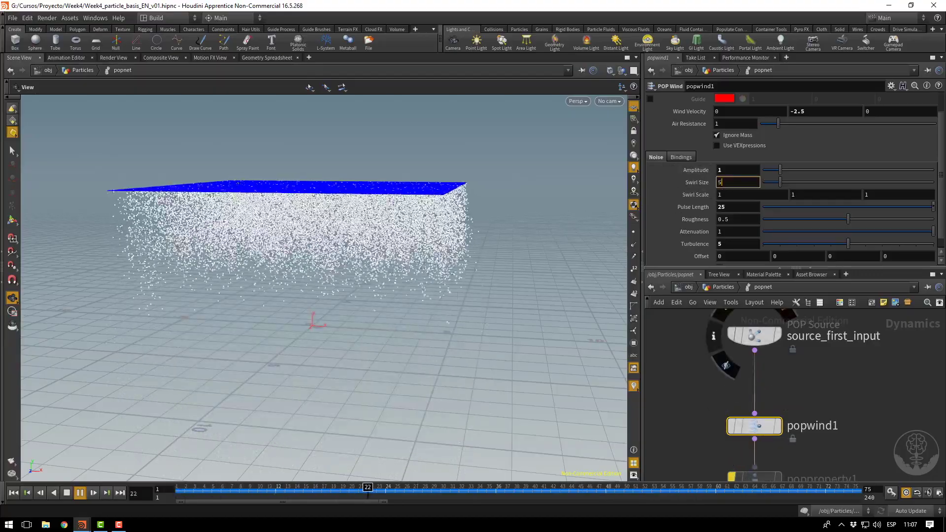
pyautogui.write('5')
pyautogui.press('Return')
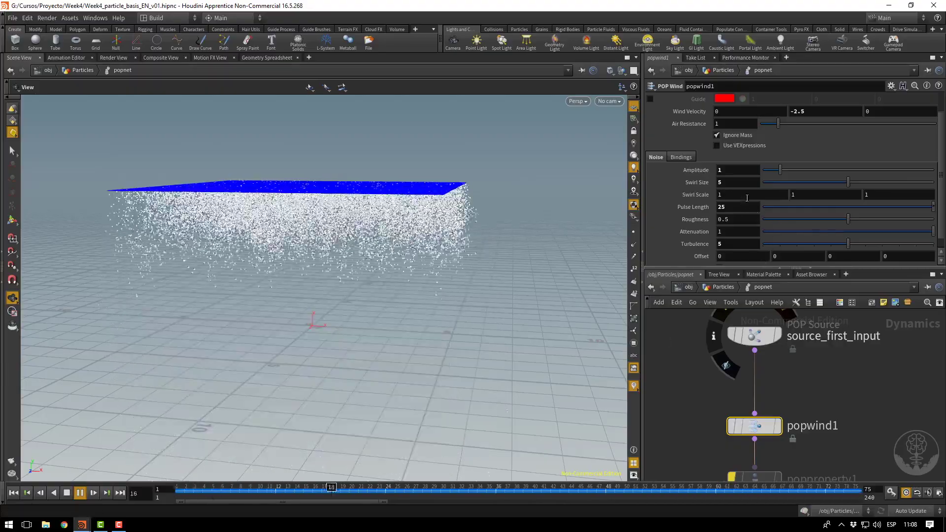
# Set popwind1's Y Wind Velocity to -5, then stop playback and save the scene.
pyautogui.click(825, 111)
pyautogui.write('-')
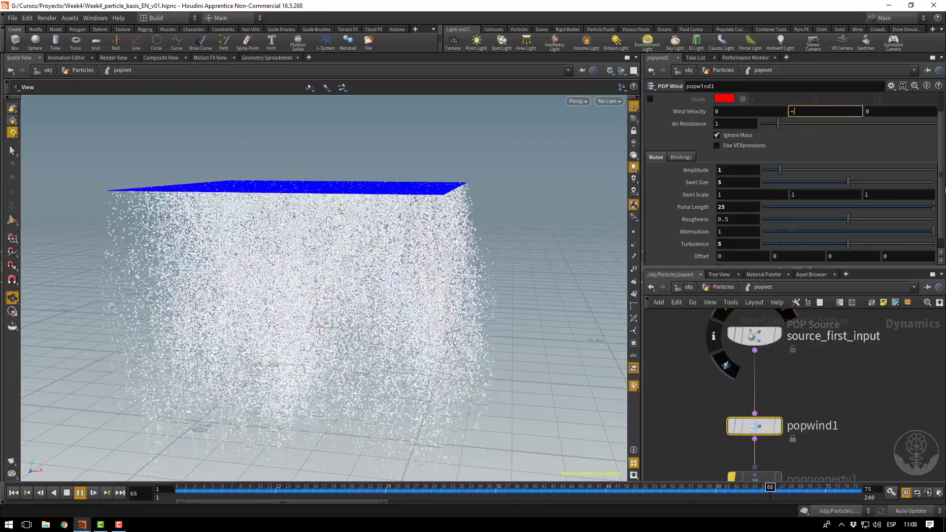
pyautogui.write('5')
pyautogui.press('Return')
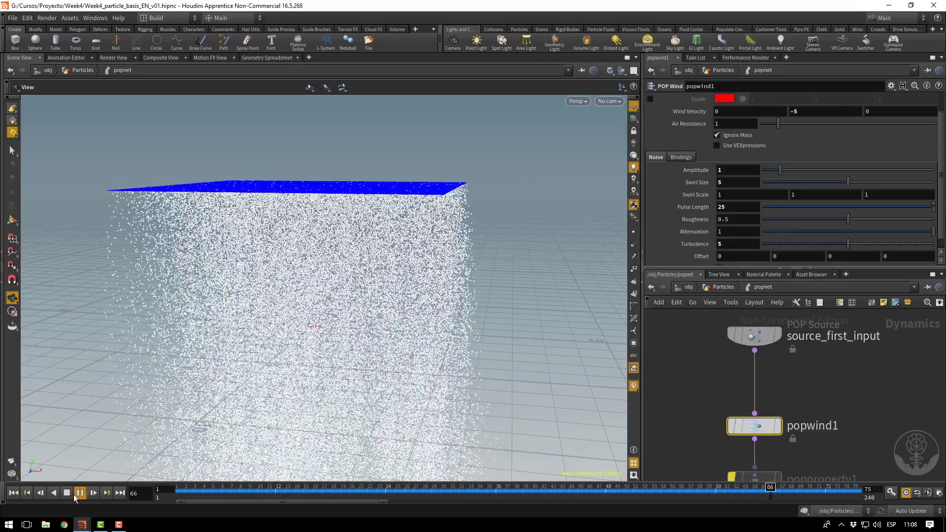
pyautogui.click(68, 493)
pyautogui.hotkey('ctrl', 's')
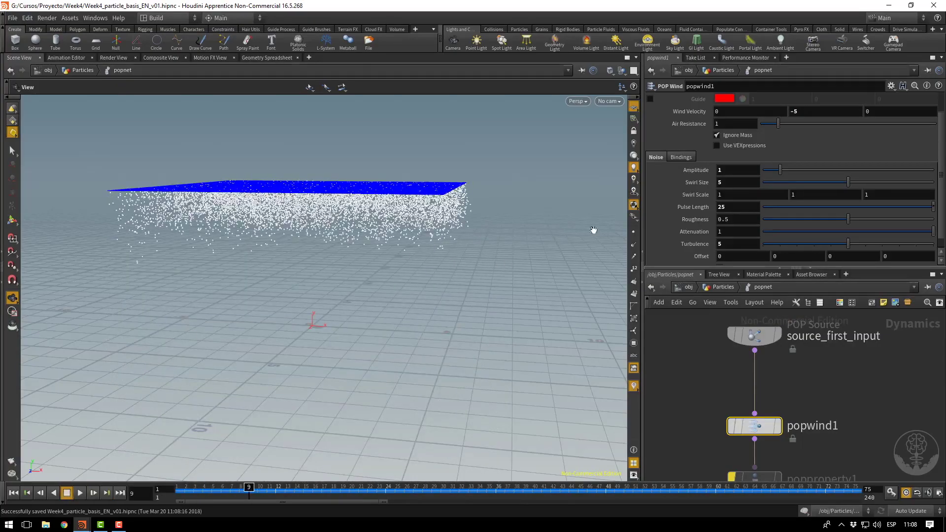
# Rename the popwind1 node as WindTurb.
pyautogui.moveTo(723, 389); pyautogui.dragTo(716, 360, button='middle')
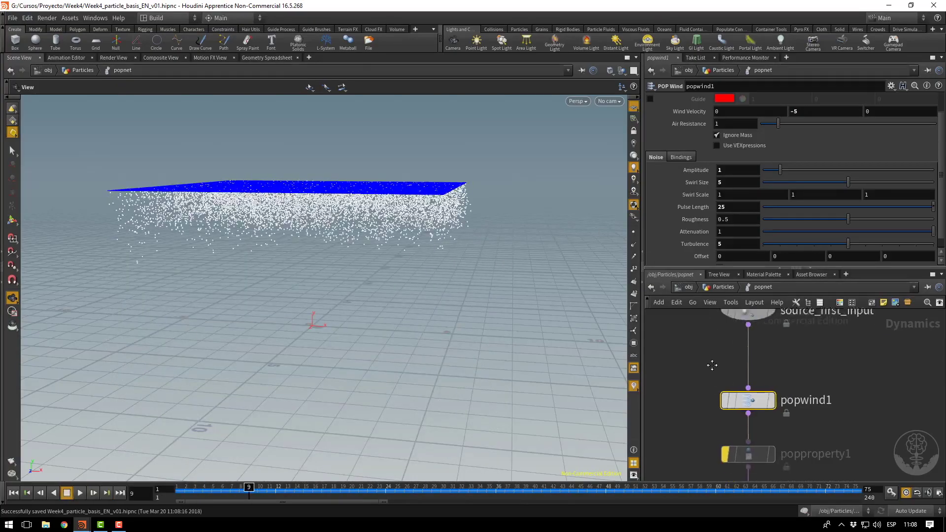
pyautogui.doubleClick(786, 396)
pyautogui.moveTo(877, 430); pyautogui.dragTo(857, 276, button='middle')
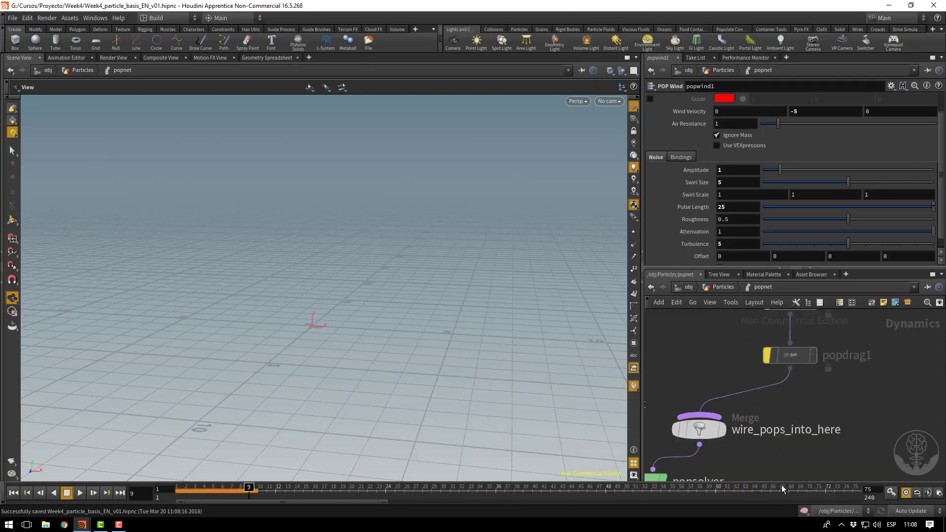
pyautogui.moveTo(781, 484); pyautogui.dragTo(799, 417, button='middle')
pyautogui.click(766, 441)
pyautogui.moveTo(874, 345); pyautogui.dragTo(847, 464, button='middle')
pyautogui.moveTo(843, 324); pyautogui.dragTo(801, 397, button='middle')
pyautogui.moveTo(802, 397)
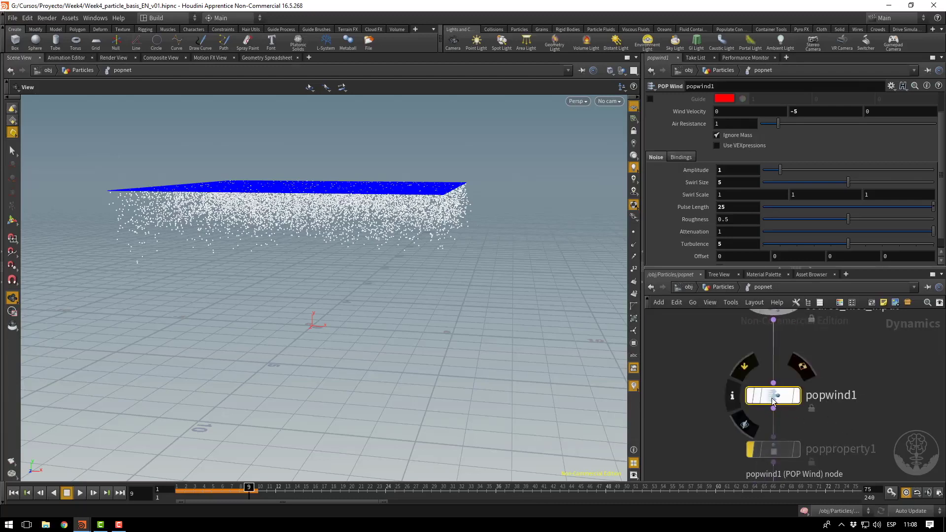
pyautogui.doubleClick(830, 396)
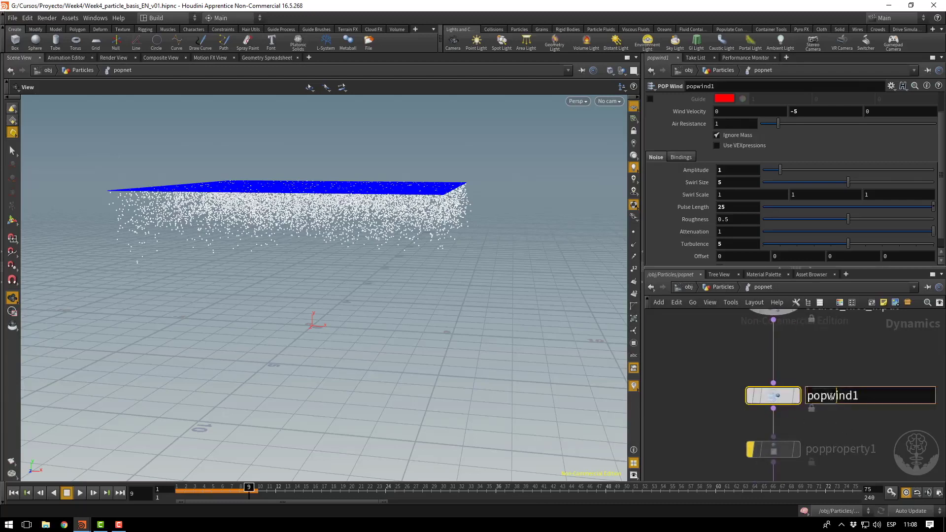
pyautogui.write('P')
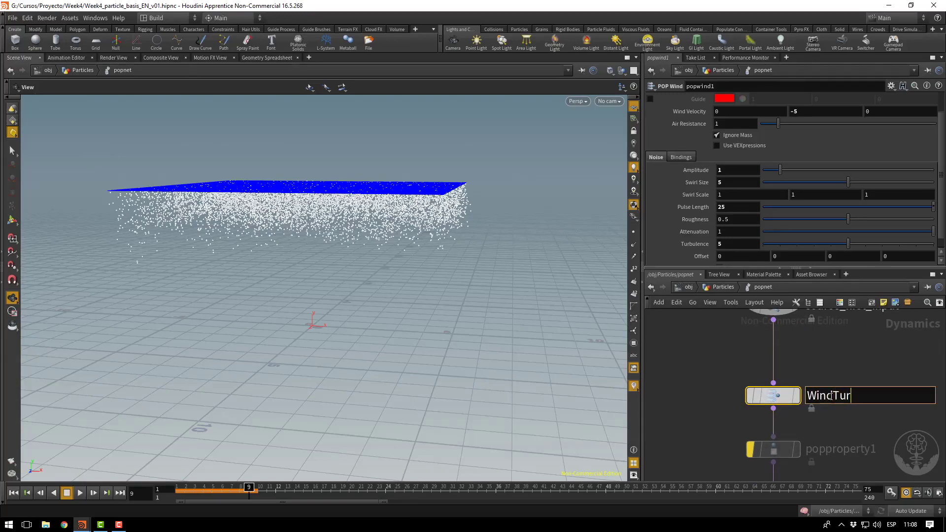
pyautogui.write('indTurb')
pyautogui.press('Return')
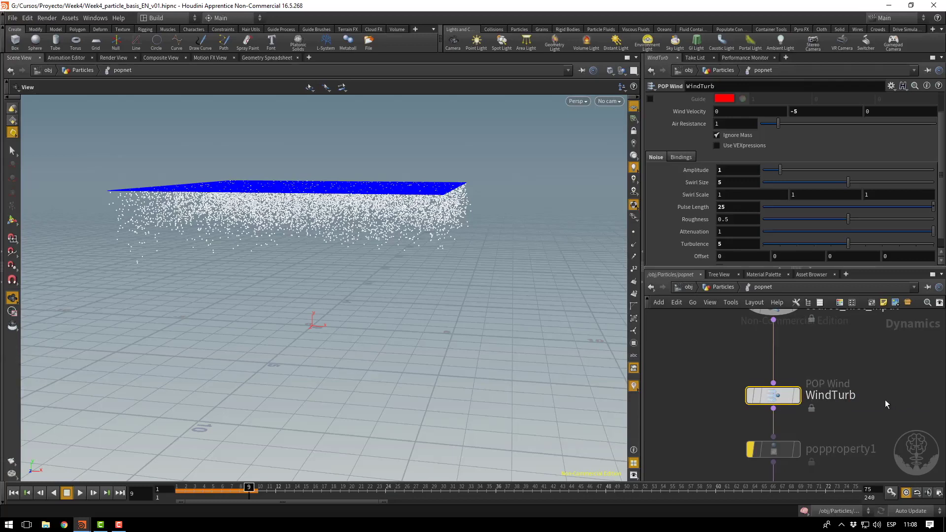
# Space WindTurb and popproperty1 evenly below the source node, and turn off popproperty1's bypass.
pyautogui.moveTo(885, 400); pyautogui.dragTo(884, 420, button='middle')
pyautogui.moveTo(774, 409); pyautogui.dragTo(771, 381)
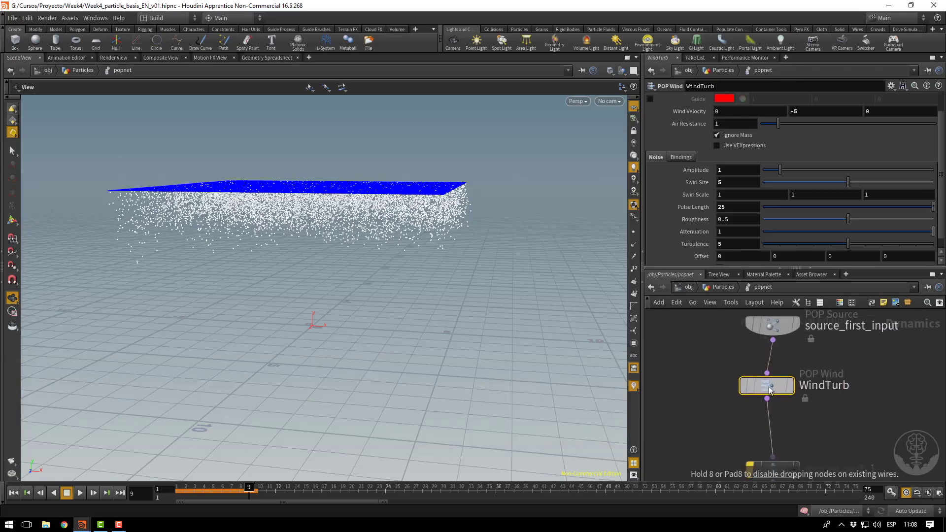
pyautogui.moveTo(778, 471); pyautogui.dragTo(778, 440)
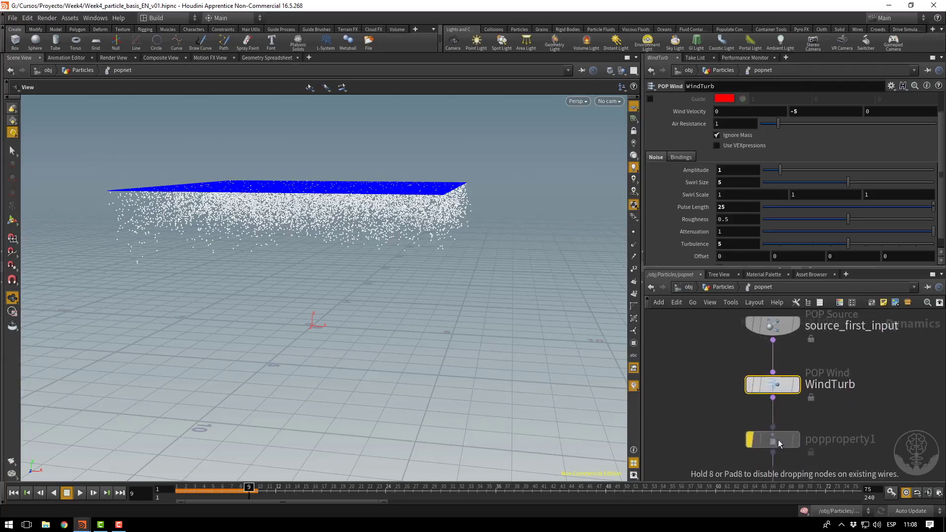
pyautogui.click(771, 443)
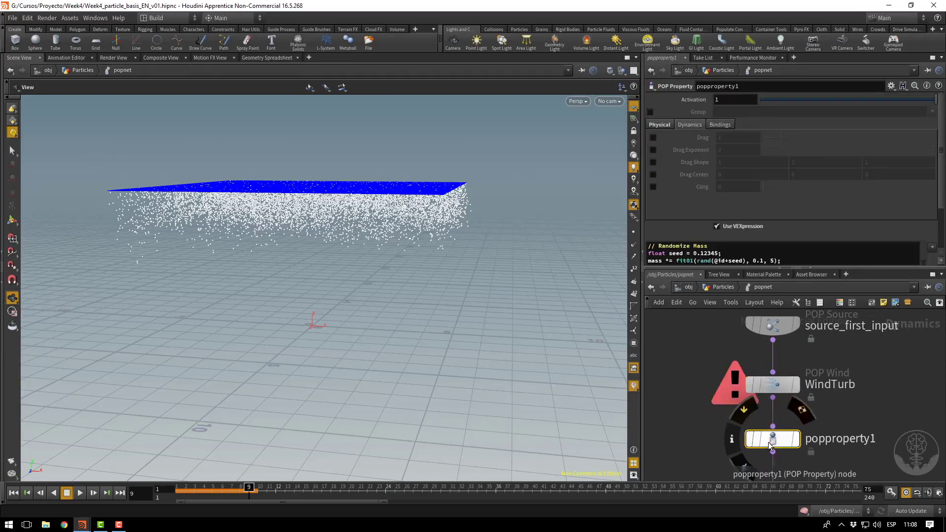
pyautogui.click(766, 387)
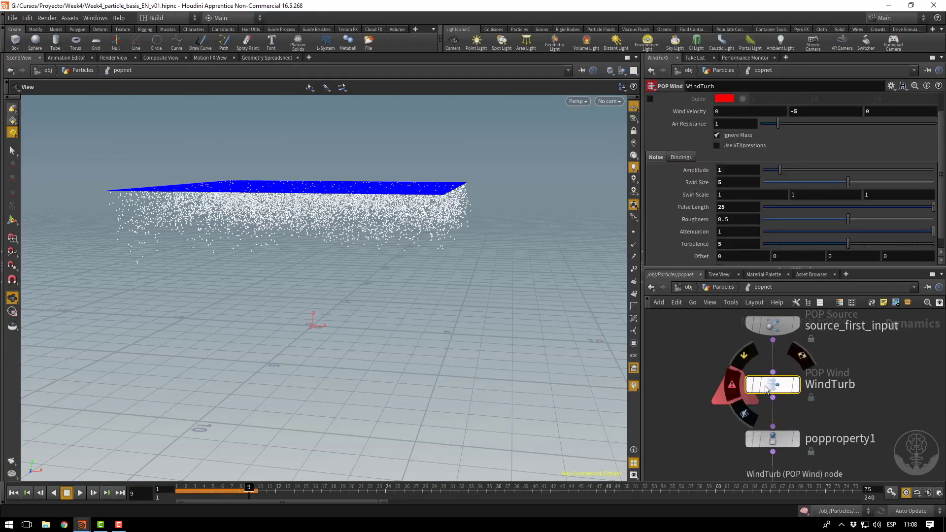
pyautogui.click(13, 493)
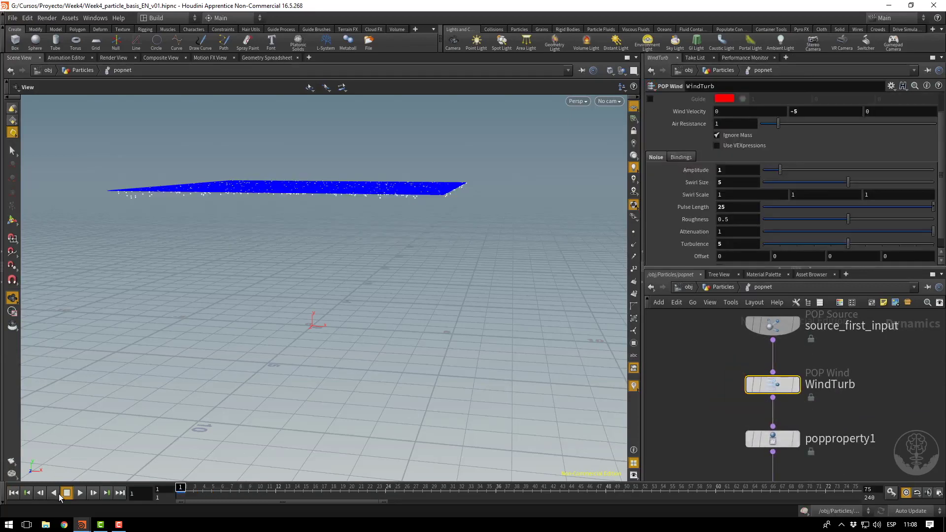
# Rename the popproperty1 node as Mass.
pyautogui.doubleClick(806, 439)
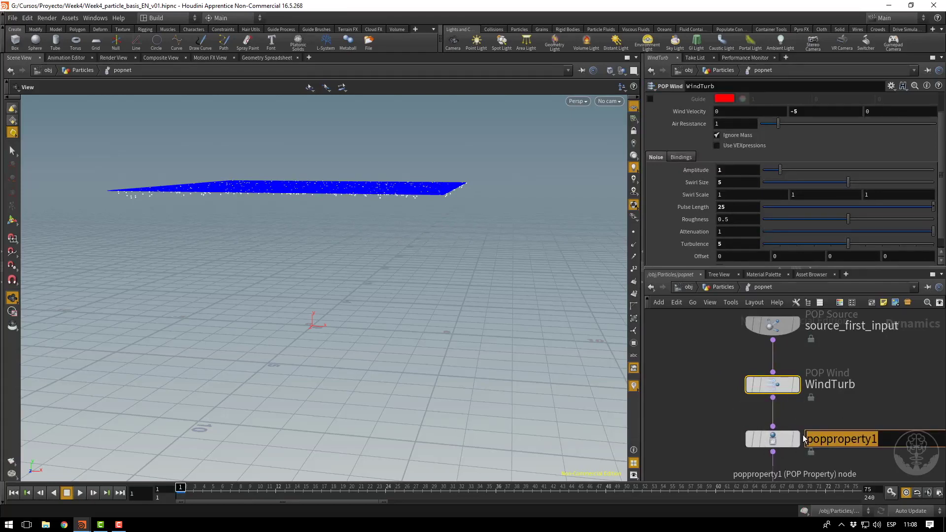
pyautogui.write('M')
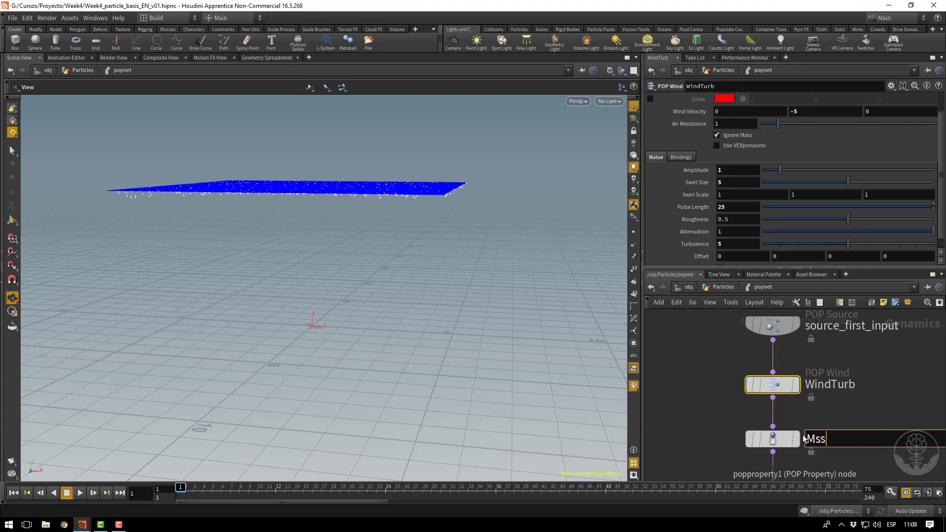
pyautogui.write('ass')
pyautogui.press('Return')
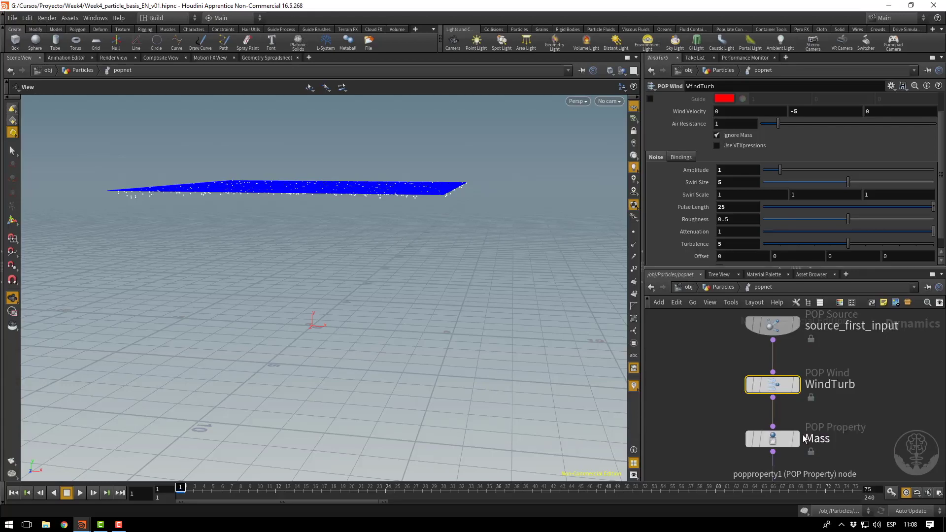
# Change the upper limit of the fit01 mass randomisation in the Mass node's VEXpression to 2.5.
pyautogui.click(781, 446)
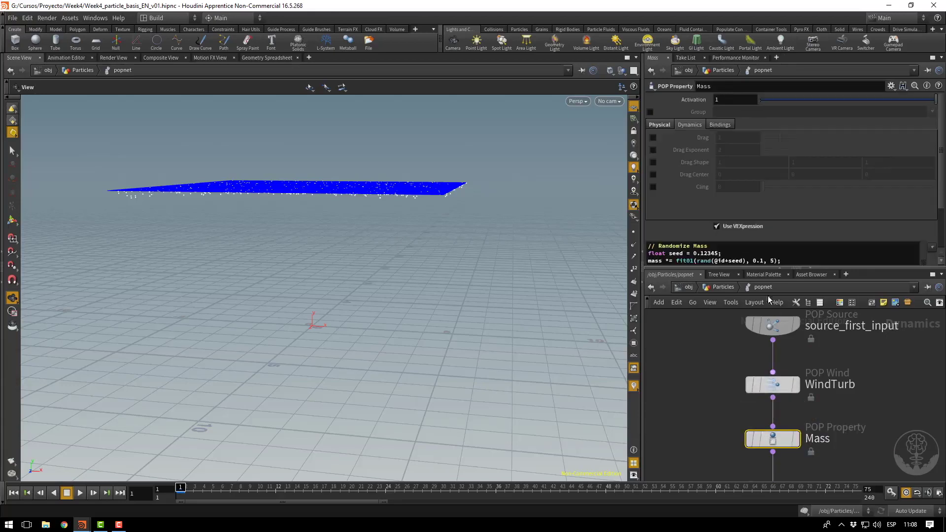
pyautogui.click(771, 261)
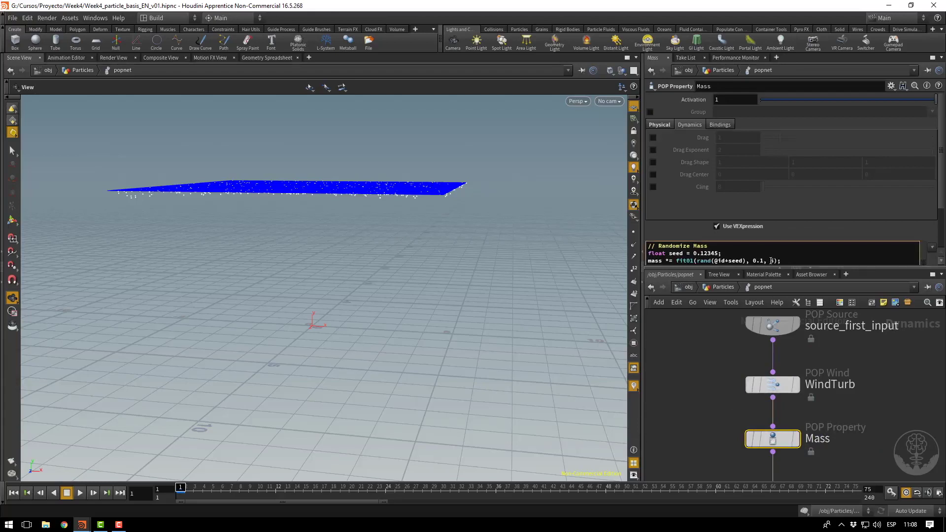
pyautogui.write('2.')
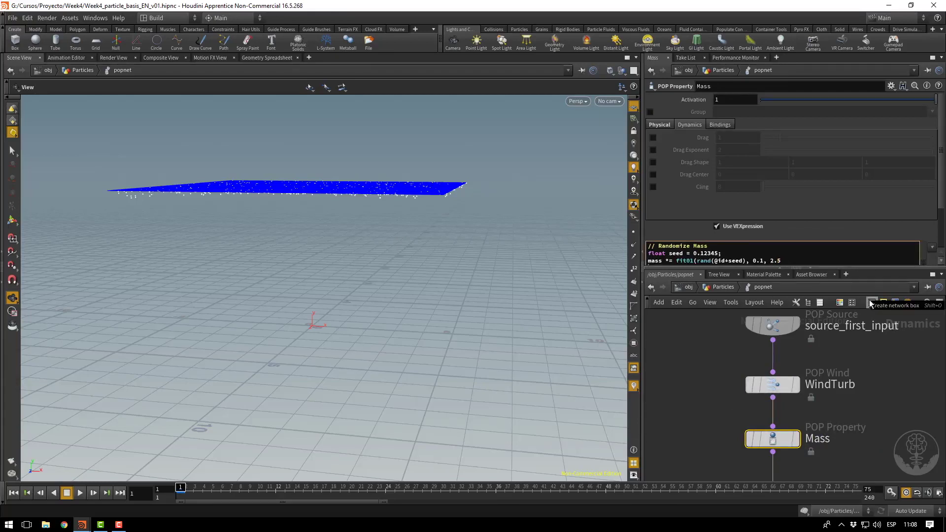
# Bypass WindTurb and play the simulation to see the particles without wind.
pyautogui.click(747, 392)
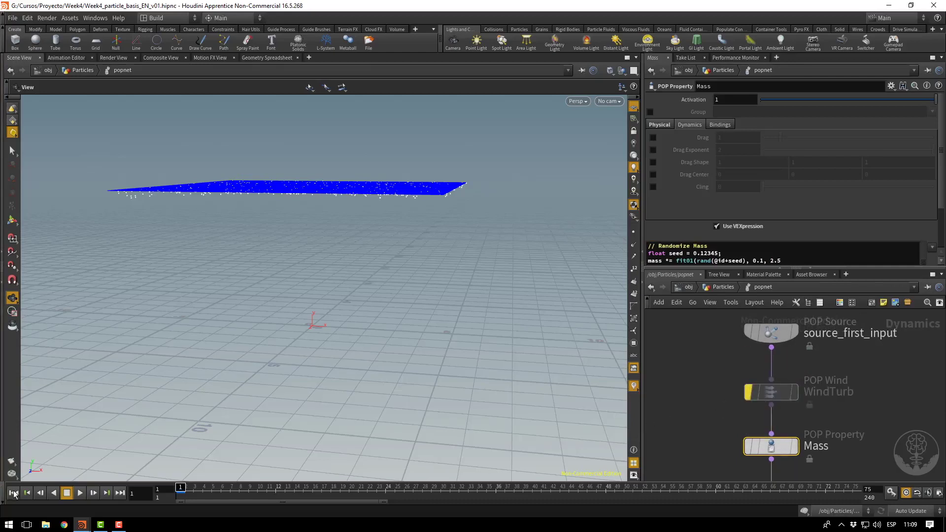
pyautogui.click(80, 493)
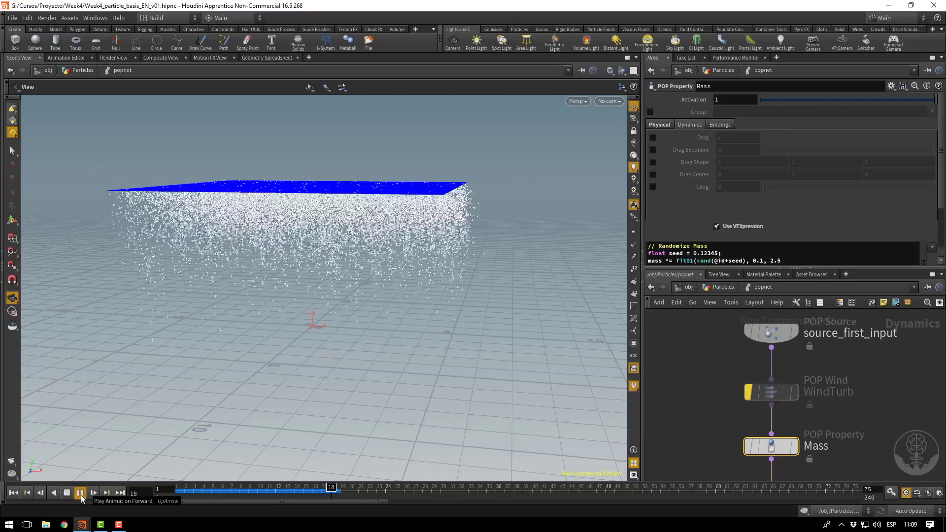
pyautogui.click(80, 492)
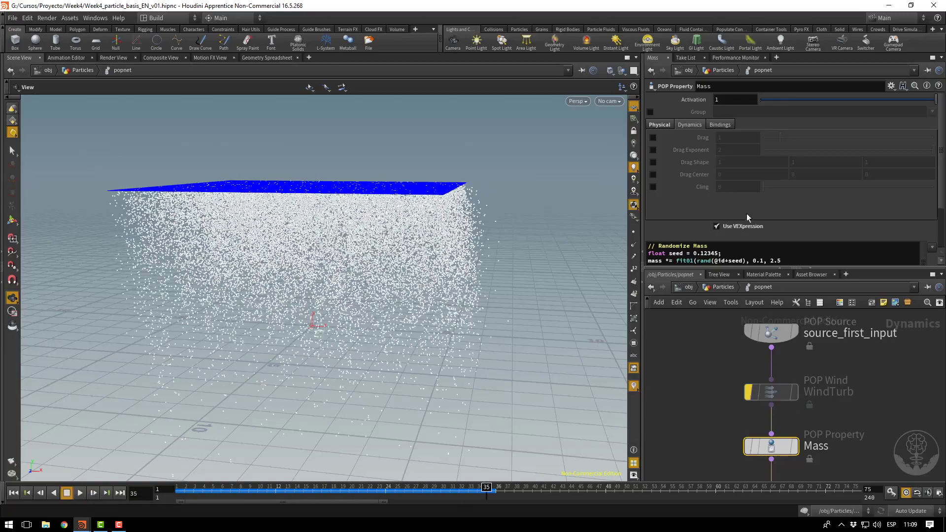
# Check the Mass node's physical properties and replay the simulation from the first frame with WindTurb active again.
pyautogui.scroll(3, 654, 129)
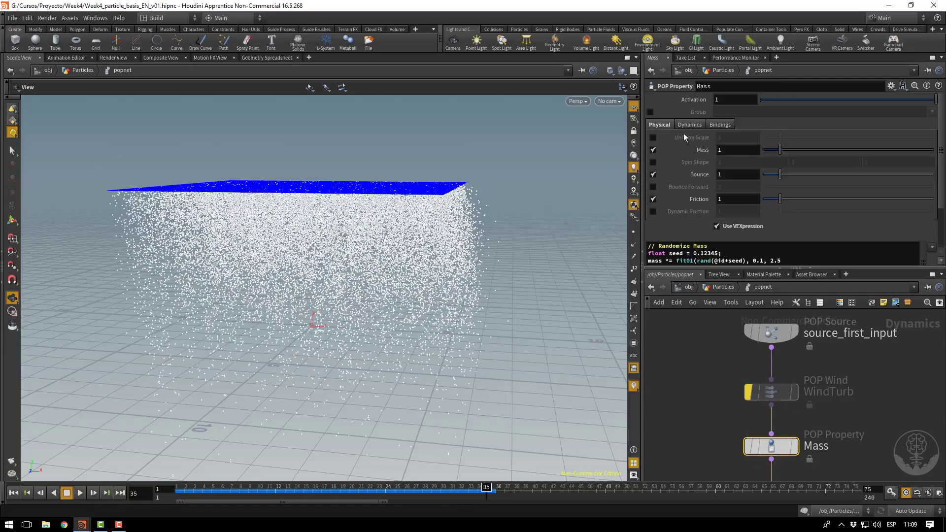
pyautogui.click(652, 149)
pyautogui.click(737, 150)
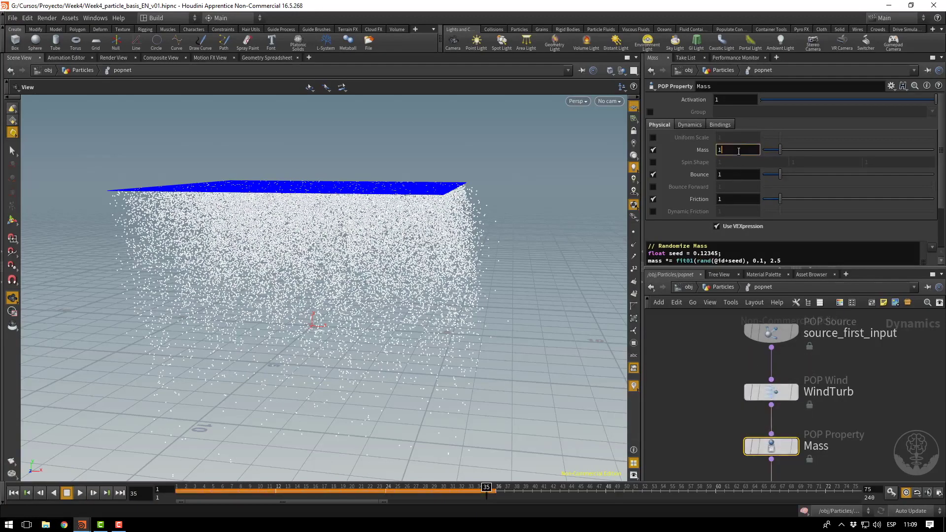
pyautogui.click(14, 492)
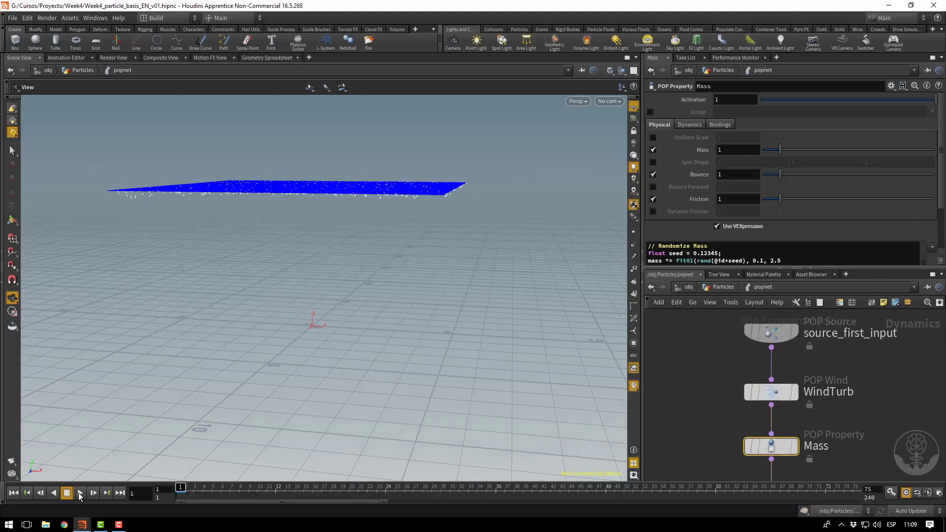
pyautogui.click(79, 493)
pyautogui.click(67, 493)
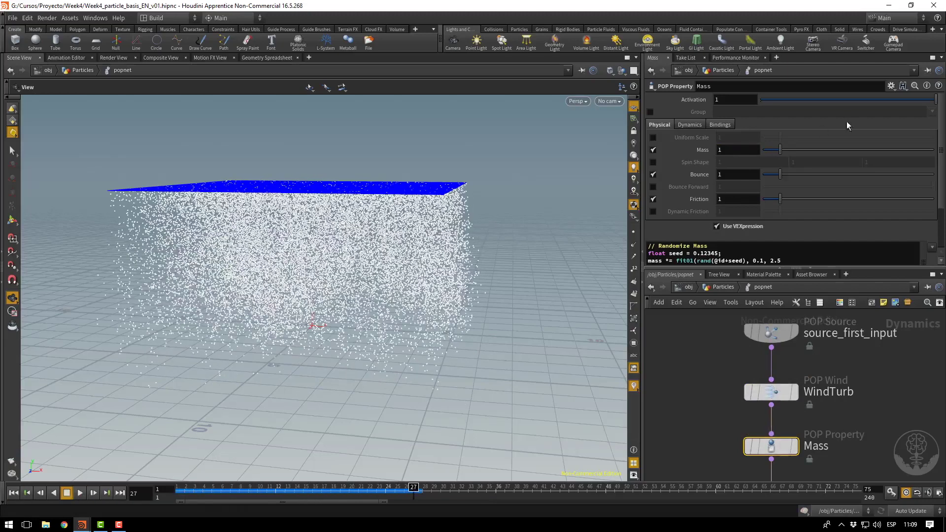
# Set the Mass node's Mass value to 10 and play the simulation from the first frame.
pyautogui.click(720, 147)
pyautogui.write('0')
pyautogui.press('Return')
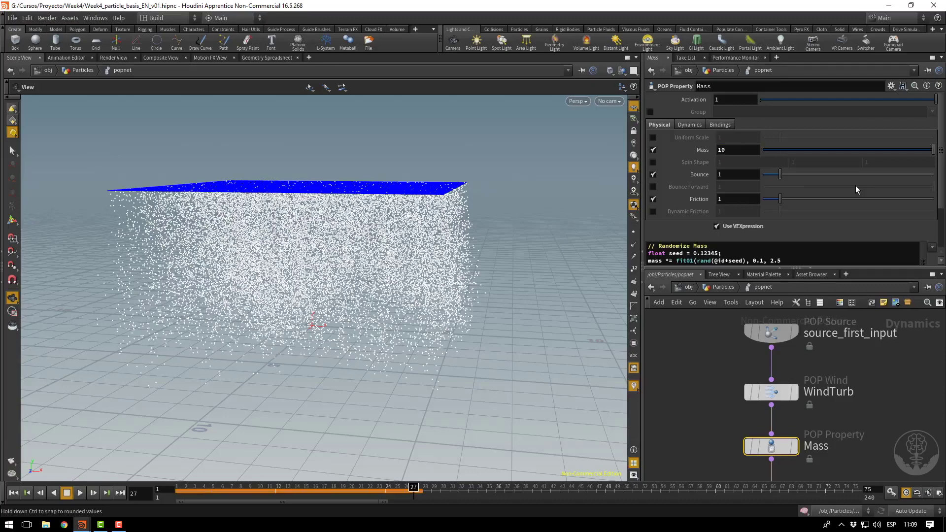
pyautogui.click(13, 493)
pyautogui.click(80, 493)
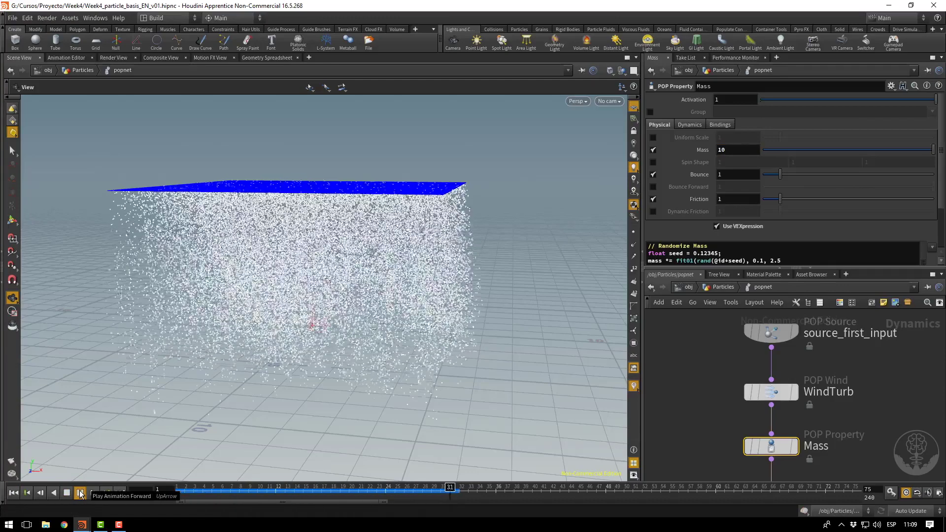
pyautogui.click(68, 493)
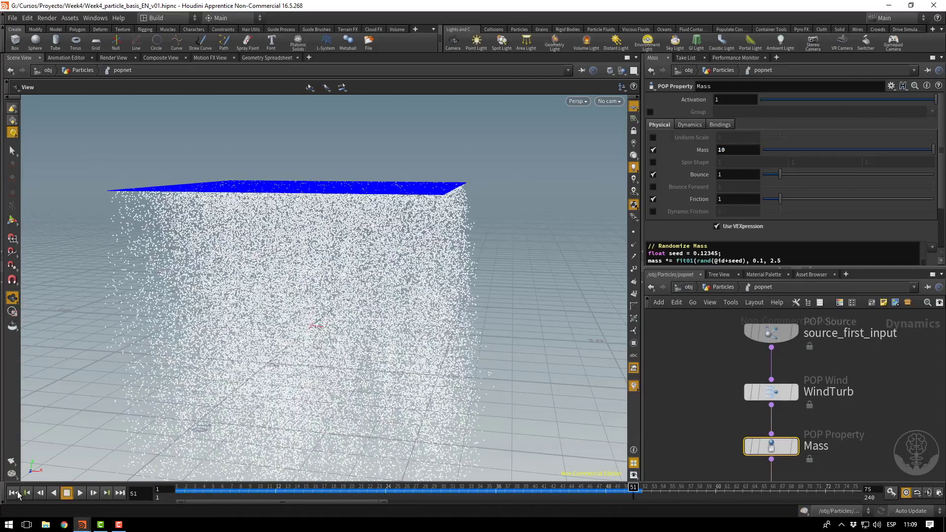
# Turn off Ignore Mass on the WindTurb node and play the simulation from the first frame.
pyautogui.click(13, 493)
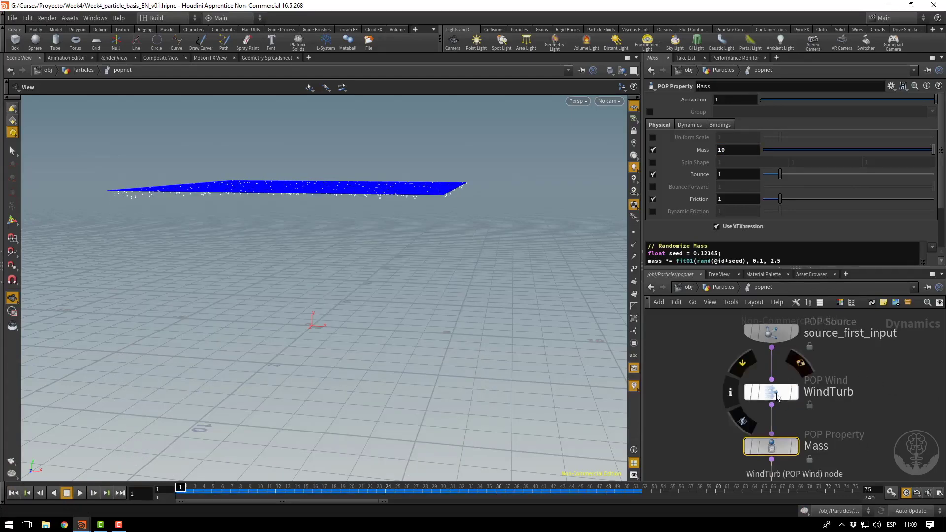
pyautogui.click(776, 391)
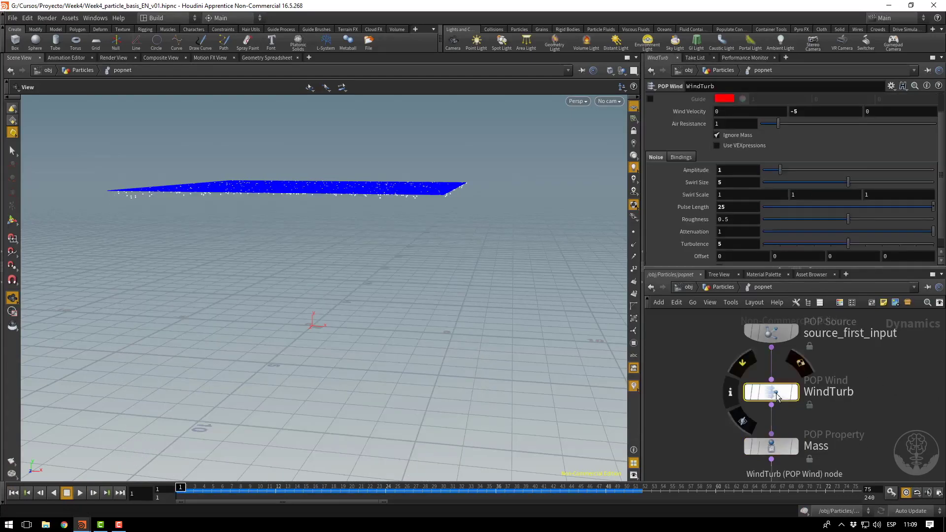
pyautogui.click(735, 134)
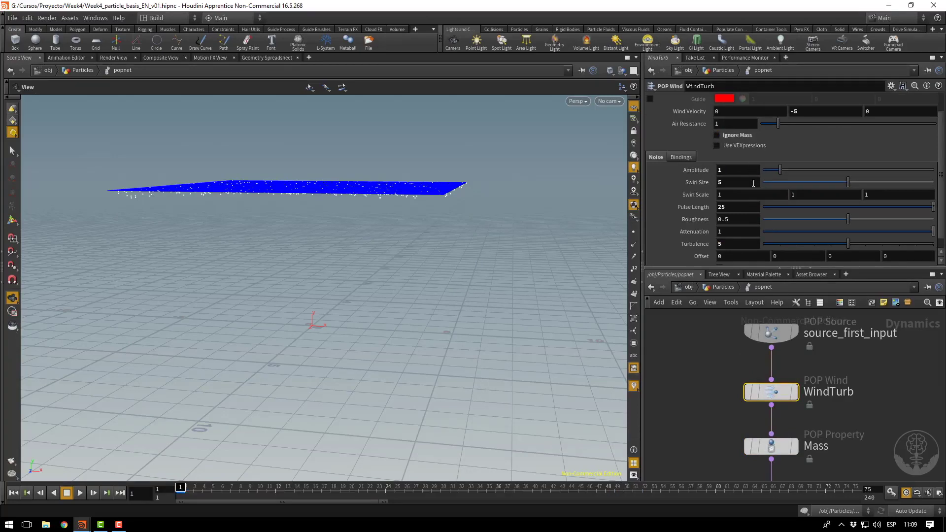
pyautogui.click(770, 445)
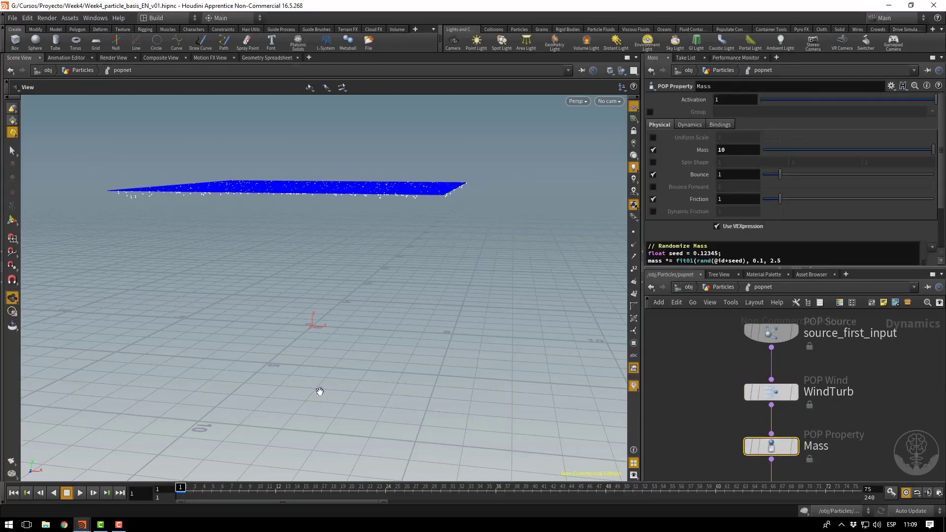
pyautogui.click(79, 492)
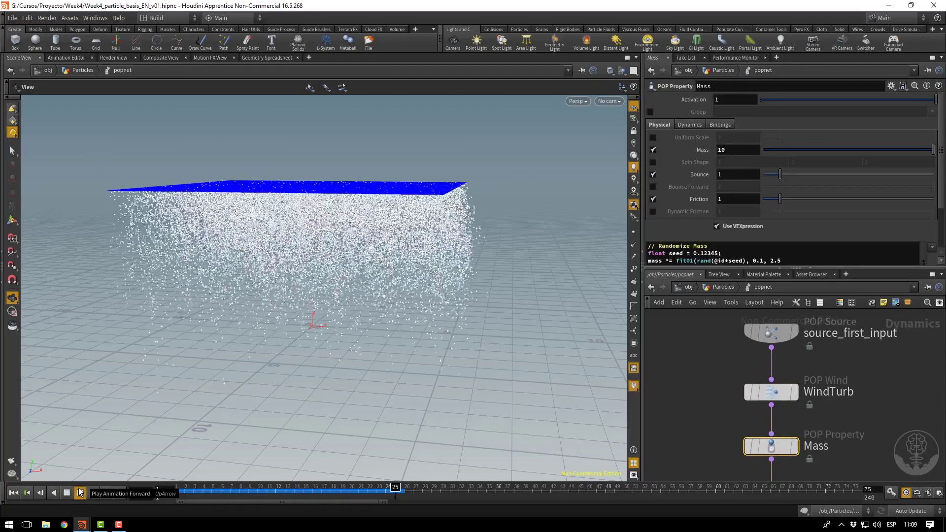
pyautogui.click(80, 492)
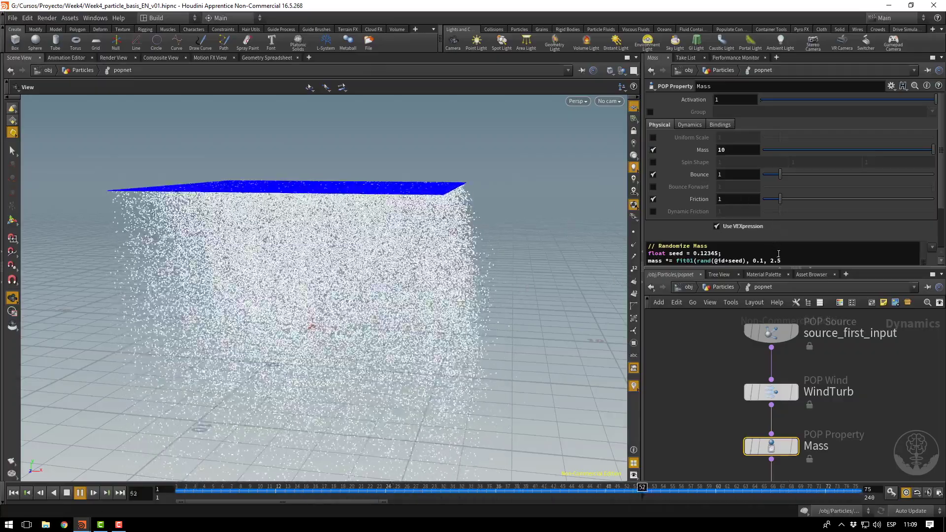
# Set the Mass node's Mass value to 1.
pyautogui.click(738, 149)
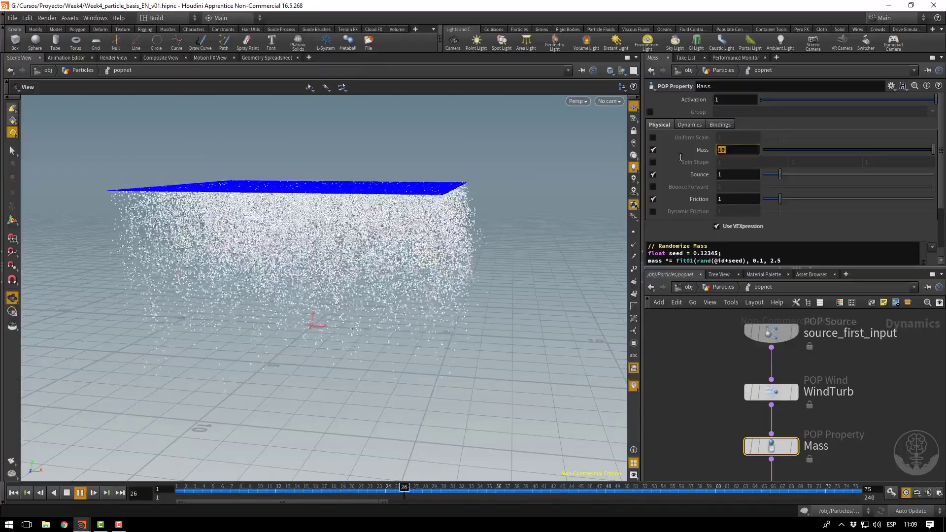
pyautogui.write('1')
pyautogui.press('Return')
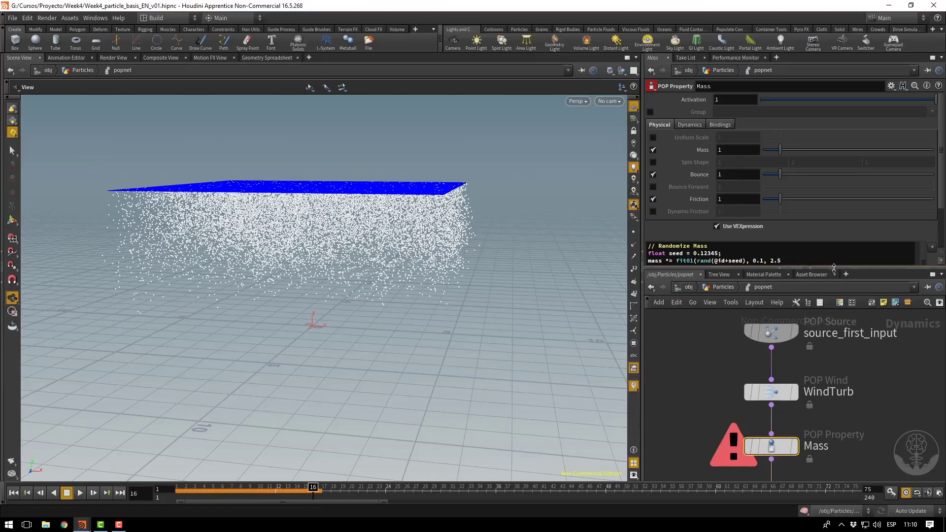
# Repair the mass line of the Mass node's VEXpression with a fit01 upper limit of 0.9 and replay from the first frame.
pyautogui.click(691, 271)
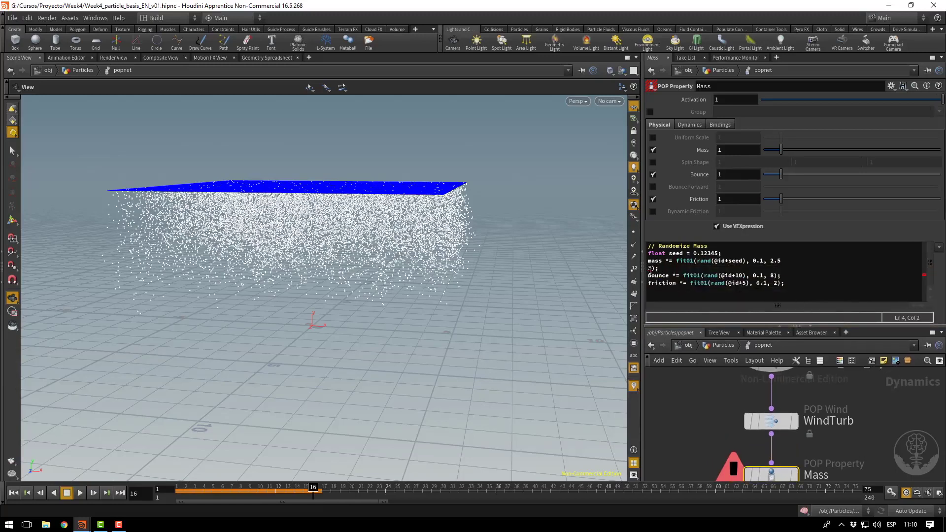
pyautogui.press('BackSpace')
pyautogui.press('BackSpace')
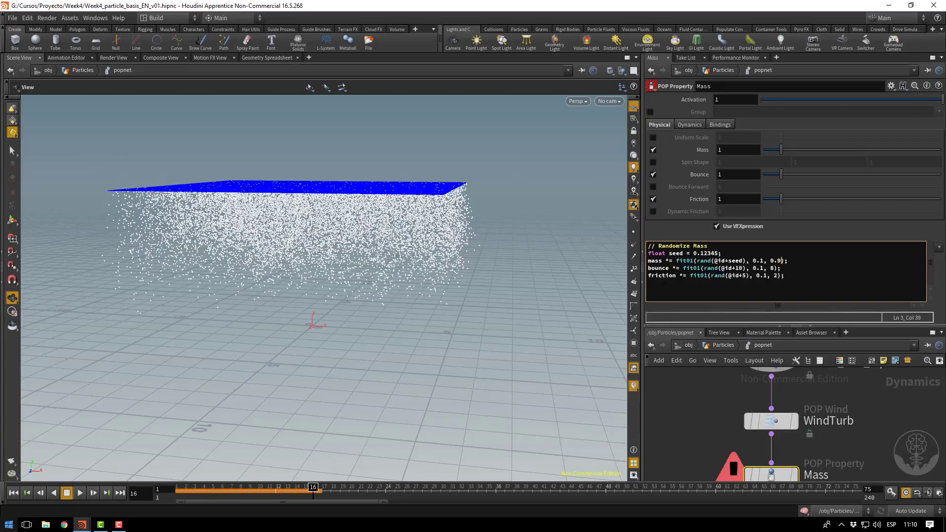
pyautogui.click(14, 492)
pyautogui.click(79, 492)
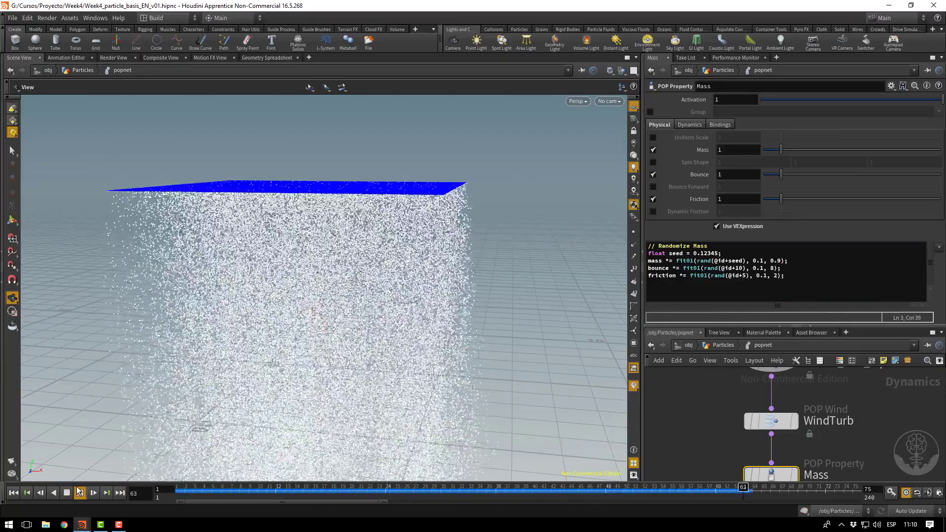
pyautogui.click(66, 493)
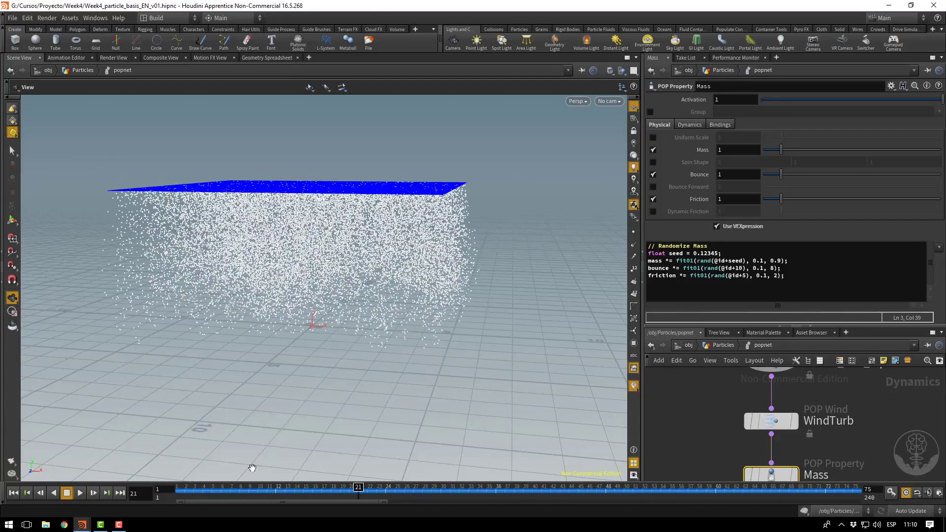
# Reactivate the bypassed popdrag1 node and play the simulation from the first frame.
pyautogui.moveTo(873, 435); pyautogui.dragTo(847, 317, button='middle')
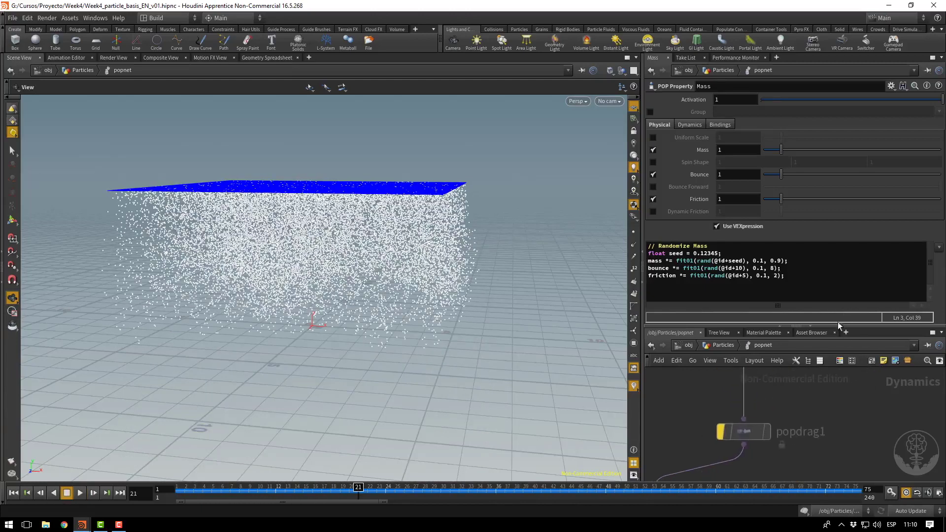
pyautogui.click(722, 435)
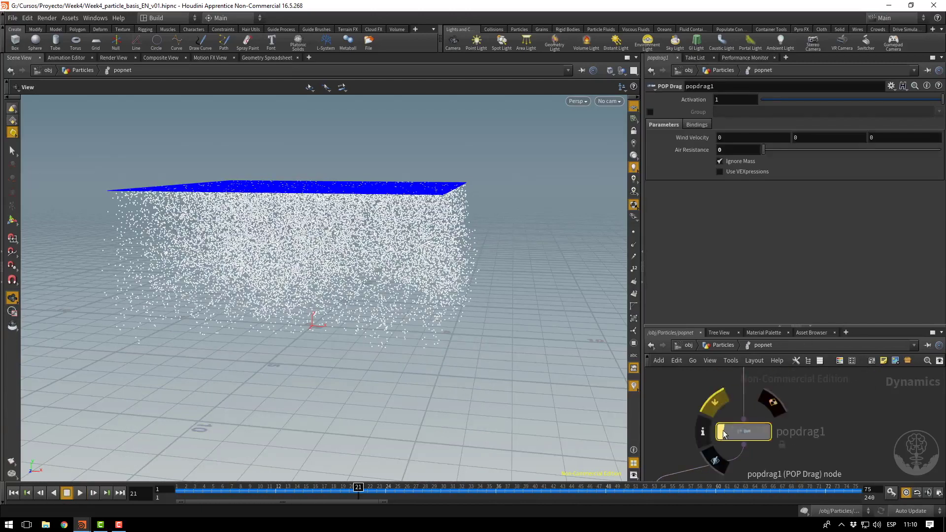
pyautogui.click(13, 493)
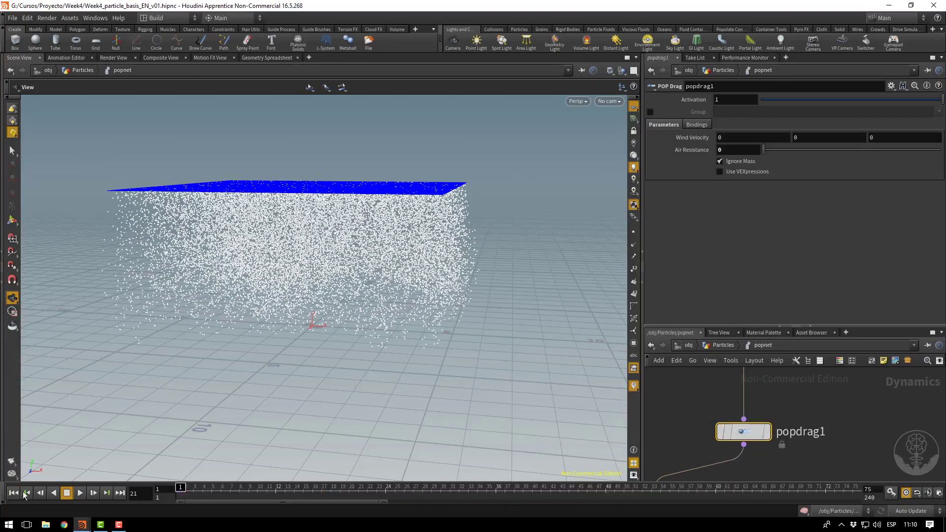
pyautogui.click(81, 494)
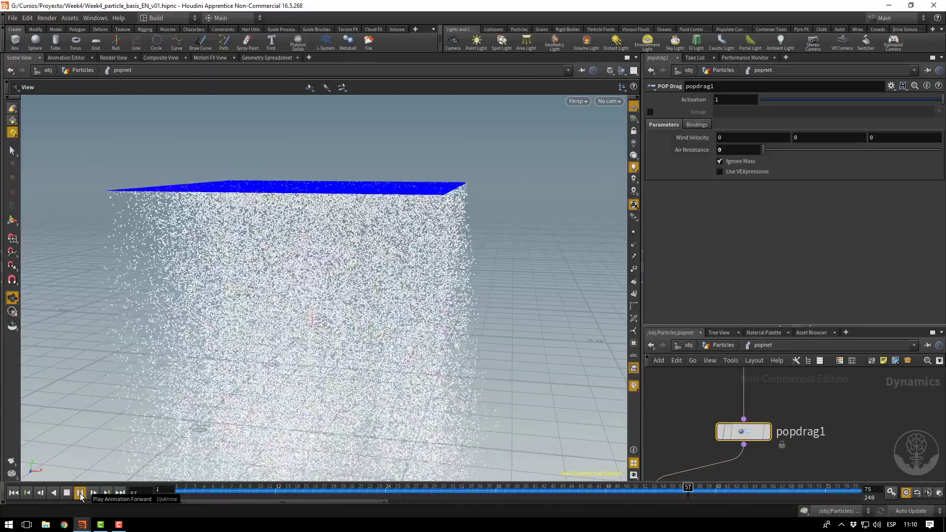
pyautogui.click(80, 492)
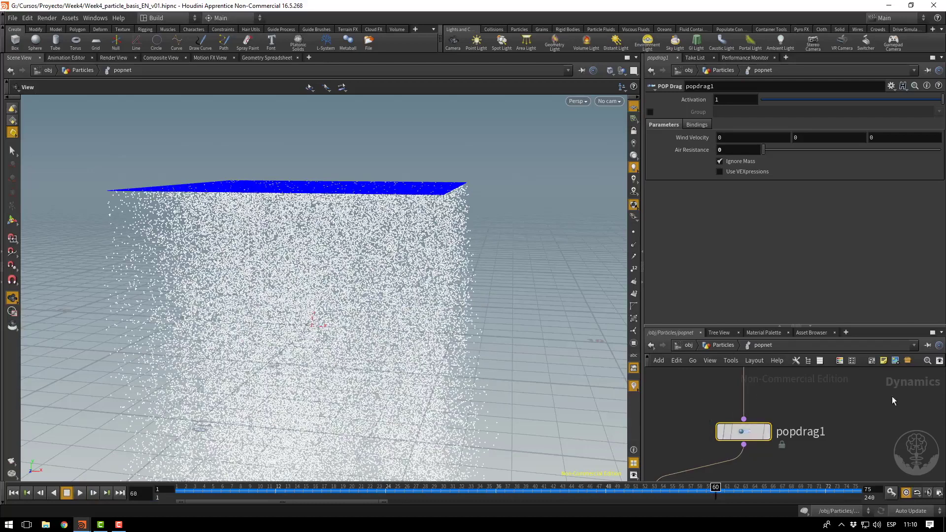
# Delete the popdrag1 node from the popnet network and replay the simulation from the first frame.
pyautogui.click(841, 415)
pyautogui.moveTo(835, 396); pyautogui.dragTo(834, 341, button='middle')
pyautogui.scroll(-1, 834, 388)
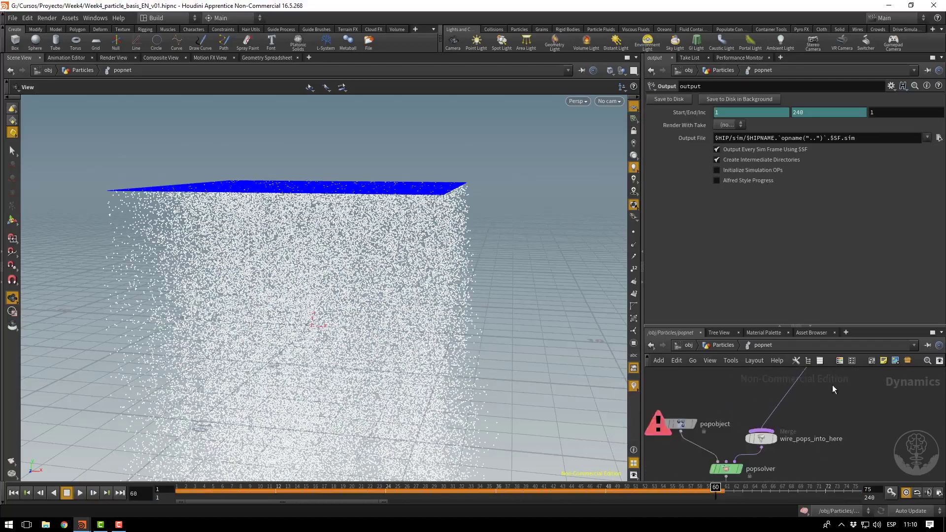
pyautogui.scroll(-1, 828, 417)
pyautogui.click(16, 498)
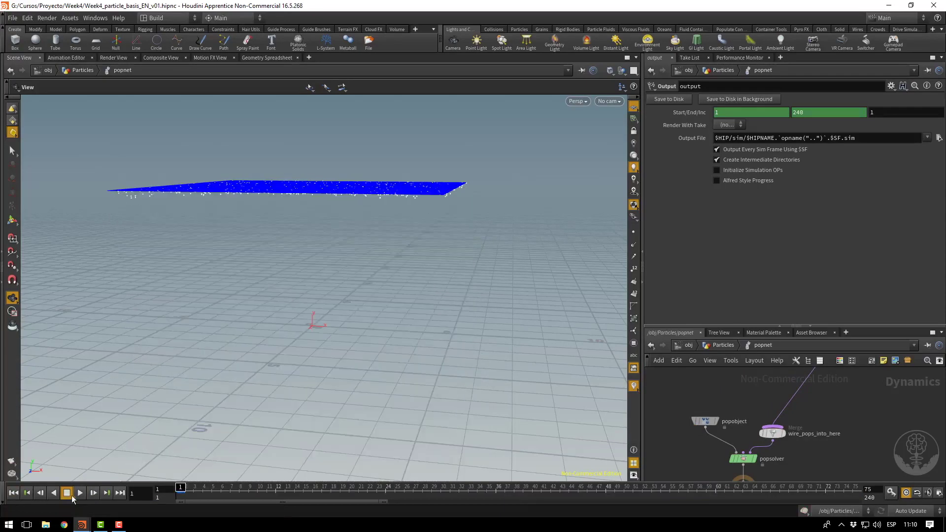
pyautogui.click(80, 494)
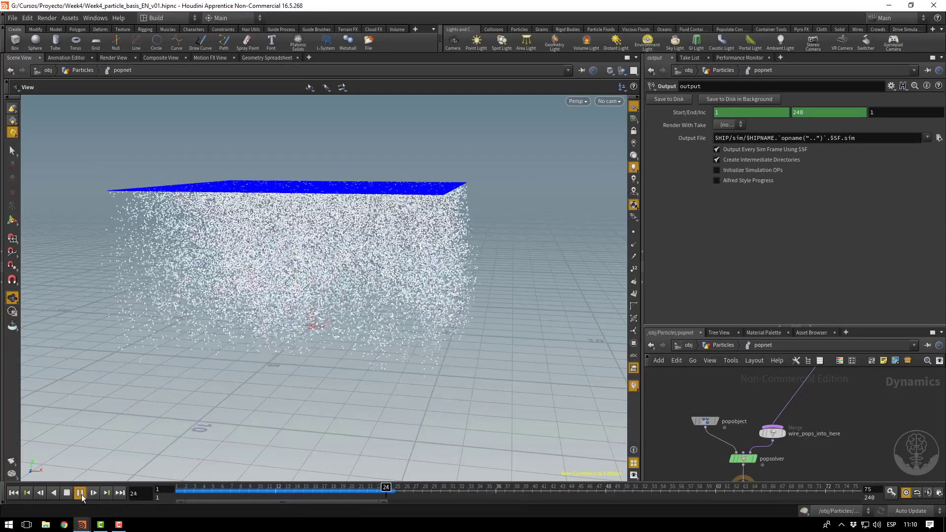
# Set the X and Z components of the AddNormals node's Constant Value to 0.5 in the Particles network.
pyautogui.press('u')
pyautogui.scroll(1, 719, 423)
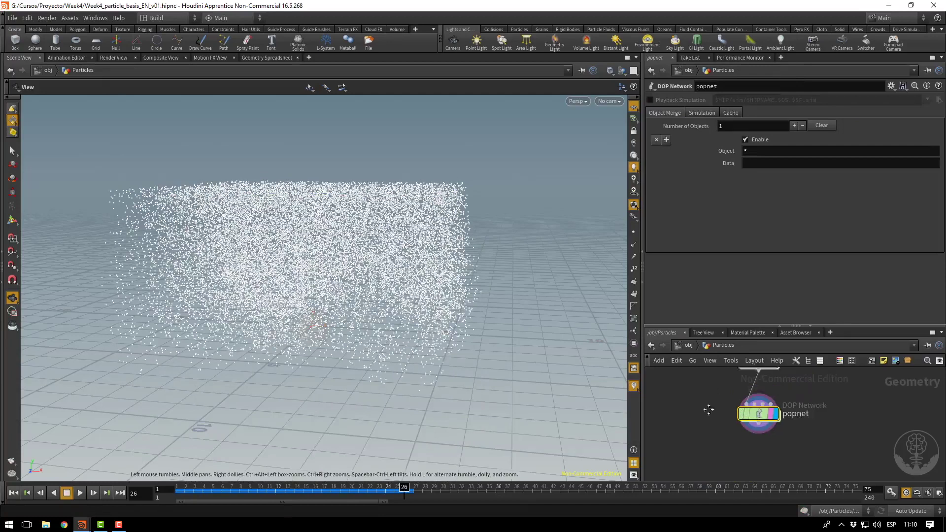
pyautogui.moveTo(716, 366); pyautogui.dragTo(720, 474, button='middle')
pyautogui.click(748, 394)
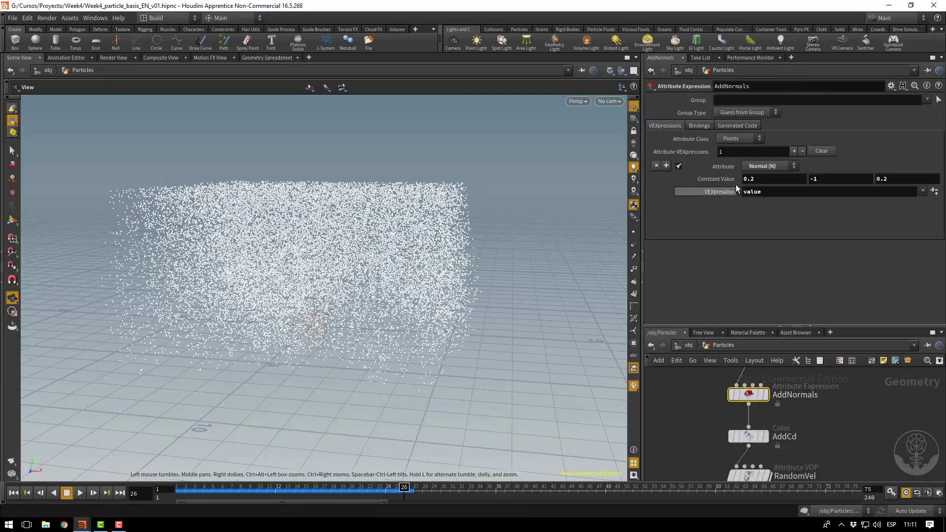
pyautogui.doubleClick(746, 179)
pyautogui.write('0.5')
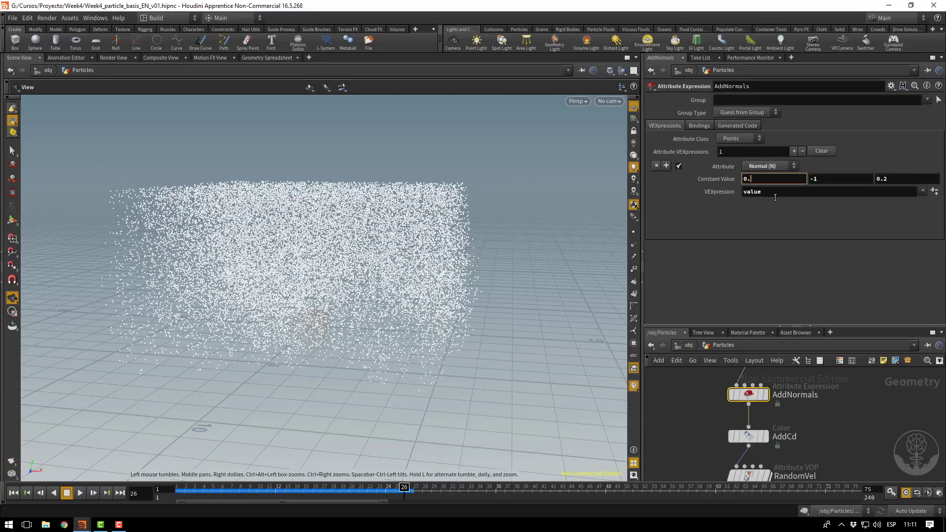
pyautogui.press('Return')
pyautogui.doubleClick(911, 177)
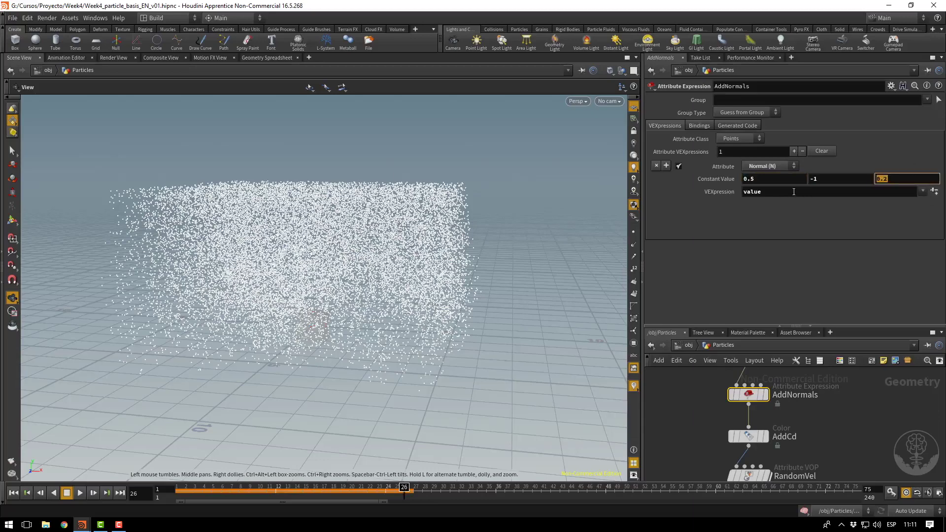
pyautogui.write('0.5')
pyautogui.press('Return')
# Play the simulation from the first frame at object level, then stop it and return to the first frame.
pyautogui.click(688, 345)
pyautogui.click(13, 493)
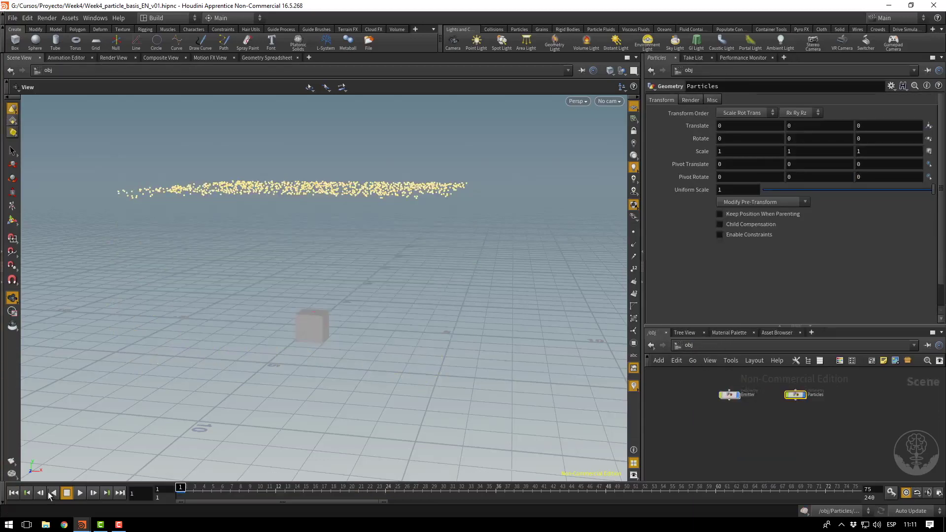
pyautogui.click(78, 494)
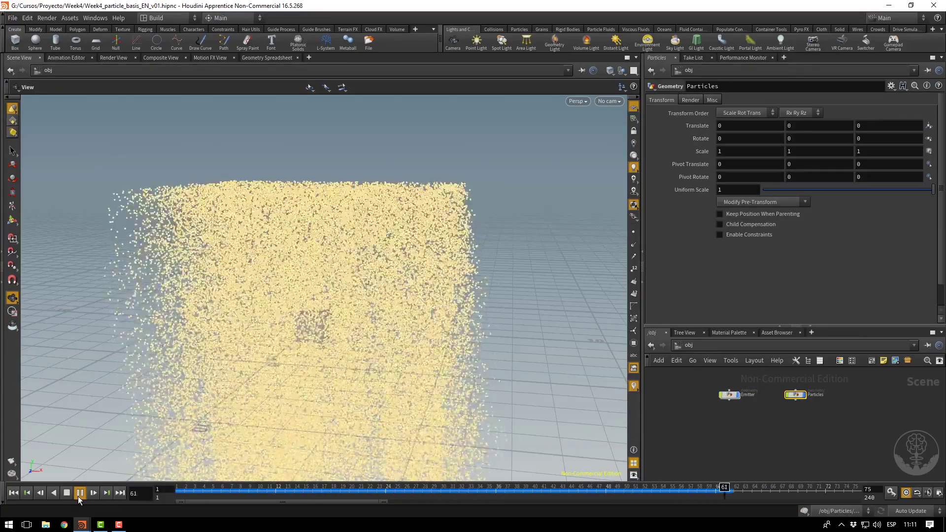
pyautogui.click(67, 494)
pyautogui.click(13, 493)
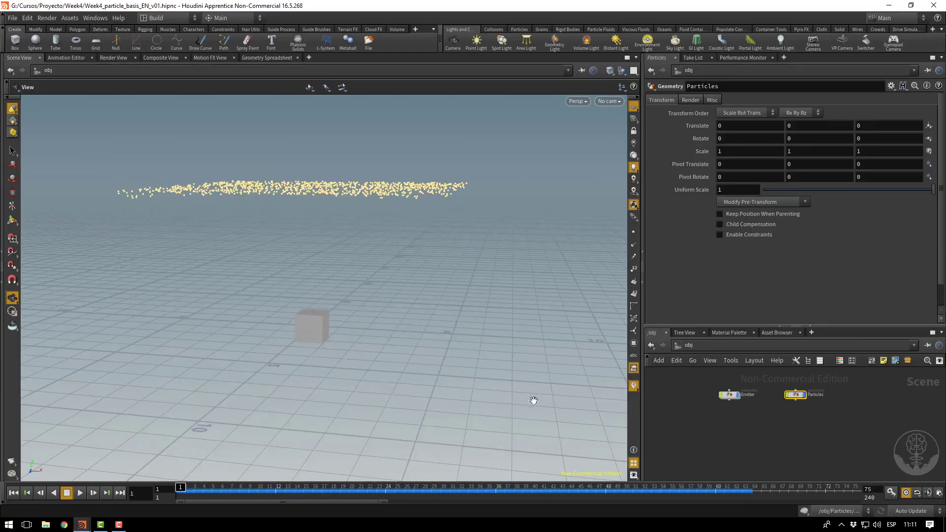
# Select the popnet network inside Particles and add a Ground Plane collision object to the simulation.
pyautogui.doubleClick(794, 395)
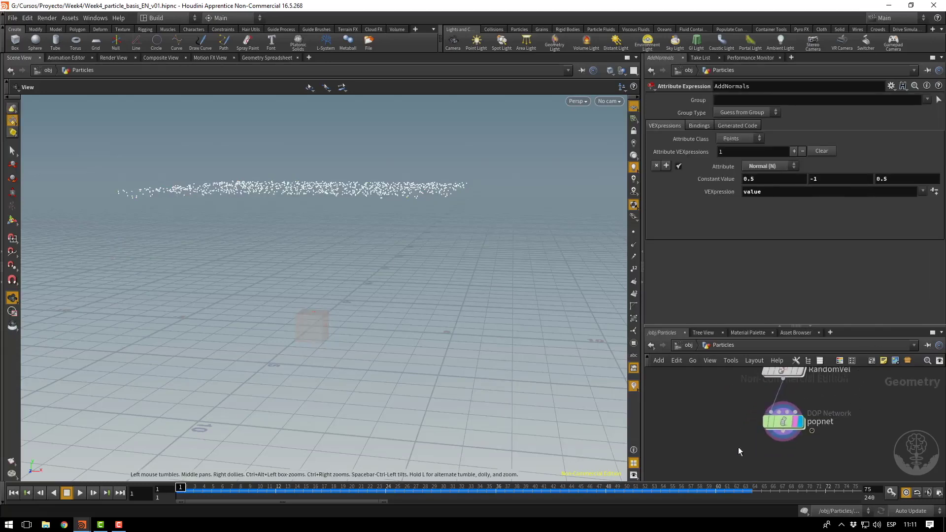
pyautogui.doubleClick(769, 425)
pyautogui.moveTo(740, 432); pyautogui.dragTo(792, 423, button='middle')
pyautogui.click(723, 345)
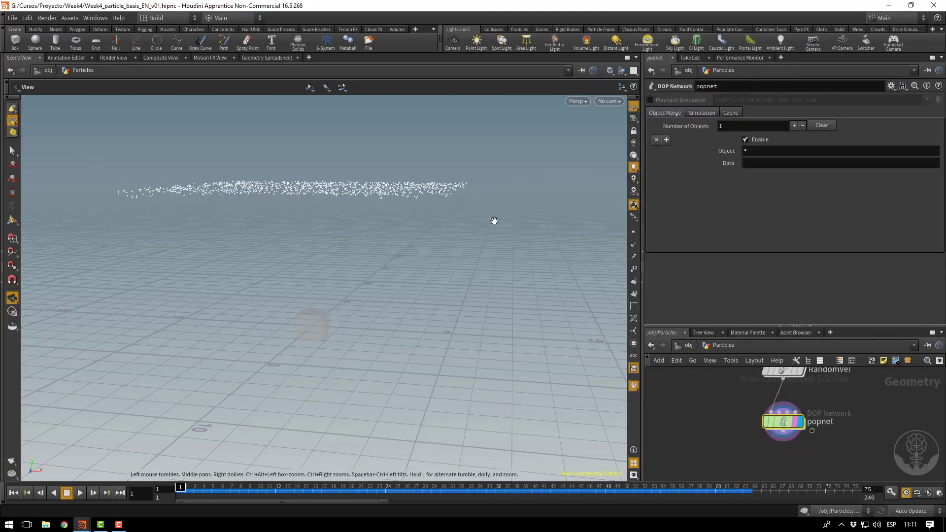
pyautogui.click(493, 30)
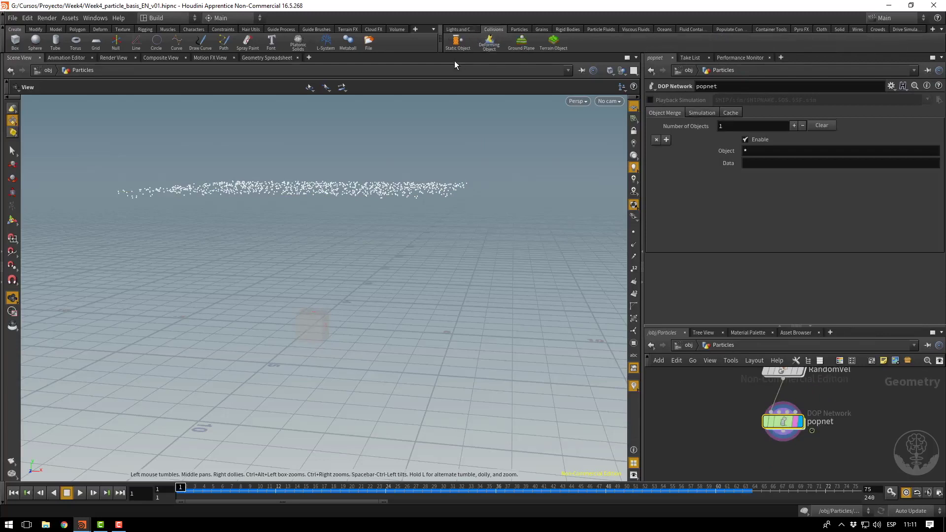
pyautogui.click(522, 41)
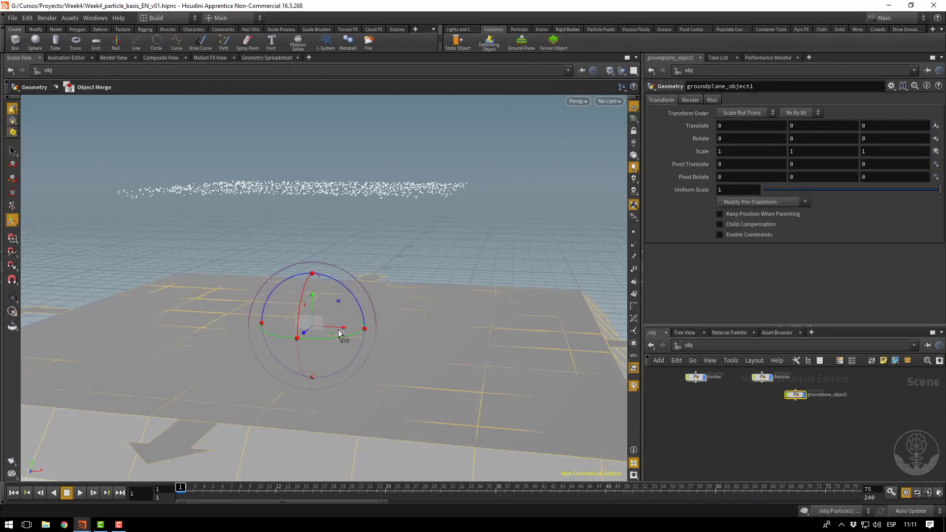
# Examine the ground plane's extent beneath the particles from above and from the side.
pyautogui.press('space')
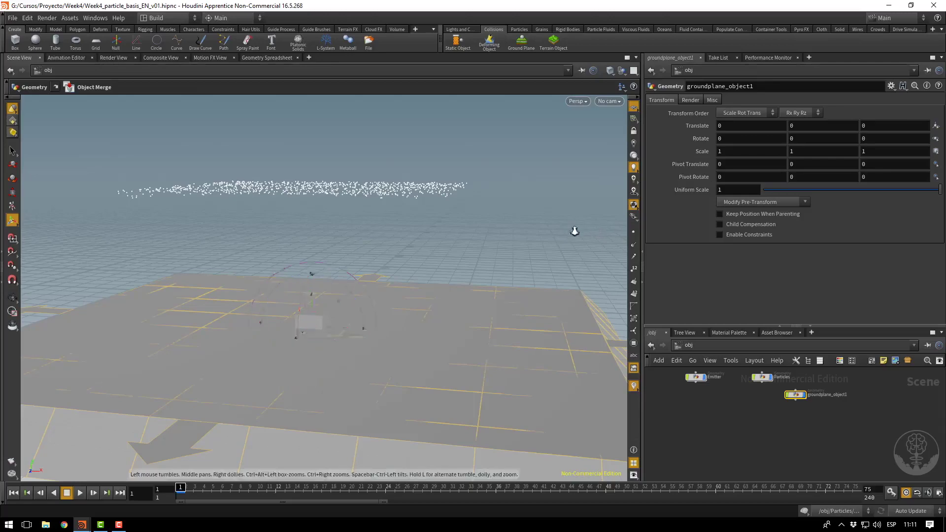
pyautogui.moveTo(572, 228); pyautogui.dragTo(495, 226)
pyautogui.moveTo(299, 392); pyautogui.dragTo(367, 322)
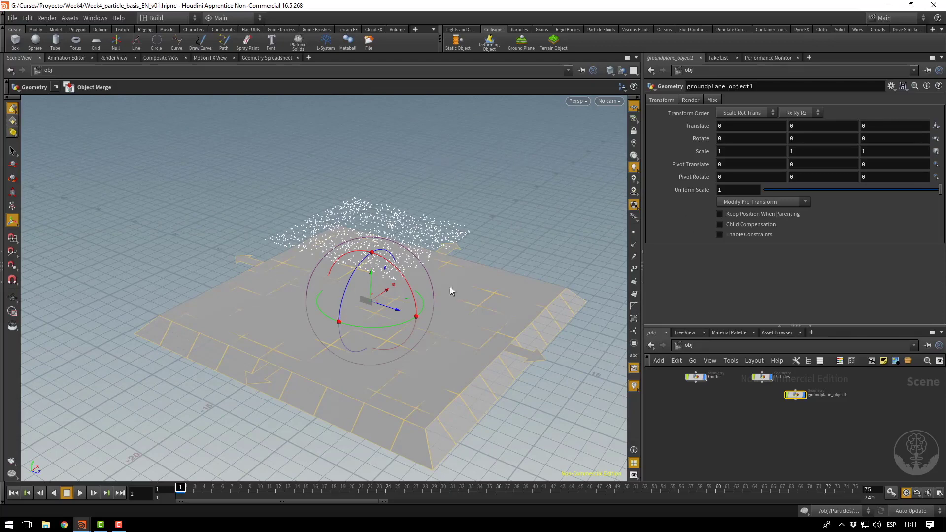
pyautogui.moveTo(450, 285); pyautogui.dragTo(401, 306)
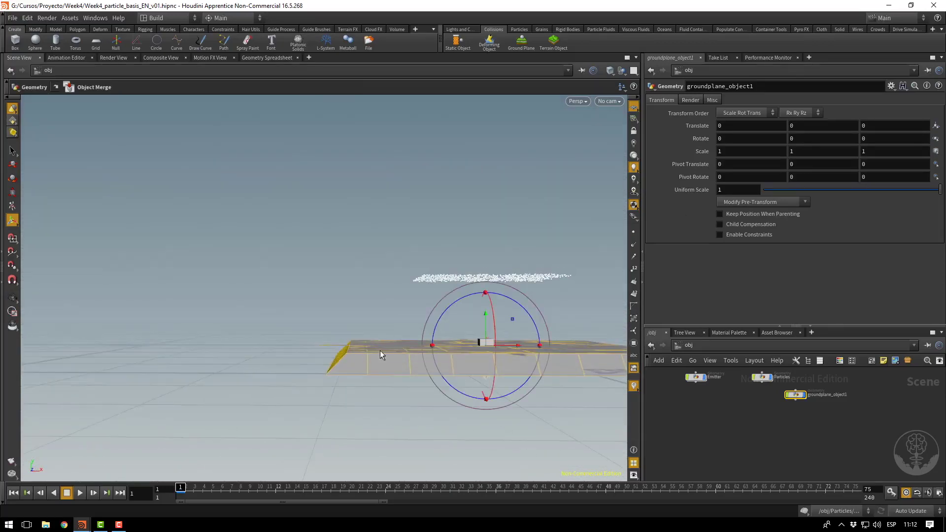
pyautogui.moveTo(382, 354); pyautogui.dragTo(570, 386)
pyautogui.moveTo(761, 417); pyautogui.dragTo(777, 443, button='middle')
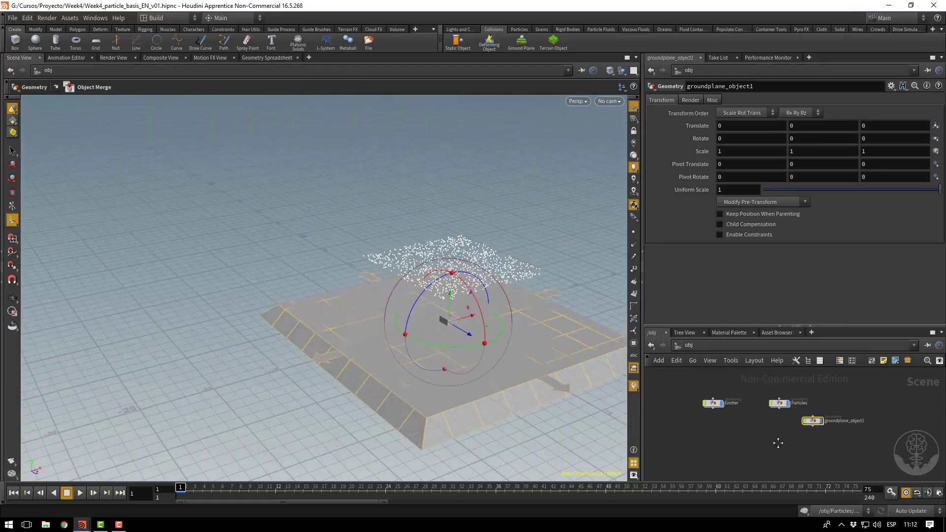
# Line up the groundplane_object1 node beside Particles and inspect the source path of the Object Merge inside it.
pyautogui.scroll(1, 848, 433)
pyautogui.moveTo(808, 423); pyautogui.dragTo(841, 404)
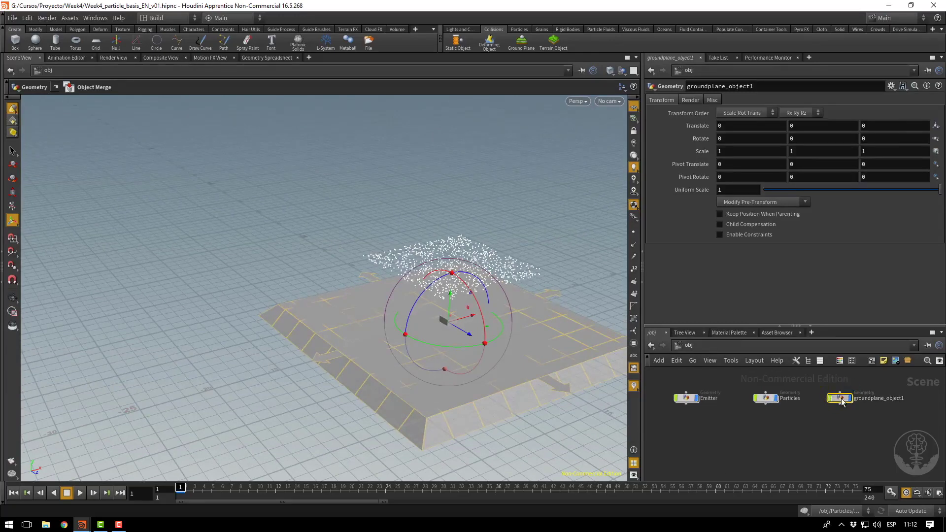
pyautogui.doubleClick(841, 400)
pyautogui.moveTo(814, 429)
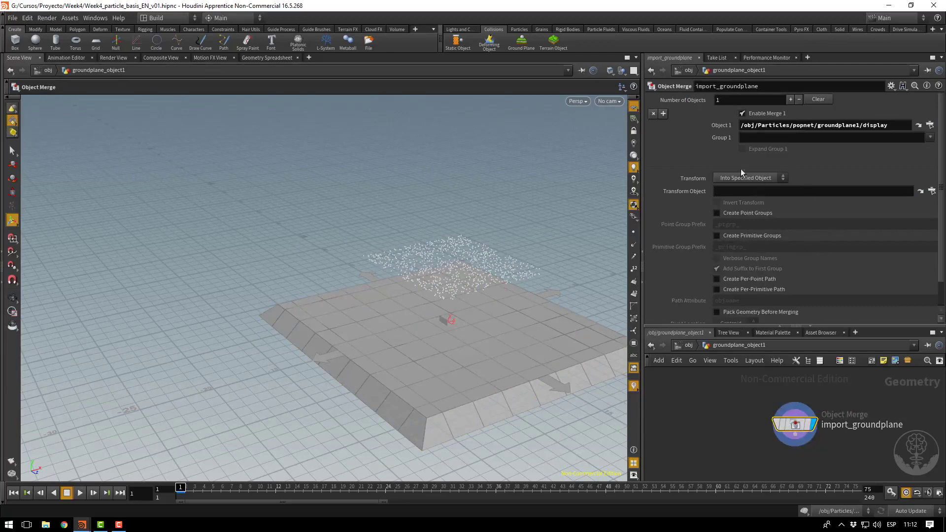
pyautogui.moveTo(895, 127); pyautogui.dragTo(707, 123)
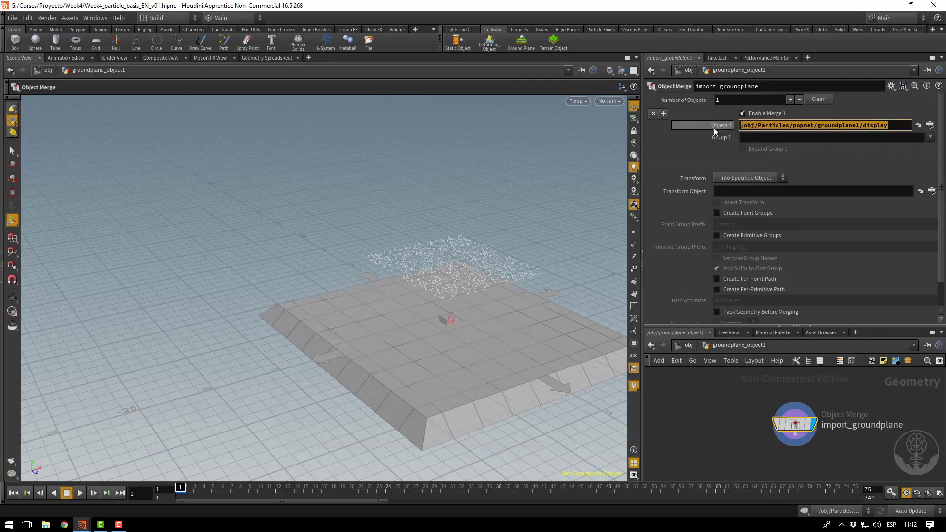
# Follow the Object Merge reference to the popnet network and lay out all of its nodes automatically.
pyautogui.click(918, 125)
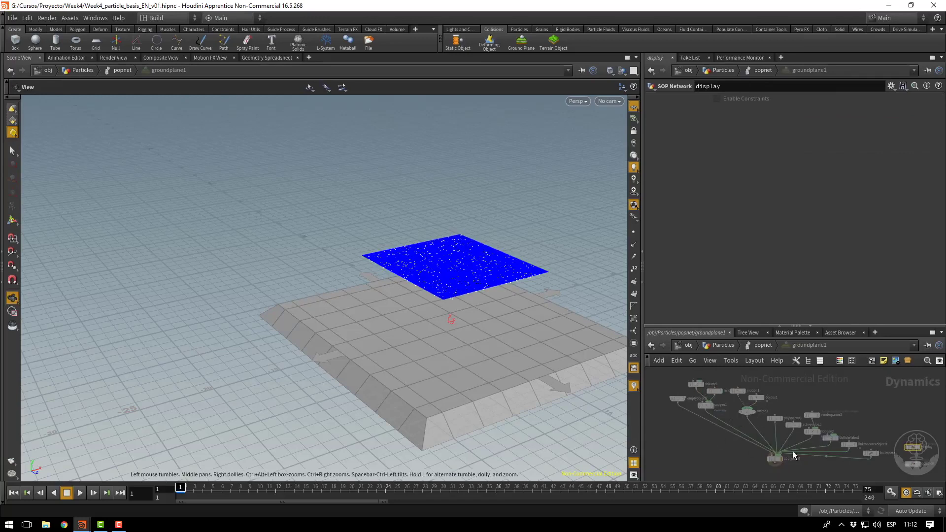
pyautogui.press('u')
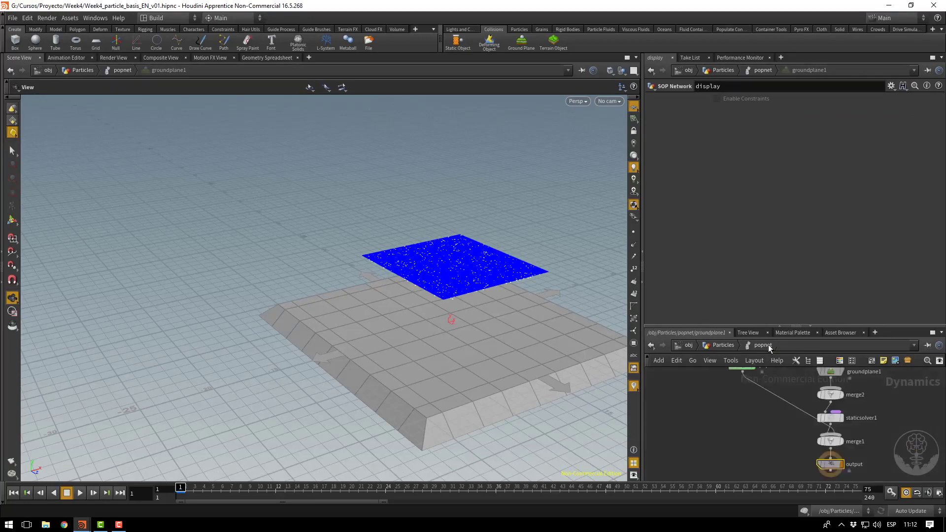
pyautogui.scroll(-5, 744, 455)
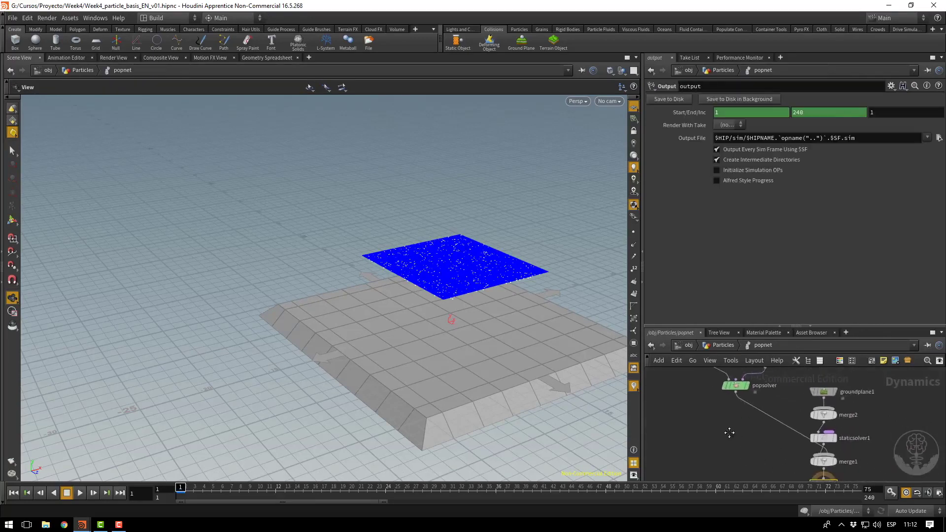
pyautogui.moveTo(716, 428); pyautogui.dragTo(716, 446, button='middle')
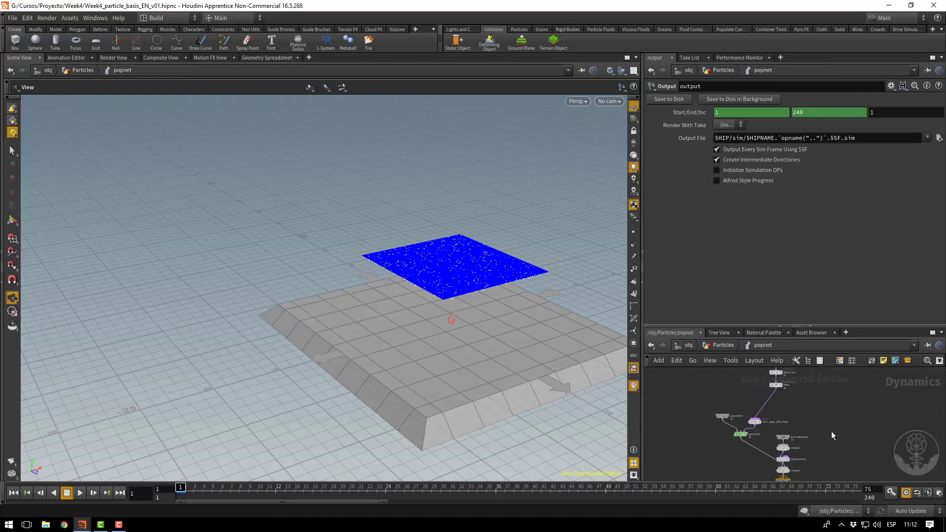
pyautogui.moveTo(831, 418); pyautogui.dragTo(779, 489)
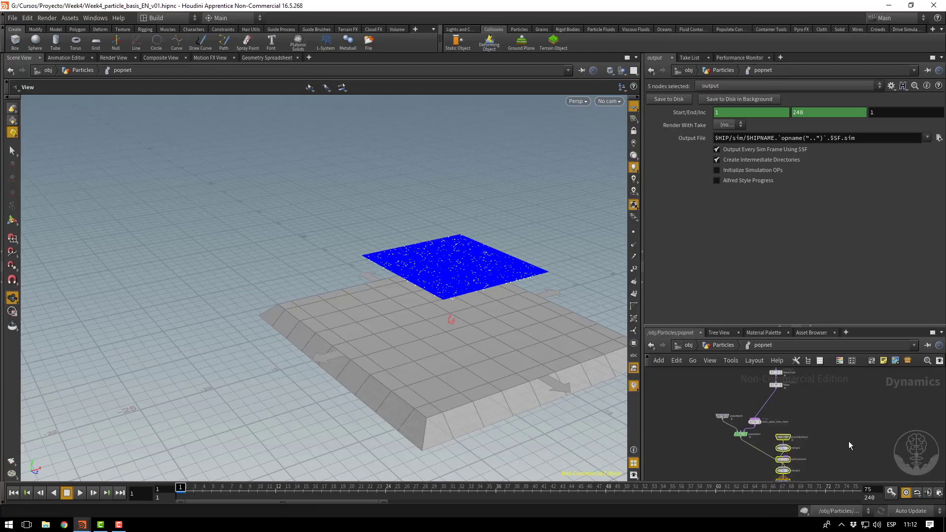
pyautogui.press('l')
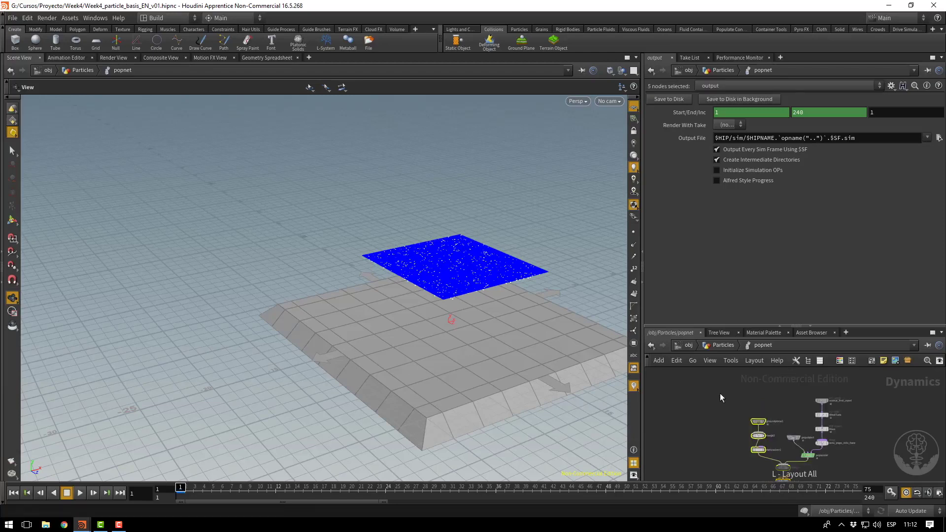
pyautogui.moveTo(676, 400); pyautogui.dragTo(675, 412, button='middle')
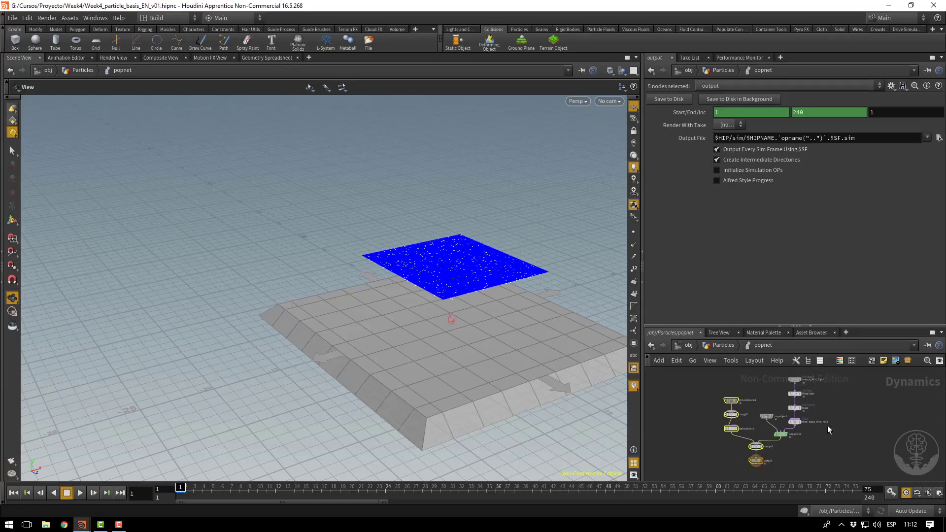
pyautogui.scroll(3, 816, 424)
pyautogui.moveTo(739, 385); pyautogui.dragTo(822, 377, button='middle')
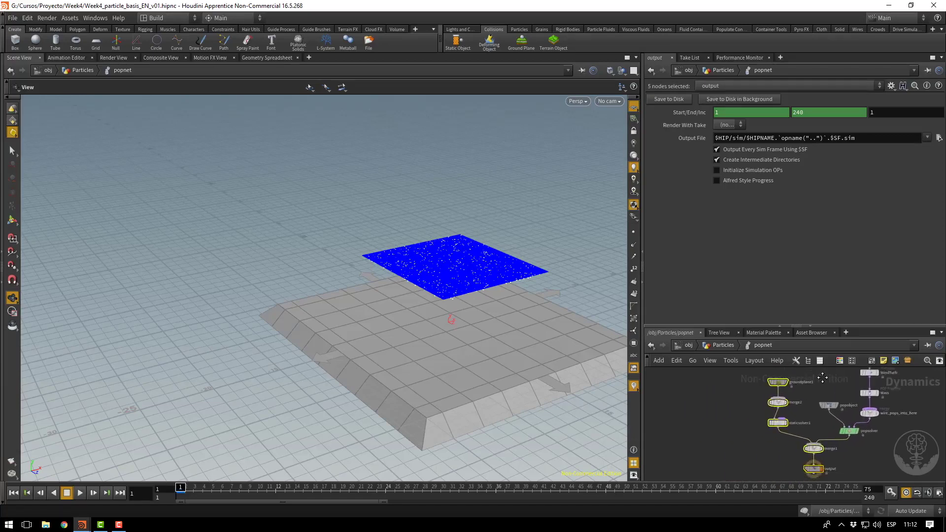
pyautogui.scroll(2, 769, 386)
# Inspect groundplane1's OBJ path and its physical Bounce and Friction settings, and undo the last parameter change.
pyautogui.click(777, 383)
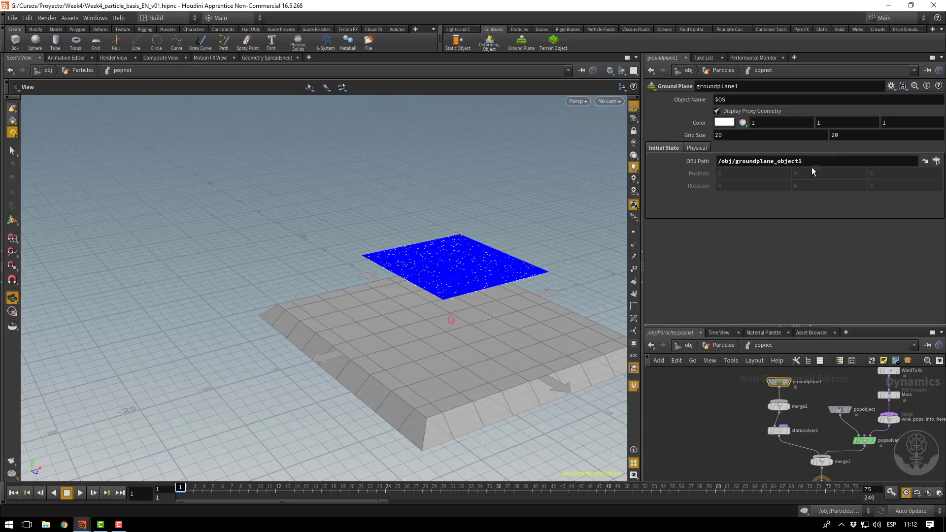
pyautogui.moveTo(809, 160); pyautogui.dragTo(681, 178)
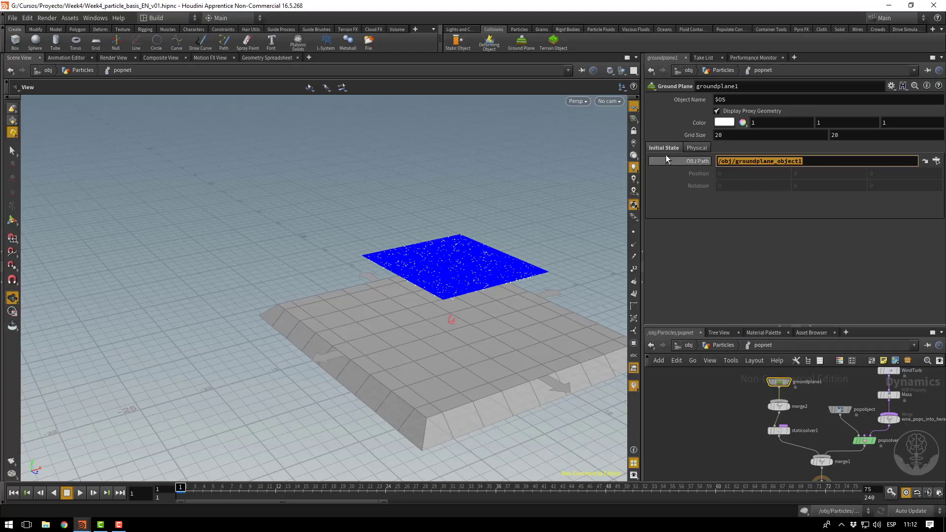
pyautogui.click(685, 148)
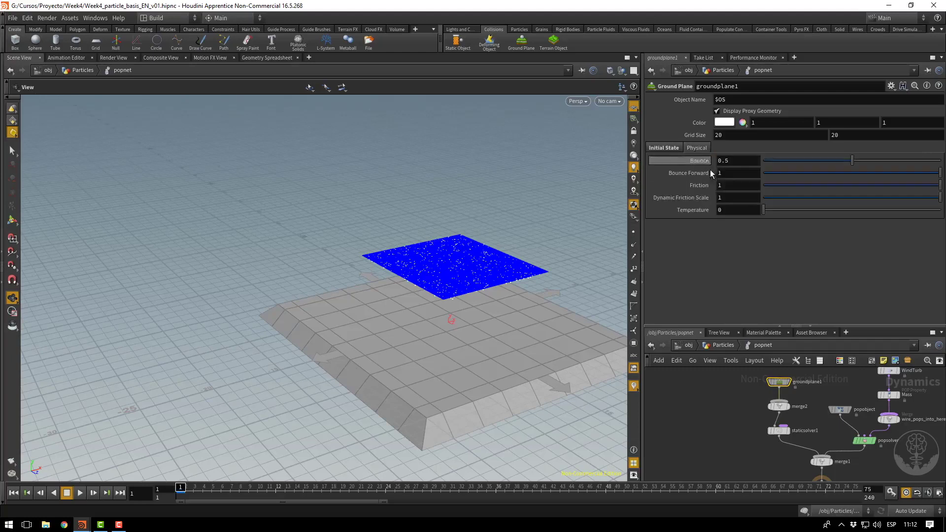
pyautogui.click(734, 161)
pyautogui.press('Tab')
pyautogui.press('Tab')
pyautogui.click(735, 161)
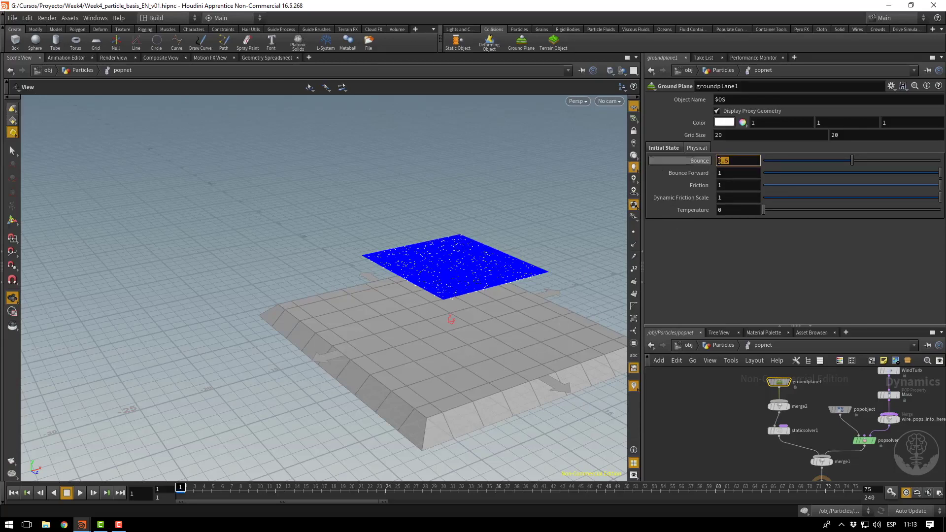
pyautogui.click(729, 185)
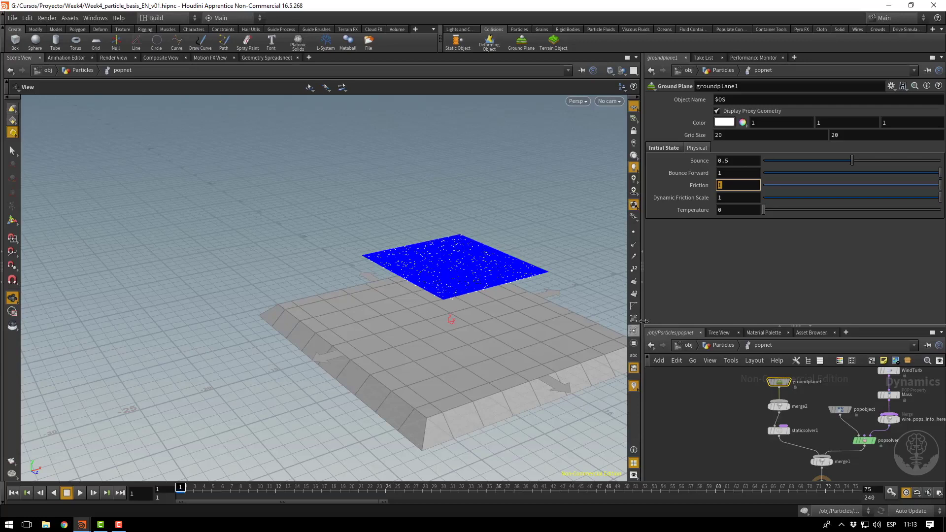
pyautogui.moveTo(429, 322); pyautogui.dragTo(523, 281)
pyautogui.hotkey('ctrl', 'z')
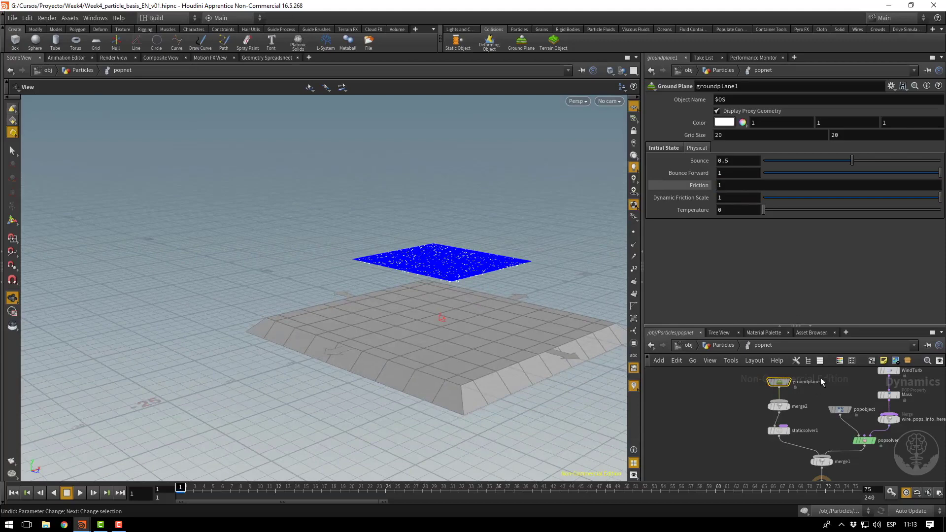
# Set the Const. Birth Rate of the source_first_input POP Source to 500.
pyautogui.moveTo(821, 381); pyautogui.dragTo(766, 435, button='middle')
pyautogui.click(833, 400)
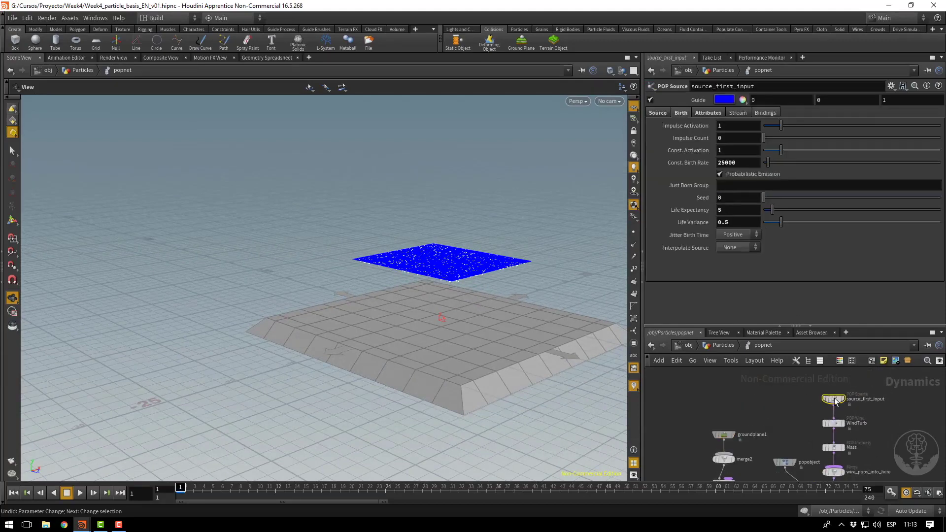
pyautogui.click(748, 162)
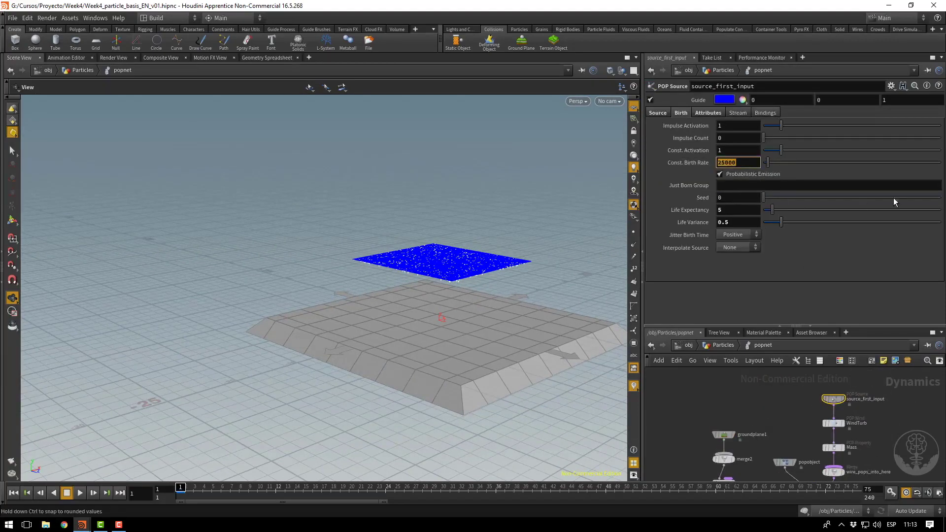
pyautogui.write('500')
pyautogui.press('Return')
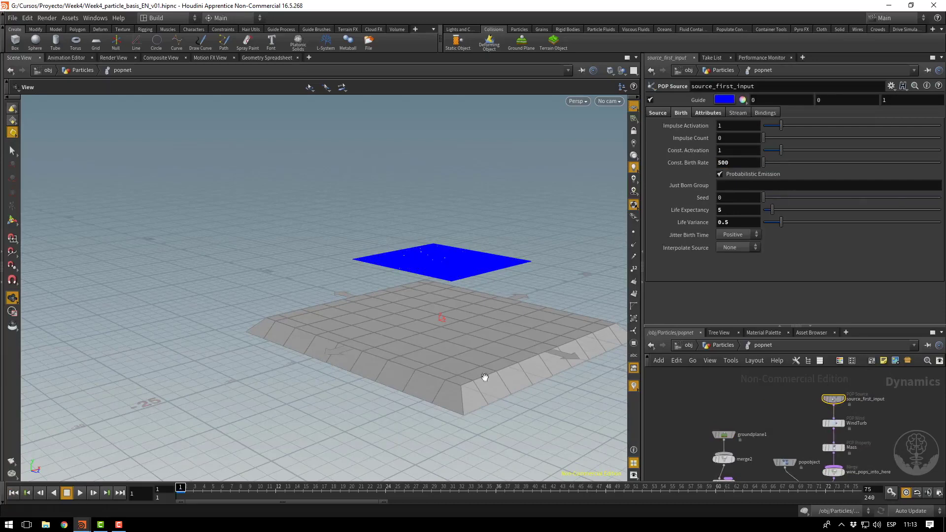
# Examine the static solver's settings and how the ground plane and POP solver branches join in the merge.
pyautogui.scroll(10, 484, 377)
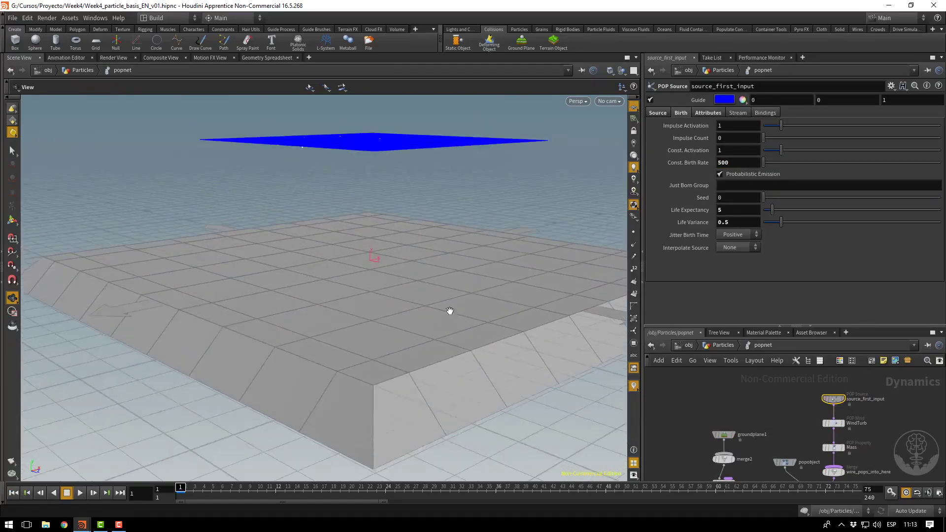
pyautogui.scroll(8, 450, 310)
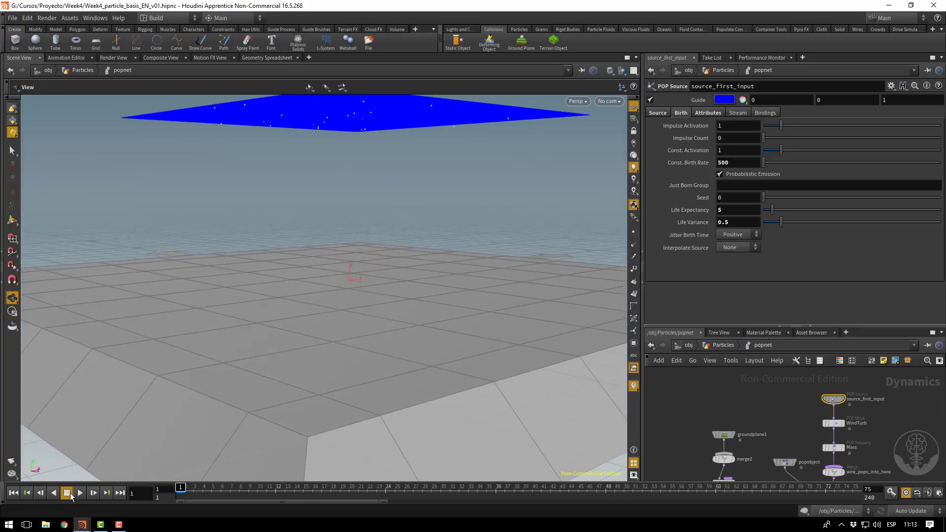
pyautogui.moveTo(693, 462); pyautogui.dragTo(696, 411, button='middle')
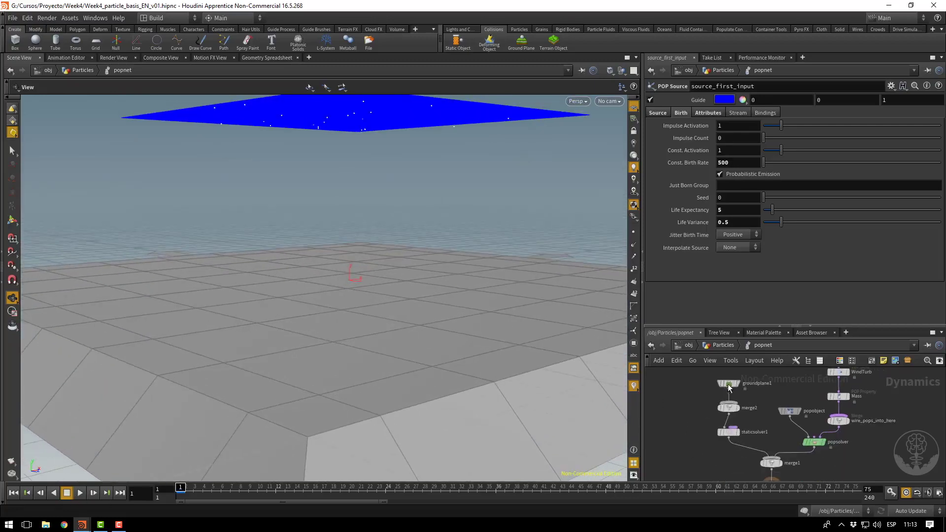
pyautogui.click(729, 433)
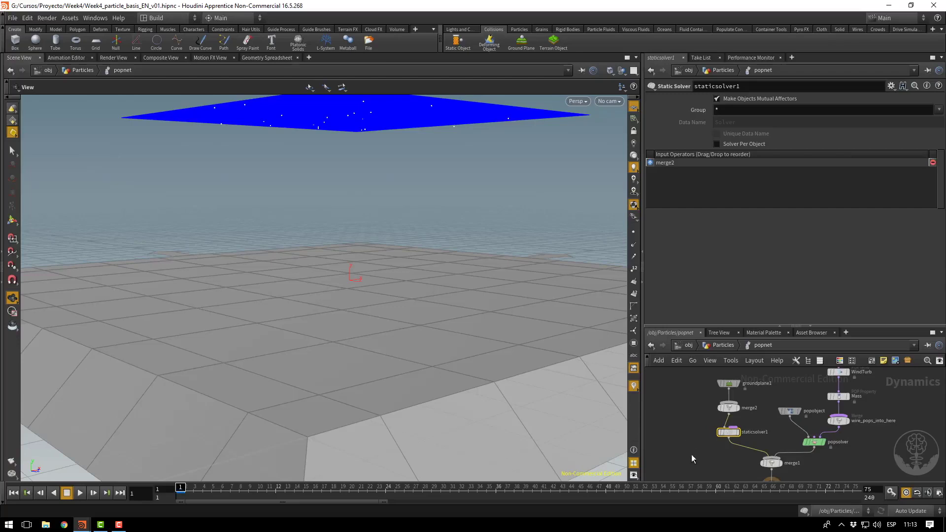
pyautogui.moveTo(691, 458); pyautogui.dragTo(694, 418, button='middle')
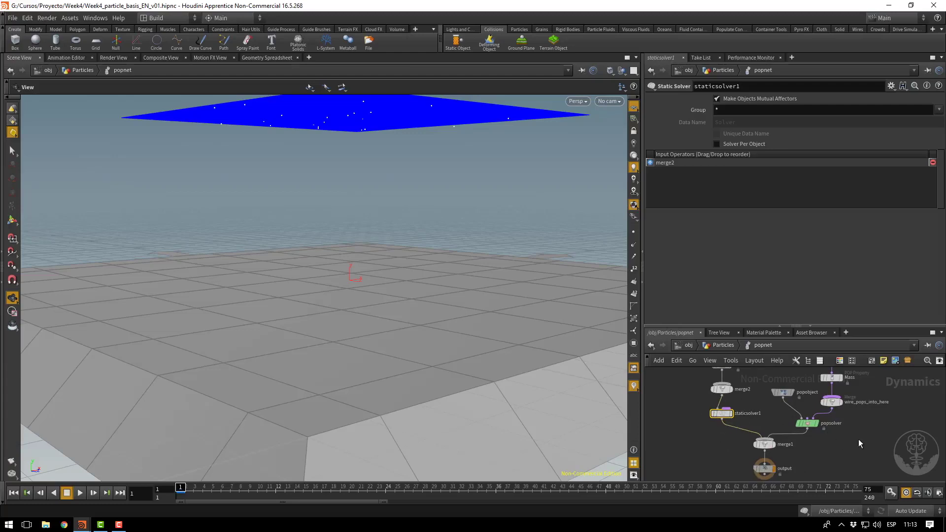
pyautogui.moveTo(859, 444); pyautogui.dragTo(850, 438, button='middle')
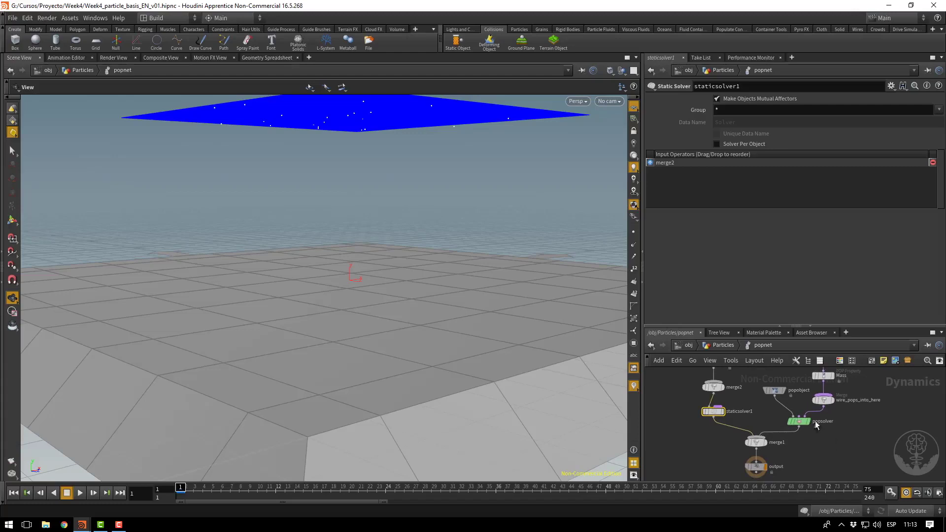
# Play the simulation and examine the particles hitting the ground plane from several angles.
pyautogui.click(79, 494)
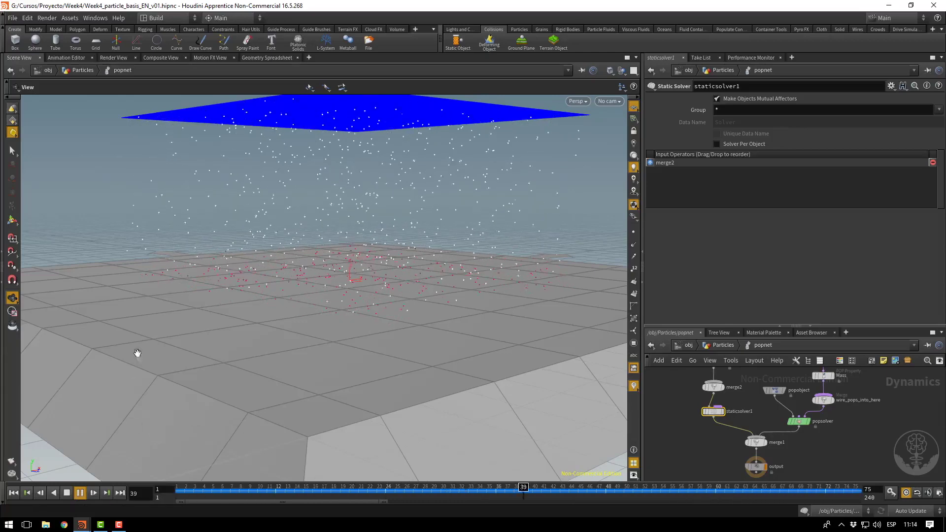
pyautogui.moveTo(173, 276); pyautogui.dragTo(333, 355)
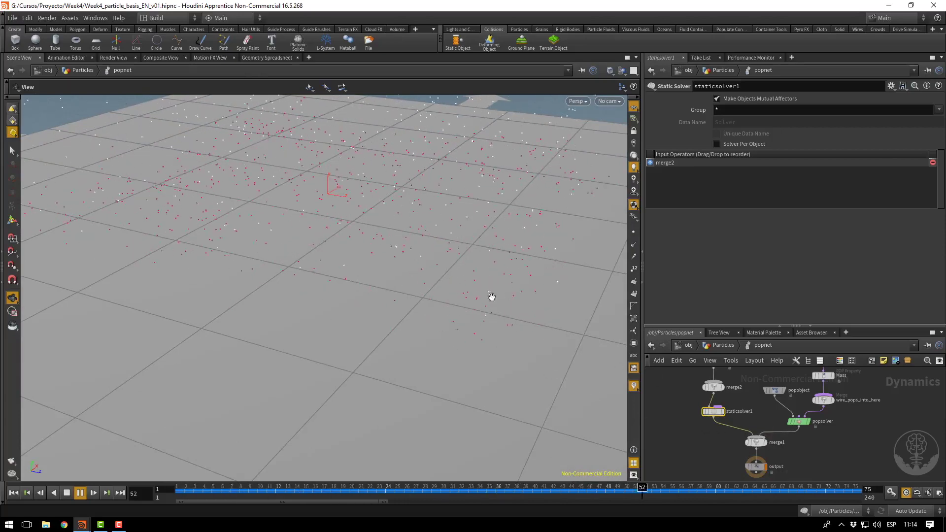
pyautogui.moveTo(491, 296); pyautogui.dragTo(425, 324)
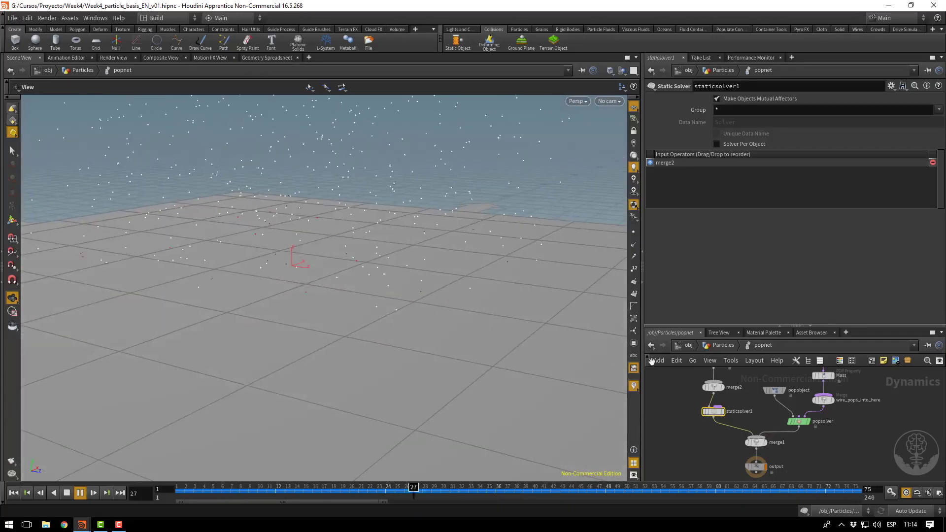
# Select the popsolver node and toggle its Color Hits option off and back on.
pyautogui.click(798, 422)
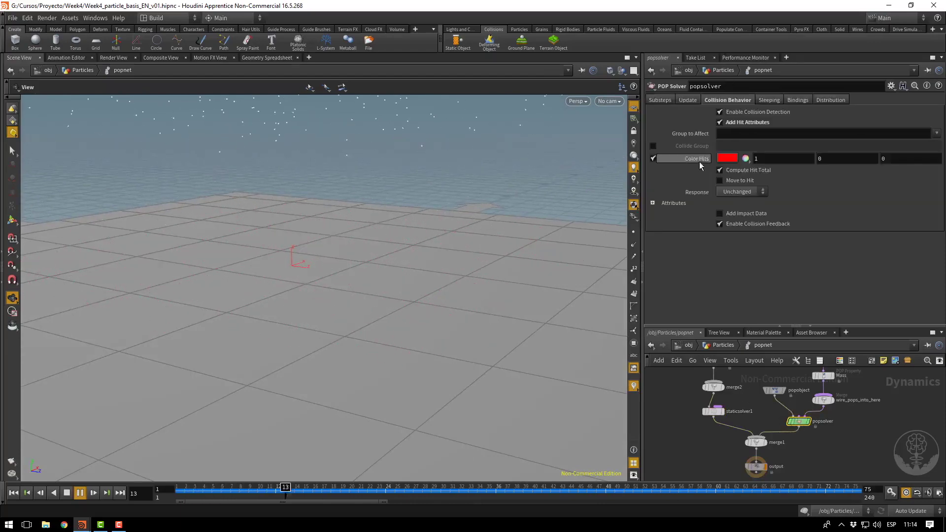
pyautogui.click(653, 158)
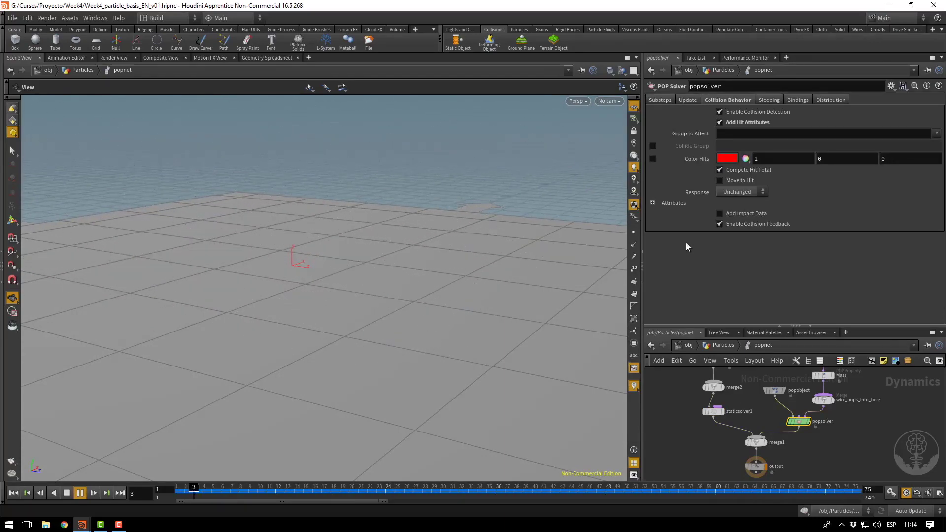
pyautogui.click(653, 158)
# Try the Die collision response on the popsolver and change the response to Stop.
pyautogui.click(733, 192)
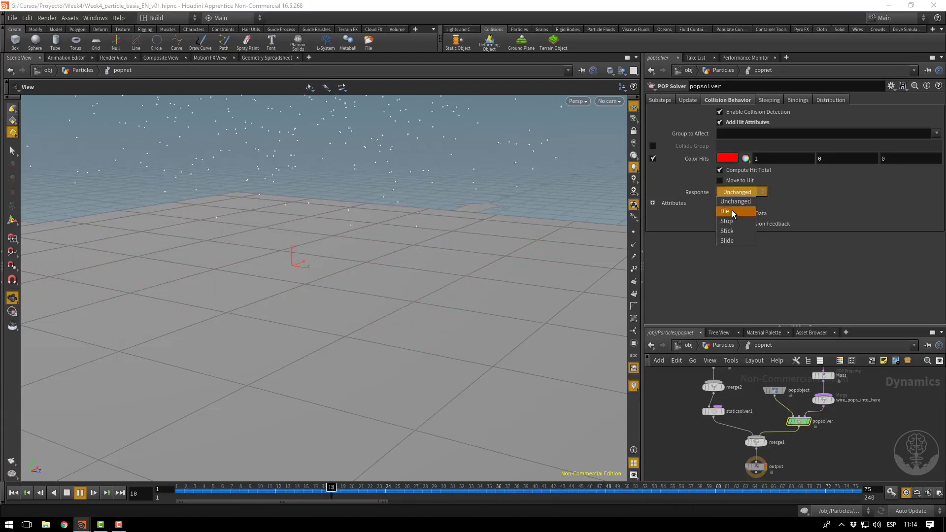
pyautogui.click(731, 211)
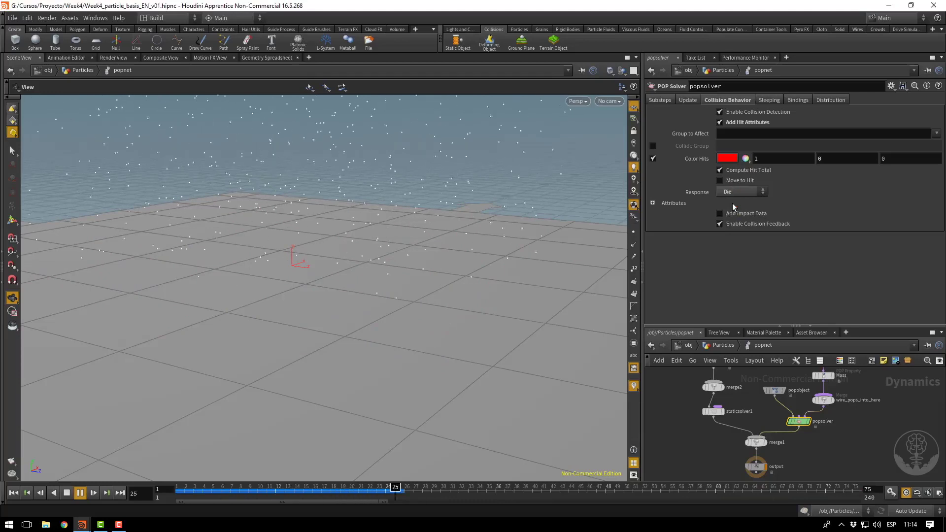
pyautogui.click(743, 192)
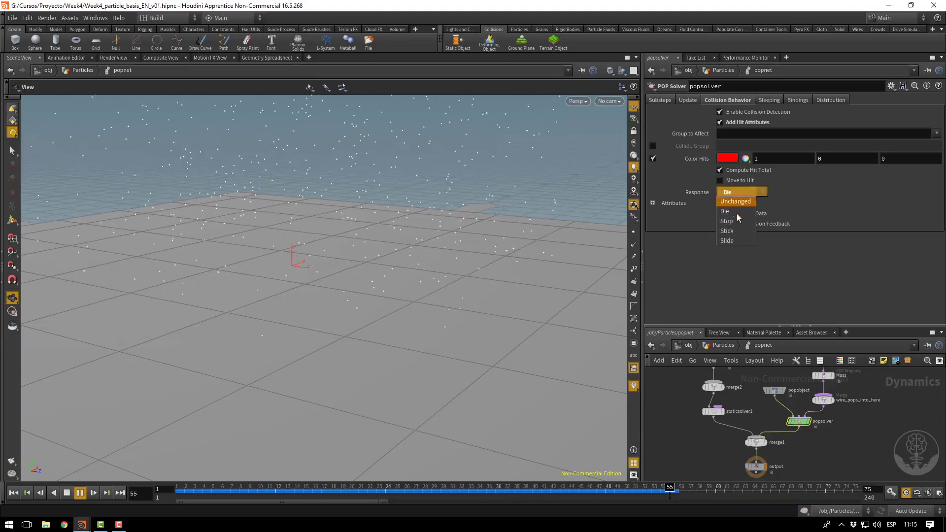
pyautogui.click(733, 221)
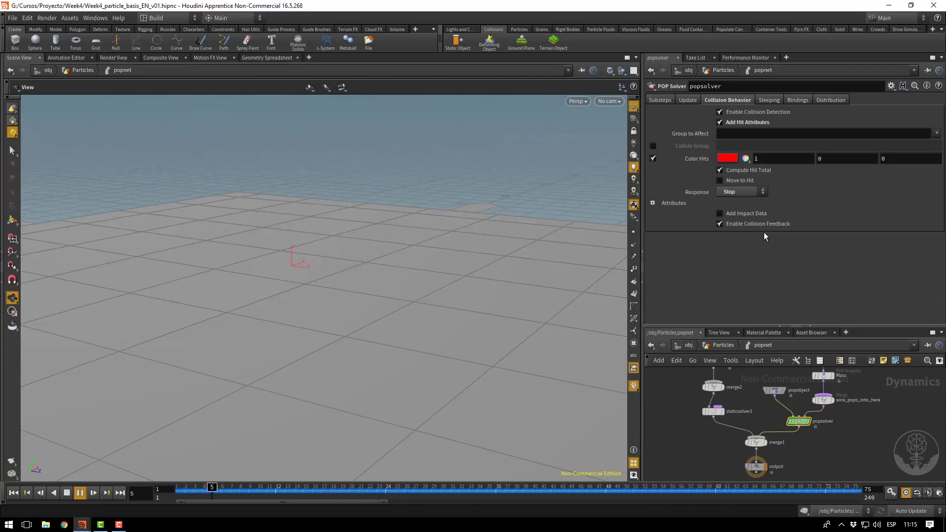
# Try the Stick and Slide collision responses on the popsolver and set the response to Unchanged.
pyautogui.click(741, 190)
pyautogui.click(738, 233)
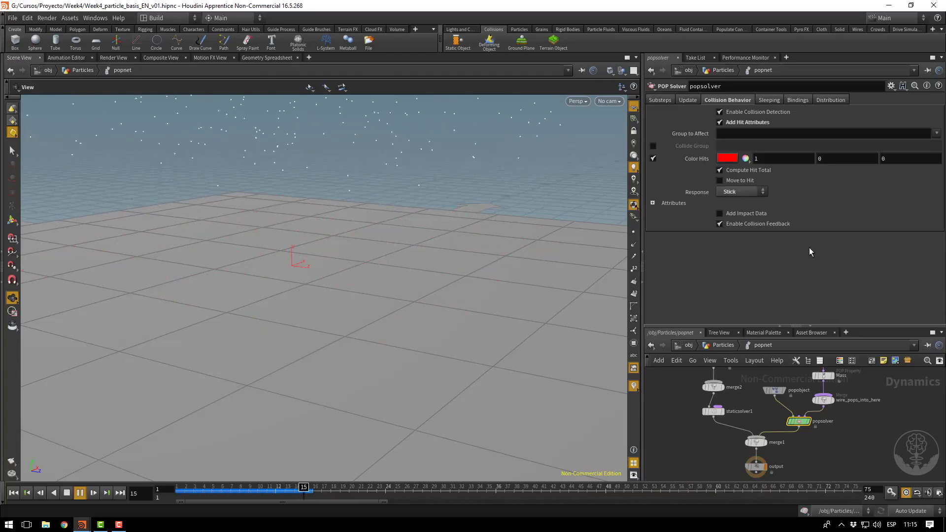
pyautogui.click(746, 190)
pyautogui.click(736, 241)
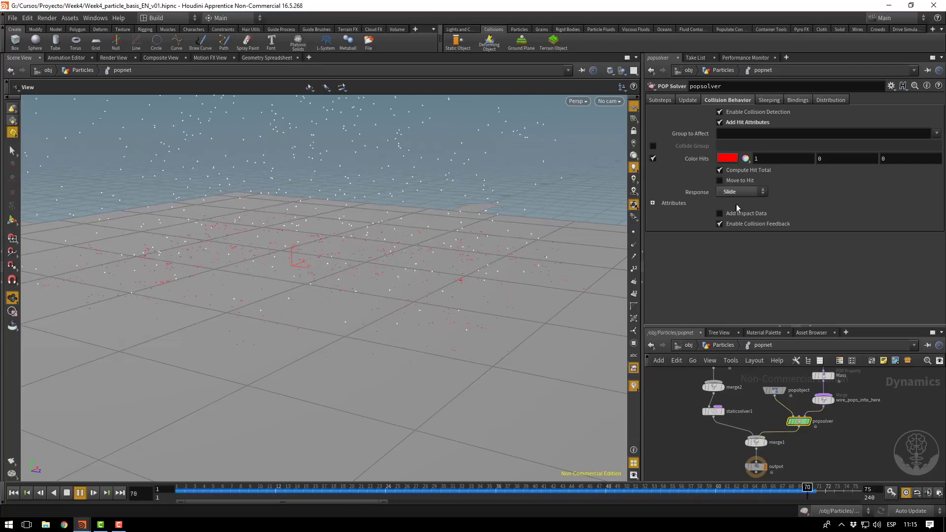
pyautogui.click(739, 191)
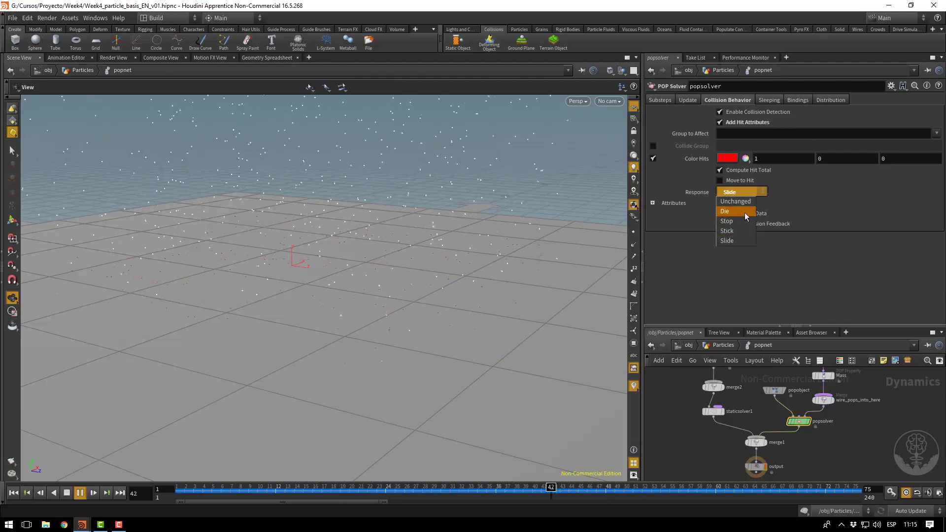
pyautogui.click(736, 201)
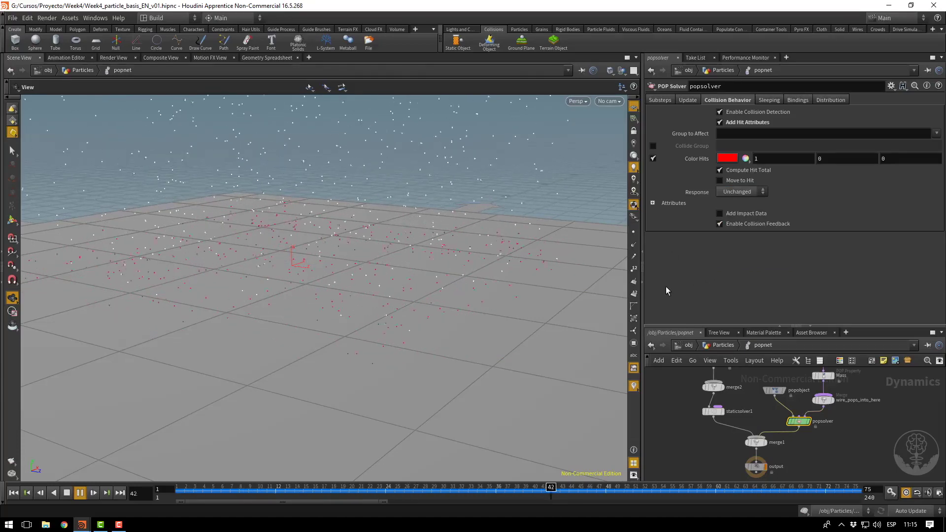
# On the groundplane1 node, try a Bounce of 5 and set the Bounce value to 0.
pyautogui.moveTo(672, 407); pyautogui.dragTo(691, 432, button='middle')
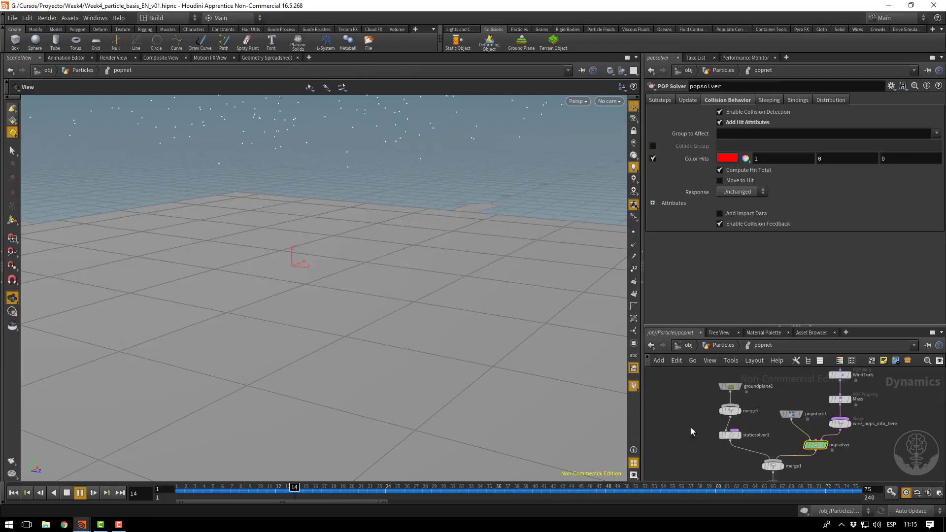
pyautogui.click(729, 434)
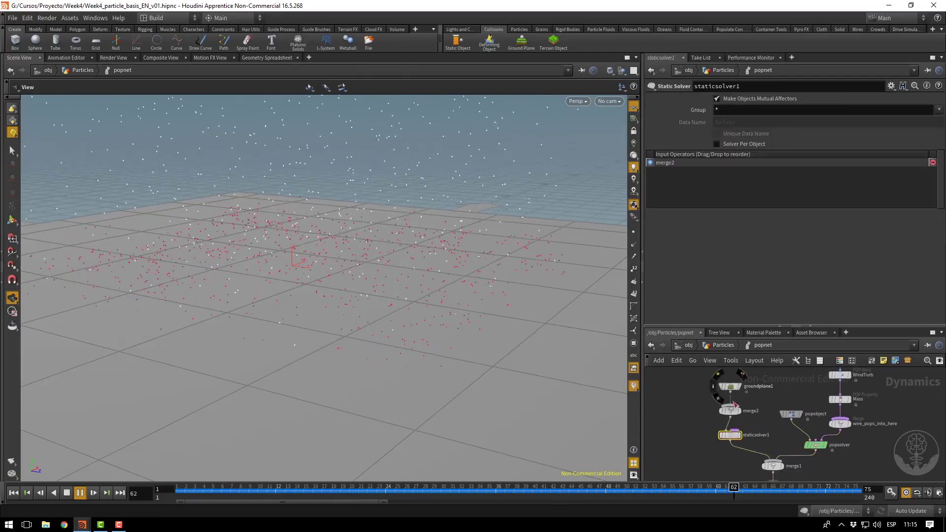
pyautogui.click(729, 386)
pyautogui.doubleClick(732, 161)
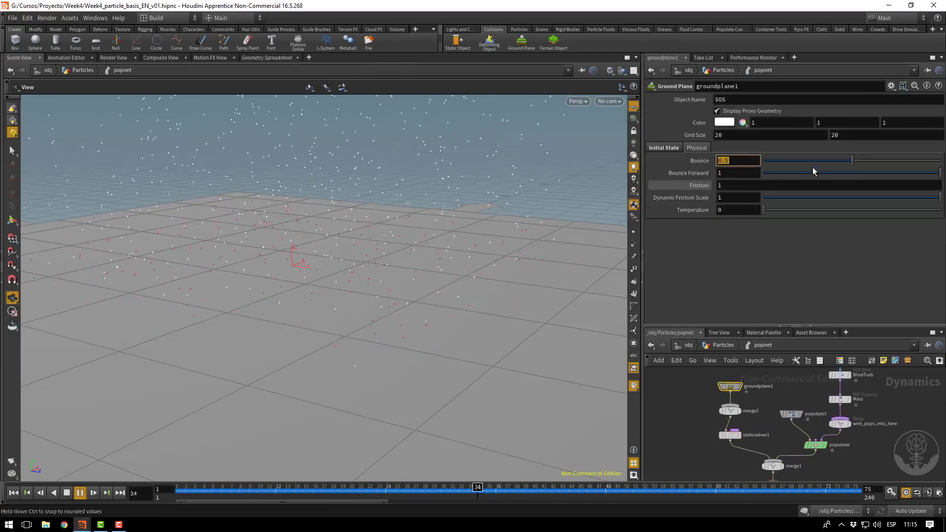
pyautogui.write('5')
pyautogui.press('Return')
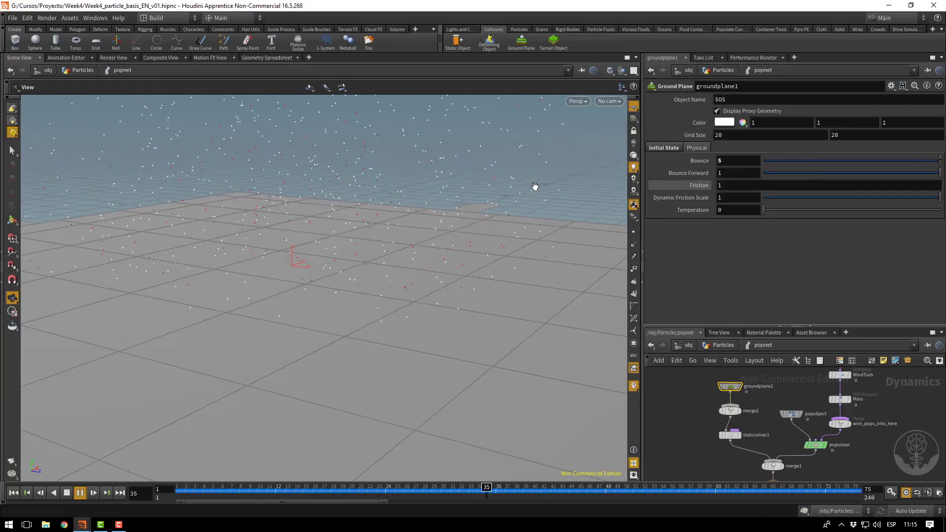
pyautogui.press('Return')
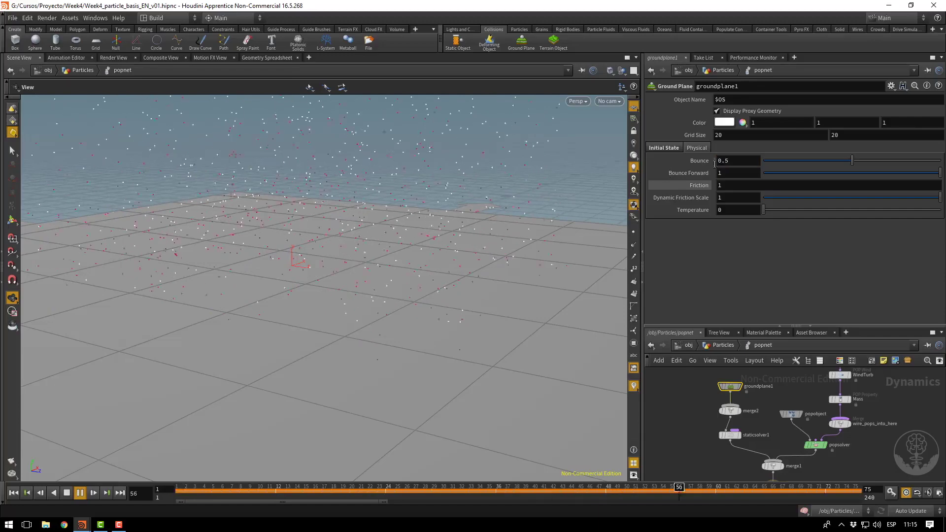
pyautogui.hotkey('ctrl', 'a')
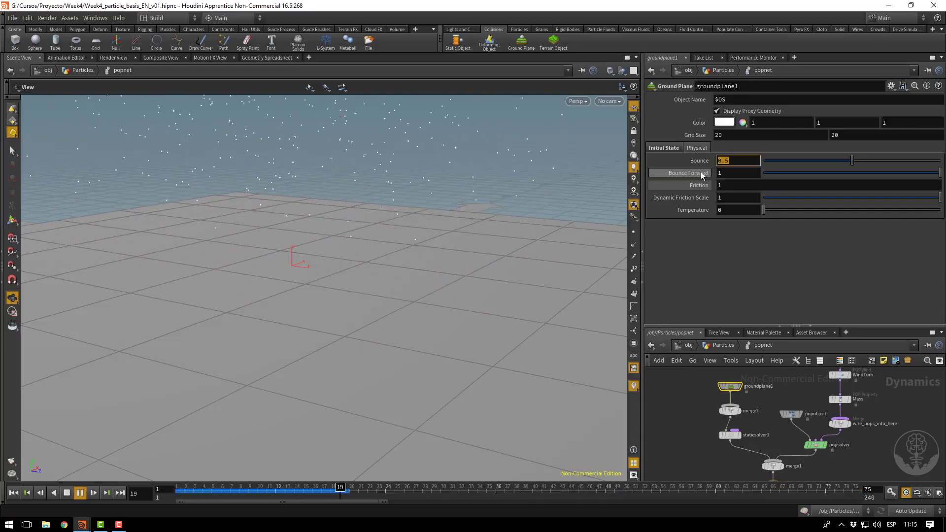
pyautogui.write('0')
pyautogui.press('Return')
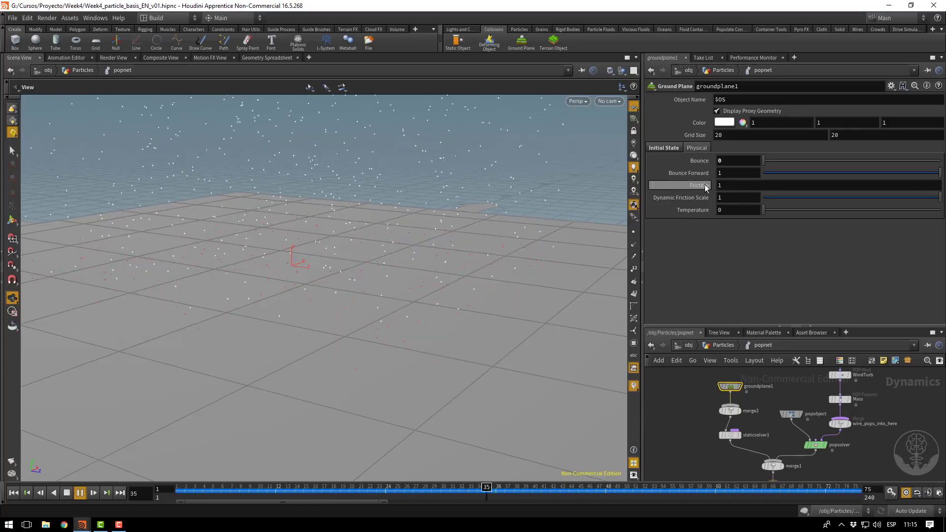
# Try Friction values of 0 and 1000 on the ground plane, restore Friction to 1 and stop playback.
pyautogui.moveTo(694, 190); pyautogui.dragTo(690, 190, button='middle')
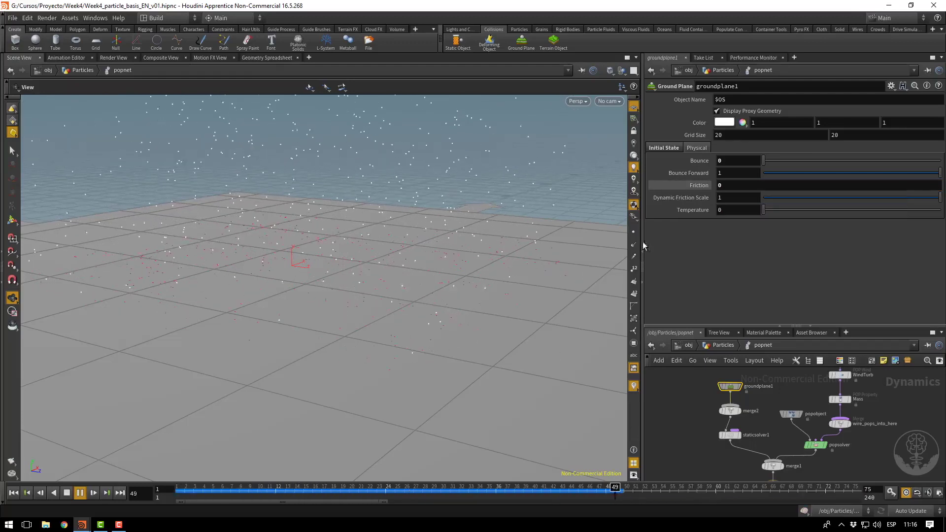
pyautogui.click(724, 185)
pyautogui.write('10')
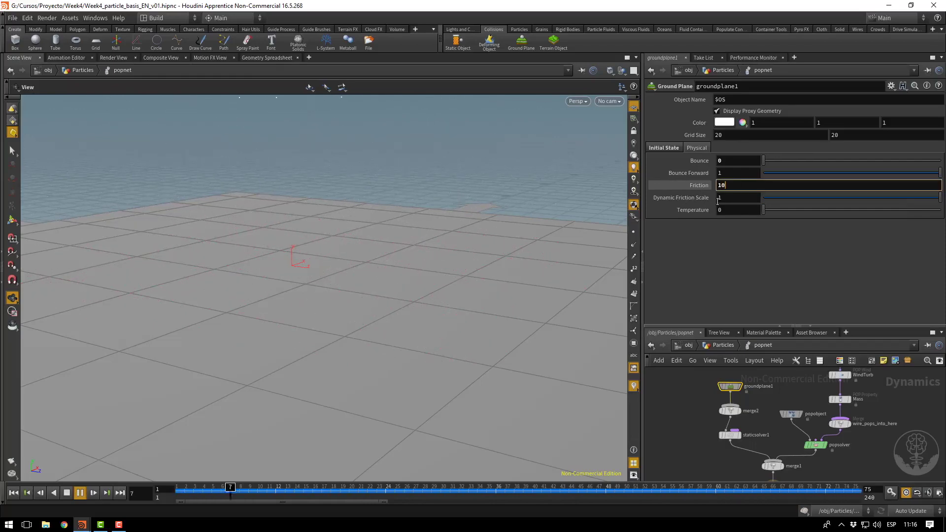
pyautogui.write('00')
pyautogui.press('Return')
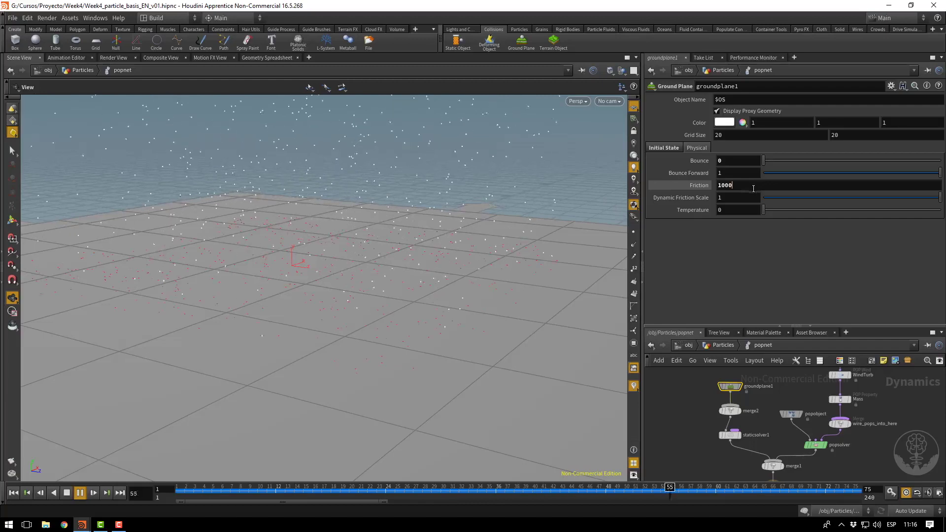
pyautogui.press('Return')
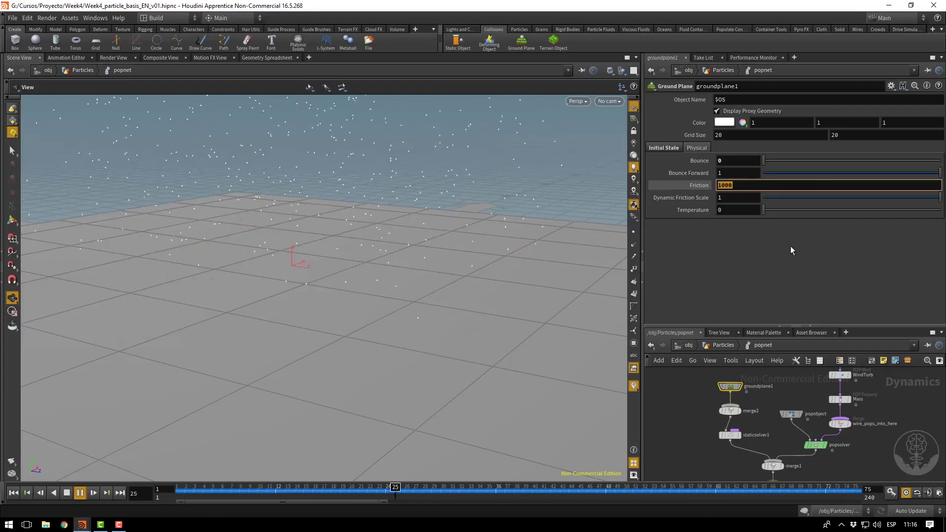
pyautogui.write('1')
pyautogui.press('Return')
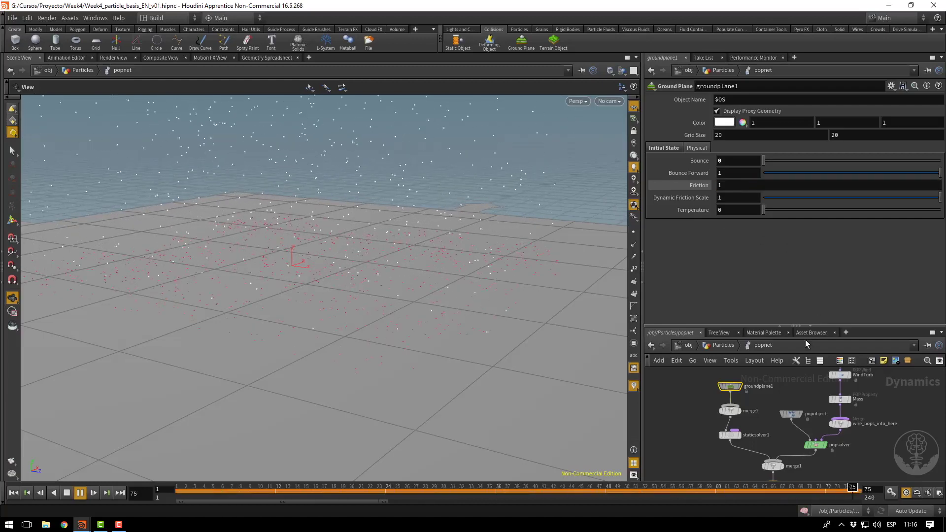
pyautogui.click(67, 493)
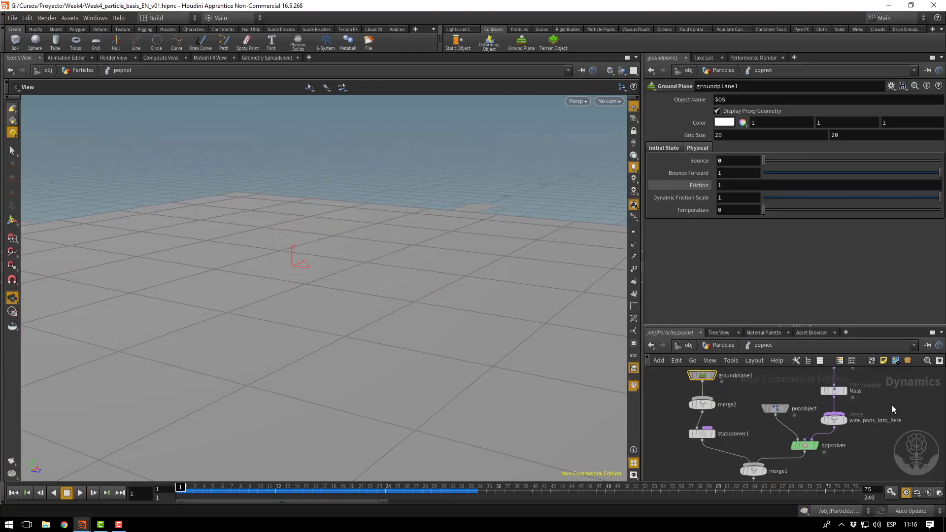
# Select the Mass POP Property node and toggle its Bounce and Friction properties off and back on.
pyautogui.moveTo(891, 404); pyautogui.dragTo(820, 434, button='middle')
pyautogui.click(815, 433)
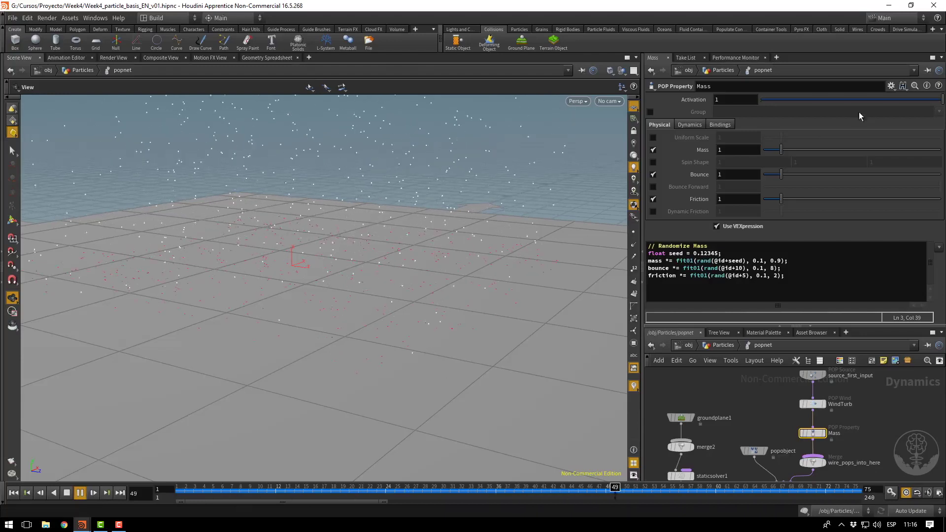
pyautogui.click(653, 174)
pyautogui.click(653, 199)
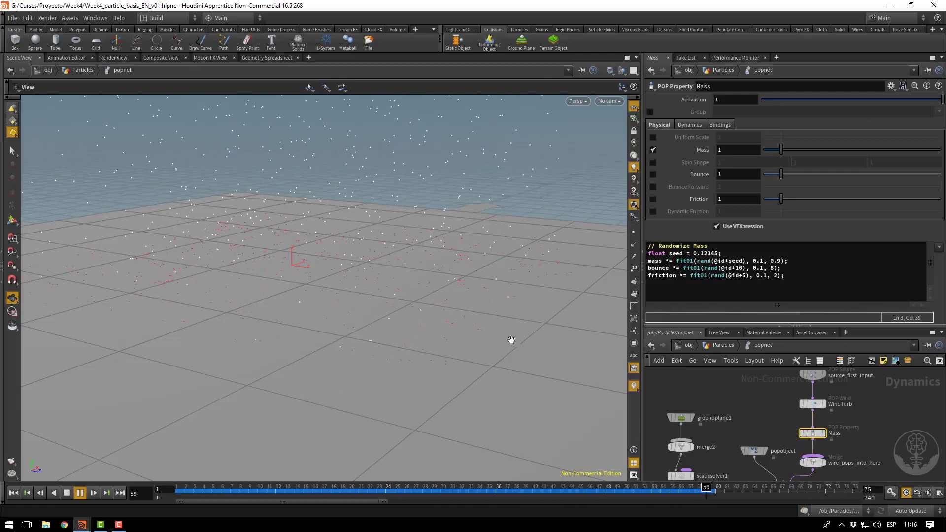
pyautogui.click(653, 199)
pyautogui.click(653, 174)
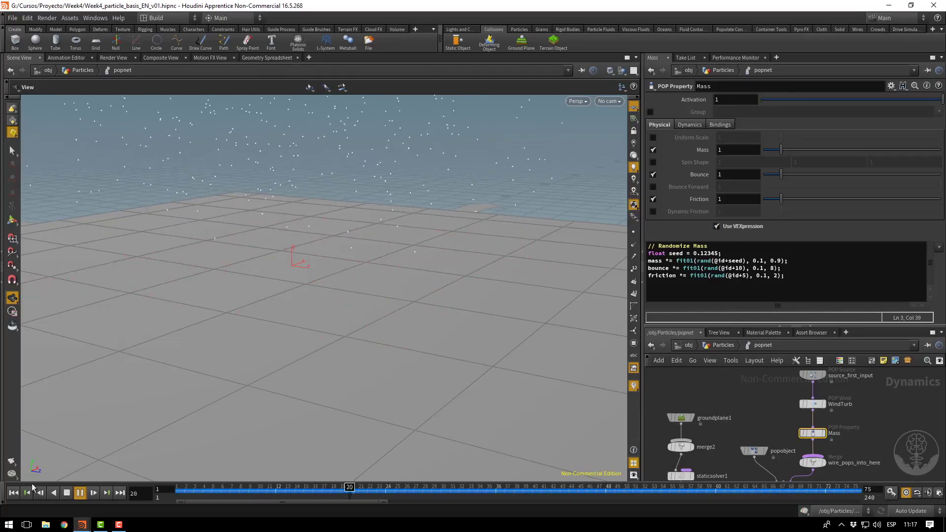
# Stop playback, reset to the first frame and go up to the Particles network.
pyautogui.click(67, 493)
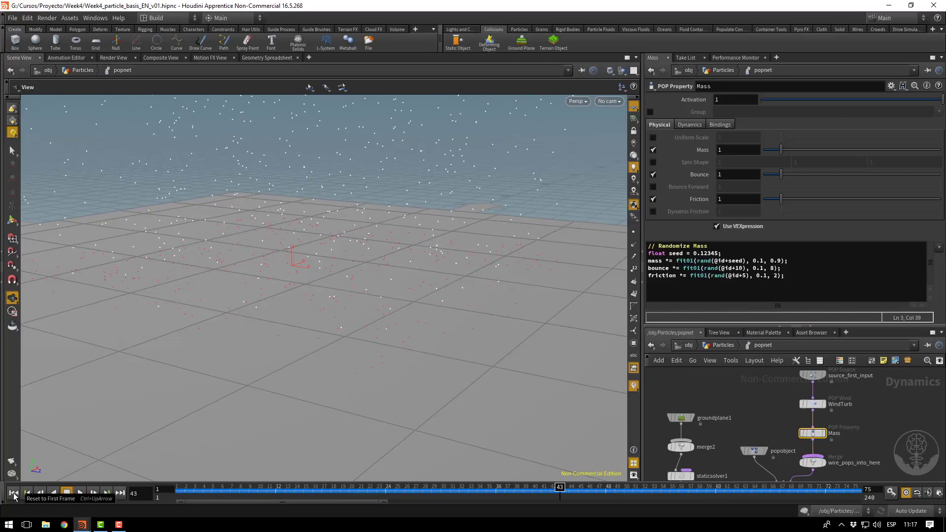
pyautogui.click(14, 493)
pyautogui.moveTo(741, 472); pyautogui.dragTo(747, 401, button='middle')
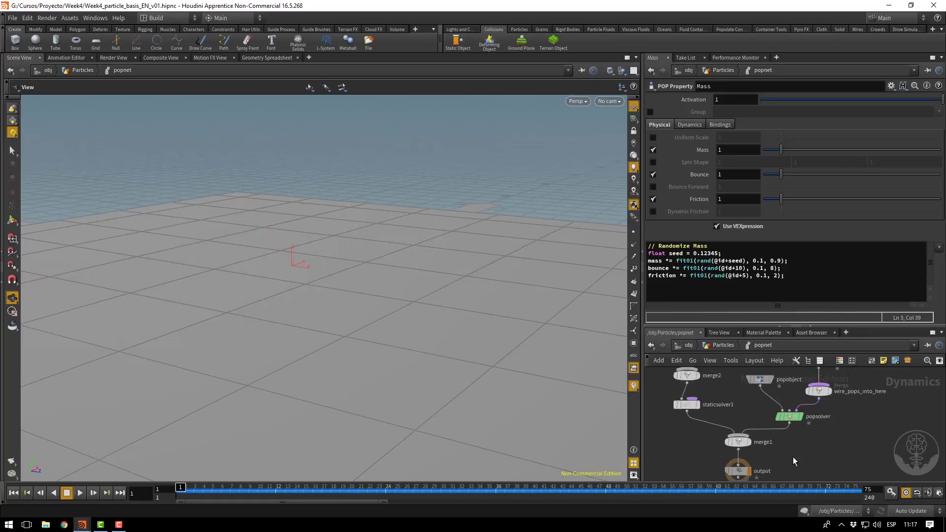
pyautogui.moveTo(792, 457); pyautogui.dragTo(810, 424, button='middle')
pyautogui.click(720, 348)
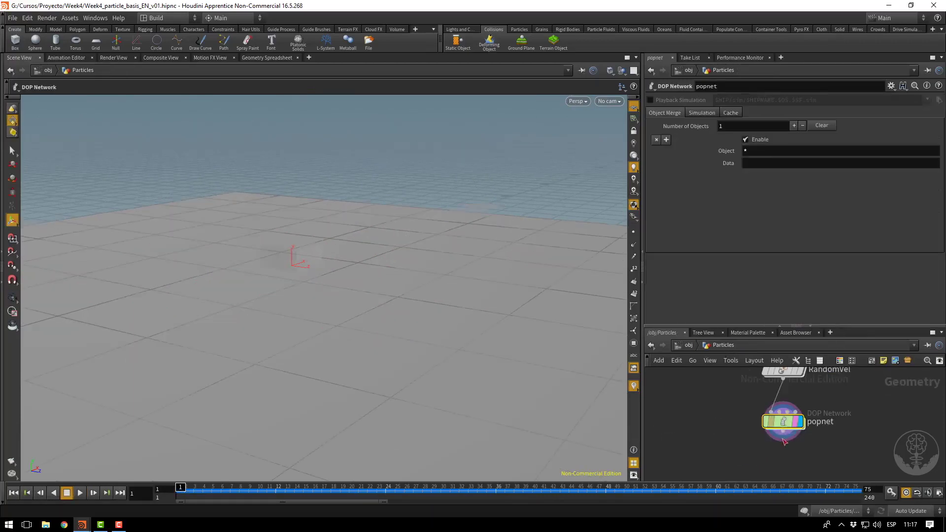
# Play the simulation to frame 68, then examine the popnet node's geometry information and the particles above the ground.
pyautogui.moveTo(783, 421)
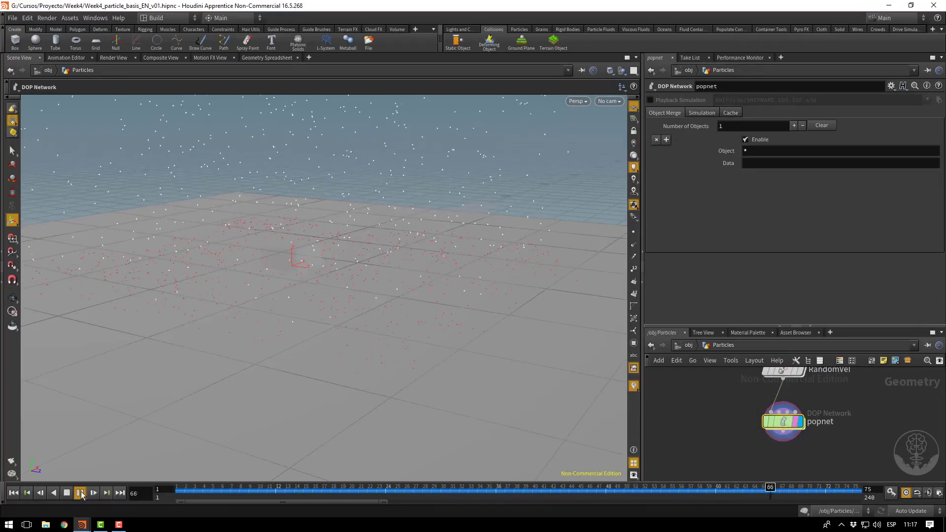
pyautogui.click(79, 493)
pyautogui.moveTo(765, 469); pyautogui.dragTo(807, 446, button='middle')
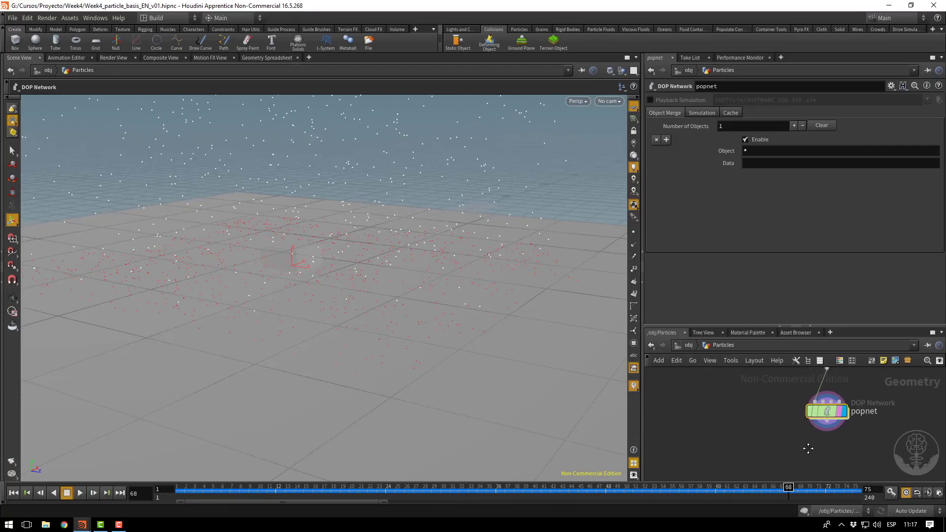
pyautogui.middleClick(826, 408)
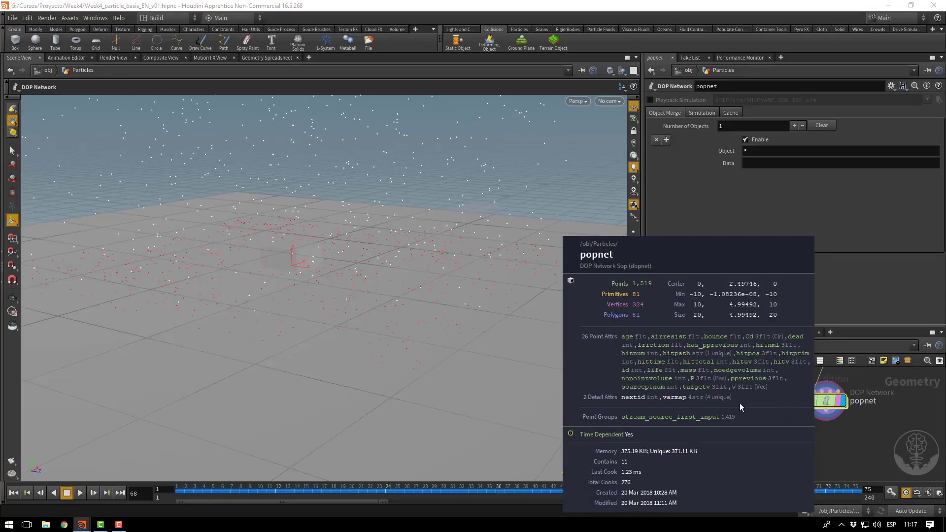
pyautogui.moveTo(770, 453); pyautogui.dragTo(753, 435, button='middle')
pyautogui.press('Escape')
pyautogui.moveTo(379, 161); pyautogui.dragTo(395, 397)
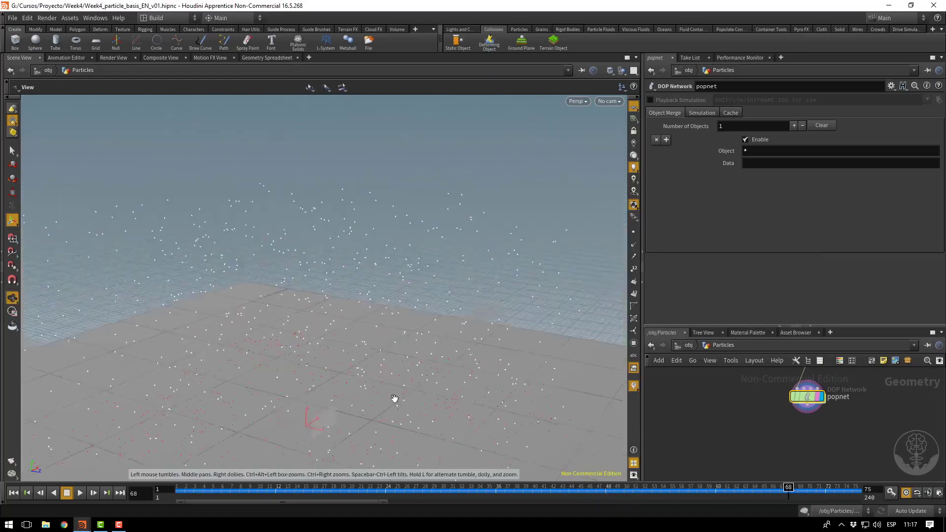
pyautogui.moveTo(474, 322); pyautogui.dragTo(608, 295)
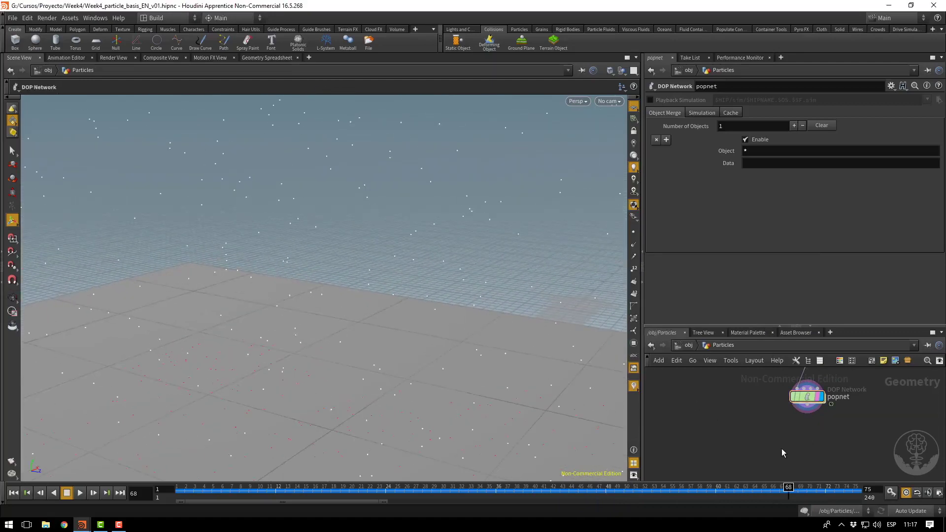
# Add a Copy Stamp node below the popnet node in the Particles network.
pyautogui.press('Tab')
pyautogui.write('cop')
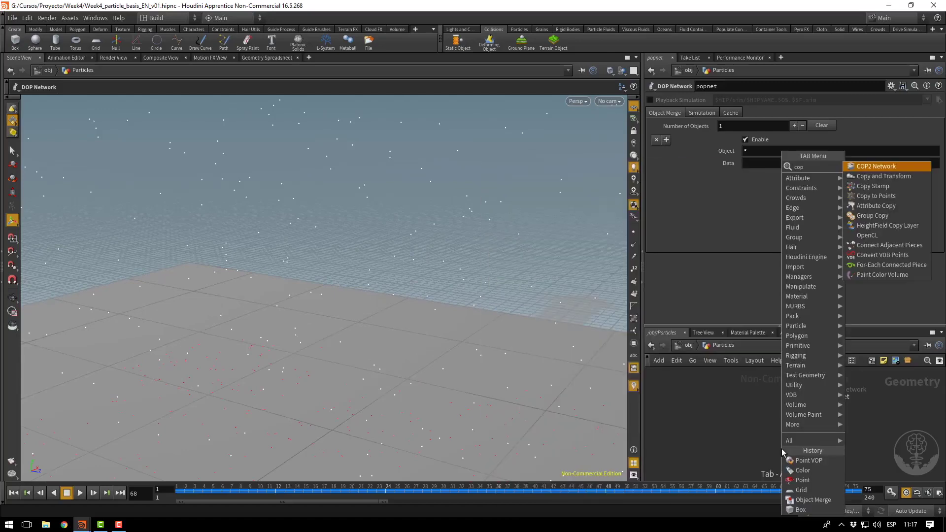
pyautogui.press('Down')
pyautogui.press('Down')
pyautogui.press('Down')
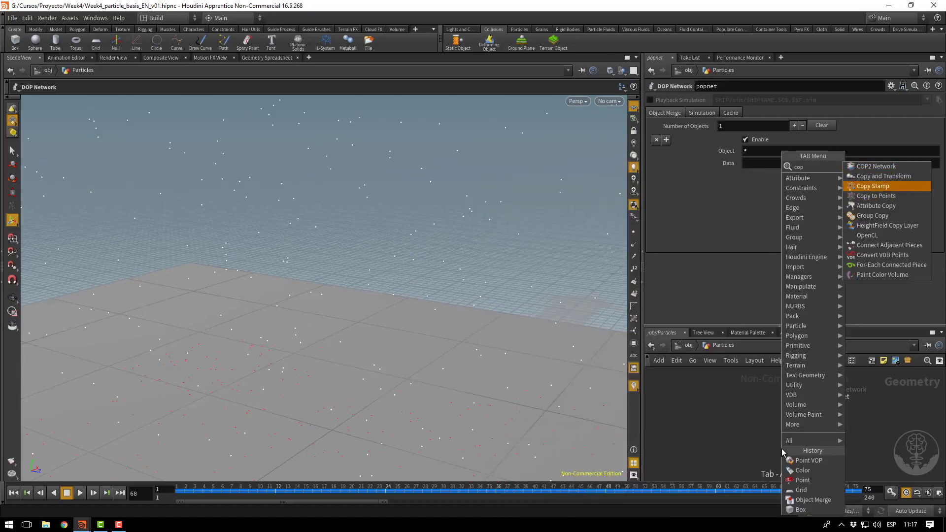
pyautogui.press('Return')
pyautogui.click(759, 452)
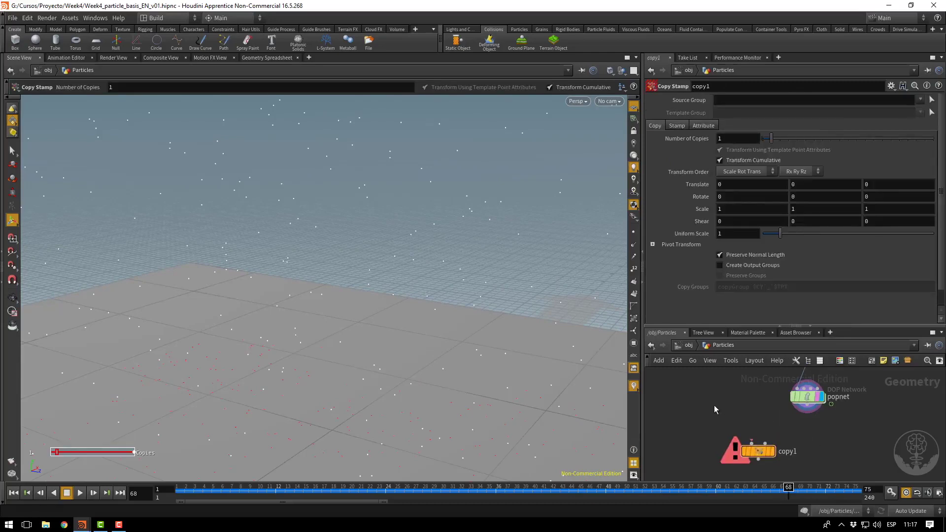
# Add a Sphere node beside popnet and connect popnet to the Copy Stamp's template input.
pyautogui.press('Tab')
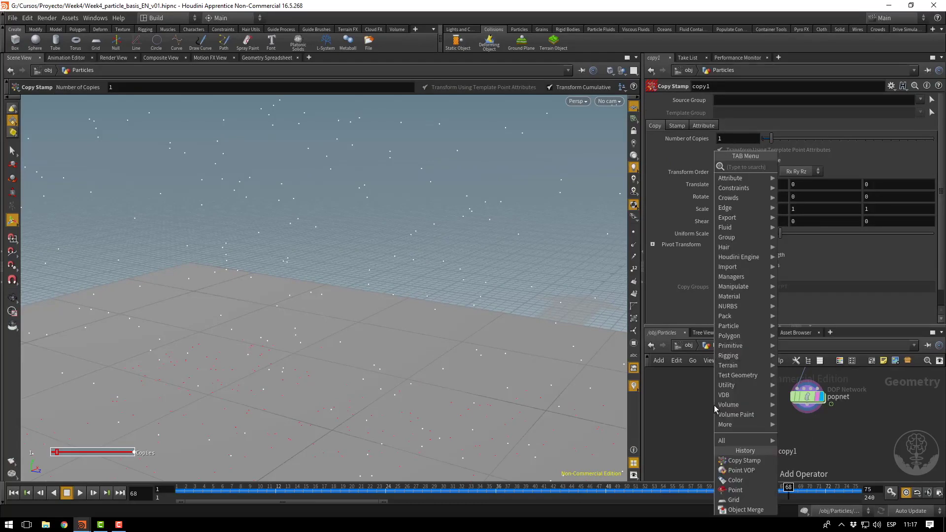
pyautogui.write('sphere')
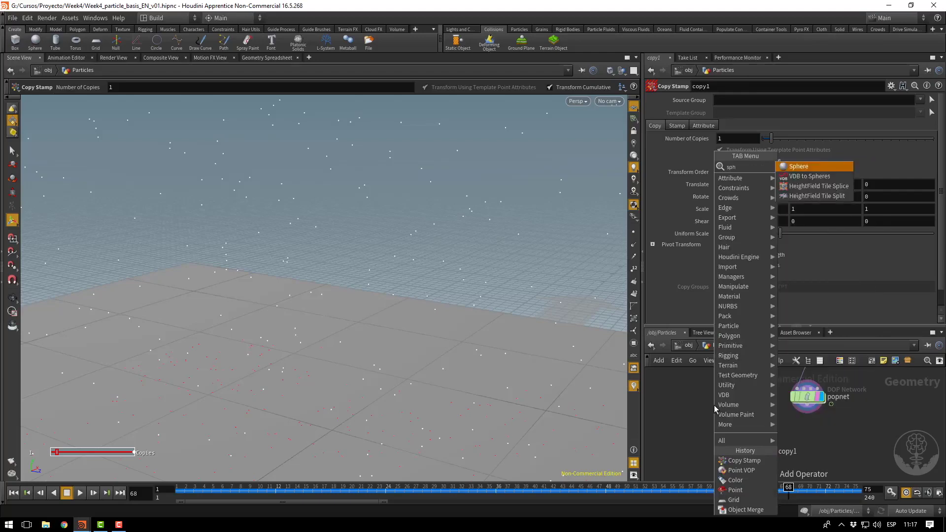
pyautogui.press('Return')
pyautogui.click(713, 405)
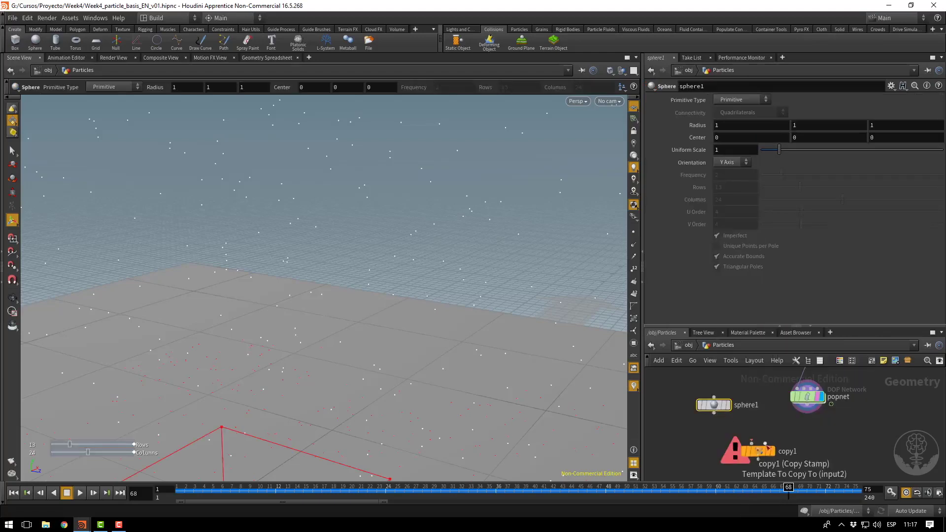
pyautogui.moveTo(765, 443); pyautogui.dragTo(797, 429)
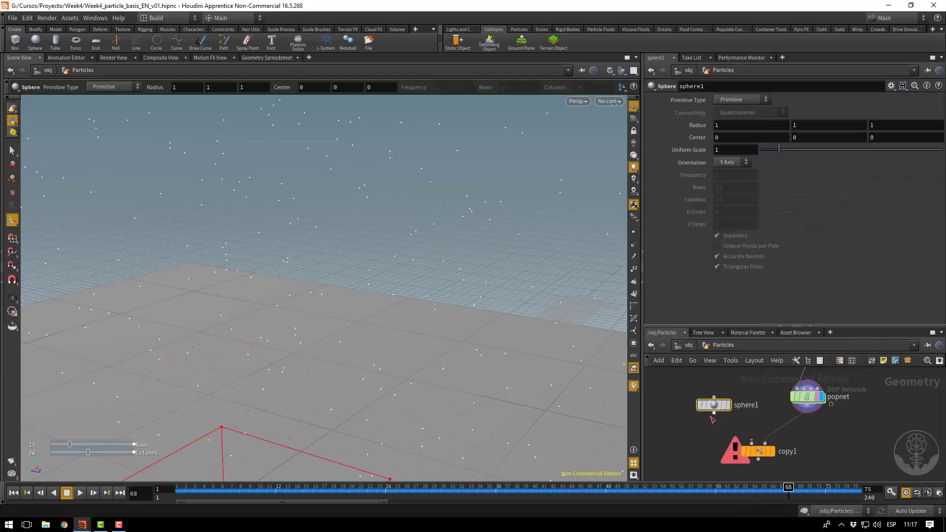
# Feed sphere1 into the first input of the Copy Stamp node, display its result, and set the sphere's uniform scale to 0.1.
pyautogui.moveTo(714, 414); pyautogui.dragTo(752, 443)
pyautogui.click(768, 451)
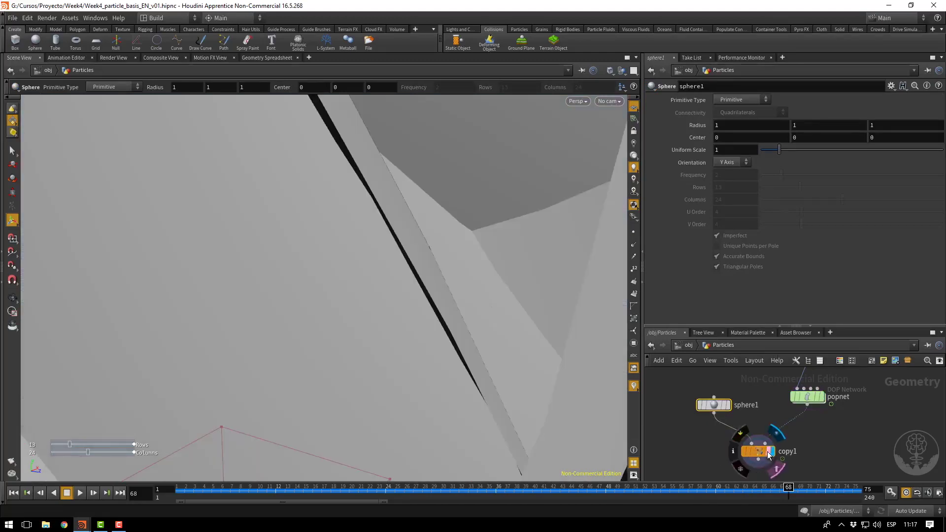
pyautogui.doubleClick(724, 154)
pyautogui.write('0.1')
pyautogui.press('Return')
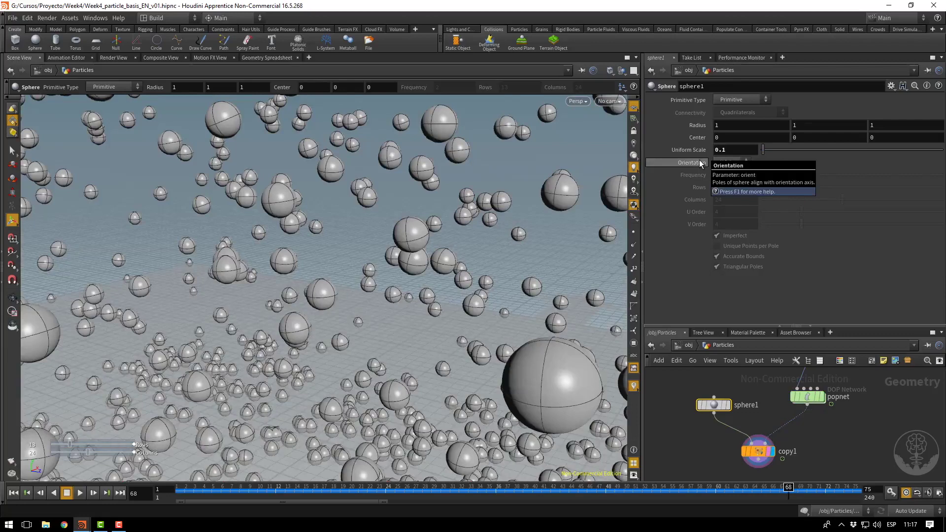
# Change the sphere's primitive type to Polygon and set its uniform scale to 0.01.
pyautogui.click(753, 100)
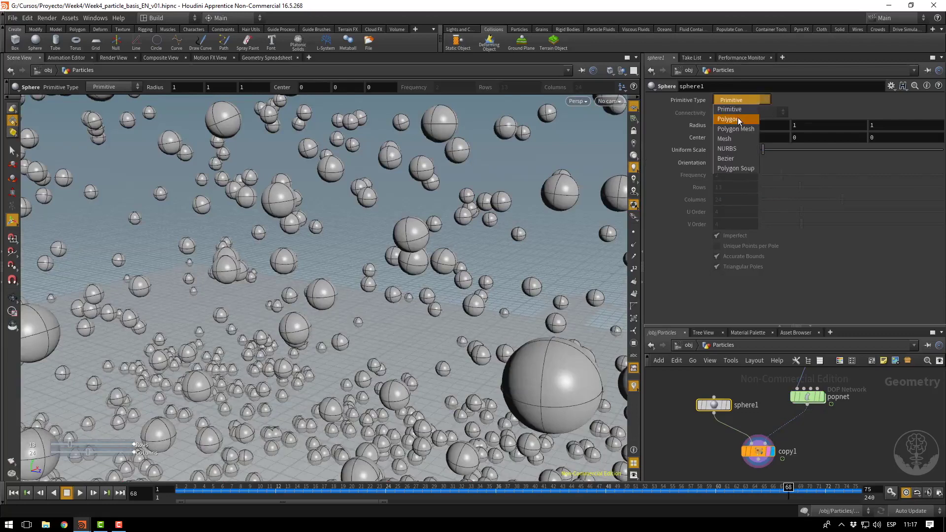
pyautogui.click(737, 119)
pyautogui.doubleClick(726, 149)
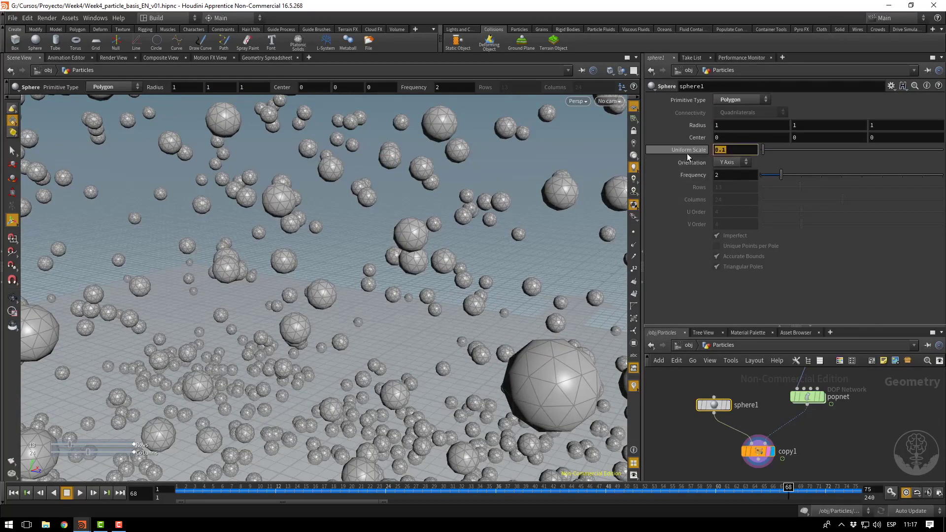
pyautogui.write('0.01')
pyautogui.press('Return')
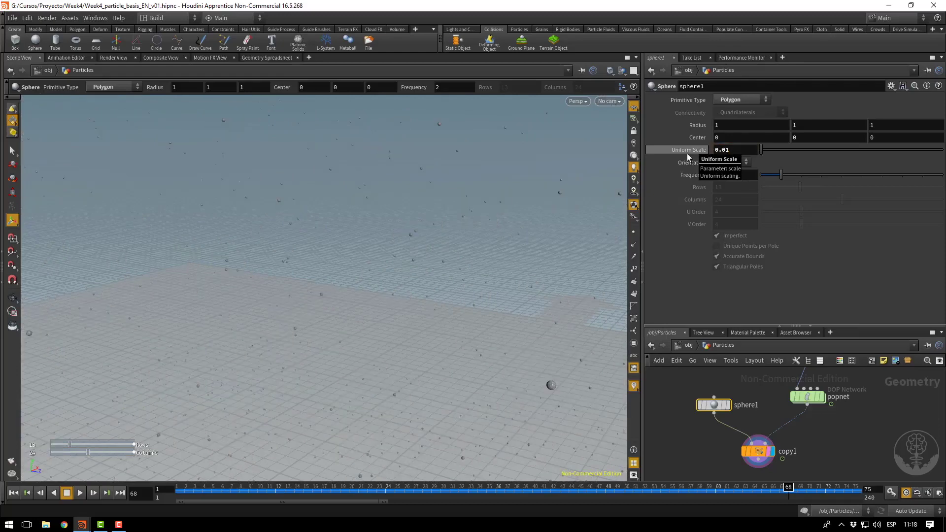
# Play the simulation from the first frame to frame 35 and examine the small spheres copied at the ground plane's points.
pyautogui.press('Escape')
pyautogui.moveTo(545, 309); pyautogui.dragTo(158, 215, button='right')
pyautogui.moveTo(399, 290); pyautogui.dragTo(486, 351, button='right')
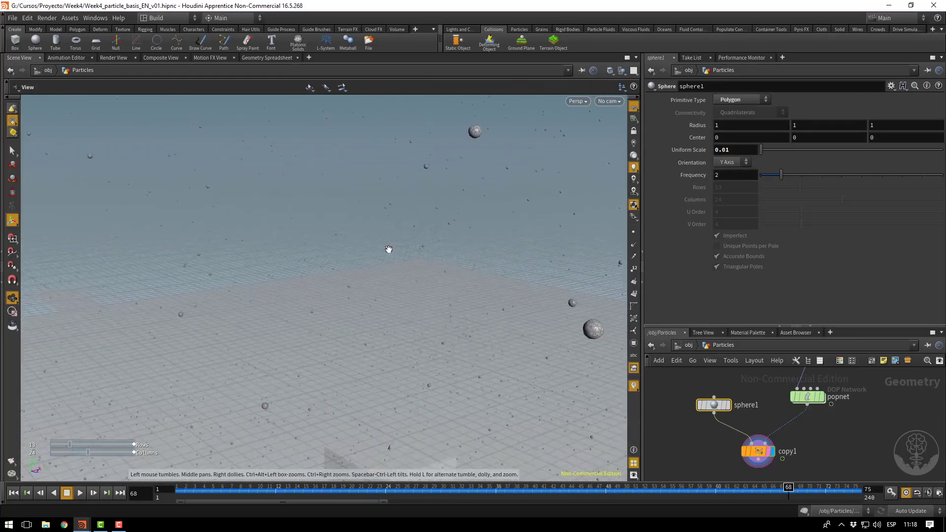
pyautogui.press('Return')
pyautogui.click(13, 492)
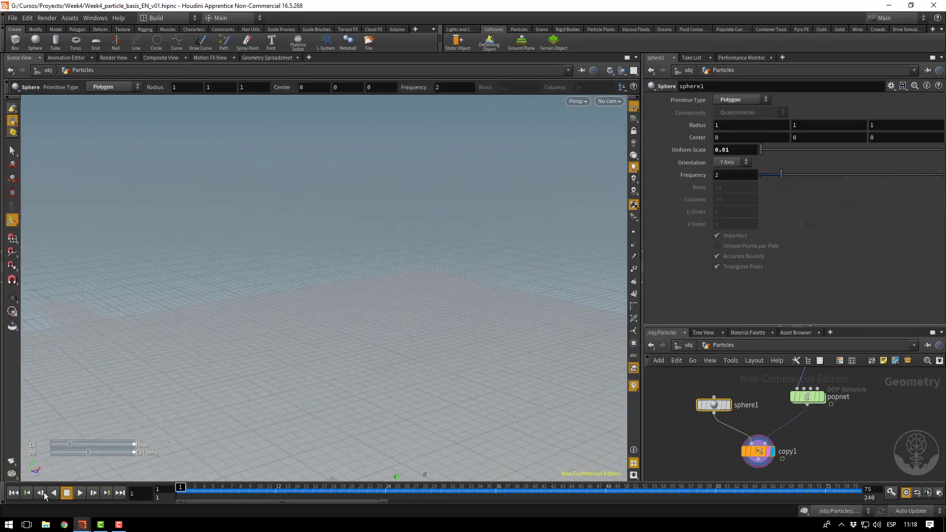
pyautogui.click(80, 493)
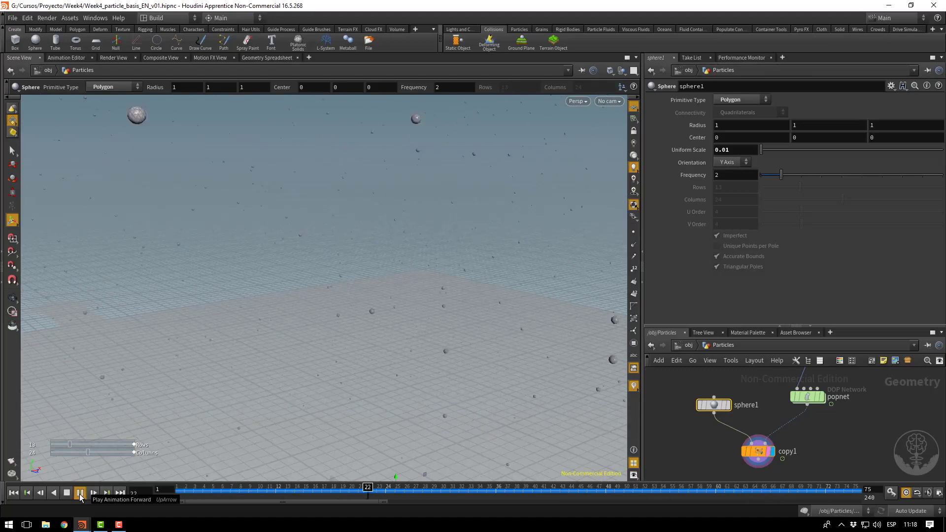
pyautogui.click(80, 496)
pyautogui.press('Escape')
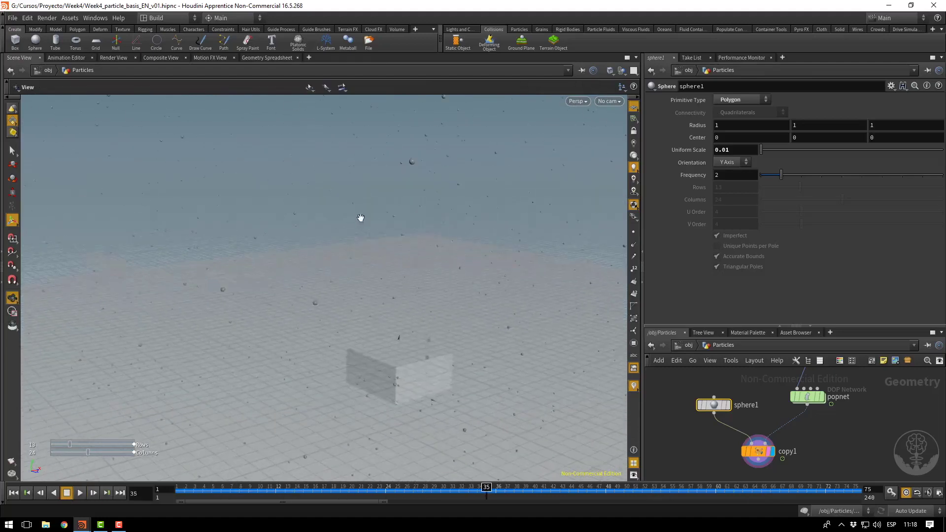
pyautogui.moveTo(360, 218); pyautogui.dragTo(453, 333)
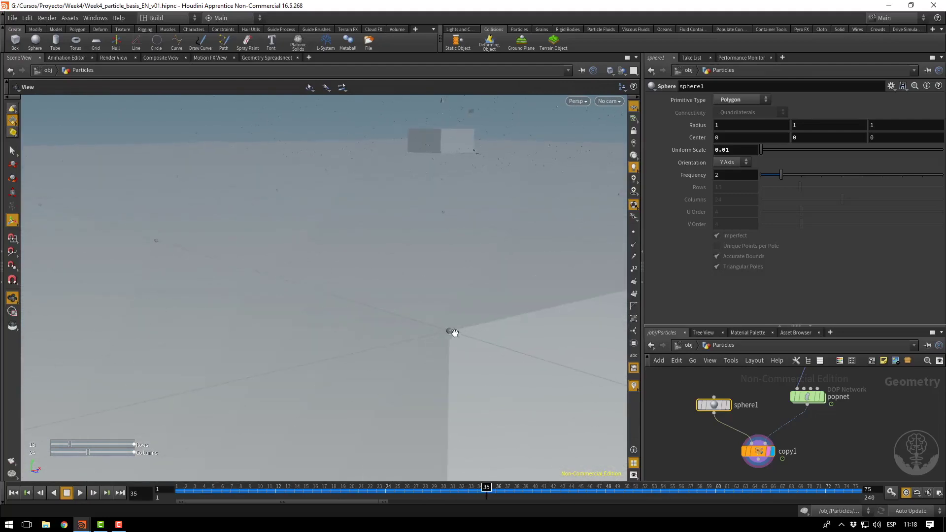
pyautogui.press('Return')
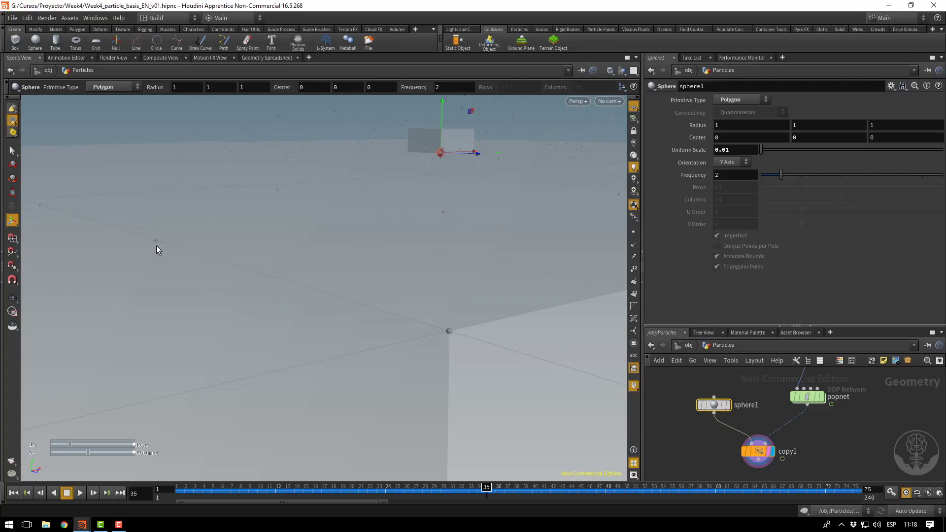
# Make room above copy1 and insert a Delete node on the wire between popnet and copy1.
pyautogui.moveTo(842, 441); pyautogui.dragTo(840, 421, button='middle')
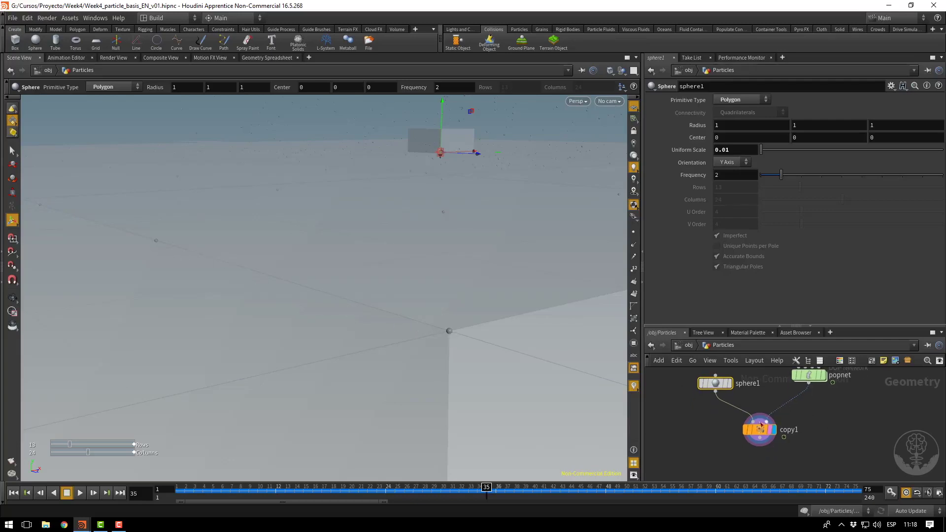
pyautogui.moveTo(758, 428); pyautogui.dragTo(759, 456)
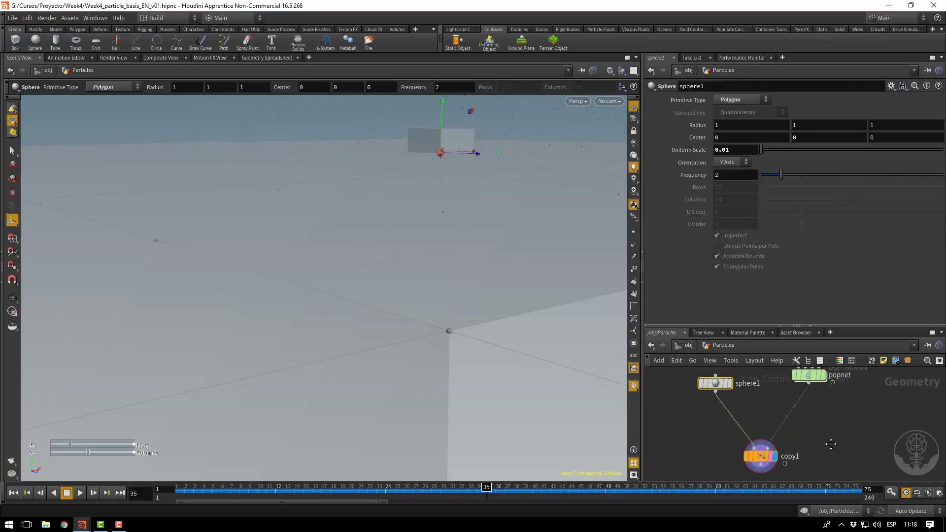
pyautogui.moveTo(831, 444); pyautogui.dragTo(855, 445, button='middle')
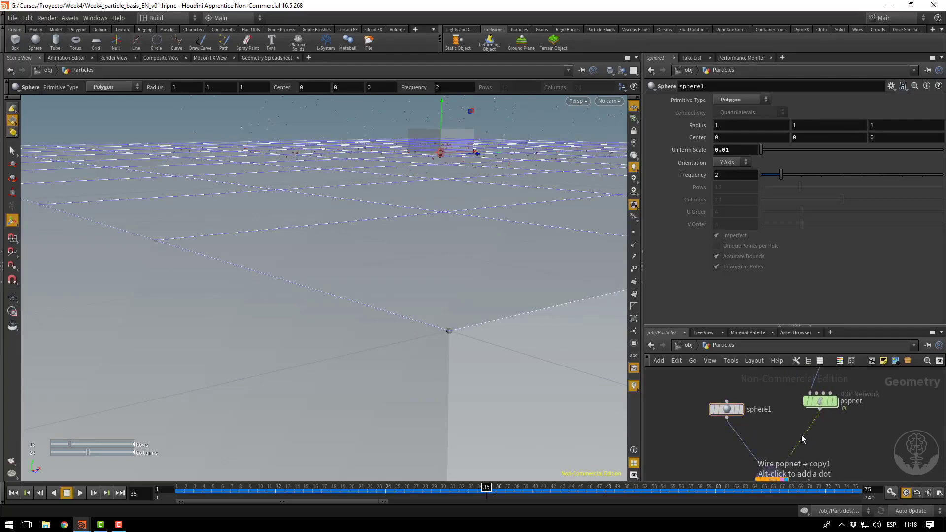
pyautogui.press('Tab')
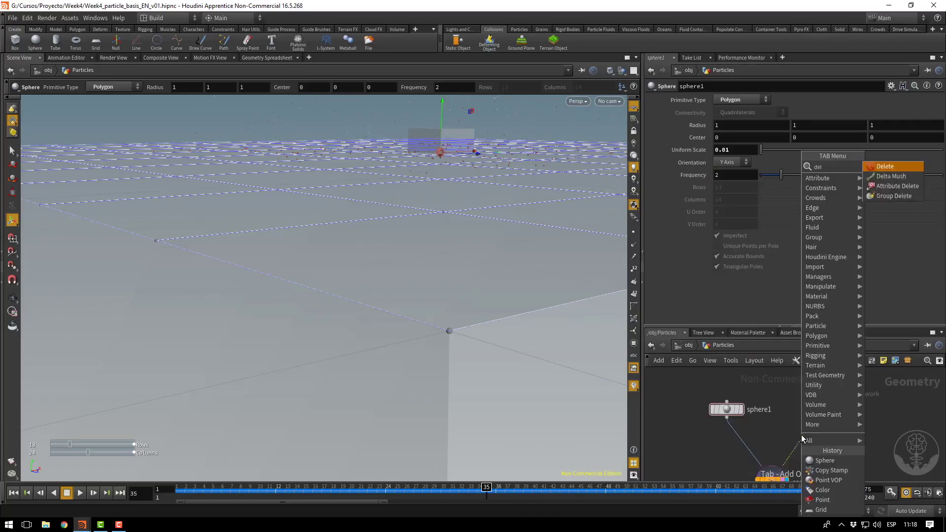
pyautogui.press('Return')
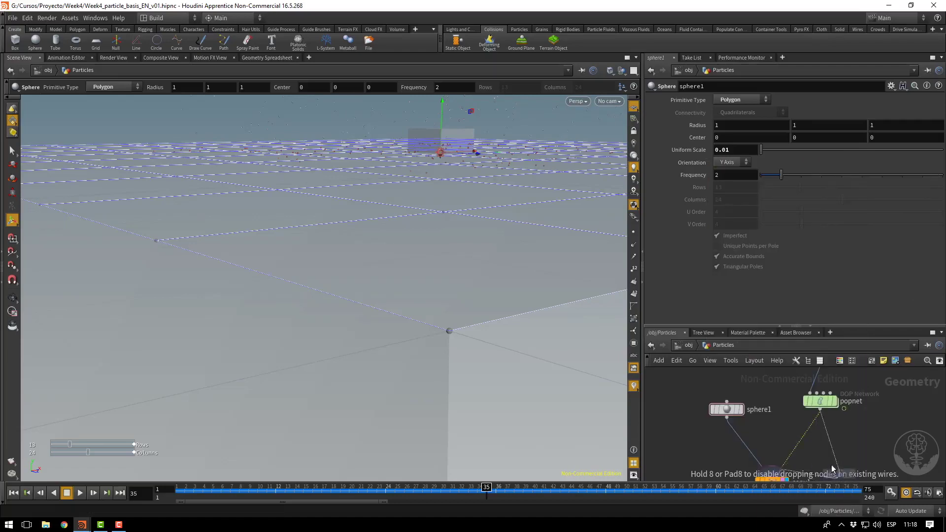
pyautogui.click(820, 434)
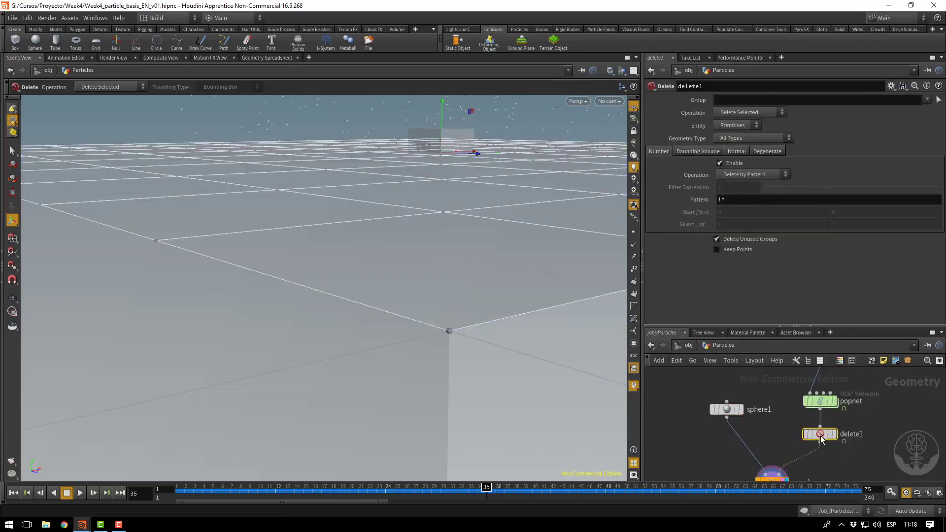
# Rename the Delete node as DeletePrims and set its deletion pattern to * so all primitives are removed.
pyautogui.doubleClick(851, 433)
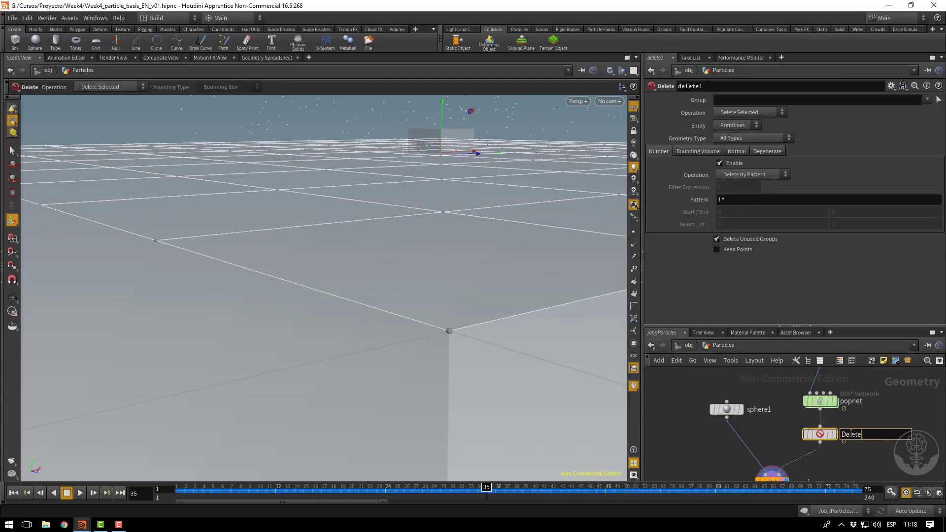
pyautogui.write('DeletePrims')
pyautogui.press('Return')
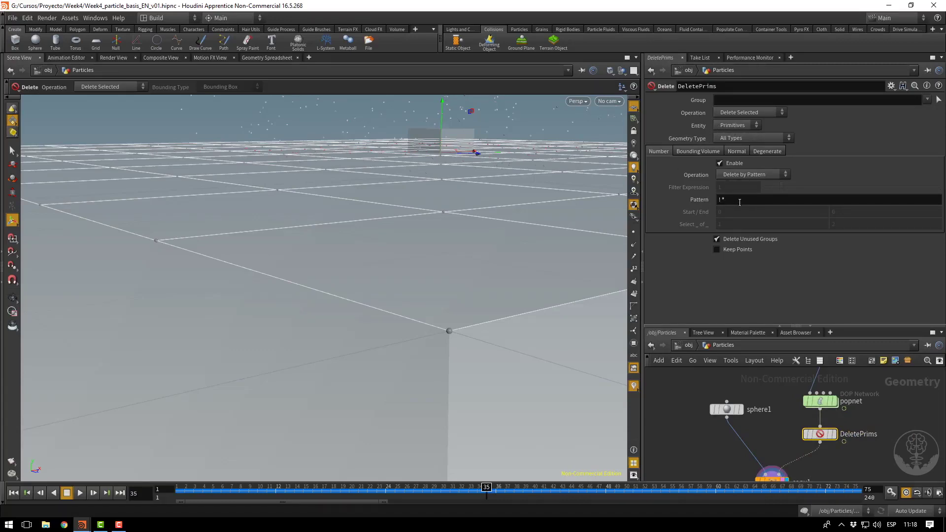
pyautogui.write('!*')
pyautogui.press('Return')
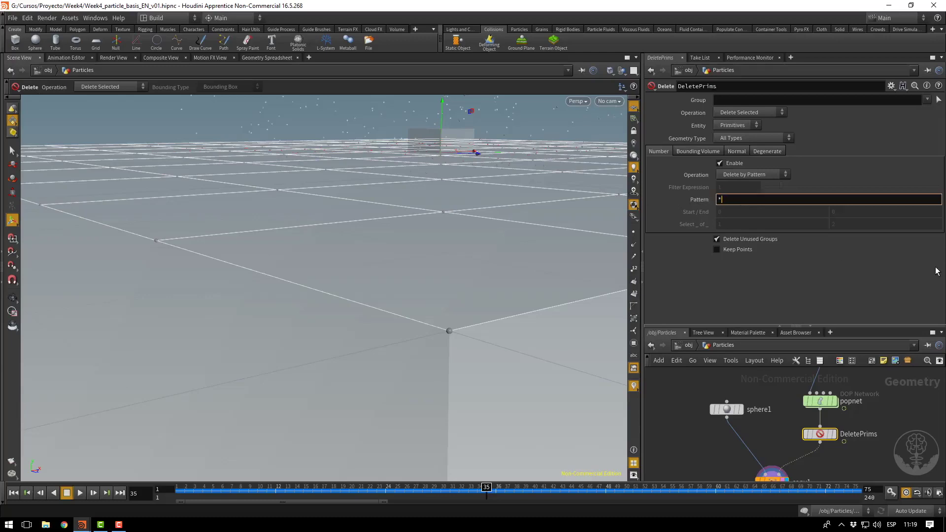
pyautogui.press('Return')
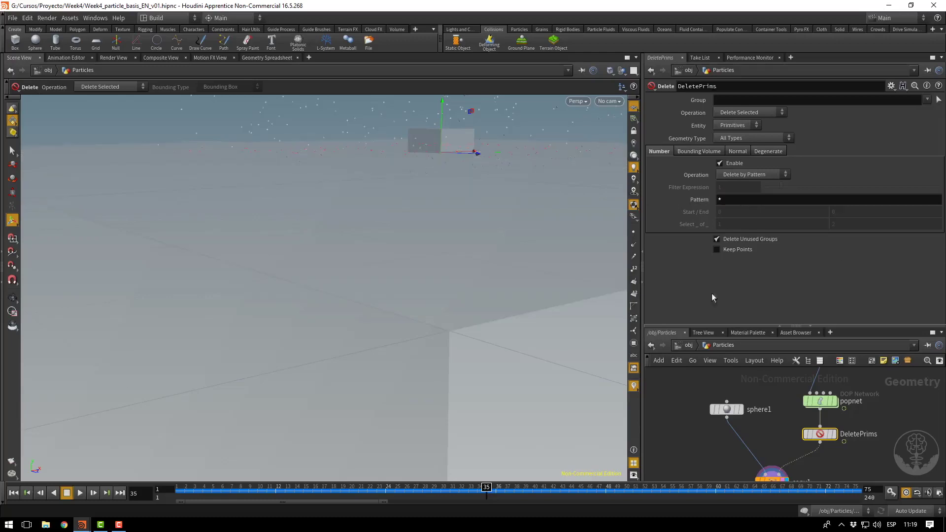
# Inspect the ground plane for leftover sphere copies, then replay the simulation from the first frame and stop it.
pyautogui.press('Escape')
pyautogui.moveTo(448, 192); pyautogui.dragTo(422, 377, button='right')
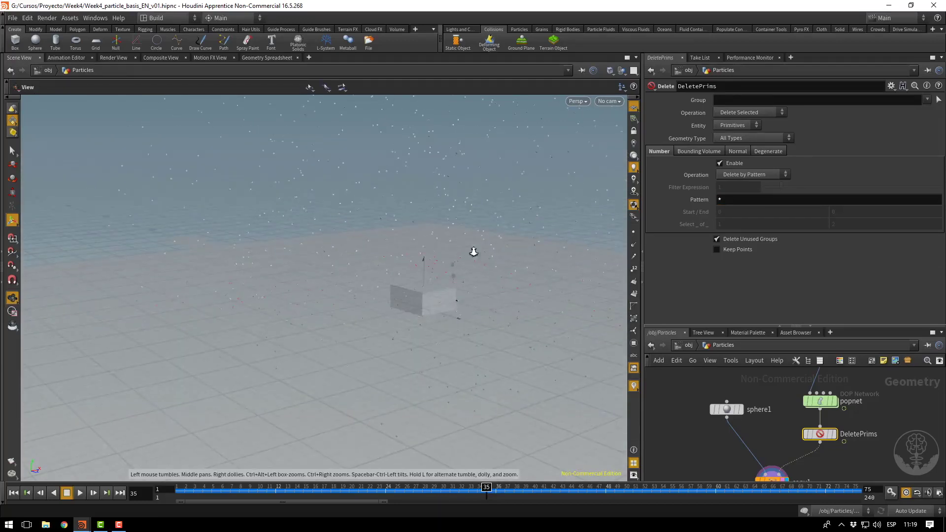
pyautogui.moveTo(473, 252); pyautogui.dragTo(456, 290)
pyautogui.press('Return')
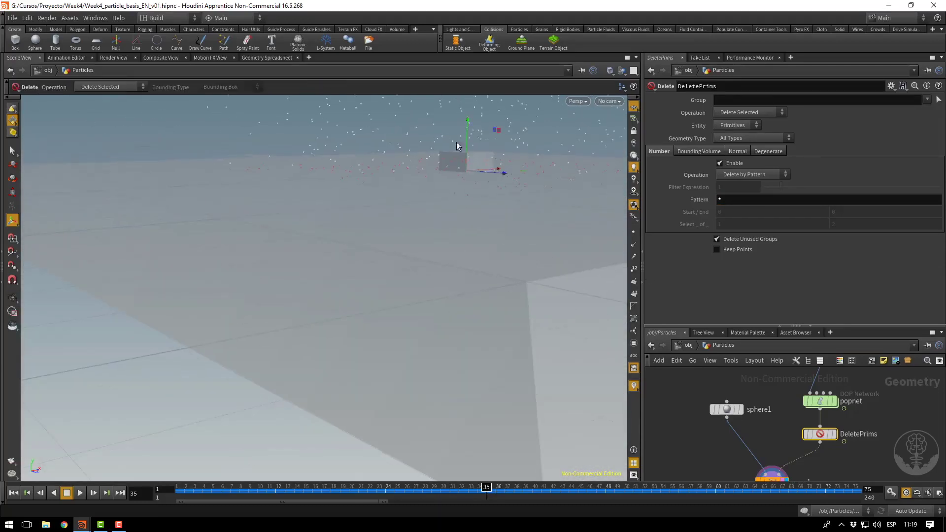
pyautogui.press('Escape')
pyautogui.moveTo(456, 146); pyautogui.dragTo(437, 308)
pyautogui.press('Return')
pyautogui.click(12, 493)
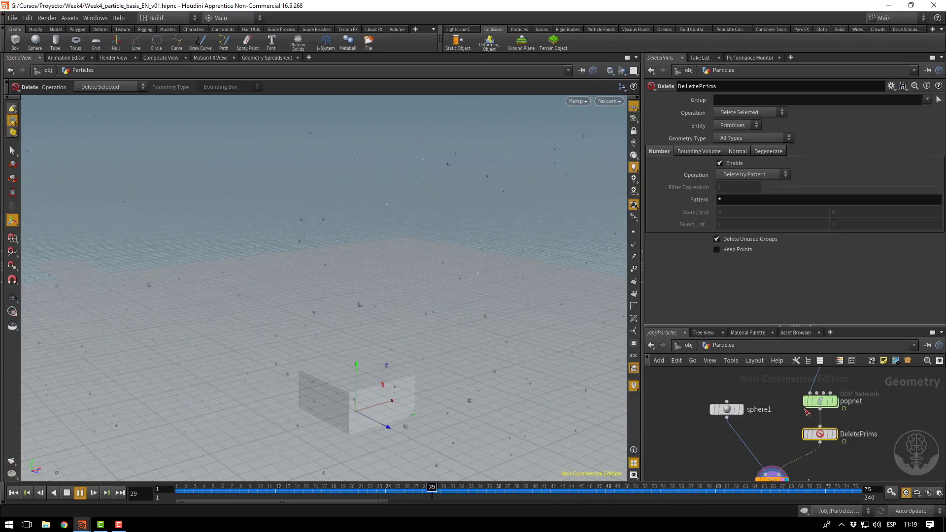
pyautogui.moveTo(787, 406); pyautogui.dragTo(779, 382, button='middle')
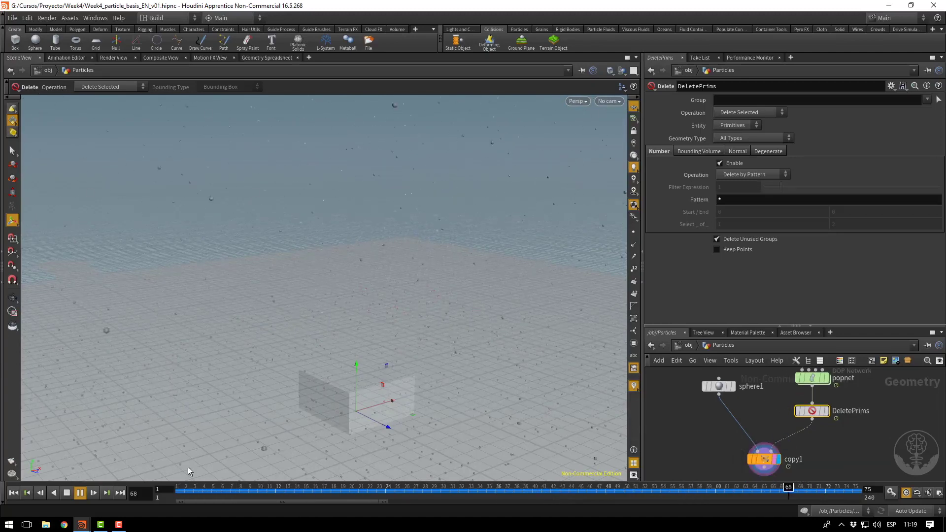
pyautogui.click(67, 493)
# Rename the Copy Stamp node as CopyDrops and the sphere node as Drops.
pyautogui.doubleClick(801, 462)
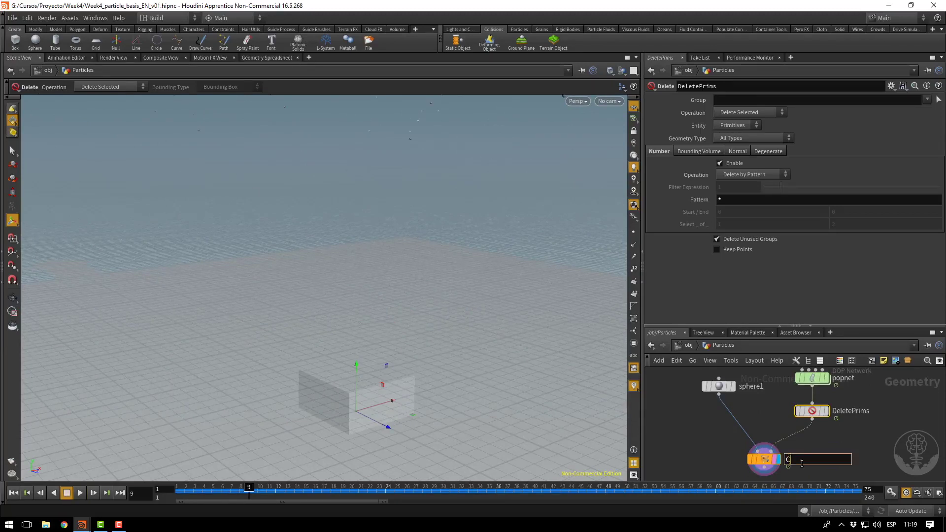
pyautogui.write('CopyDrops')
pyautogui.press('Return')
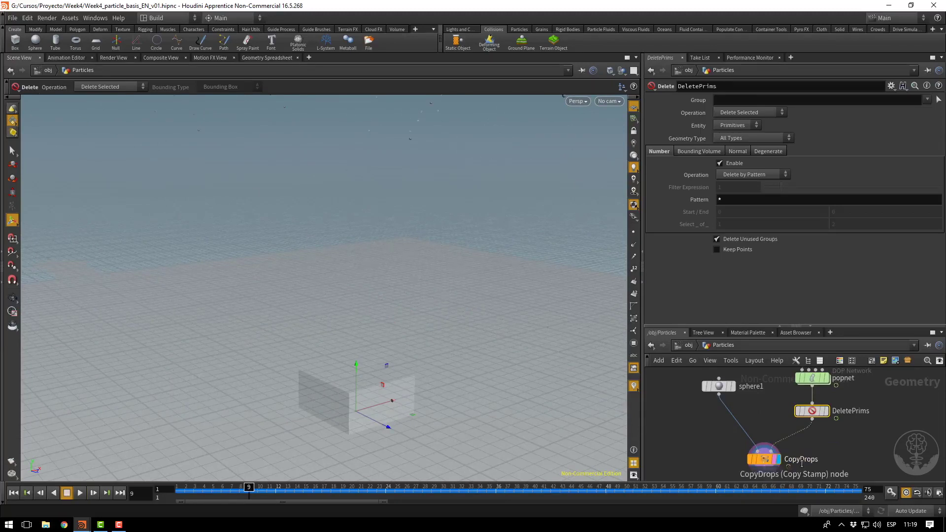
pyautogui.doubleClick(745, 387)
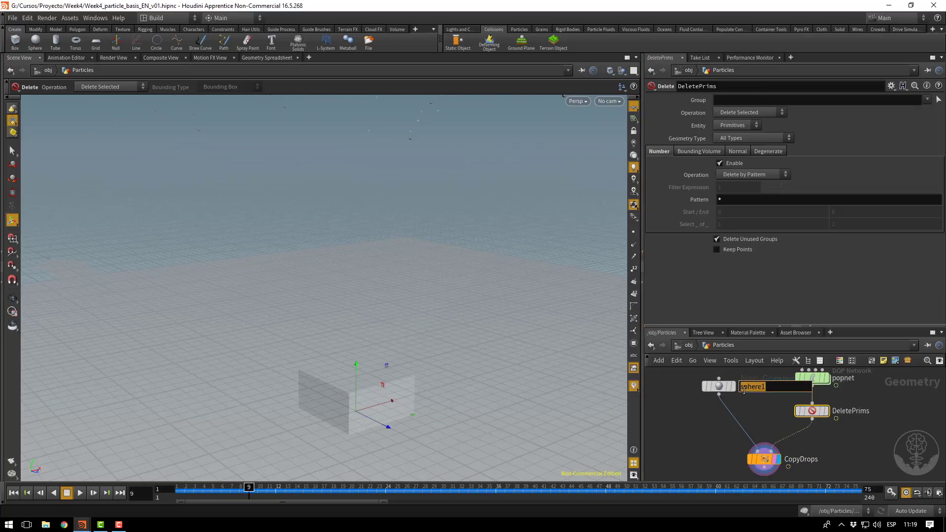
pyautogui.write('Drops')
pyautogui.press('Return')
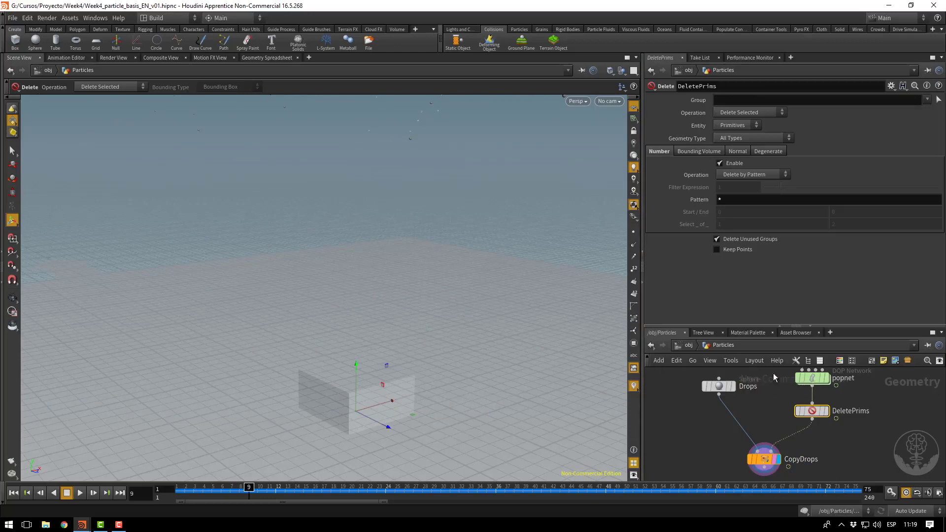
# Rename the popnet node as ParticleSim.
pyautogui.moveTo(891, 403); pyautogui.dragTo(872, 464, button='middle')
pyautogui.doubleClick(819, 438)
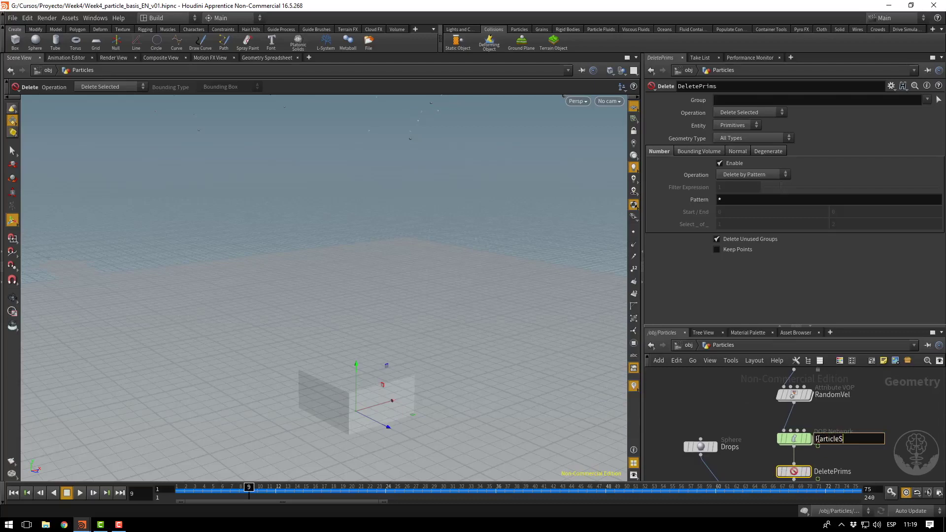
pyautogui.write('ParticleSim')
pyautogui.press('Return')
# Select the CopyDrops node, return to the first frame and save the scene file.
pyautogui.moveTo(888, 441); pyautogui.dragTo(891, 362, button='middle')
pyautogui.click(750, 430)
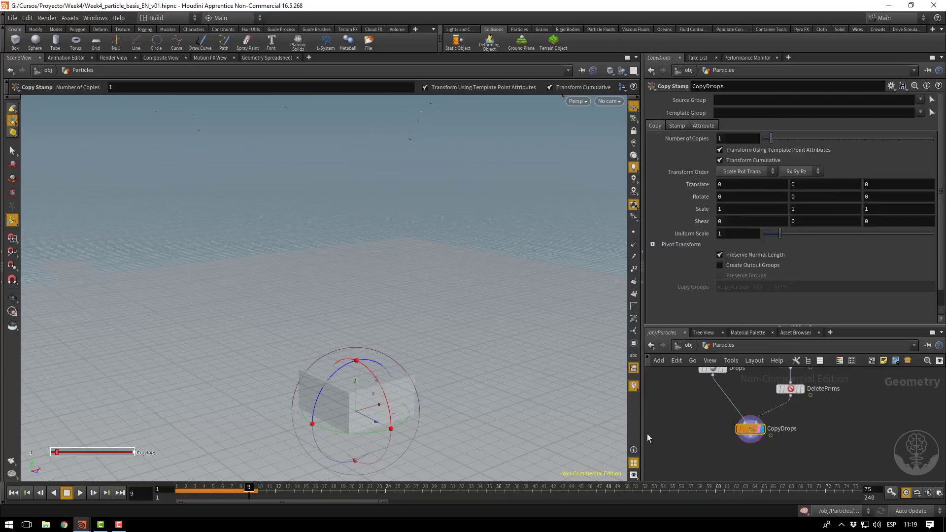
pyautogui.click(13, 492)
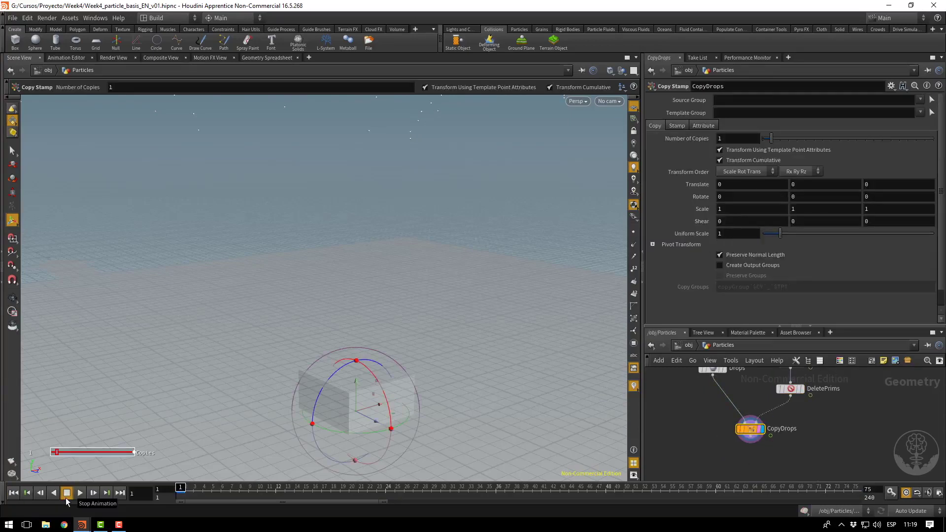
pyautogui.hotkey('ctrl', 's')
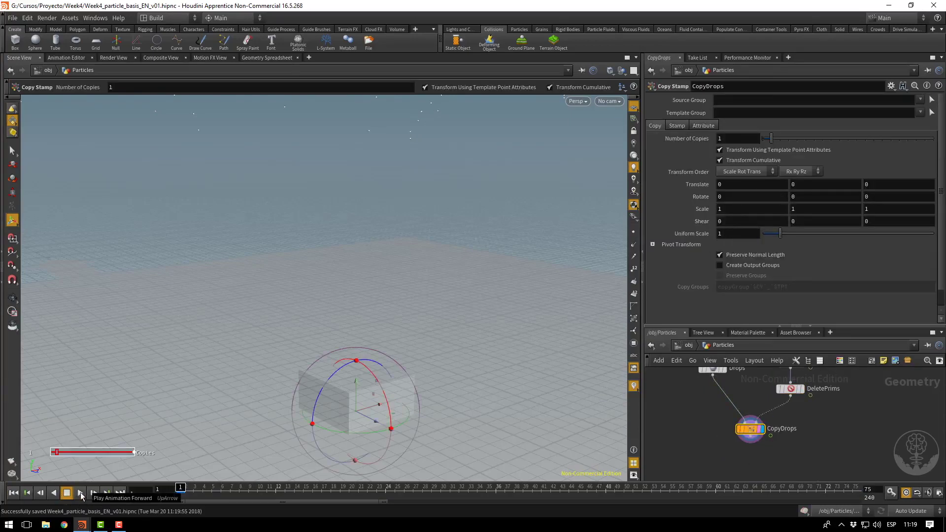
# Play the simulation through, stop it and scrub the timeline to frame 27 to review the copied drops.
pyautogui.click(81, 492)
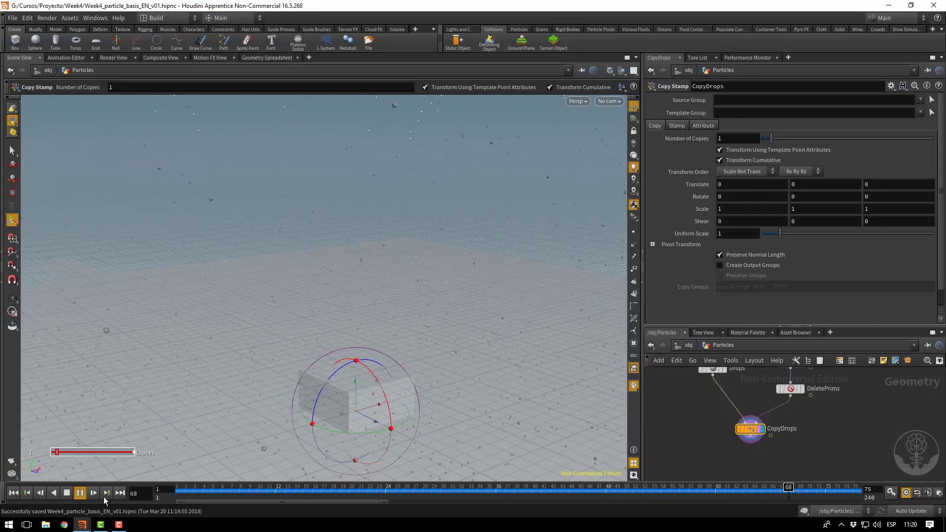
pyautogui.click(80, 492)
pyautogui.moveTo(256, 486); pyautogui.dragTo(413, 487)
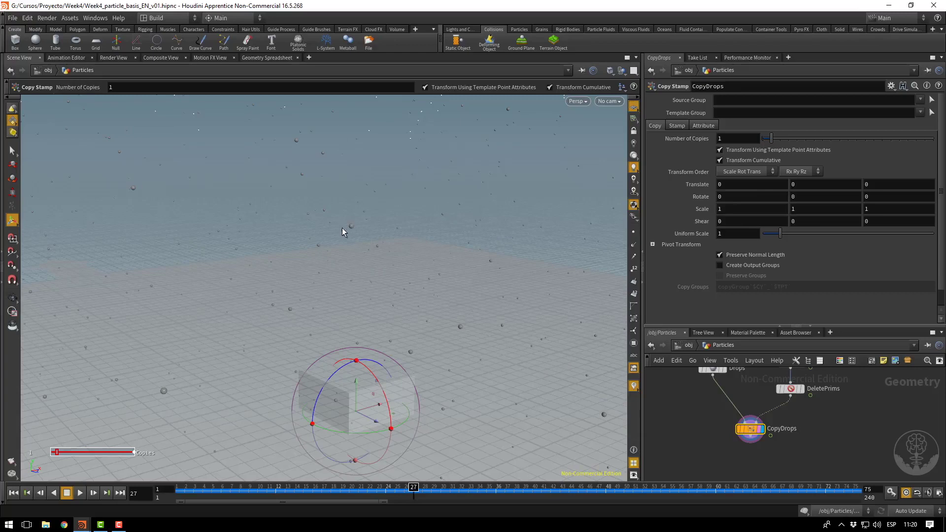
# Go up to the object level and rotate the ground plane about 15.88 degrees around the X axis.
pyautogui.moveTo(380, 400); pyautogui.dragTo(379, 403)
pyautogui.hotkey('ctrl', 'z')
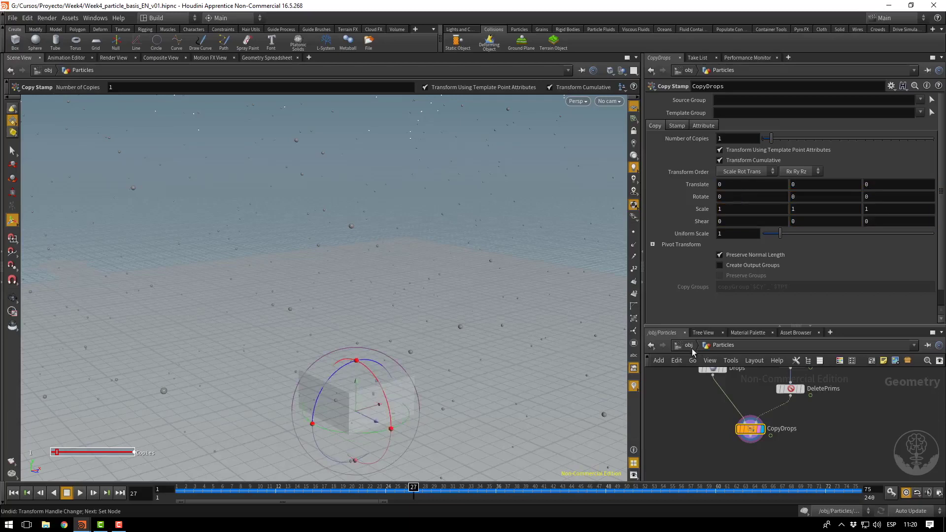
pyautogui.click(689, 345)
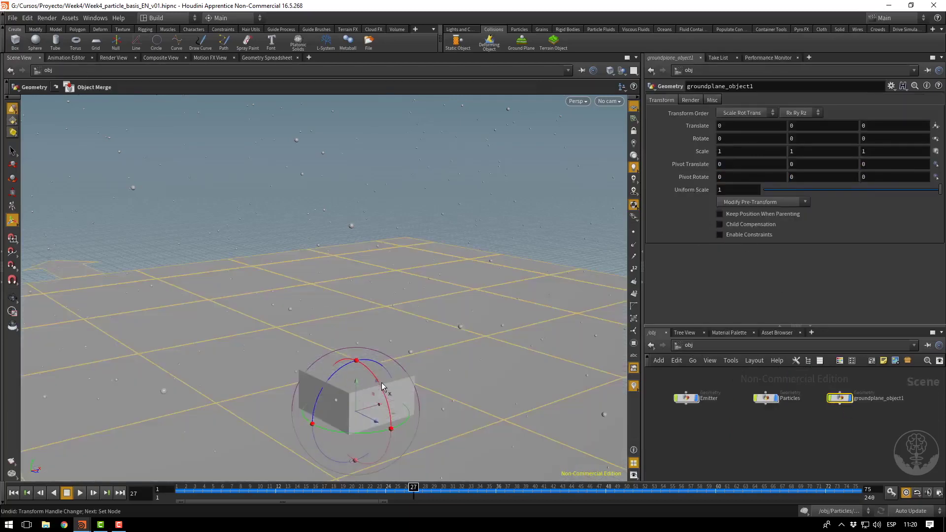
pyautogui.moveTo(382, 387); pyautogui.dragTo(384, 401)
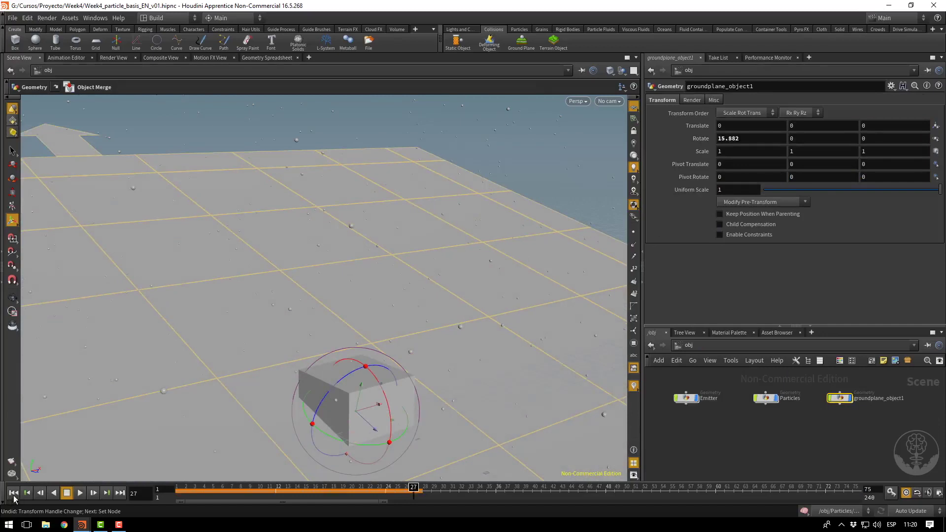
# Play the simulation from the first frame against the tilted ground plane, stop it and undo the plane's rotation.
pyautogui.click(13, 492)
pyautogui.click(80, 494)
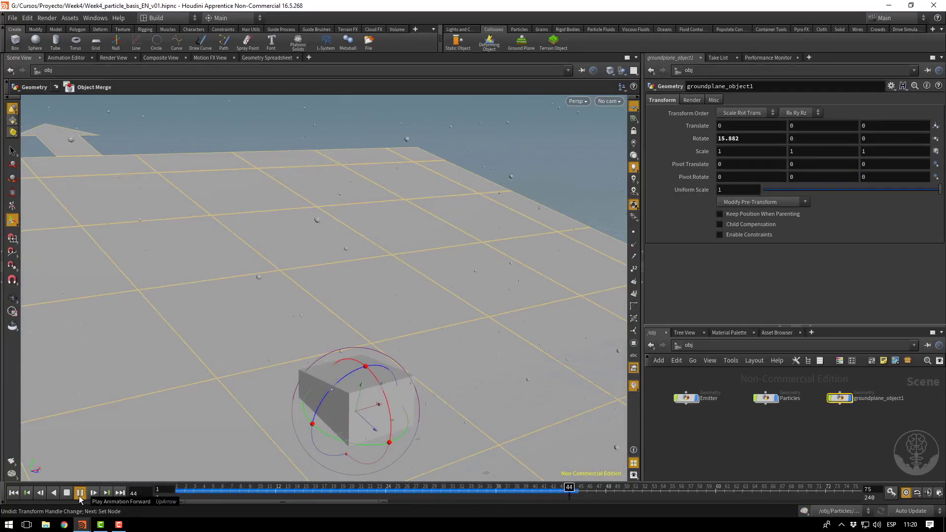
pyautogui.click(67, 492)
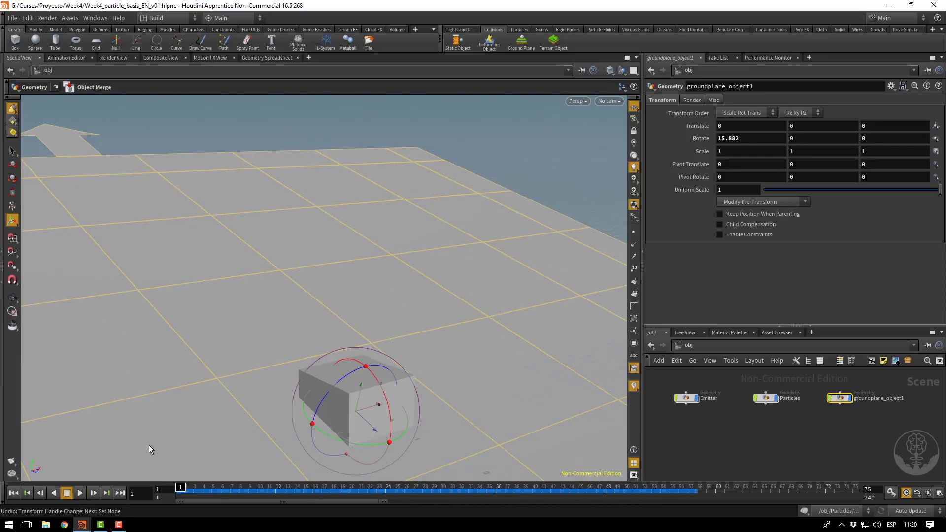
pyautogui.hotkey('ctrl', 'z')
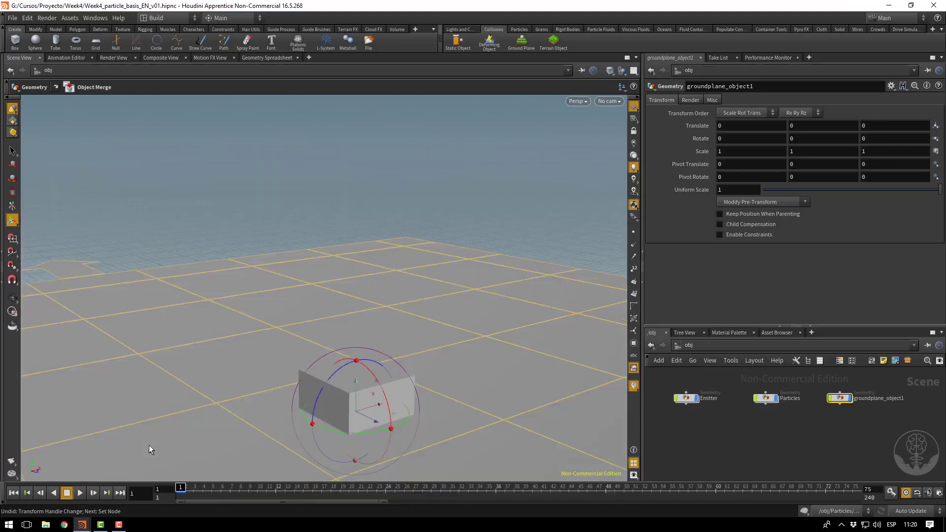